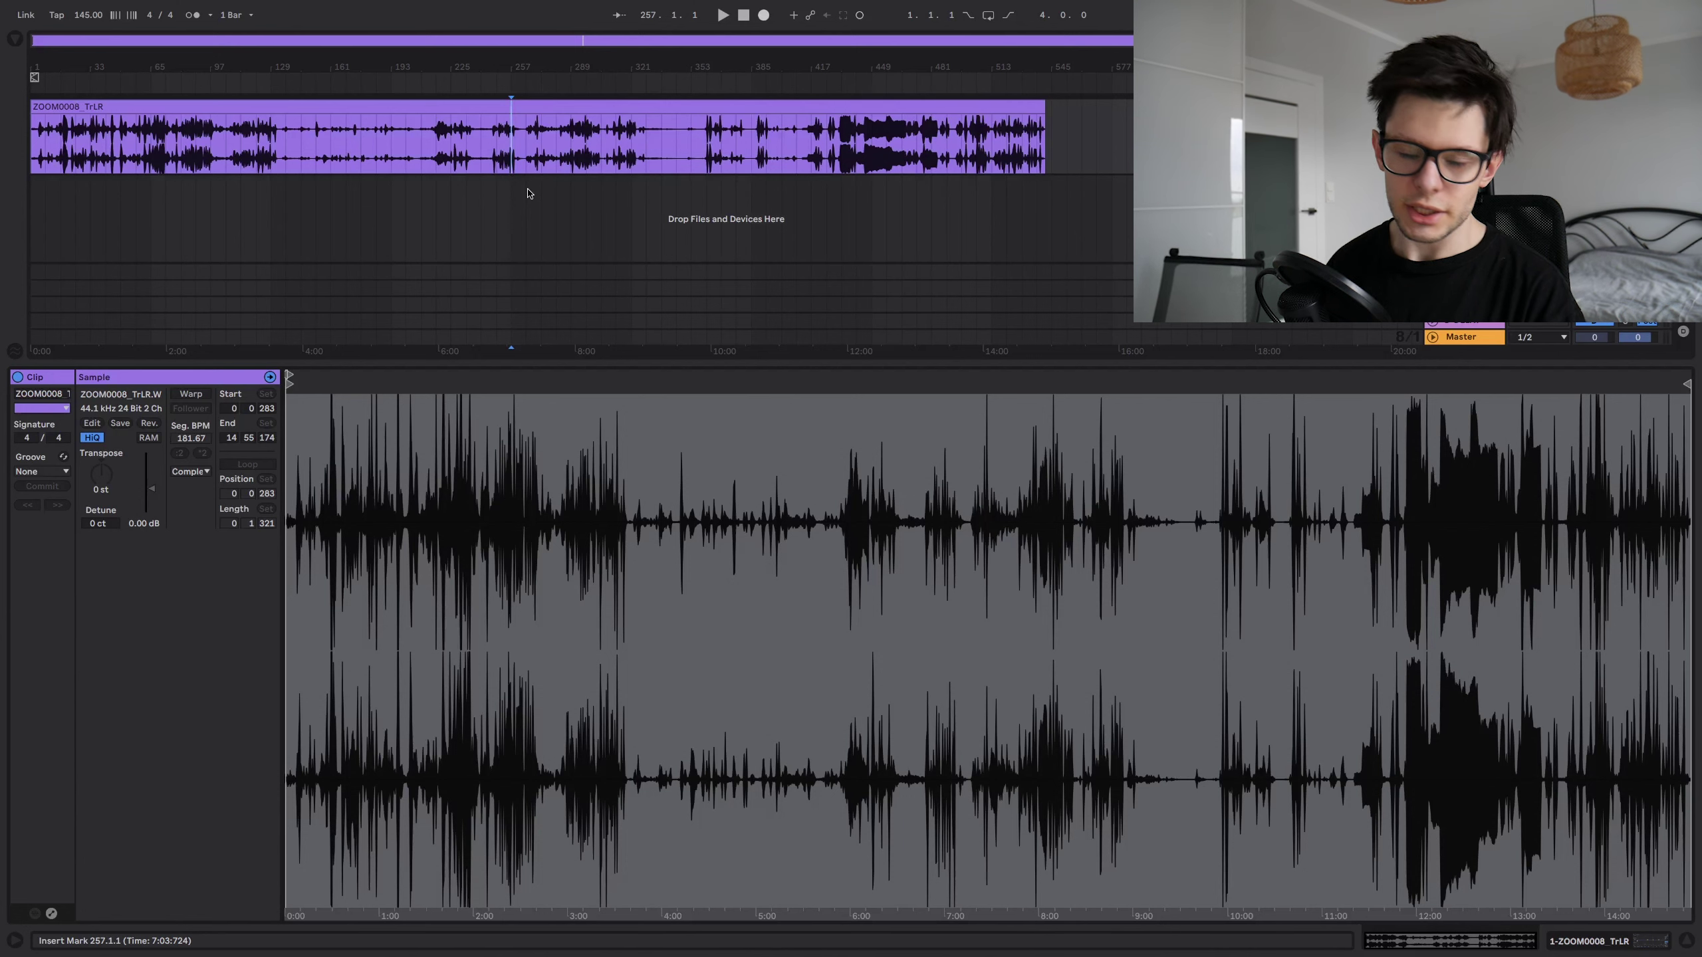
- Examine the long ZOOM0008_TrLR foley recording up close around bar 61 for usable sounds
{"action": "left_click_drag", "start_coordinate": [77, 42], "coordinate": [85, 127]}
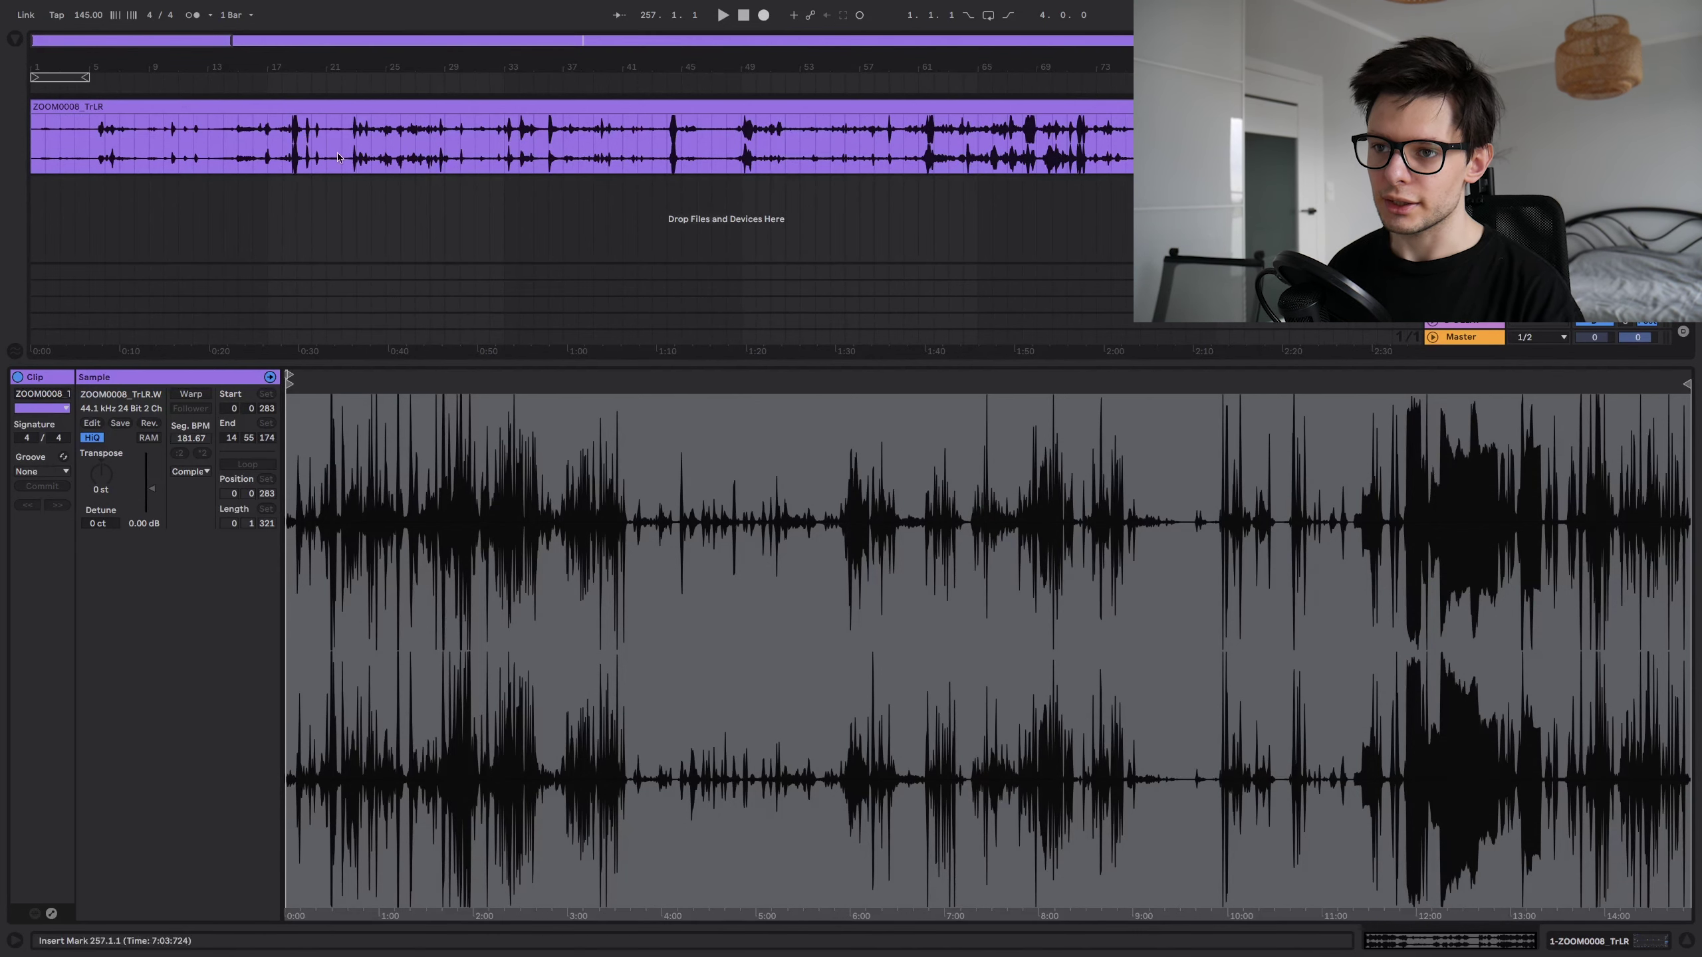
{"action": "left_click_drag", "start_coordinate": [168, 37], "coordinate": [137, 48]}
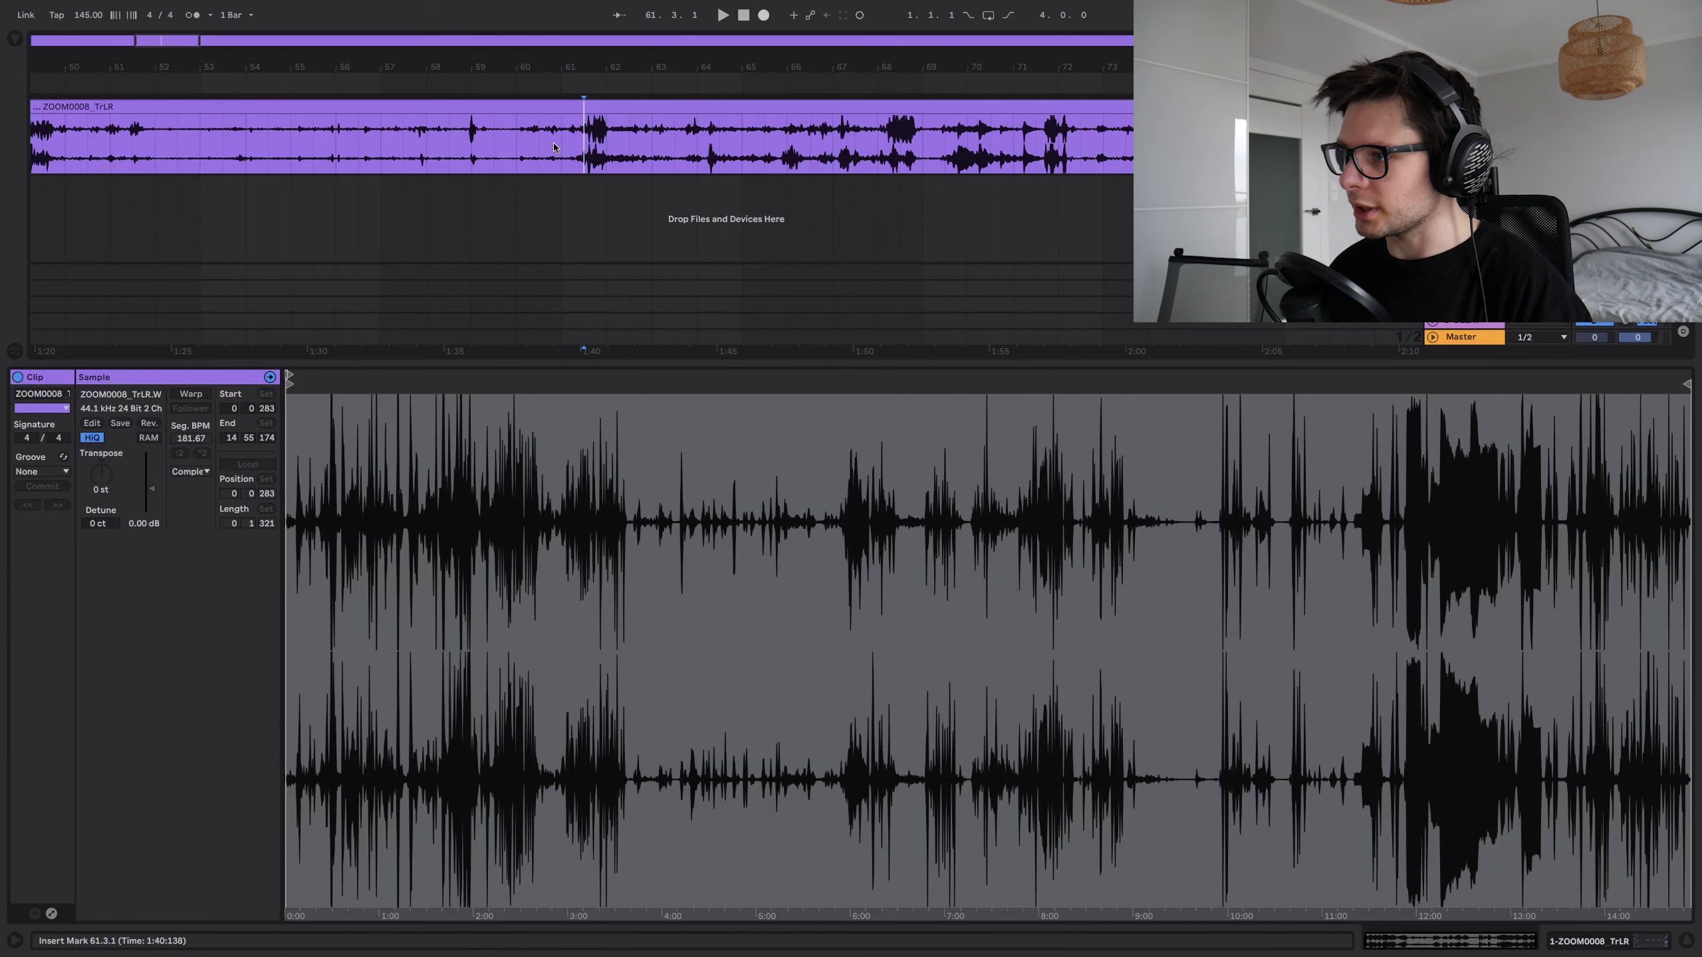
{"action": "left_click_drag", "start_coordinate": [668, 363], "coordinate": [669, 444]}
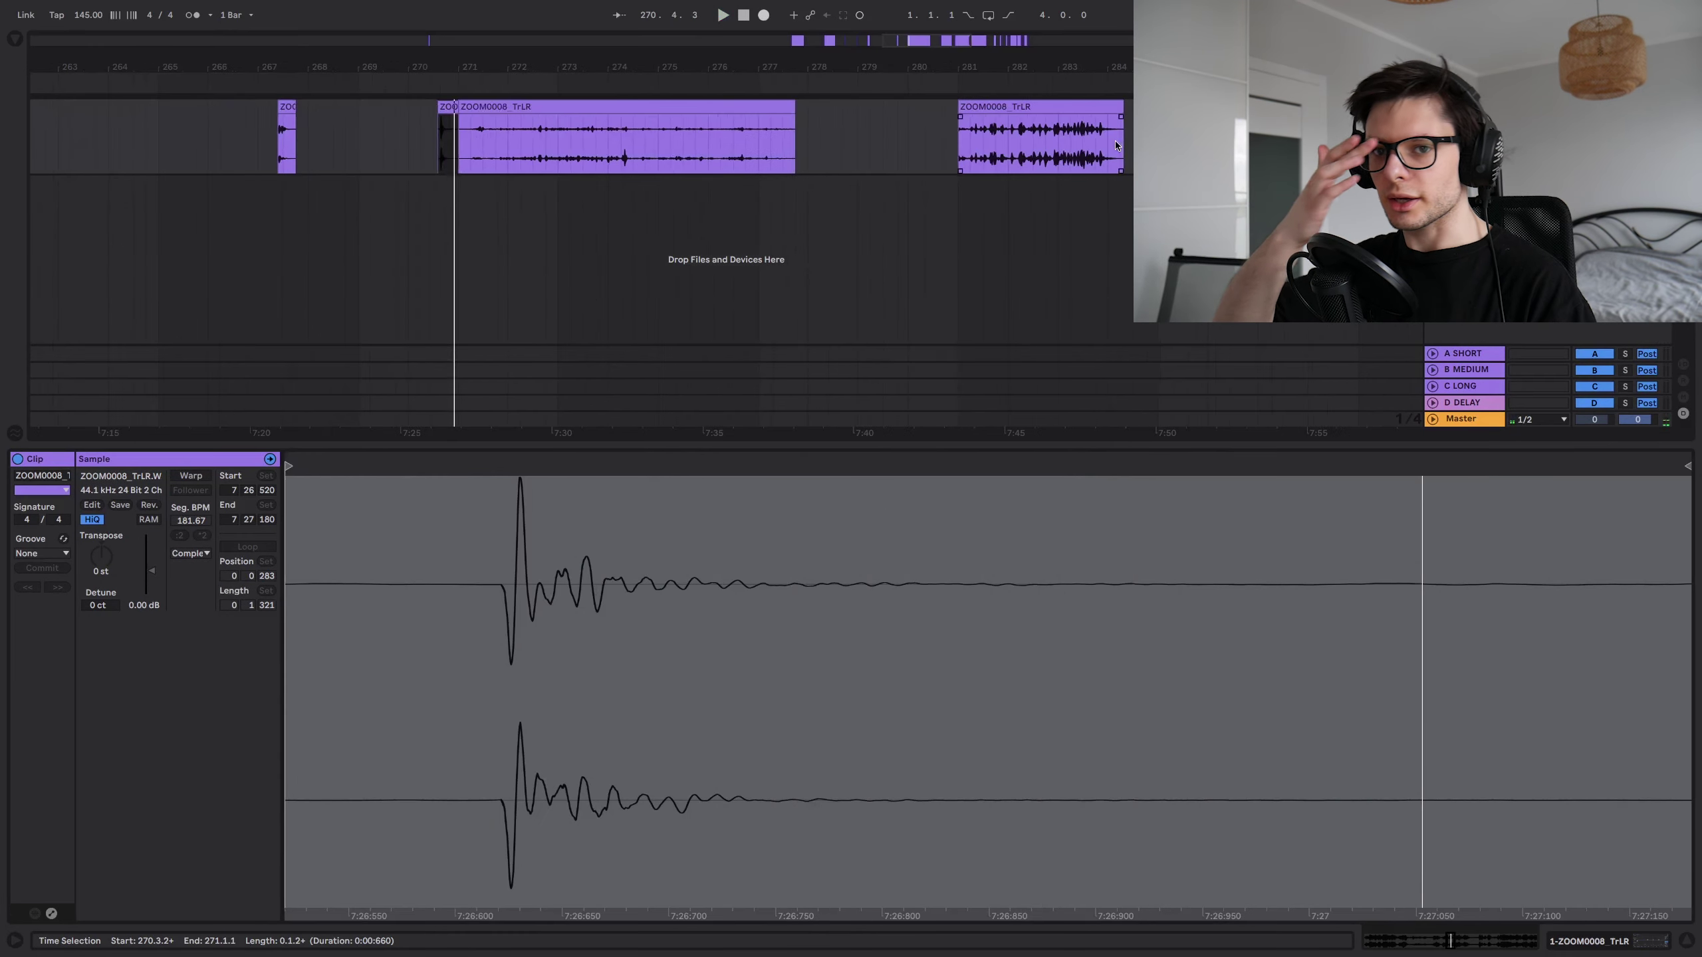
- Audition the cut foley clips at bars 267, 270 and 281 one after another
{"action": "scroll", "coordinate": [683, 149], "scroll_direction": "up", "scroll_amount": 3}
{"action": "scroll", "coordinate": [683, 148], "scroll_direction": "left", "scroll_amount": 5}
{"action": "key", "text": "space"}
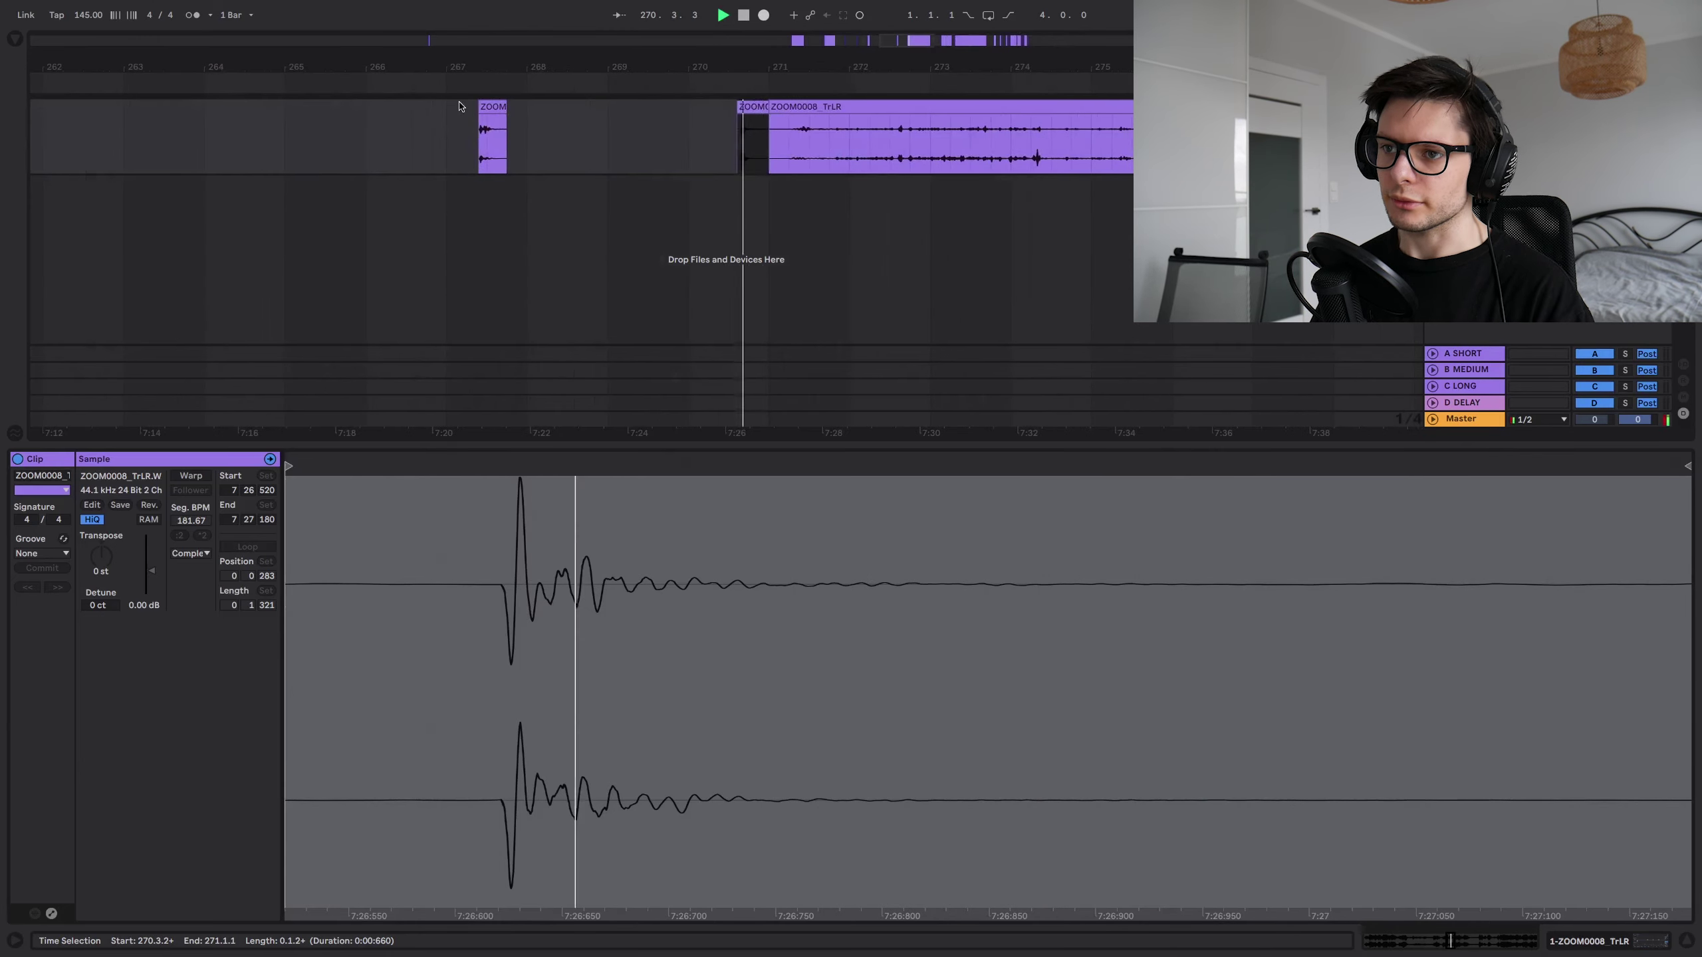
{"action": "key", "text": "space"}
{"action": "left_click", "coordinate": [489, 106]}
{"action": "key", "text": "space"}
{"action": "scroll", "coordinate": [888, 107], "scroll_direction": "right", "scroll_amount": 10}
{"action": "key", "text": "space"}
{"action": "left_click", "coordinate": [914, 106]}
{"action": "key", "text": "space"}
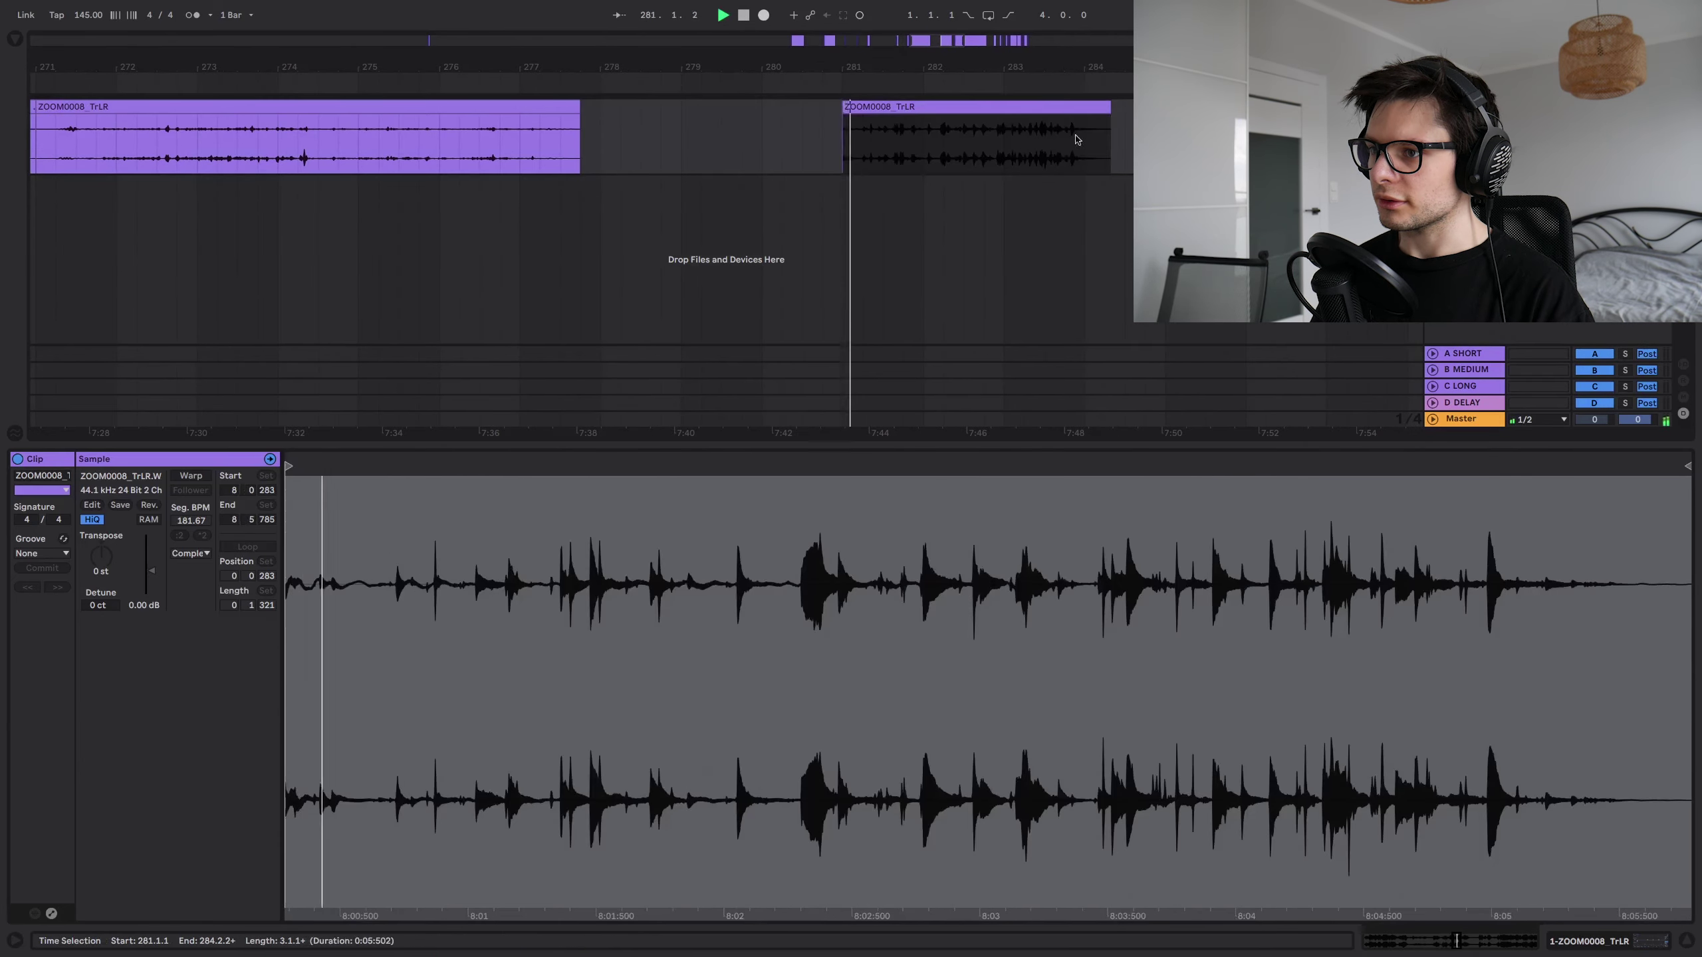
- Audition several passages of the long clip starting at bar 285 and the short clips at bars 297 and 299
{"action": "scroll", "coordinate": [1078, 141], "scroll_direction": "right", "scroll_amount": 6}
{"action": "left_click", "coordinate": [527, 147]}
{"action": "left_click", "coordinate": [975, 141]}
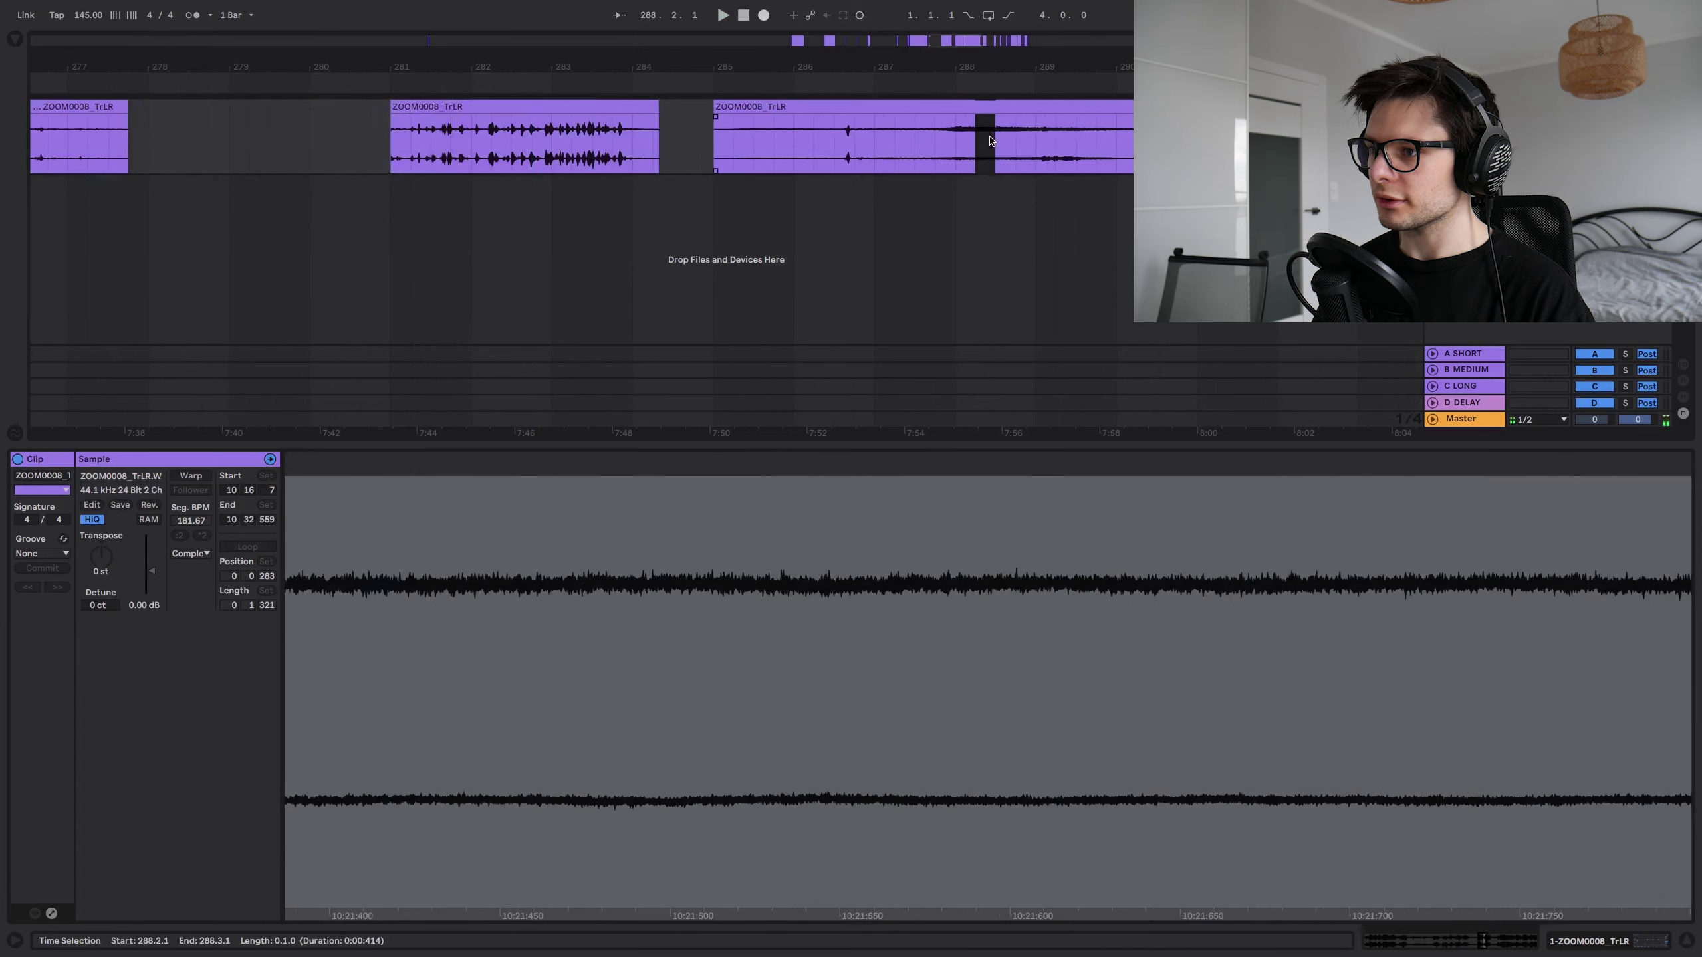
{"action": "left_click", "coordinate": [915, 142]}
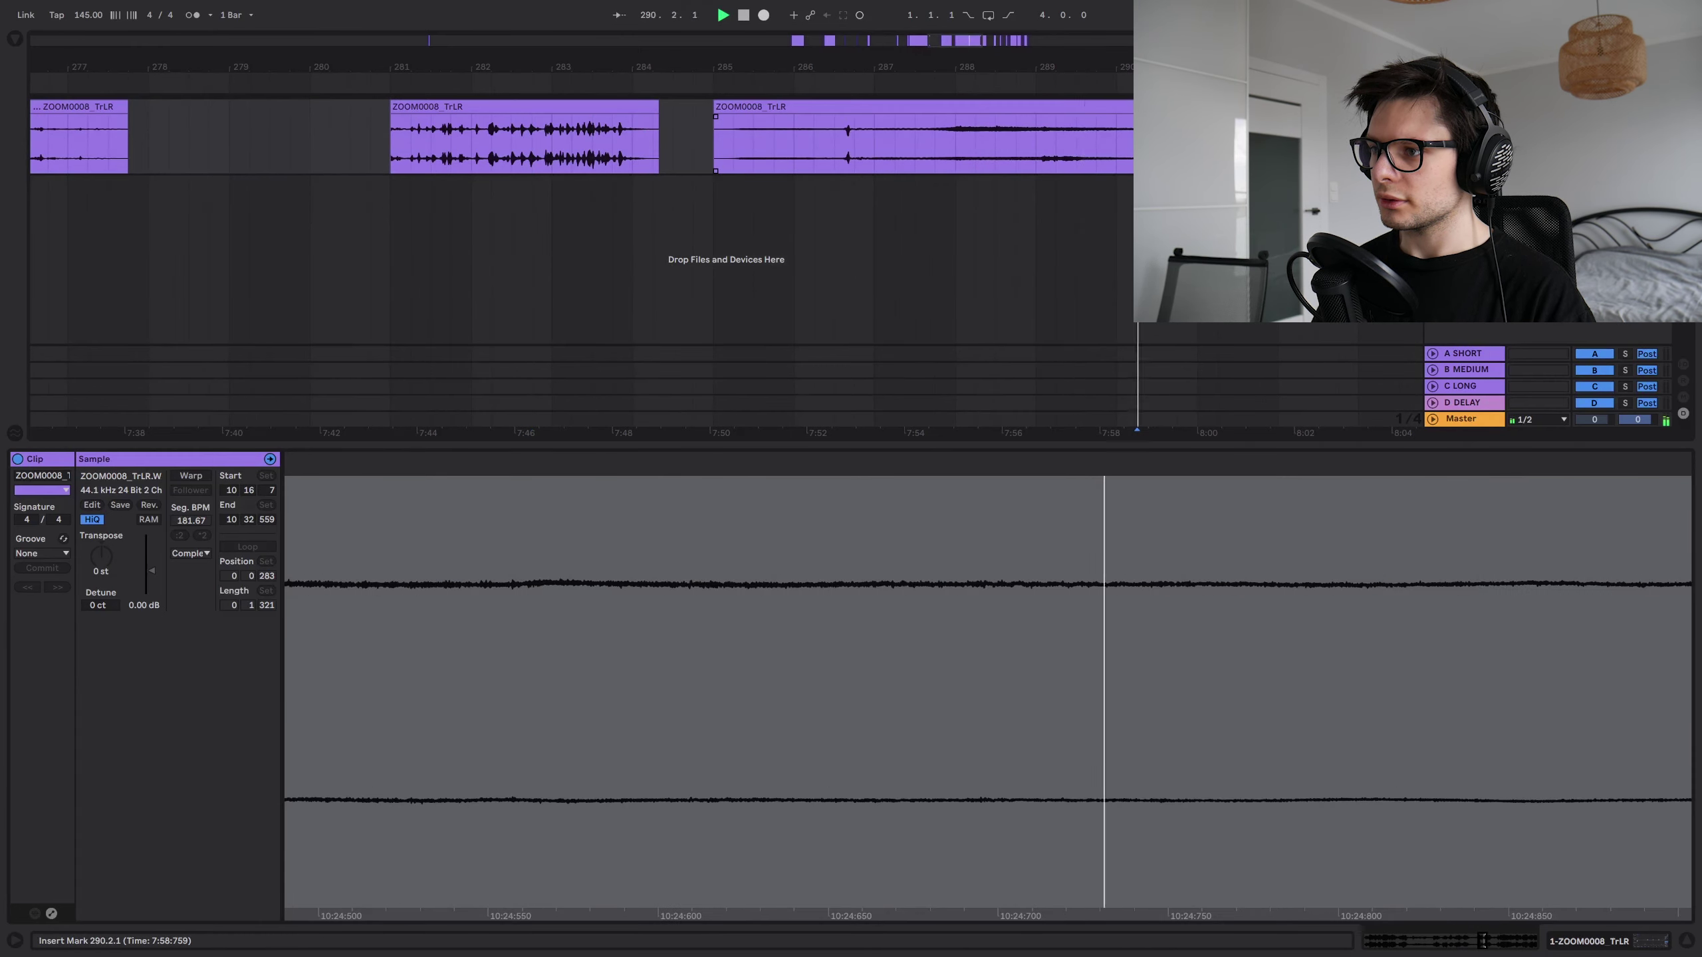
{"action": "left_click_drag", "start_coordinate": [1128, 161], "coordinate": [607, 142]}
{"action": "scroll", "coordinate": [608, 143], "scroll_direction": "down", "scroll_amount": 5}
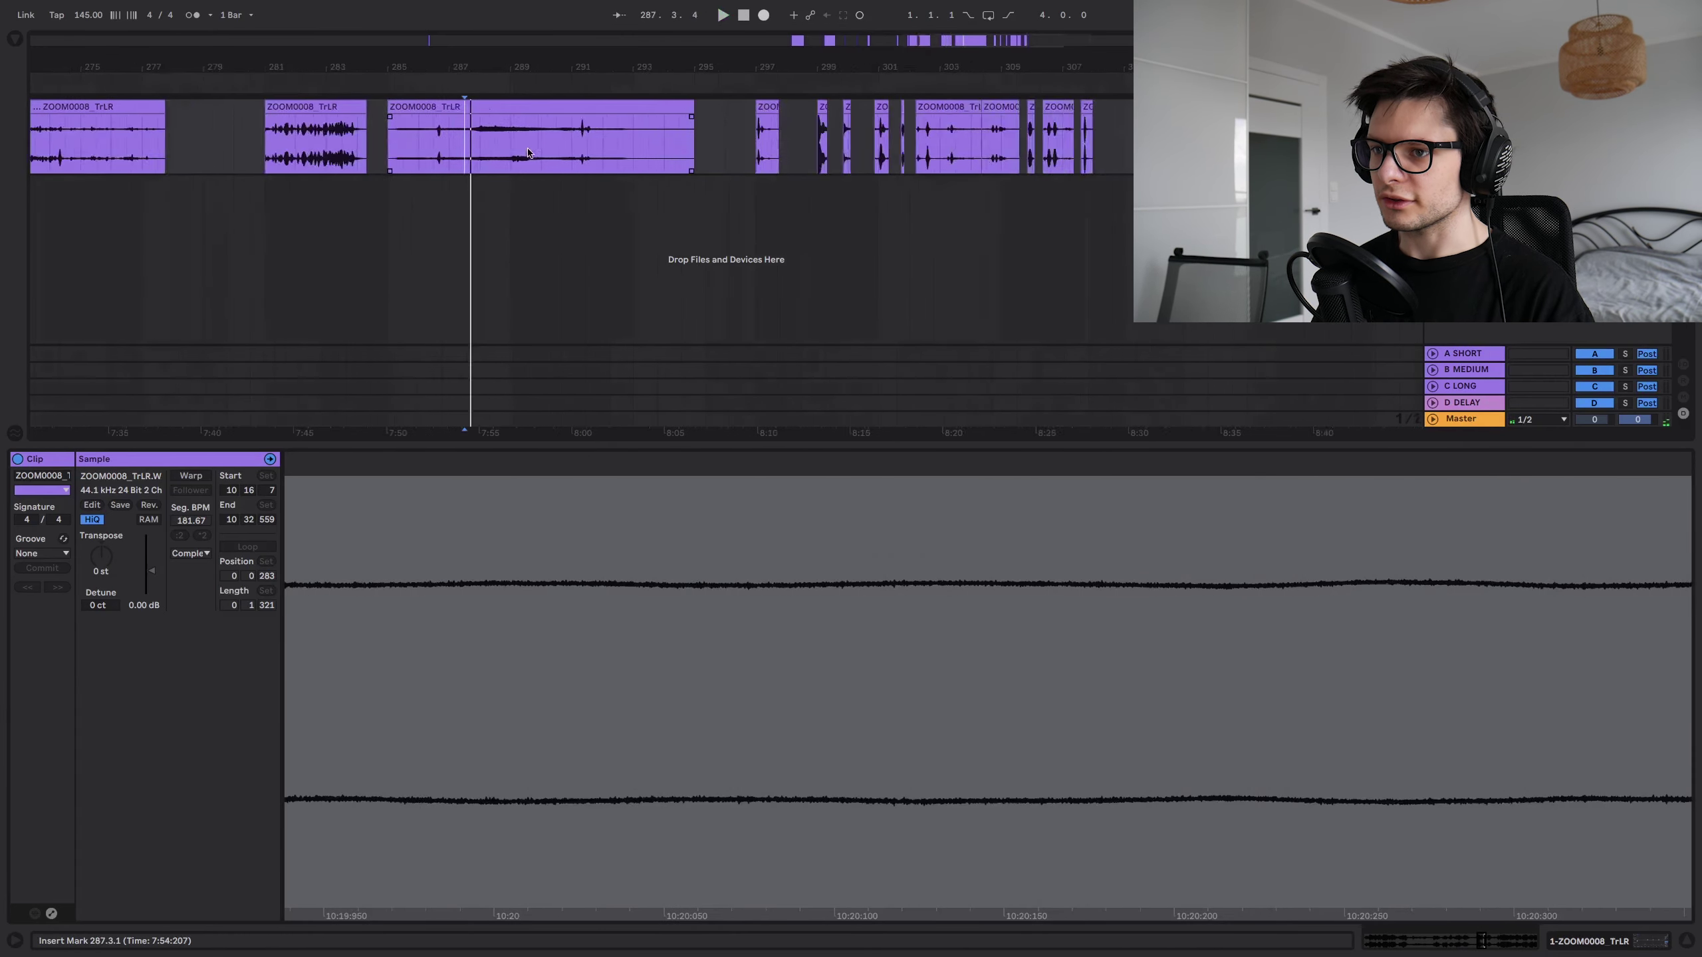
{"action": "scroll", "coordinate": [416, 151], "scroll_direction": "up", "scroll_amount": 6}
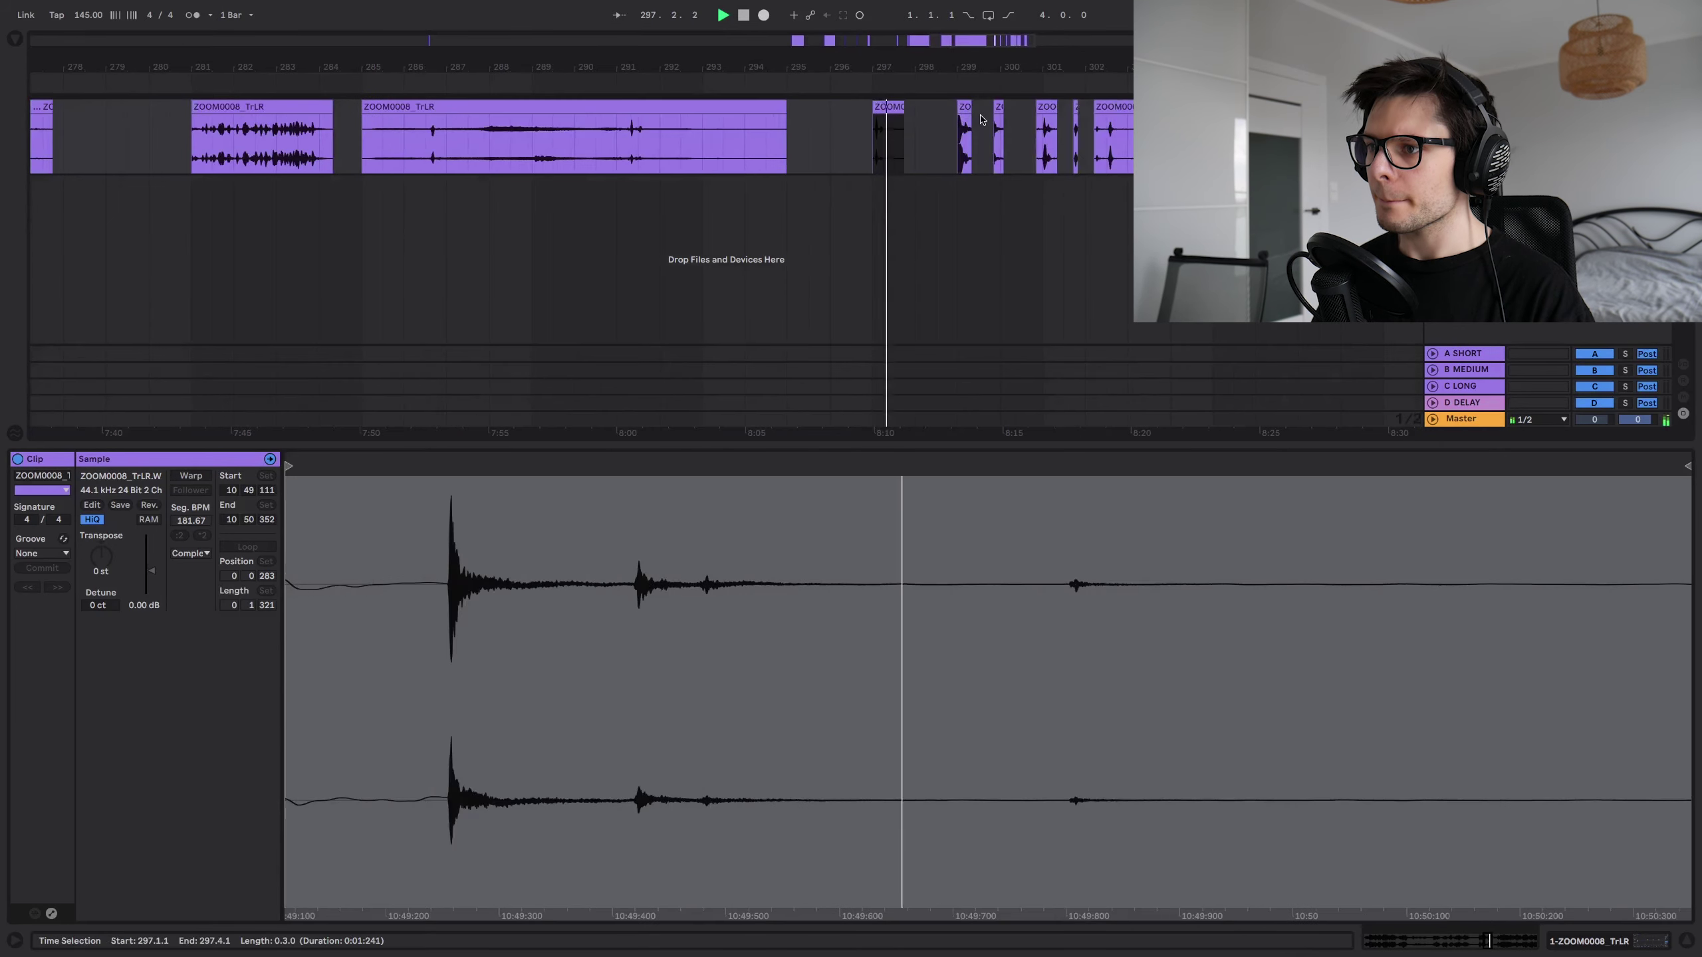
{"action": "left_click", "coordinate": [891, 141]}
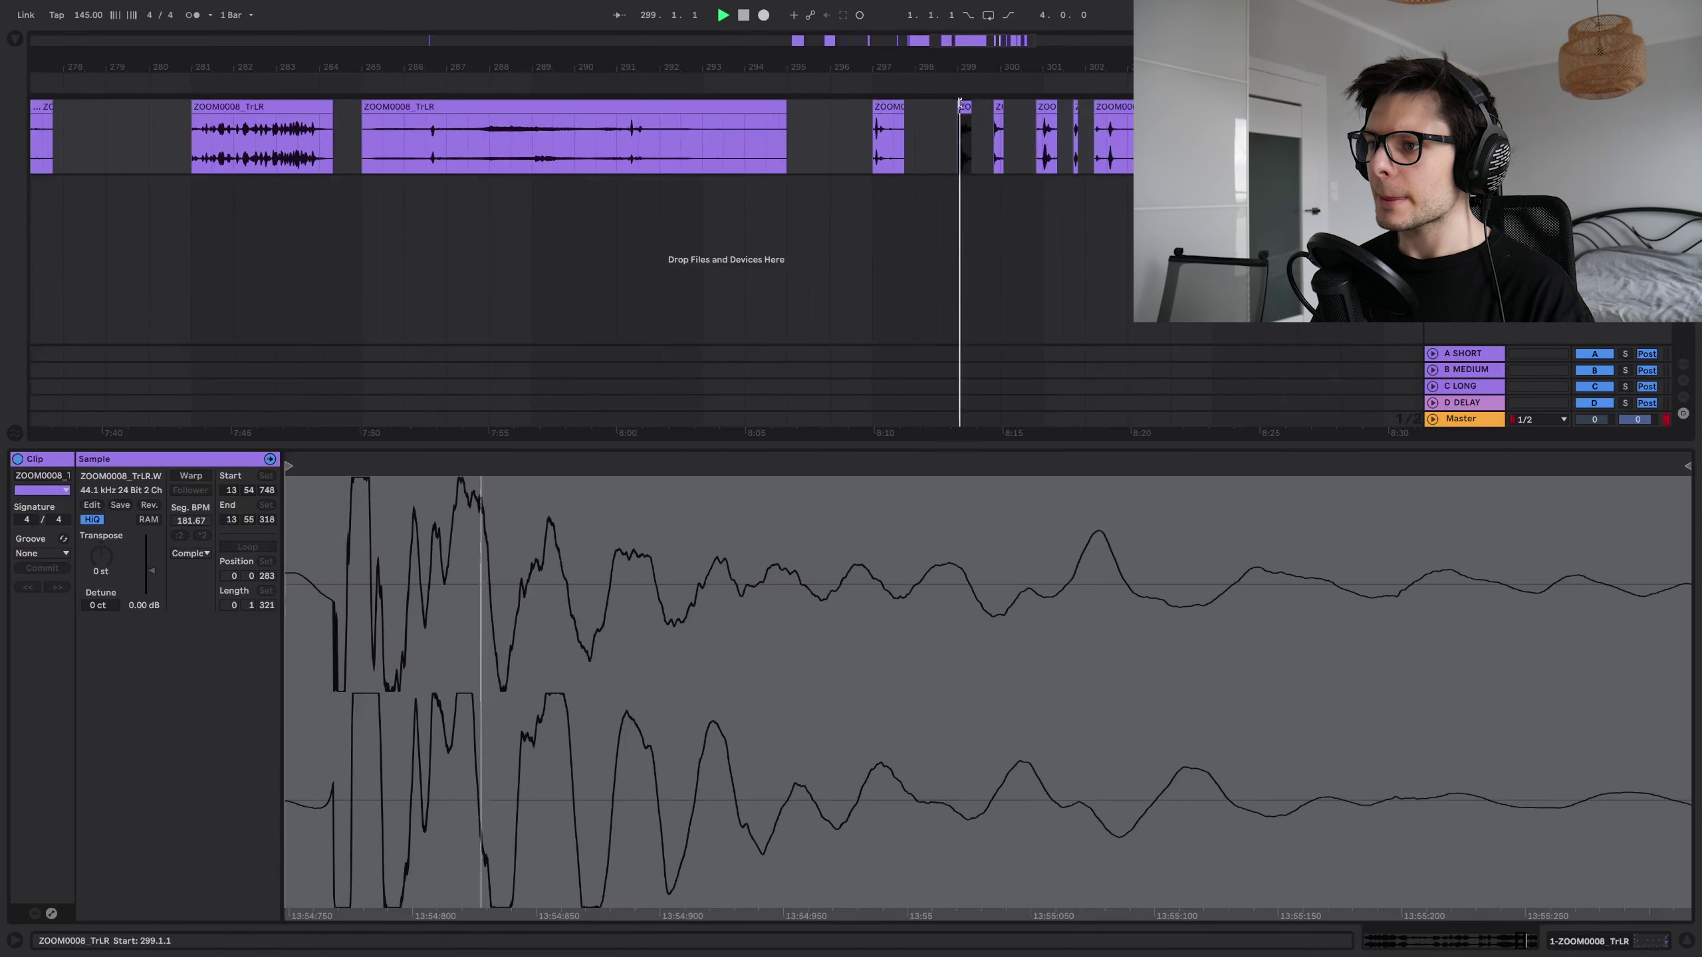
- Undo the start extension and gain change on the clip at bar 299
{"action": "scroll", "coordinate": [940, 118], "scroll_direction": "up", "scroll_amount": 5}
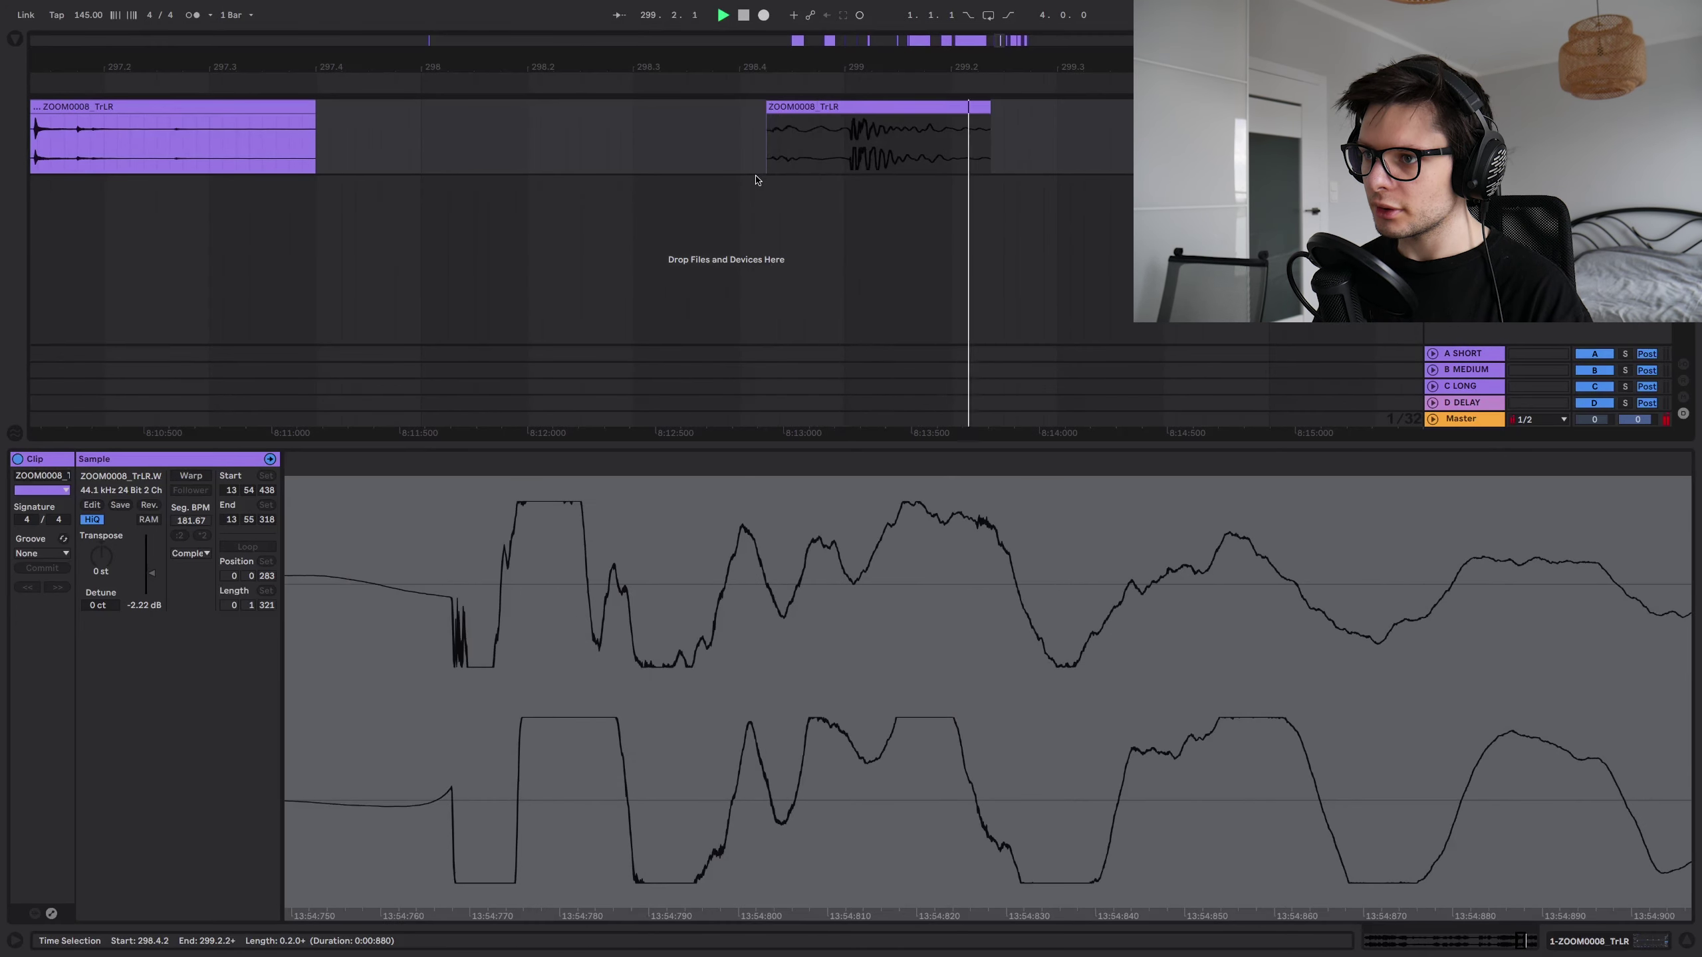
{"action": "key", "text": "ctrl+z"}
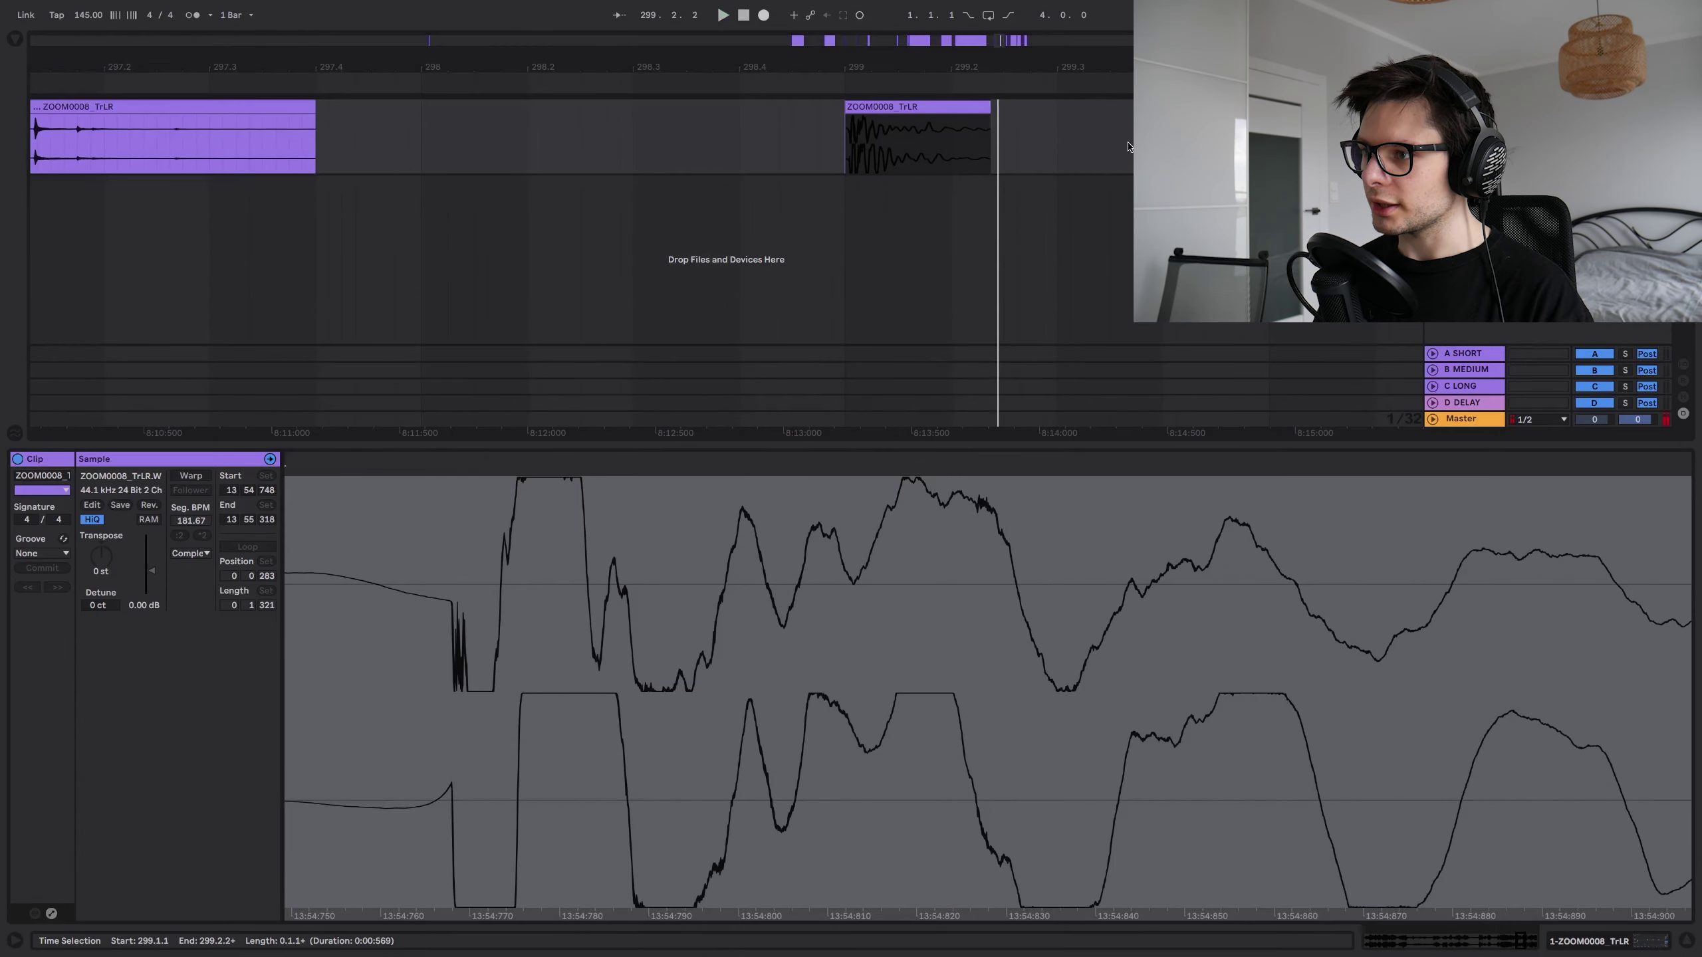
{"action": "left_click_drag", "start_coordinate": [1099, 158], "coordinate": [756, 159]}
{"action": "scroll", "coordinate": [760, 160], "scroll_direction": "down", "scroll_amount": 2}
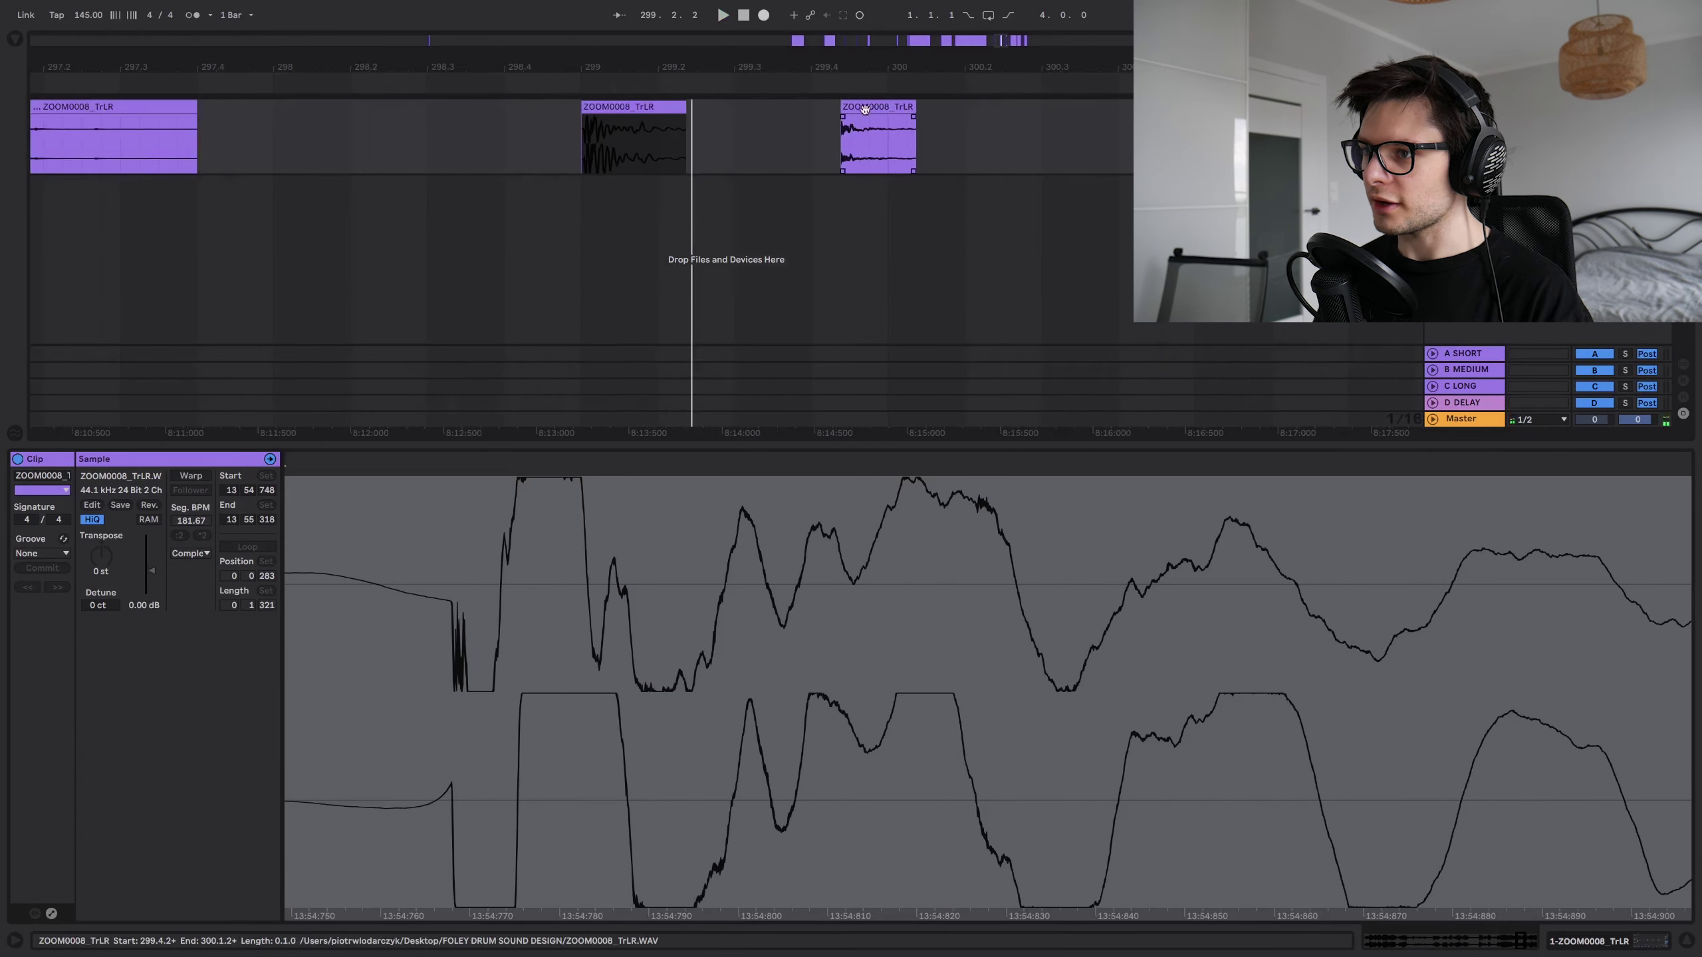
- Audition the remaining short foley clips between bars 299 and 306
{"action": "left_click", "coordinate": [866, 108]}
{"action": "key", "text": "space"}
{"action": "key", "text": "space"}
{"action": "left_click", "coordinate": [1156, 108]}
{"action": "key", "text": "space"}
{"action": "scroll", "coordinate": [1149, 111], "scroll_direction": "right", "scroll_amount": 6}
{"action": "scroll", "coordinate": [1126, 110], "scroll_direction": "down", "scroll_amount": 4}
{"action": "key", "text": "space"}
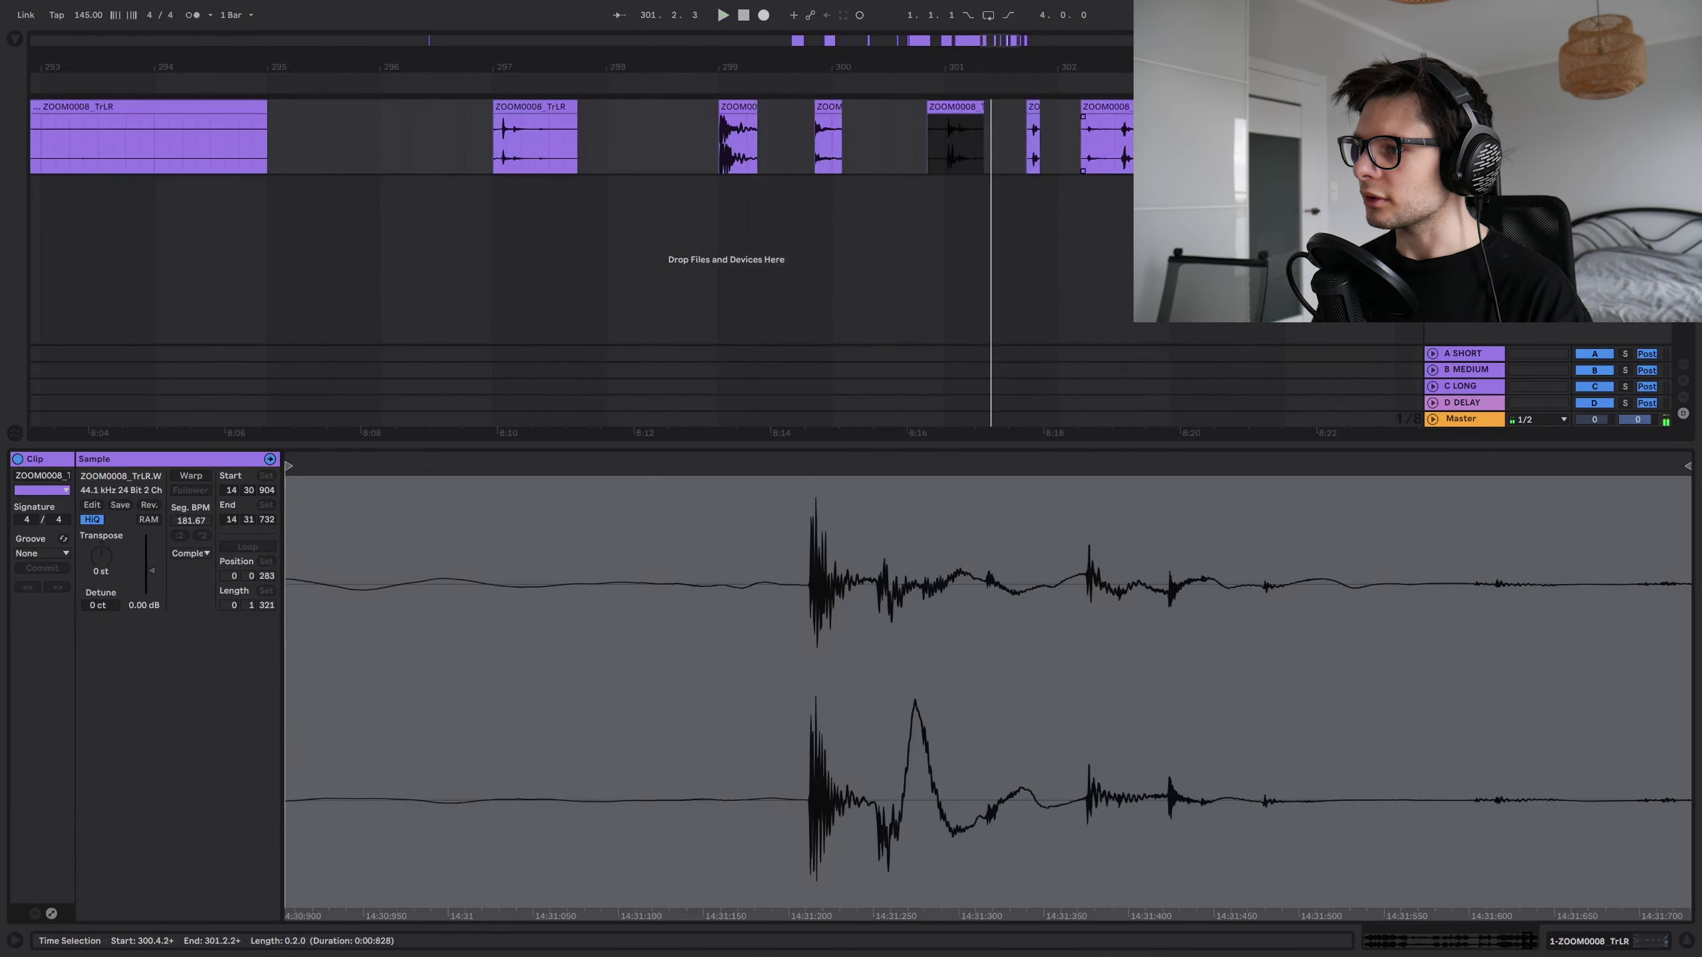
{"action": "scroll", "coordinate": [1112, 112], "scroll_direction": "right", "scroll_amount": 6}
{"action": "left_click", "coordinate": [906, 108]}
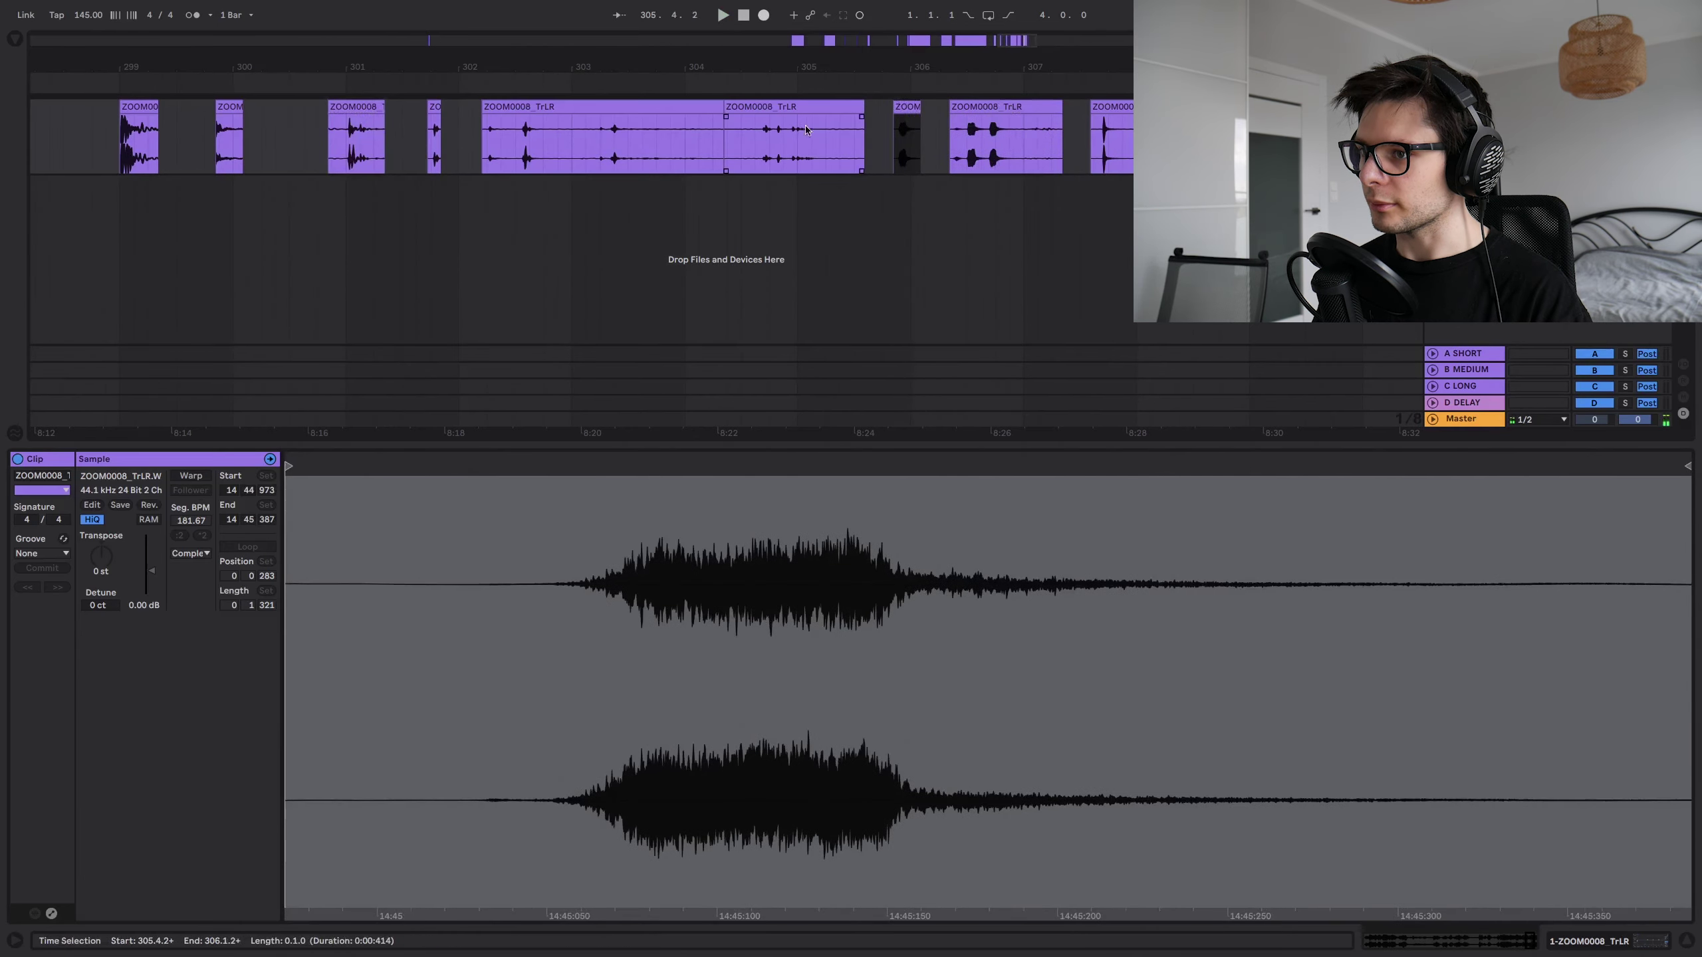
{"action": "left_click", "coordinate": [969, 146]}
{"action": "key", "text": "space"}
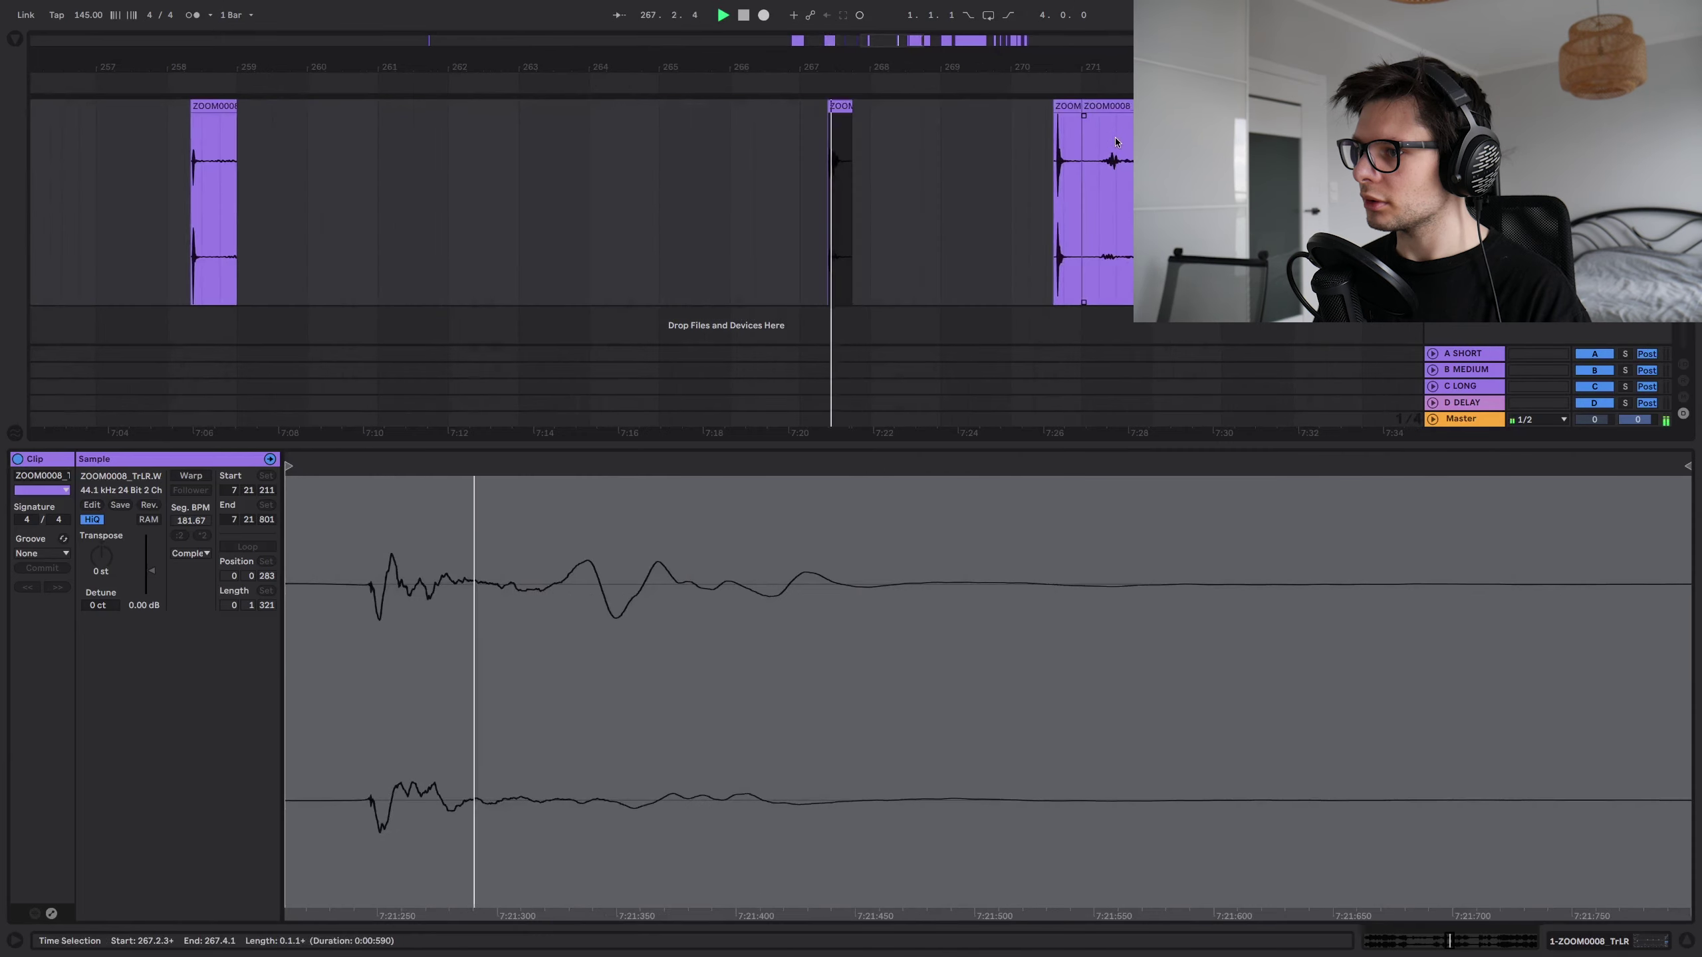
- Audition the clip at bar 267 and trim the silence before its first transient
{"action": "key", "text": "space"}
{"action": "key", "text": "space"}
{"action": "key", "text": "space"}
{"action": "scroll", "coordinate": [833, 151], "scroll_direction": "up", "scroll_amount": 10}
{"action": "scroll", "coordinate": [703, 180], "scroll_direction": "up", "scroll_amount": 2}
{"action": "left_click", "coordinate": [708, 180]}
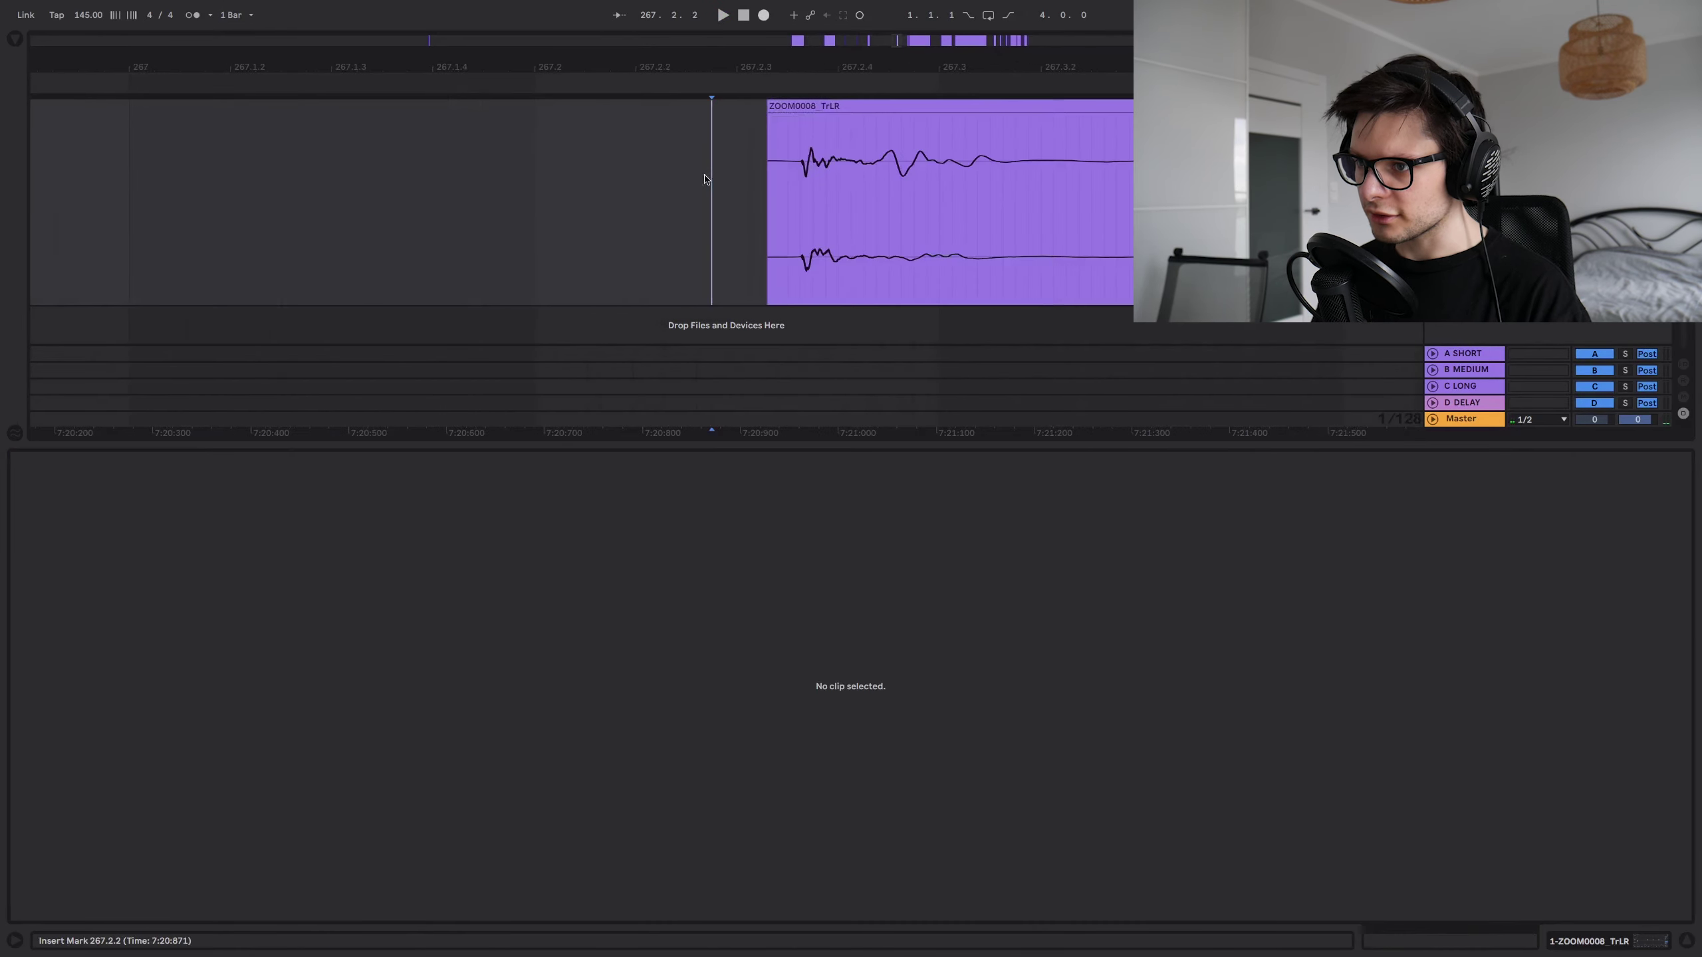
{"action": "left_click_drag", "start_coordinate": [704, 179], "coordinate": [795, 190]}
{"action": "key", "text": "Delete"}
{"action": "left_click", "coordinate": [834, 106]}
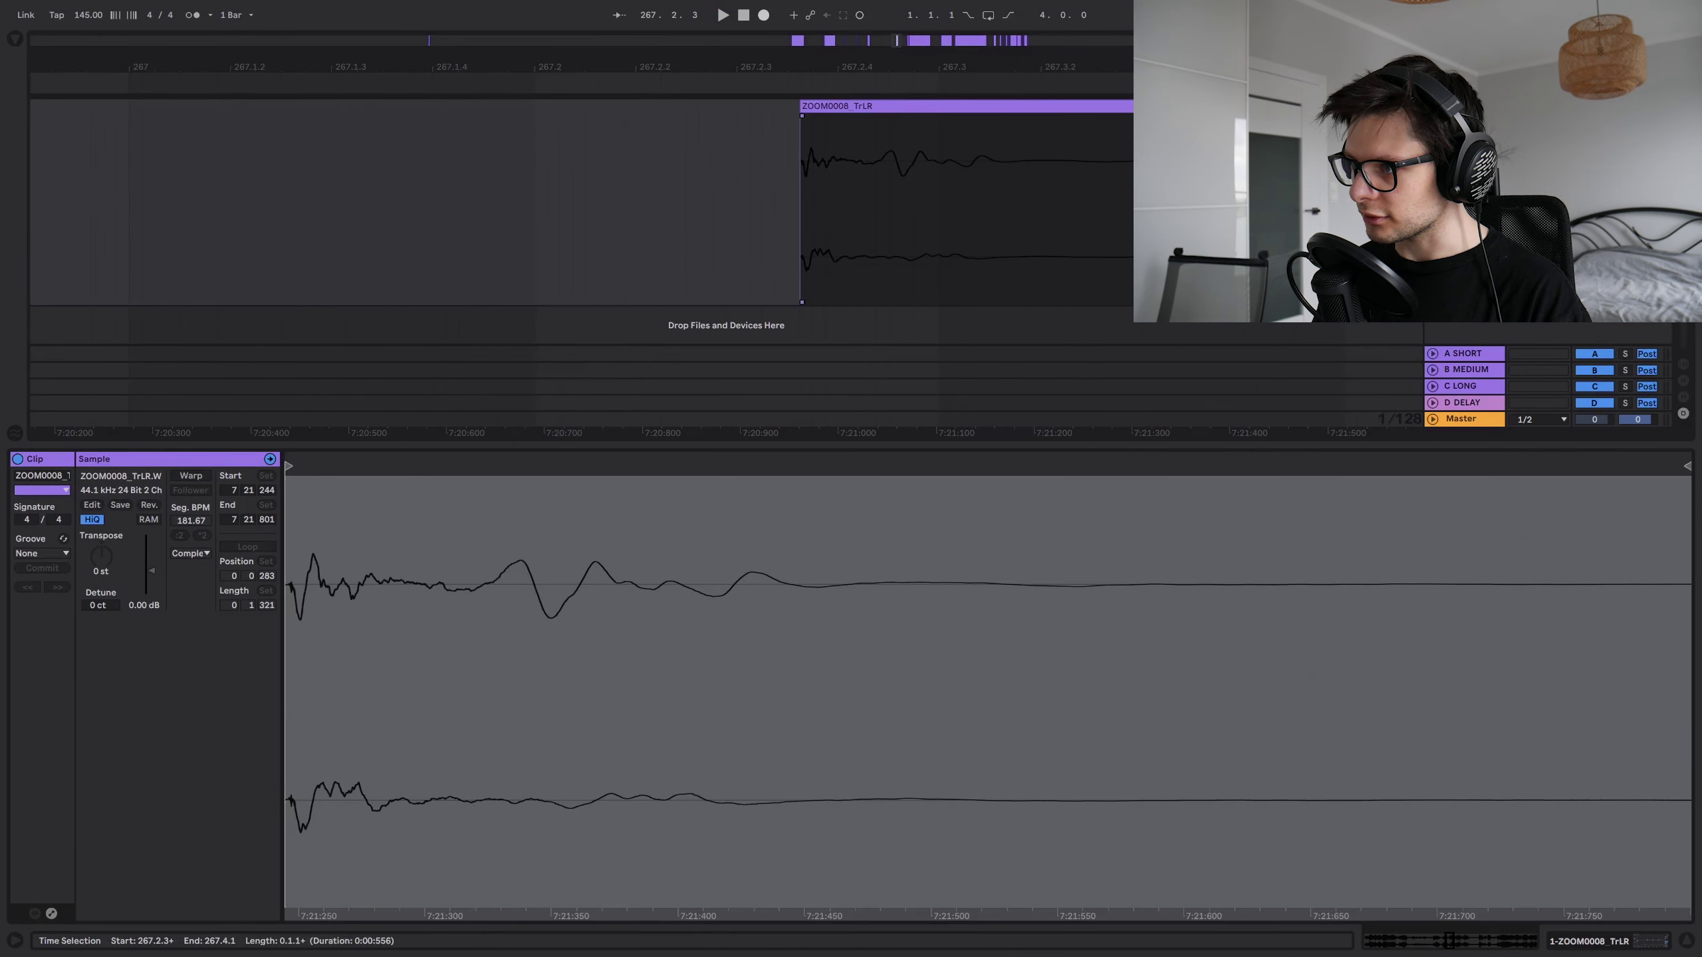
- Cut off the quiet tail of the clip at bar 267 and add a short fade-out at its new end
{"action": "scroll", "coordinate": [904, 181], "scroll_direction": "right", "scroll_amount": 5}
{"action": "left_click_drag", "start_coordinate": [1067, 182], "coordinate": [703, 179]}
{"action": "key", "text": "Delete"}
{"action": "left_click", "coordinate": [692, 107]}
{"action": "left_click_drag", "start_coordinate": [695, 116], "coordinate": [672, 117]}
- Play back the trimmed clip several times and raise its clip gain
{"action": "key", "text": "space"}
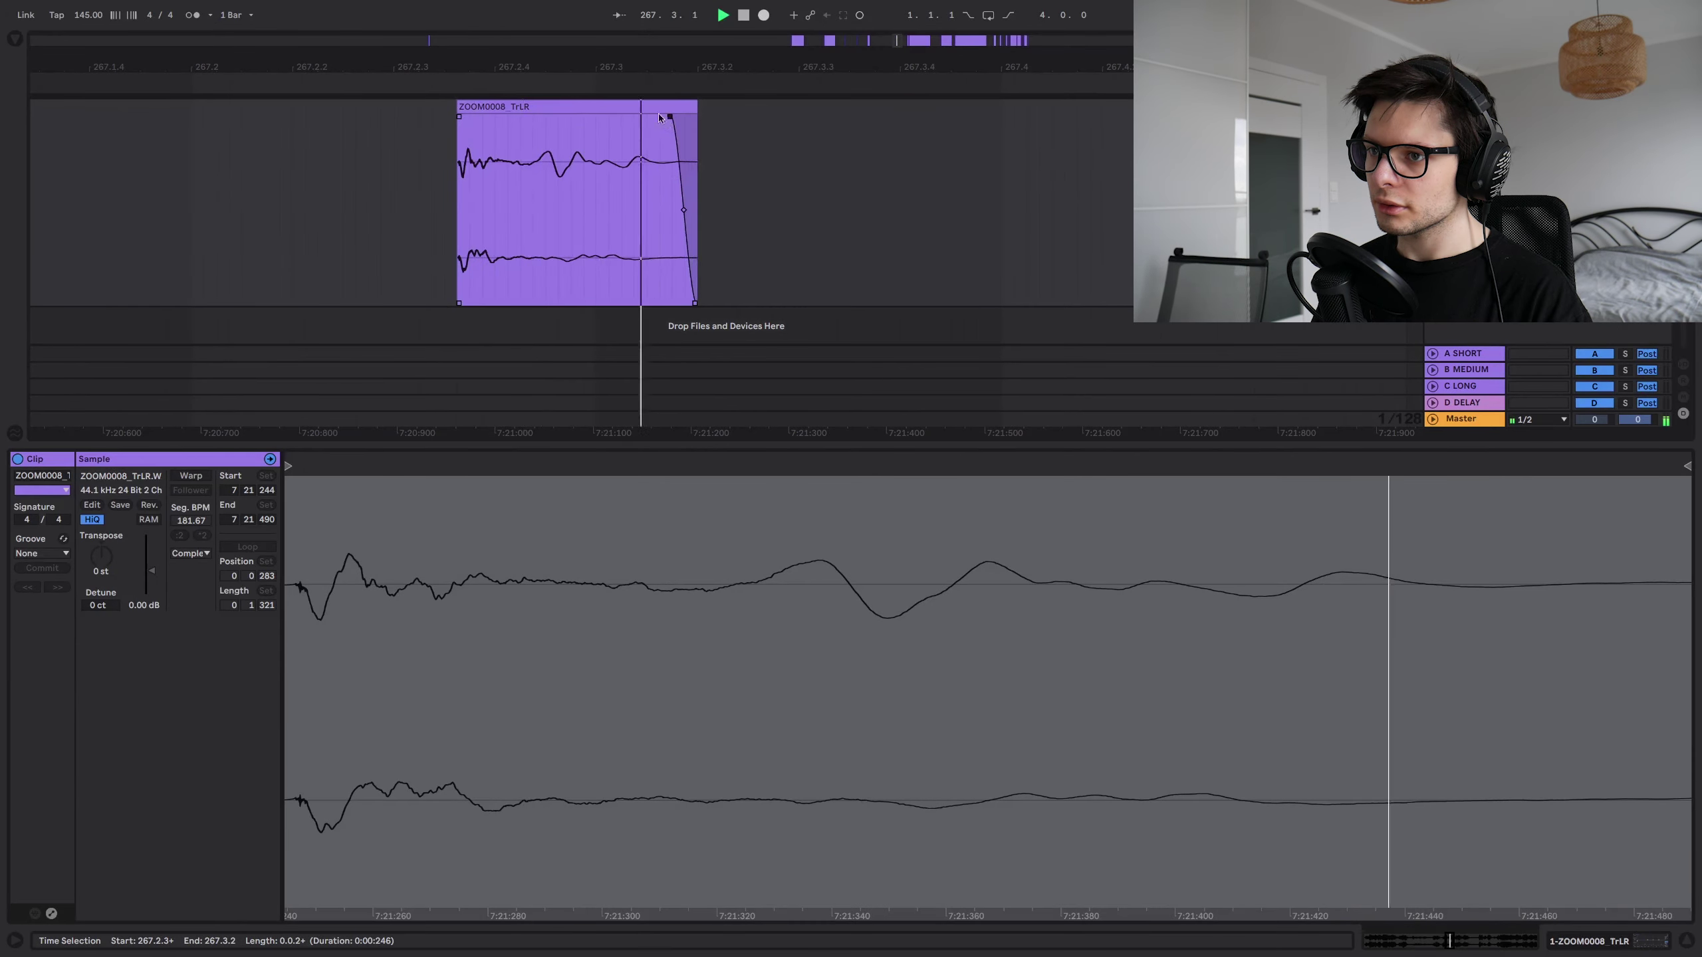
{"action": "key", "text": "space"}
{"action": "key", "text": "space"}
{"action": "key", "text": "space"}
{"action": "key", "text": "space"}
{"action": "left_click_drag", "start_coordinate": [152, 571], "coordinate": [163, 564]}
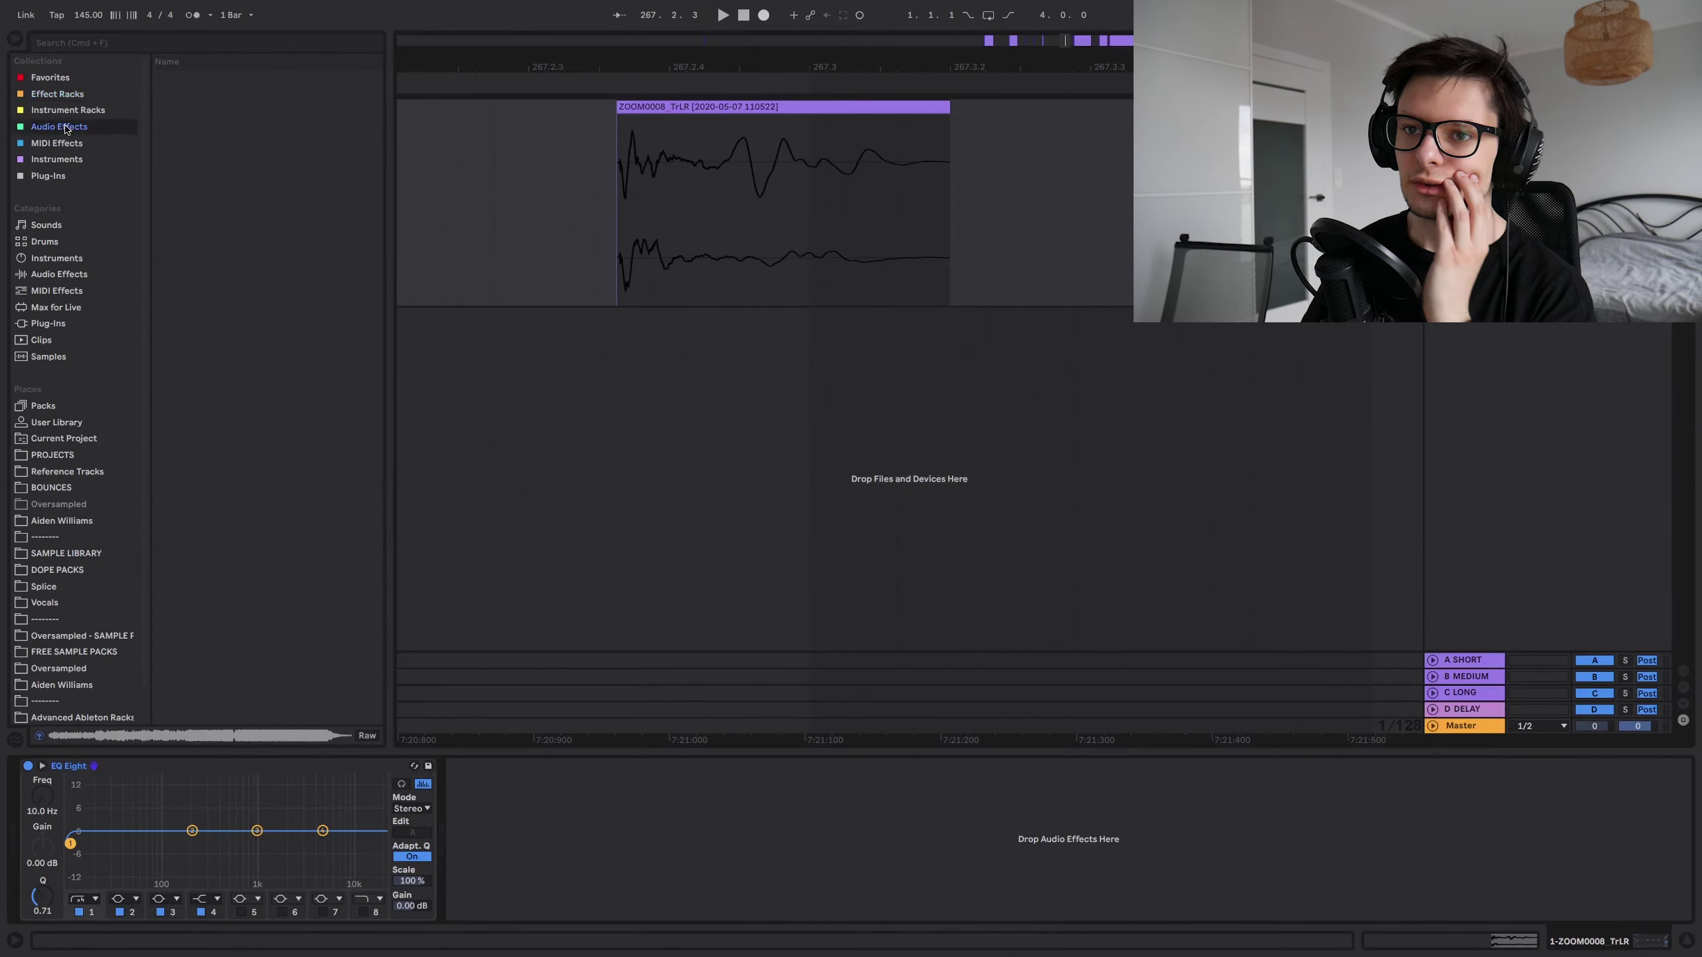
- Add the FabFilter Saturn plug-in to the track after EQ Eight and move its window clear of the browser list
{"action": "left_click", "coordinate": [23, 339]}
{"action": "left_click", "coordinate": [47, 323]}
{"action": "scroll", "coordinate": [241, 342], "scroll_direction": "down", "scroll_amount": 5}
{"action": "left_click_drag", "start_coordinate": [235, 341], "coordinate": [244, 348]}
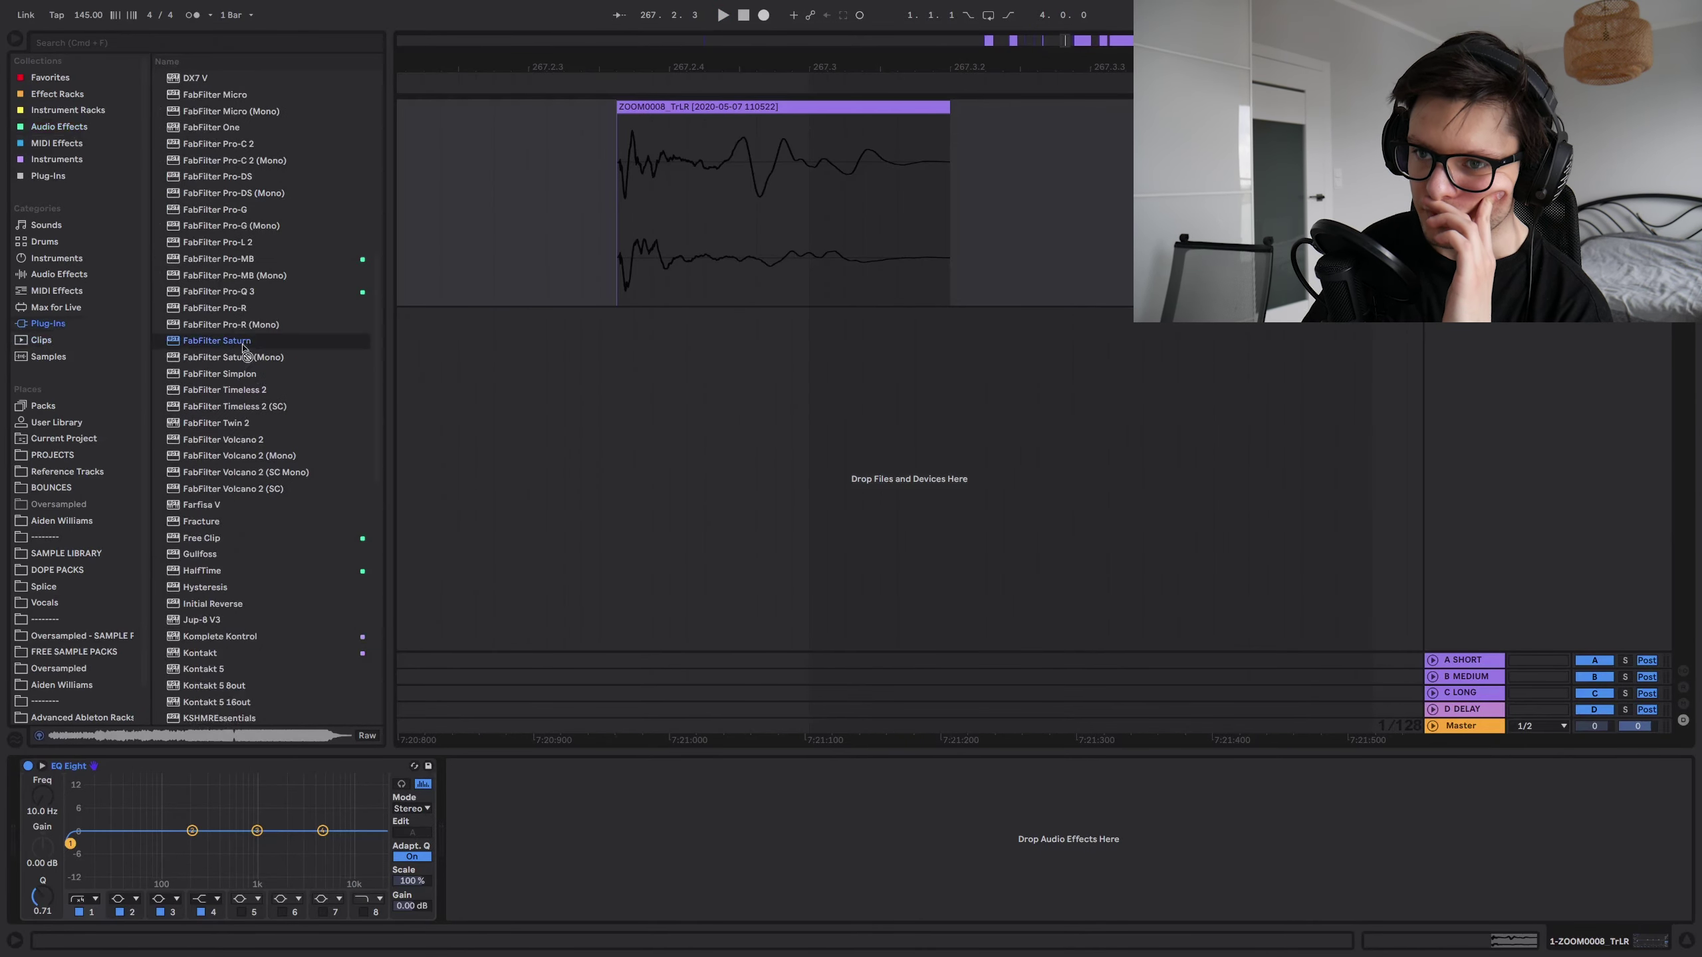
{"action": "left_click_drag", "start_coordinate": [740, 210], "coordinate": [740, 210]}
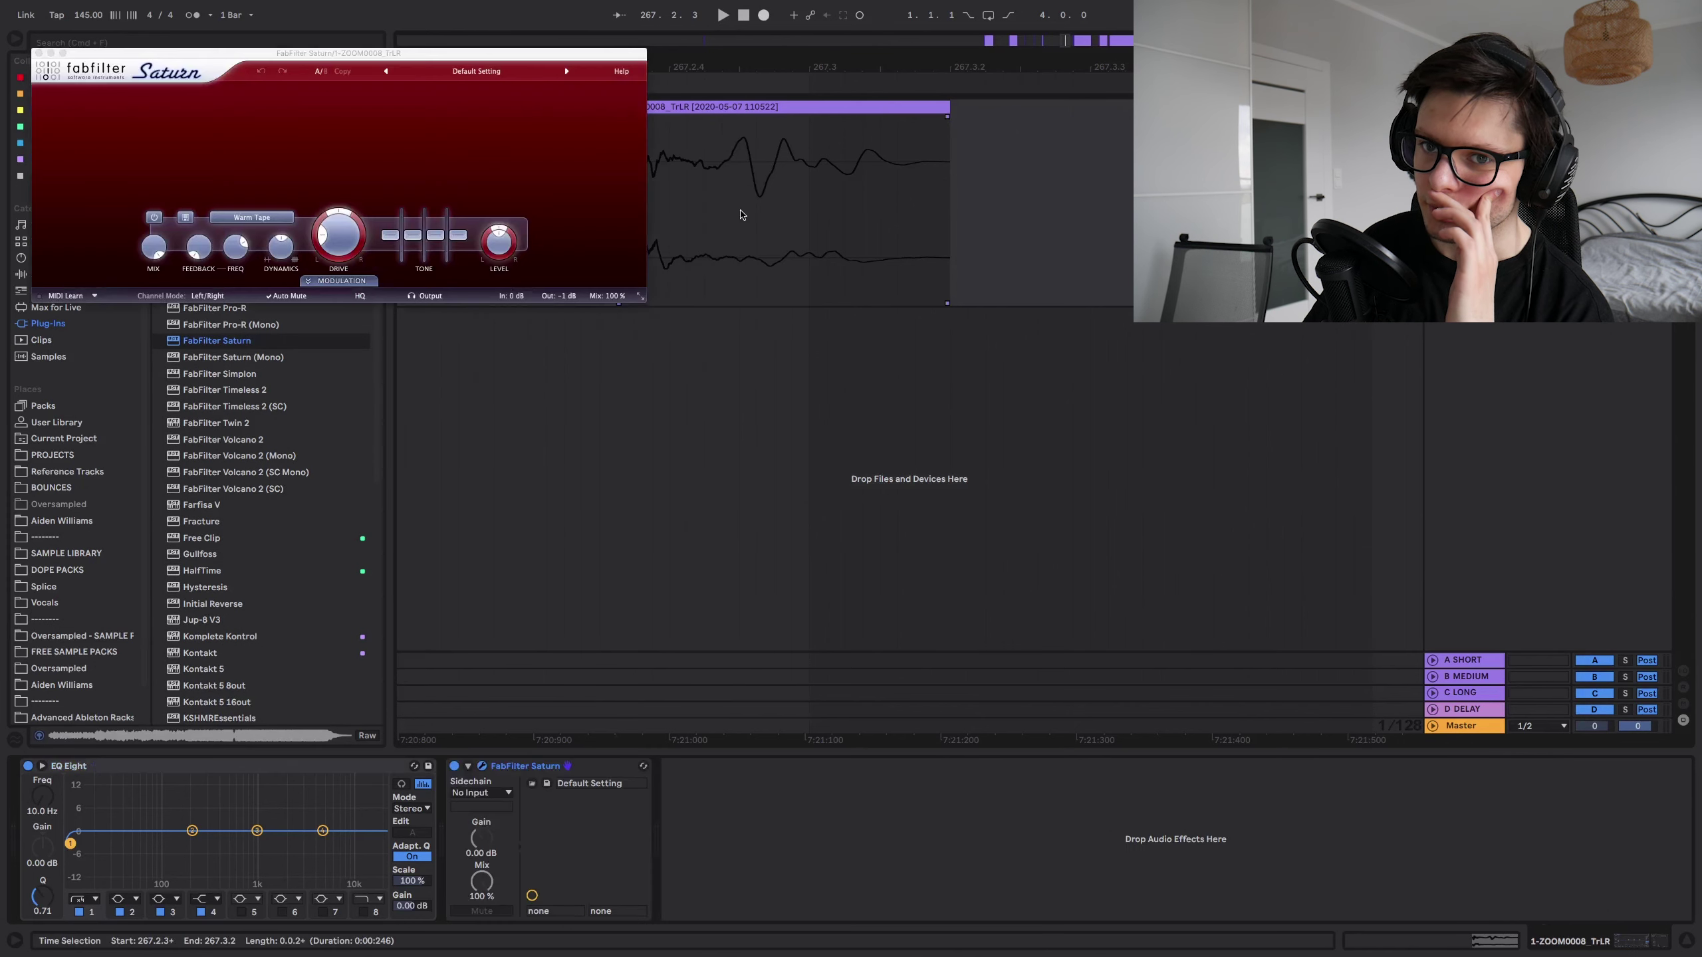
{"action": "left_click_drag", "start_coordinate": [406, 54], "coordinate": [636, 227]}
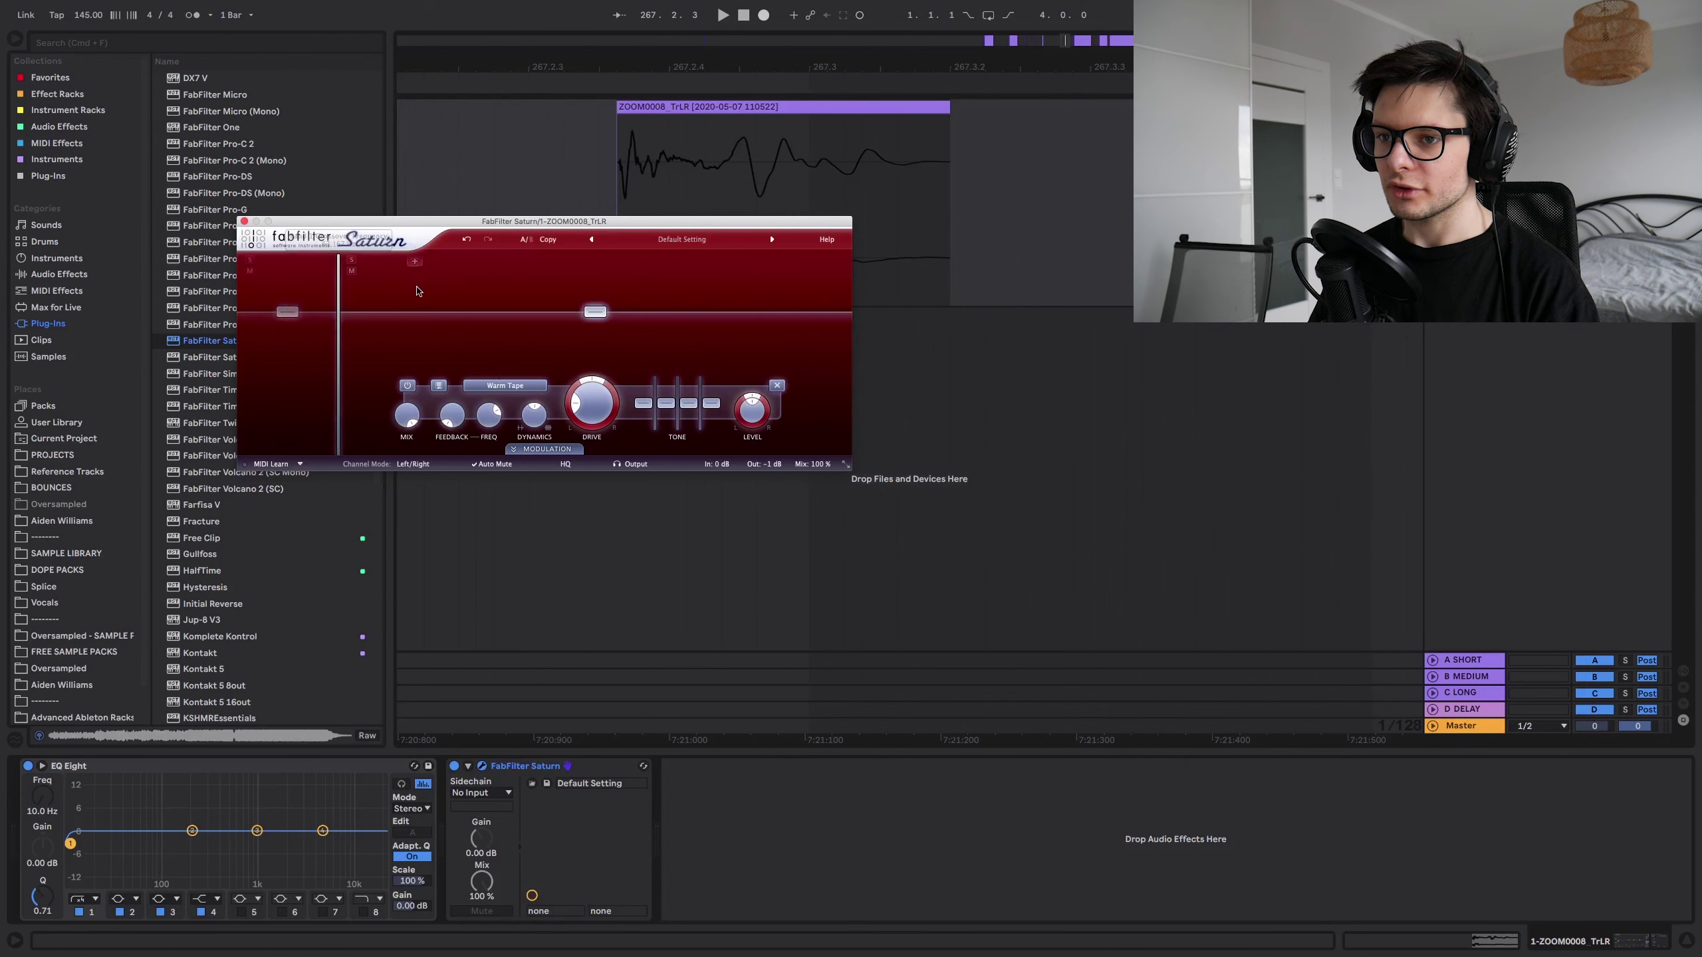
- Split Saturn into three frequency bands, with the crossover between bands 2 and 3 at about 343.7 Hz
{"action": "left_click", "coordinate": [339, 320]}
{"action": "left_click_drag", "start_coordinate": [340, 321], "coordinate": [372, 327]}
{"action": "key", "text": "space"}
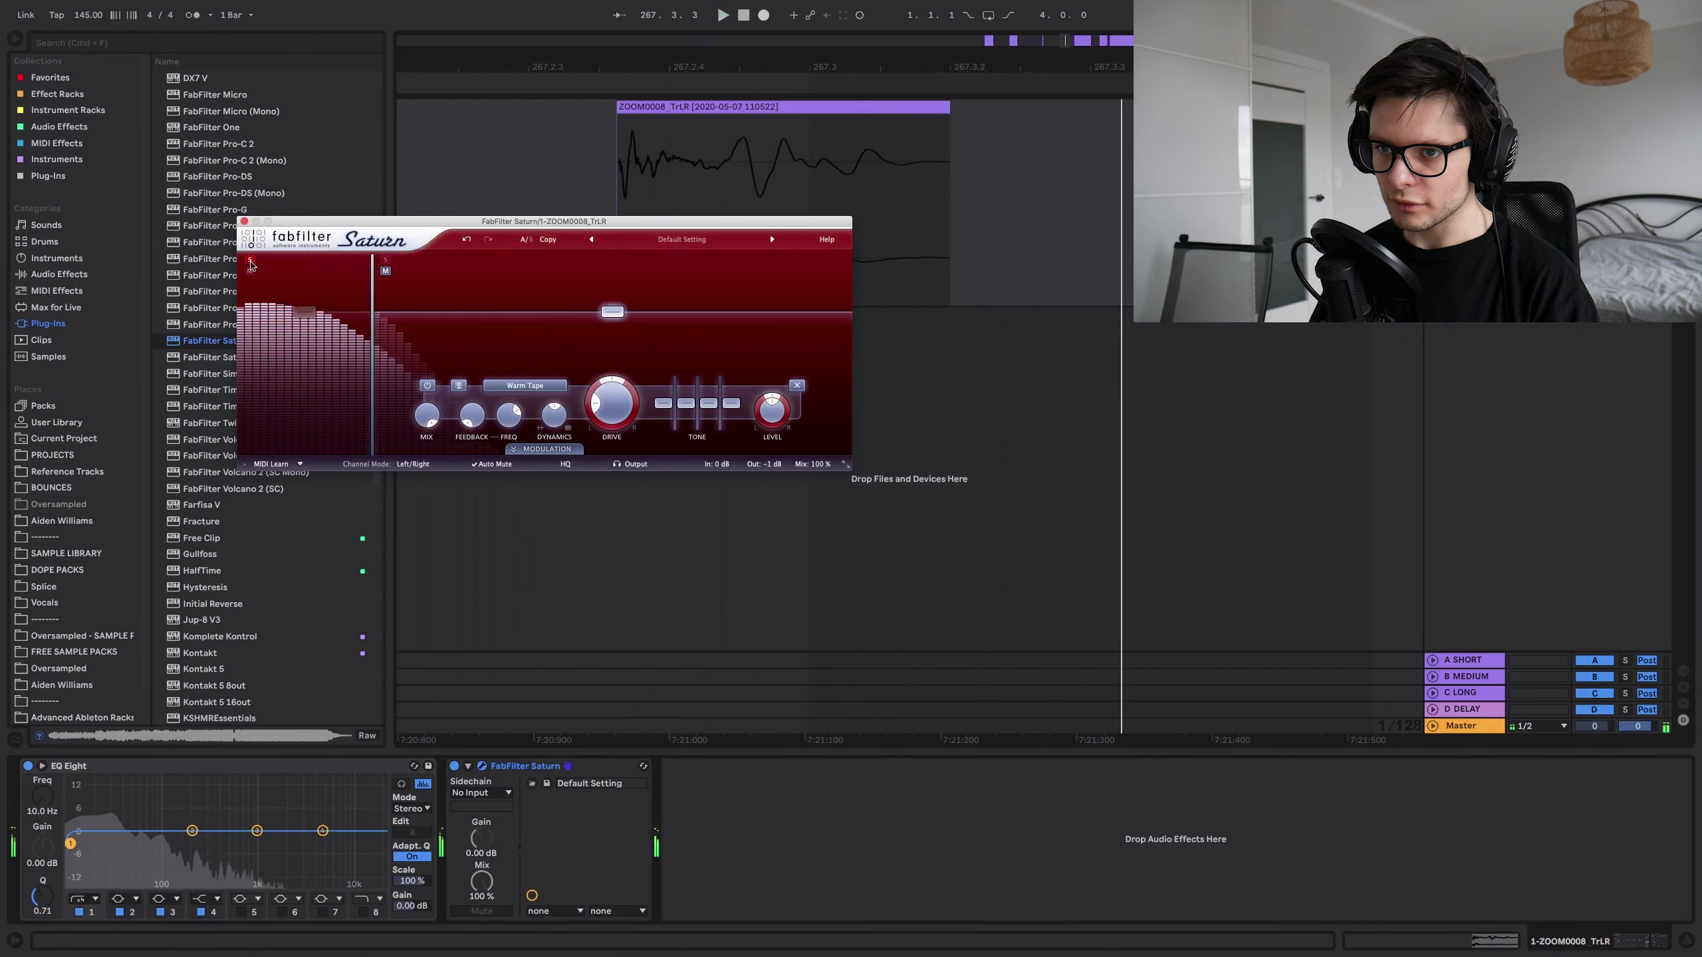
{"action": "left_click", "coordinate": [480, 324]}
{"action": "left_click_drag", "start_coordinate": [483, 322], "coordinate": [490, 323]}
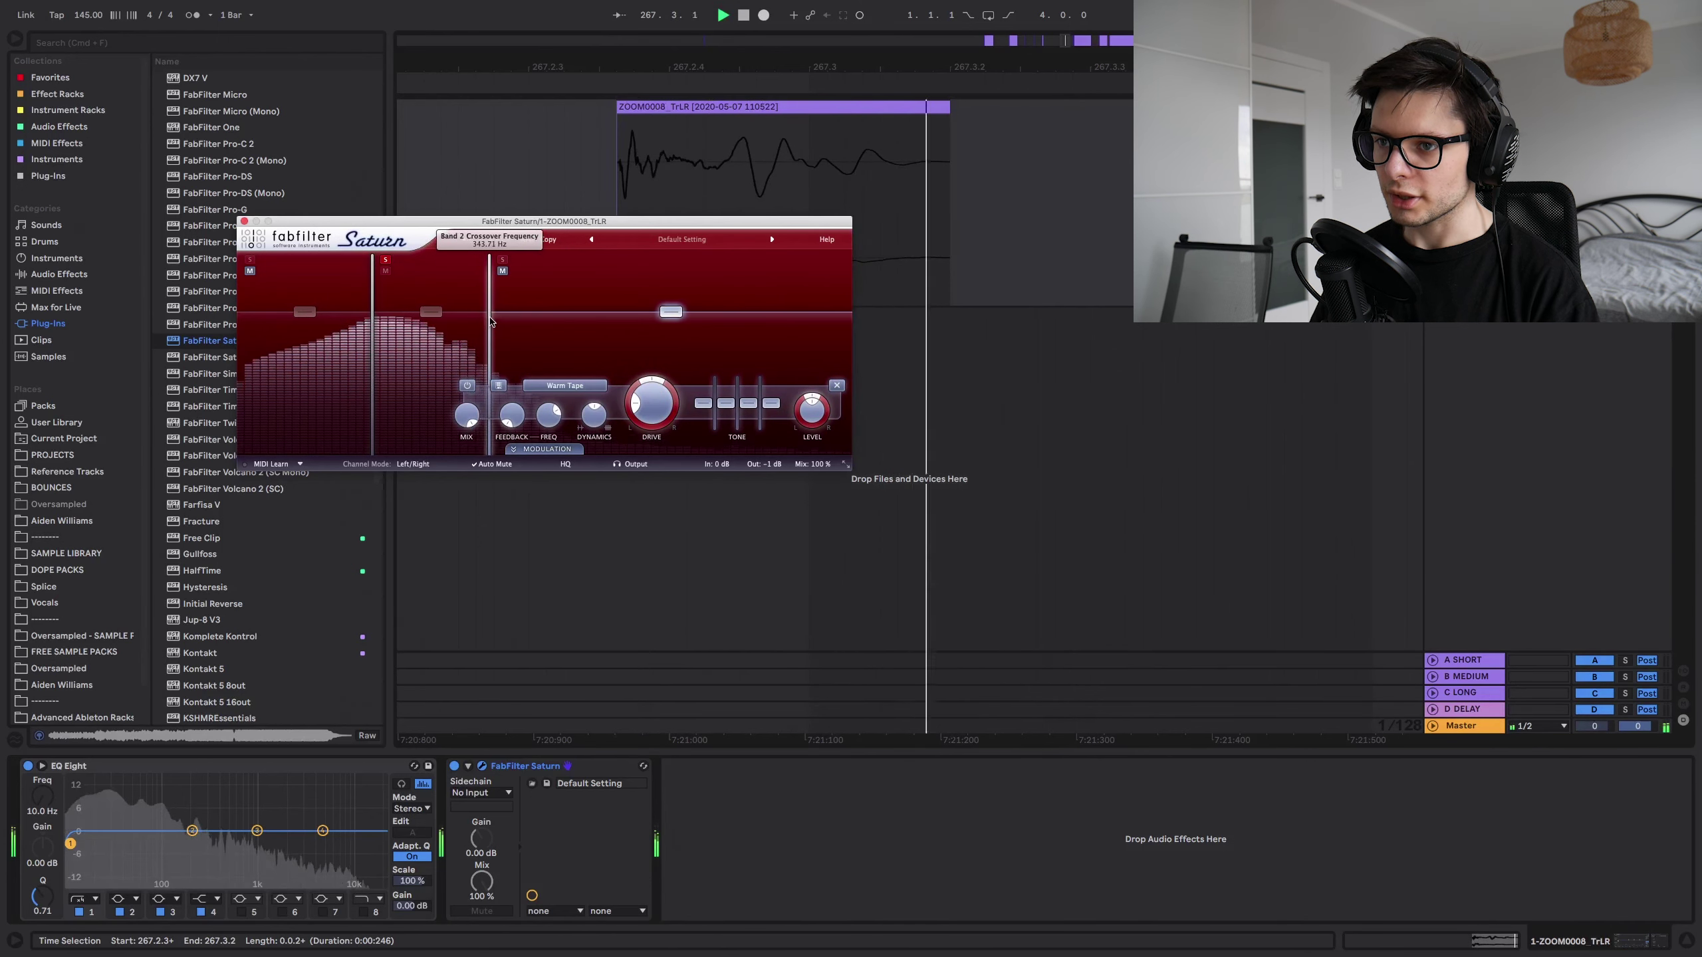
{"action": "left_click", "coordinate": [384, 262]}
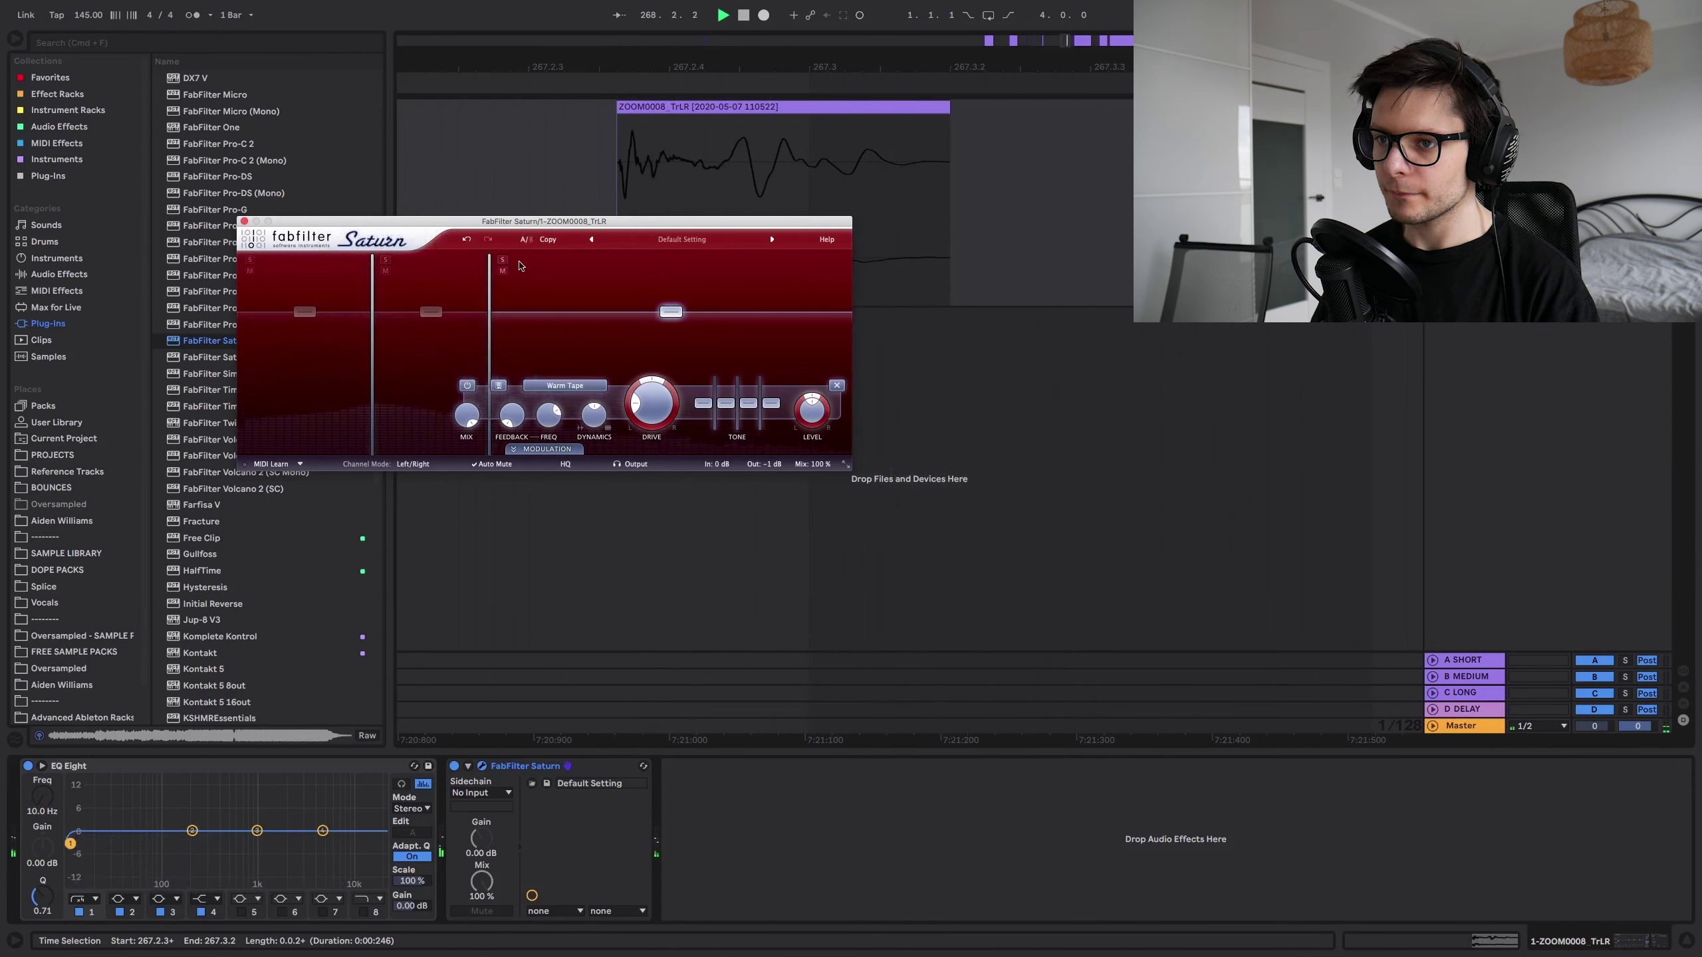
- Raise the drive of Saturn's band 1 and lower the crossover between bands 1 and 2 to about 71.6 Hz
{"action": "left_click", "coordinate": [266, 283]}
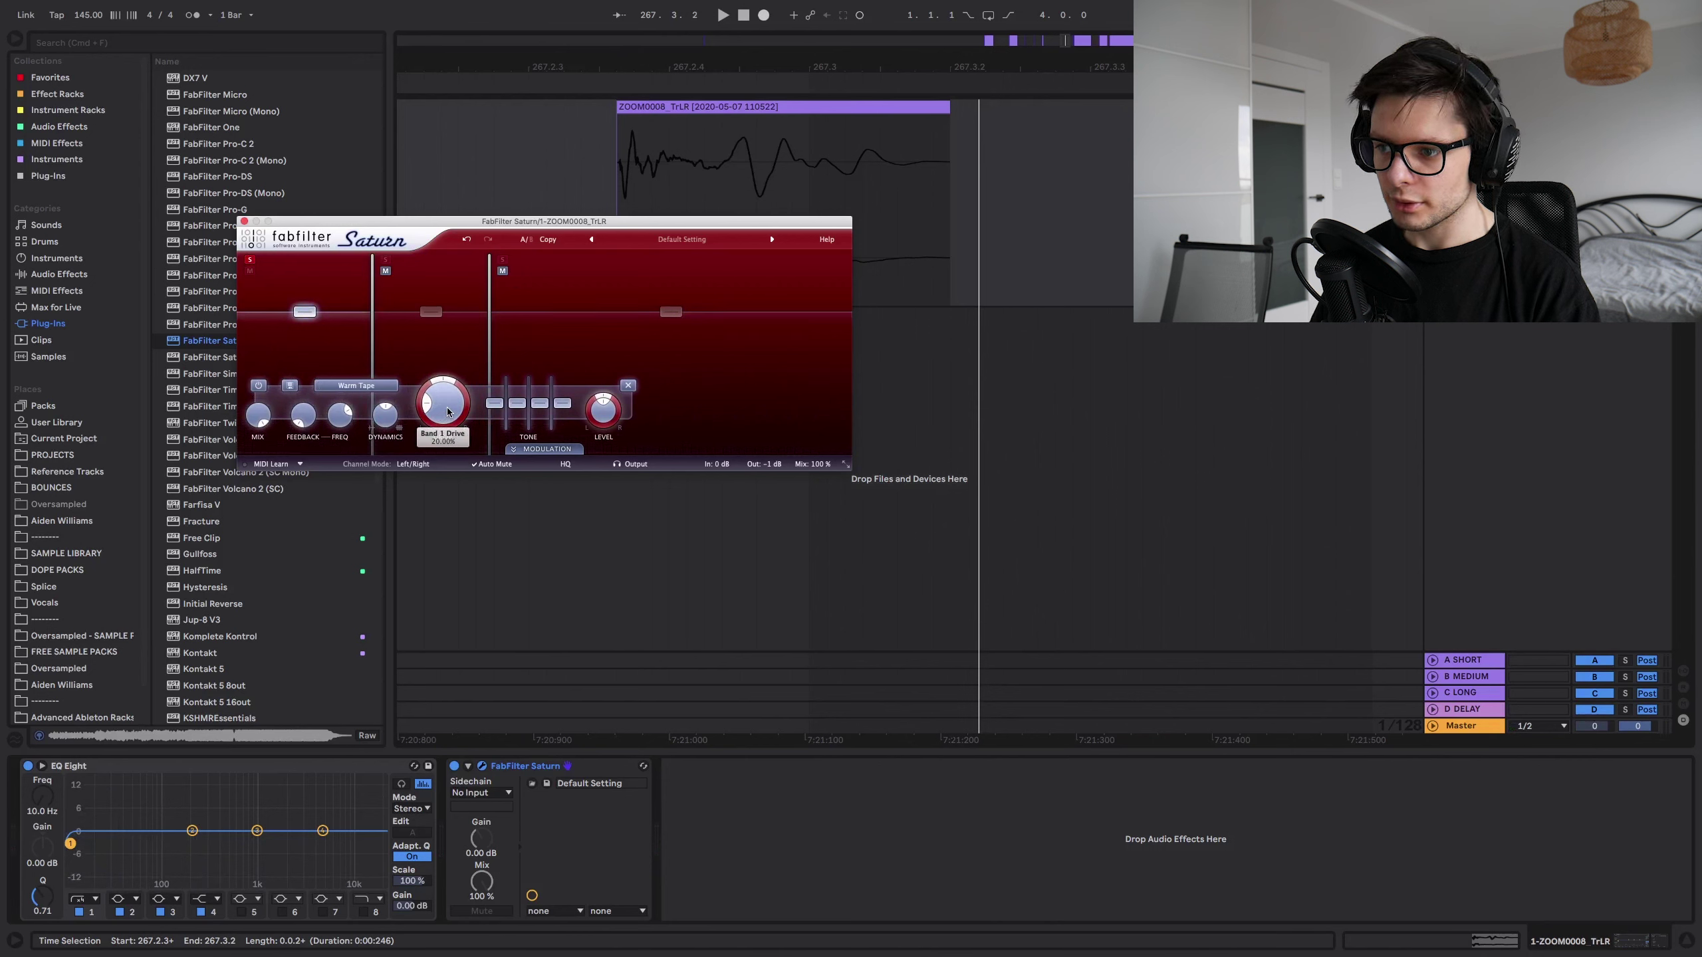
{"action": "key", "text": "space"}
{"action": "left_click_drag", "start_coordinate": [448, 411], "coordinate": [463, 280]}
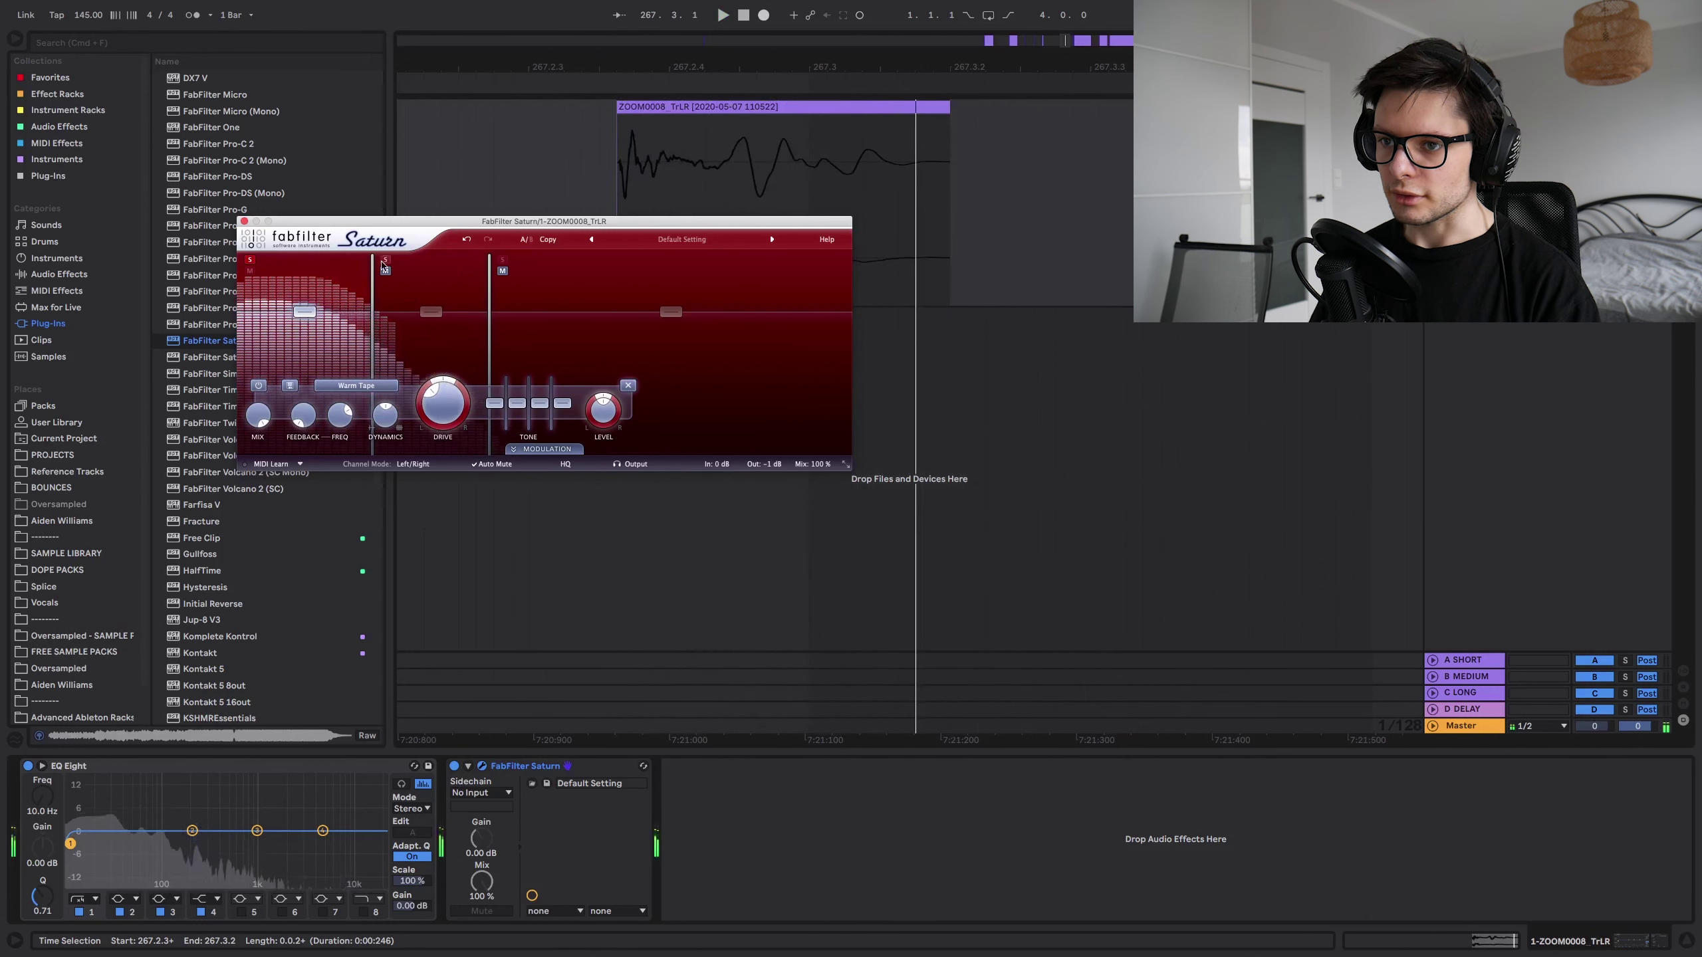
{"action": "left_click_drag", "start_coordinate": [372, 295], "coordinate": [349, 339]}
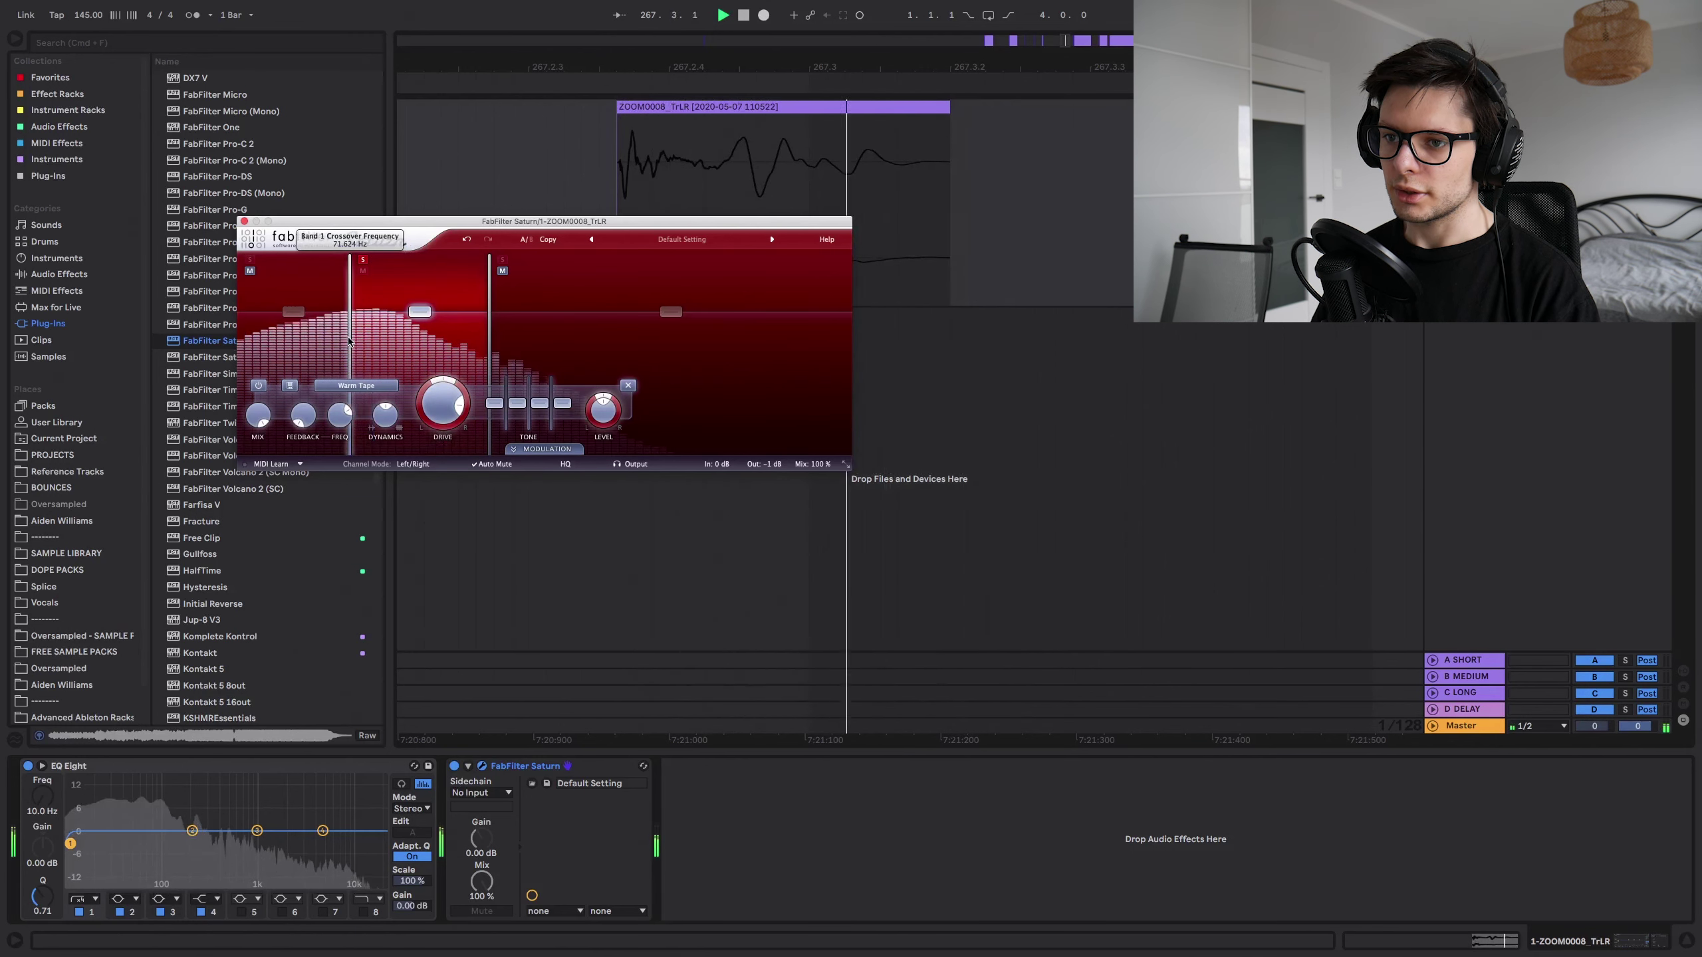
- Set Saturn's band 3 to the Clean Tube style, raise its drive to about 50% and audition it
{"action": "left_click", "coordinate": [585, 388]}
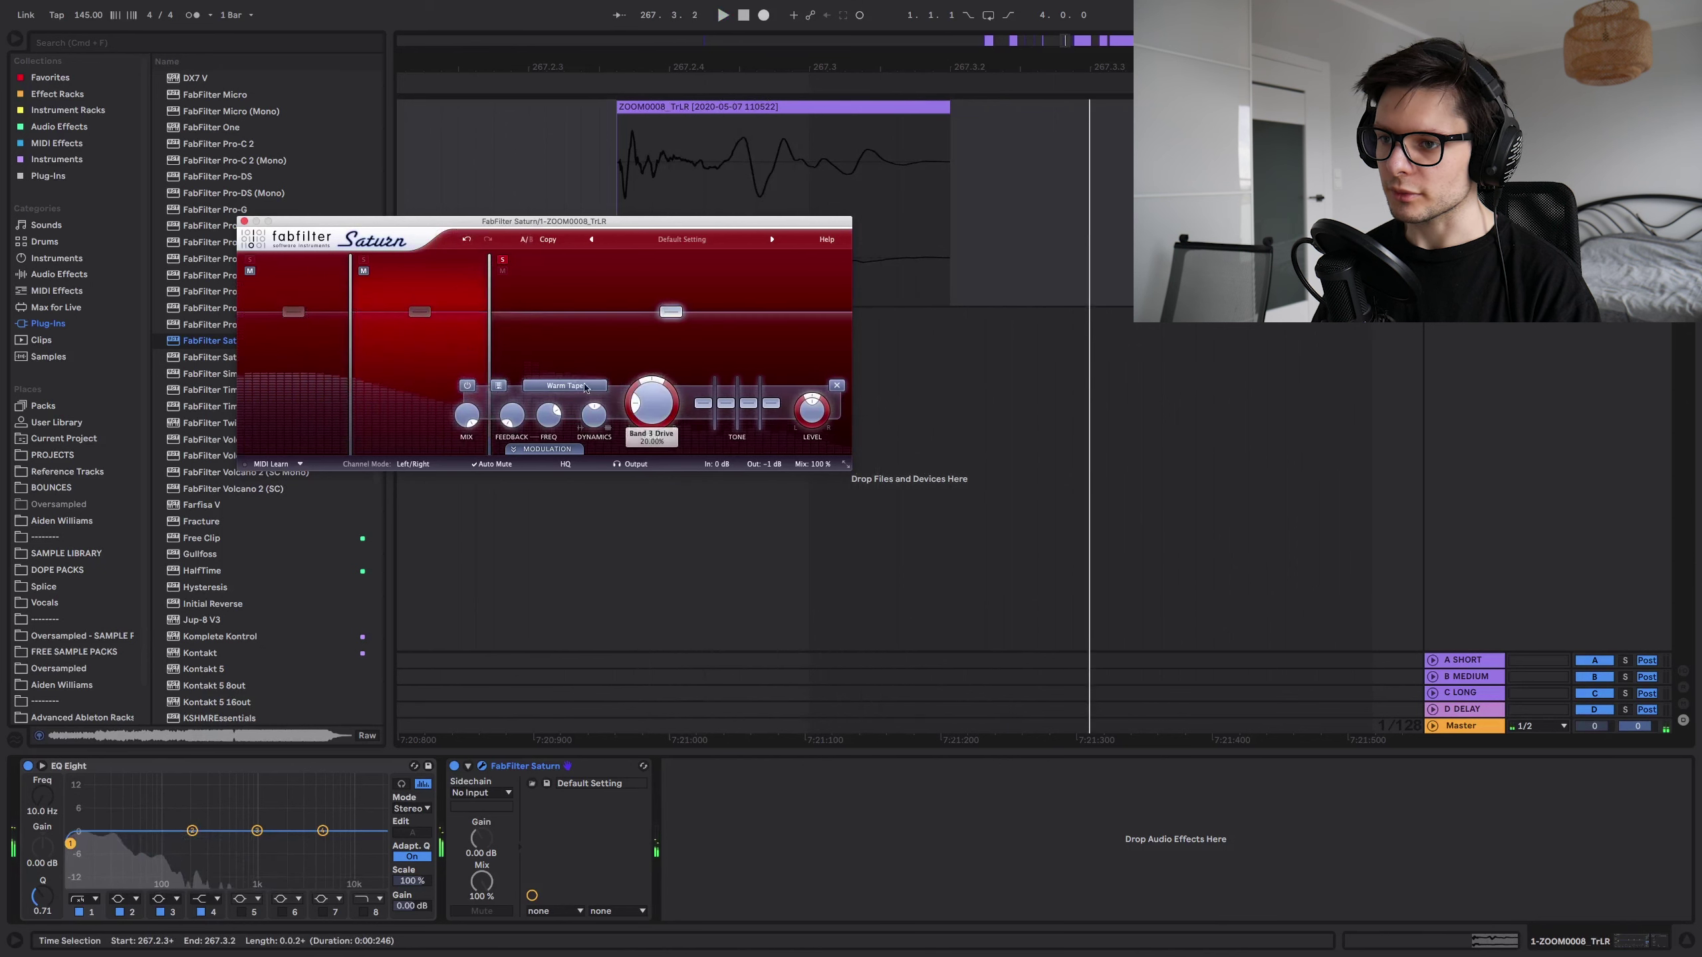
{"action": "left_click", "coordinate": [585, 388]}
{"action": "left_click", "coordinate": [576, 401]}
{"action": "key", "text": "space"}
{"action": "mouse_move", "coordinate": [652, 405]}
{"action": "left_mouse_down"}
{"action": "mouse_move", "coordinate": [654, 342]}
{"action": "mouse_move", "coordinate": [654, 394]}
{"action": "left_mouse_up"}
{"action": "key", "text": "space"}
{"action": "key", "text": "space"}
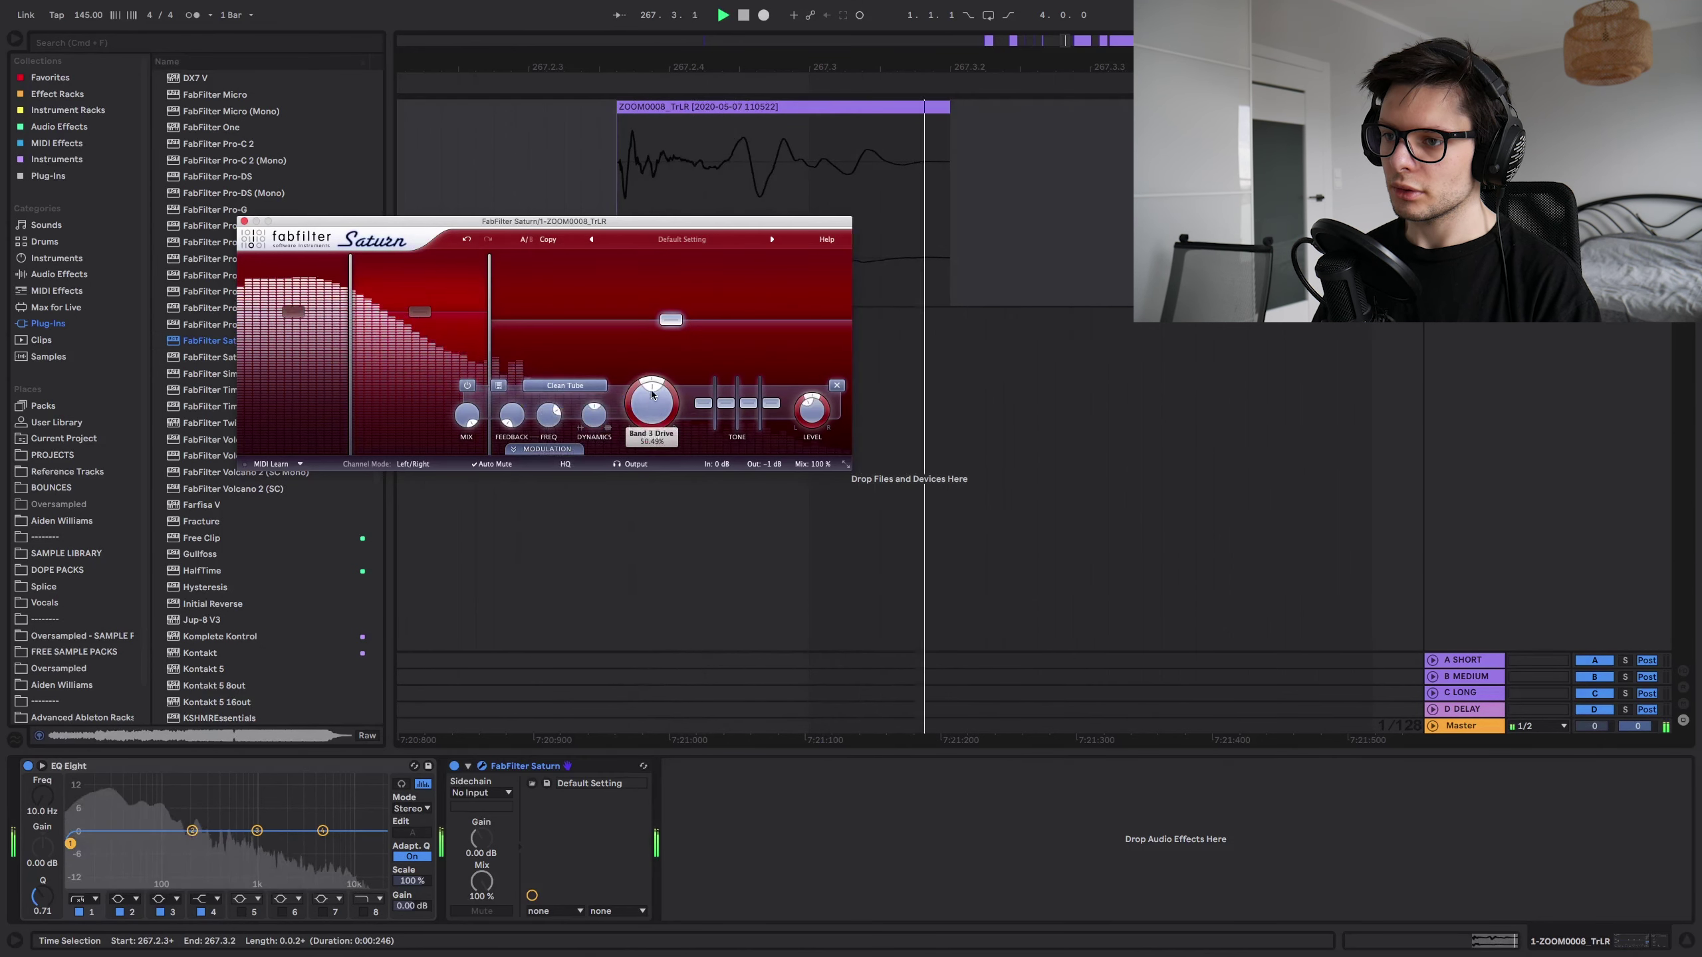
- Change Saturn's band 3 to the Warm Tube style and raise its drive during playback
{"action": "left_click", "coordinate": [565, 385]}
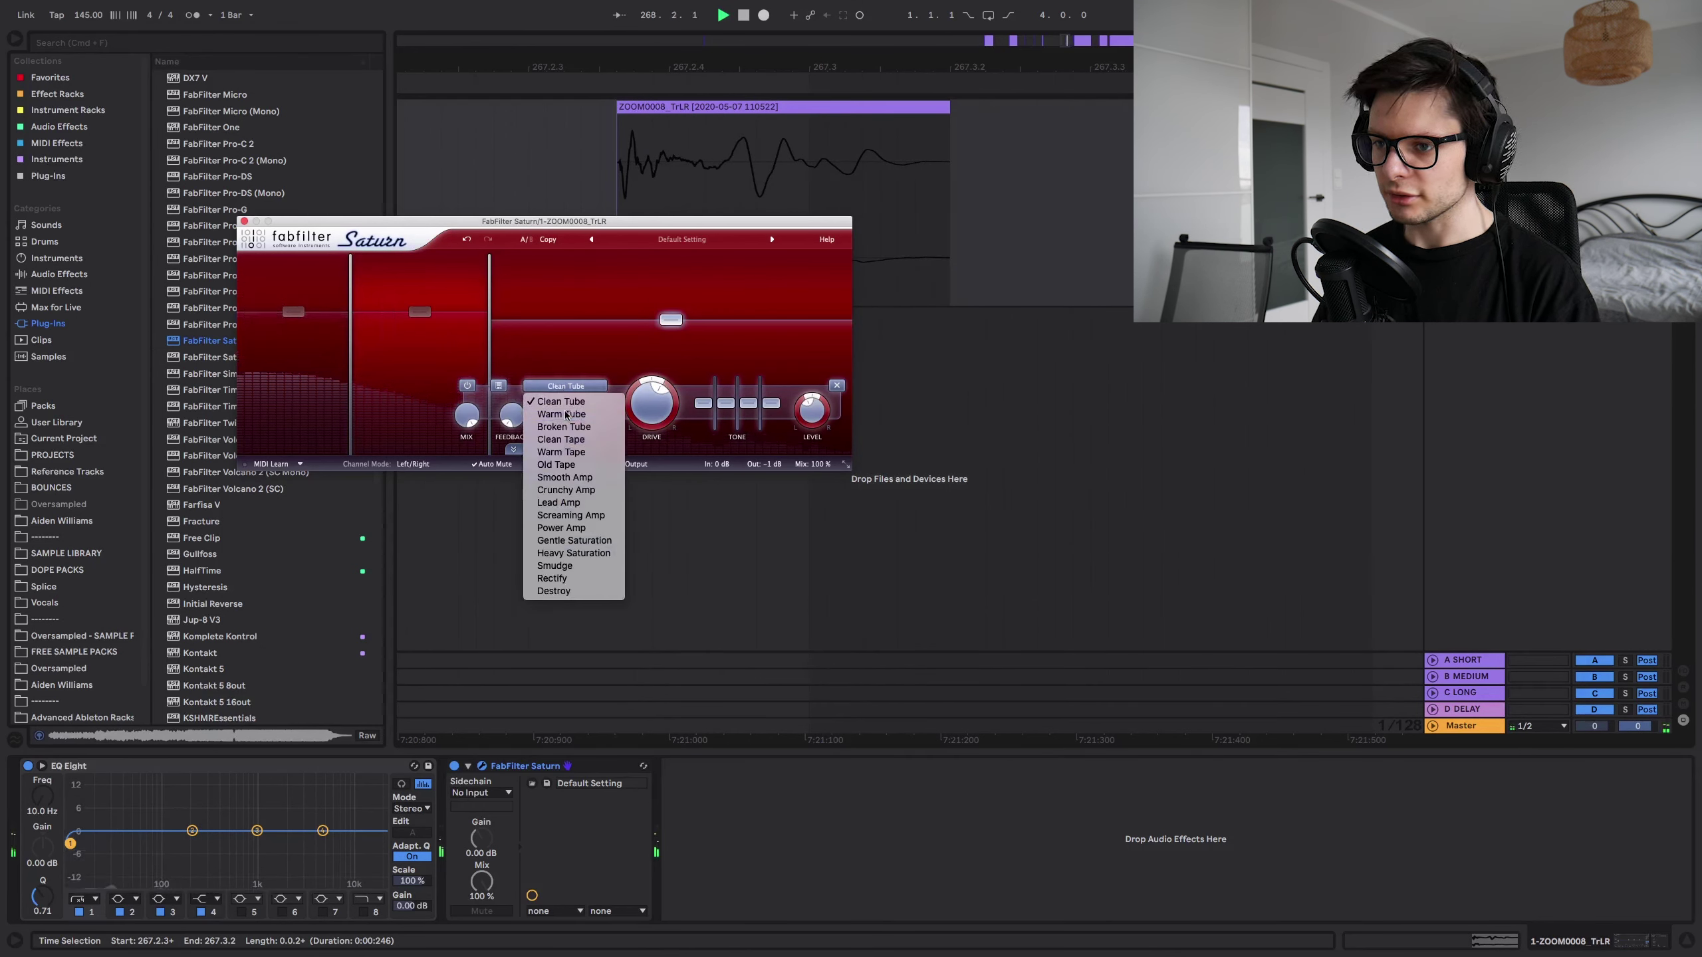
{"action": "left_click", "coordinate": [566, 415]}
{"action": "key", "text": "space"}
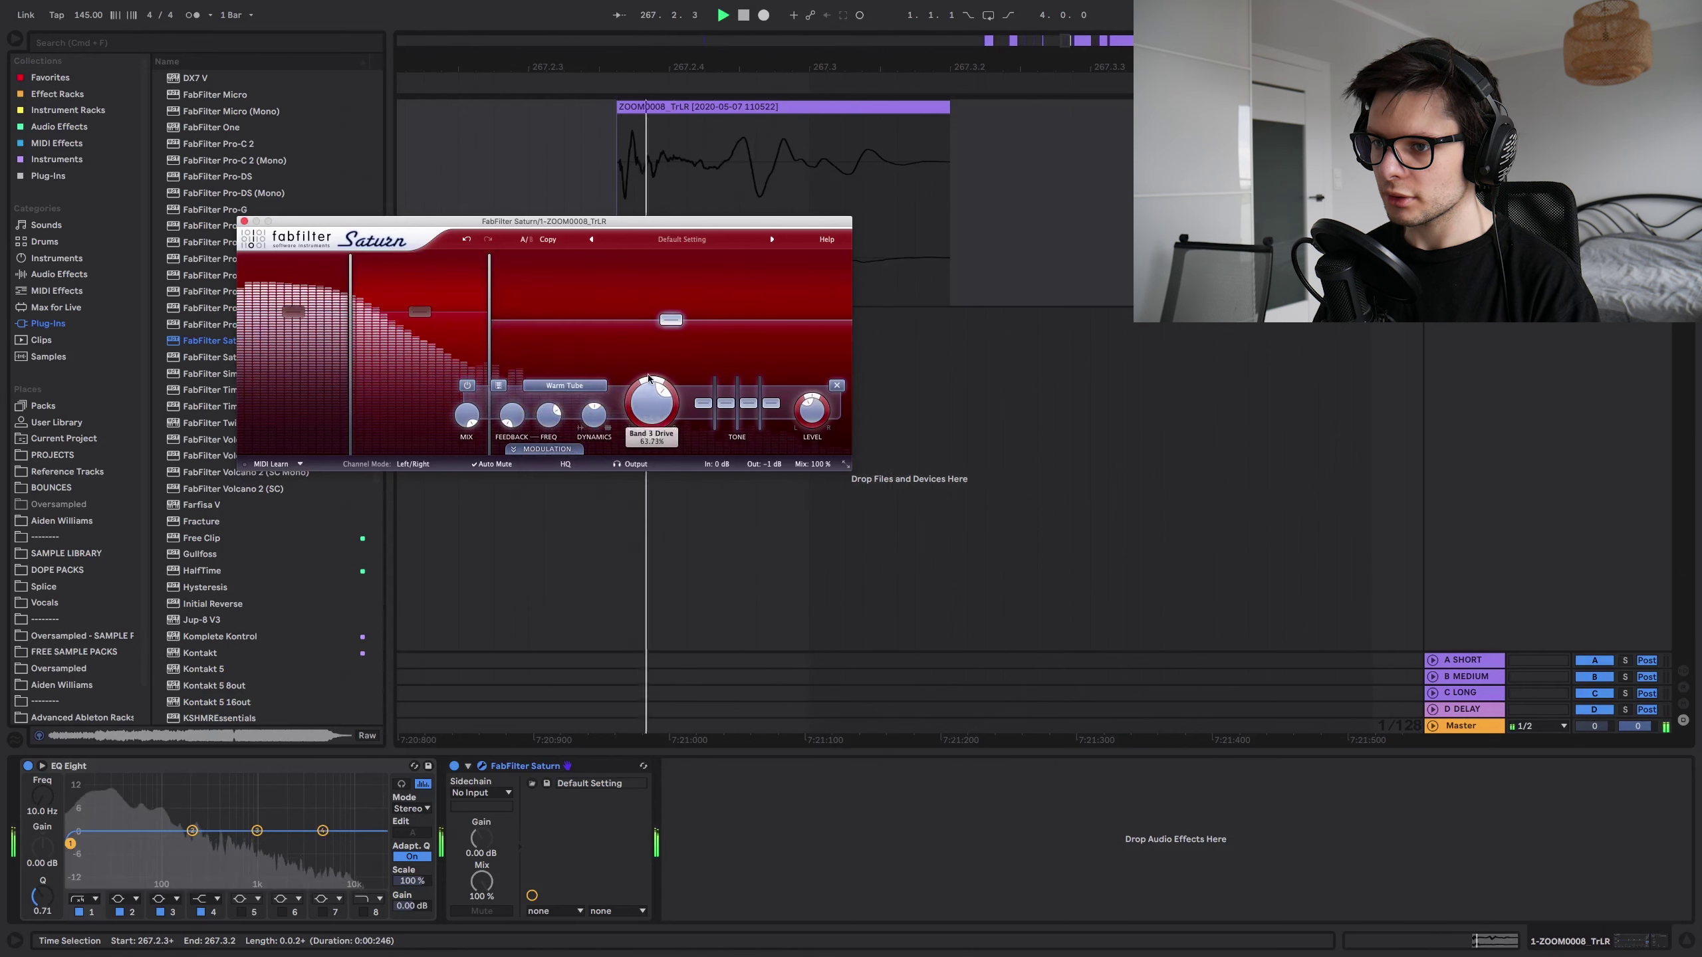
{"action": "left_click_drag", "start_coordinate": [646, 392], "coordinate": [706, 270]}
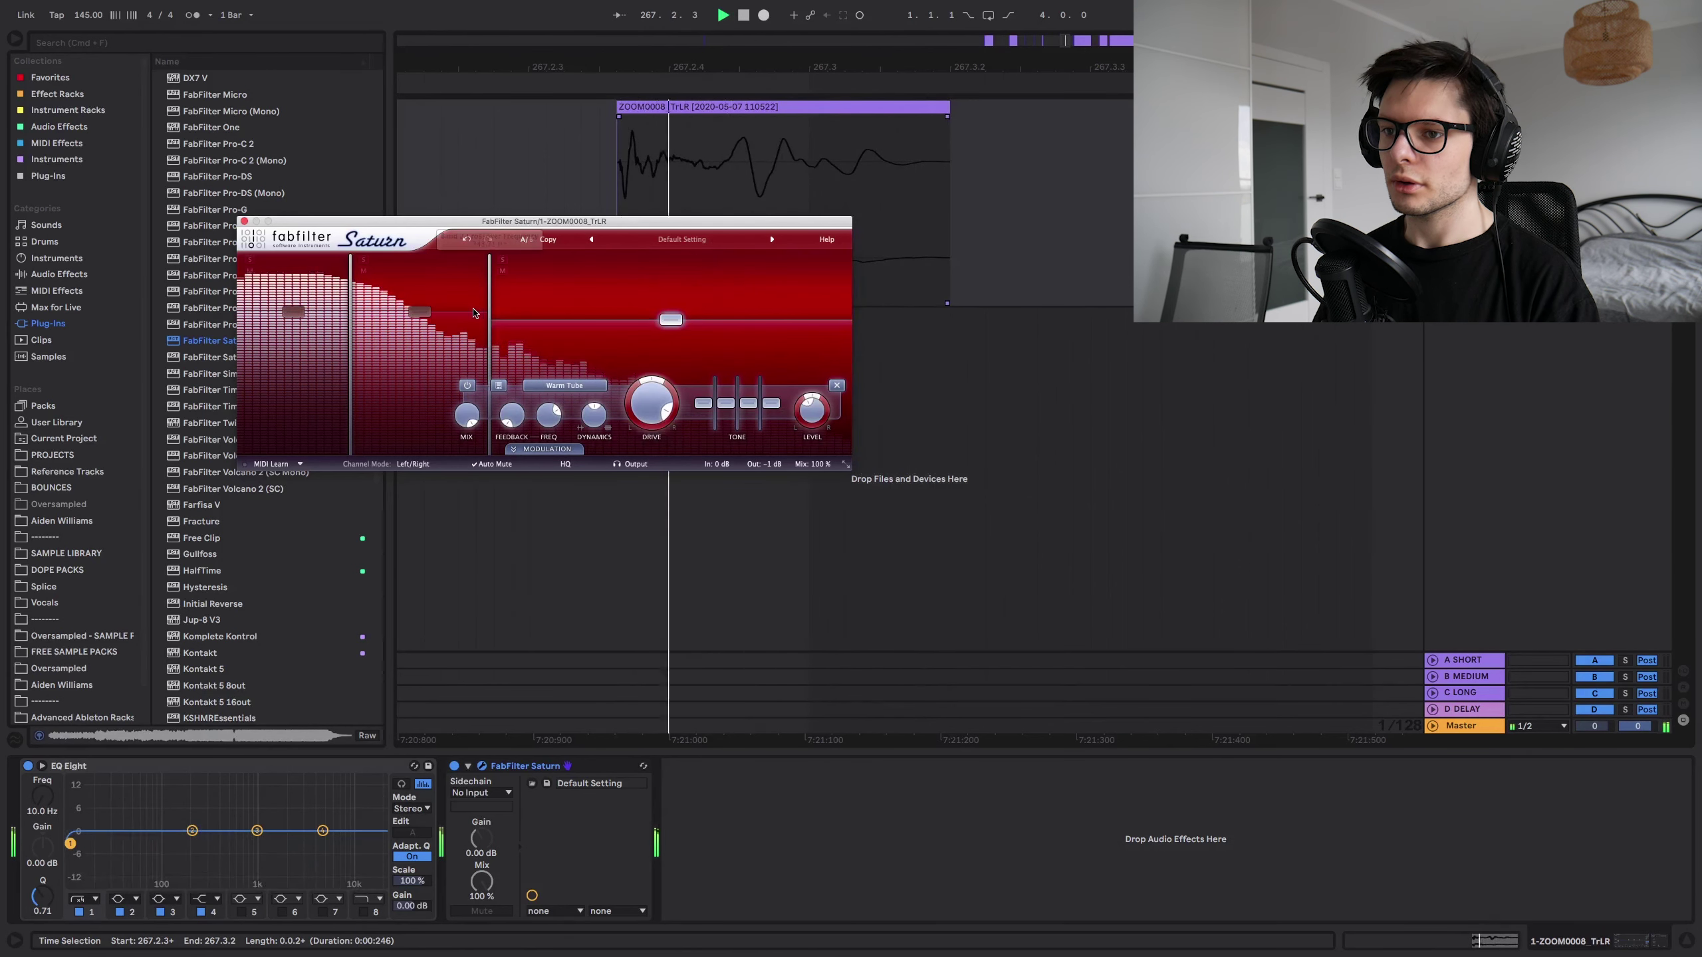
- Insert Decapitator after Saturn in the effect chain, audition the hit through it, and switch Decapitator off
{"action": "left_click", "coordinate": [244, 220]}
{"action": "left_click", "coordinate": [90, 125]}
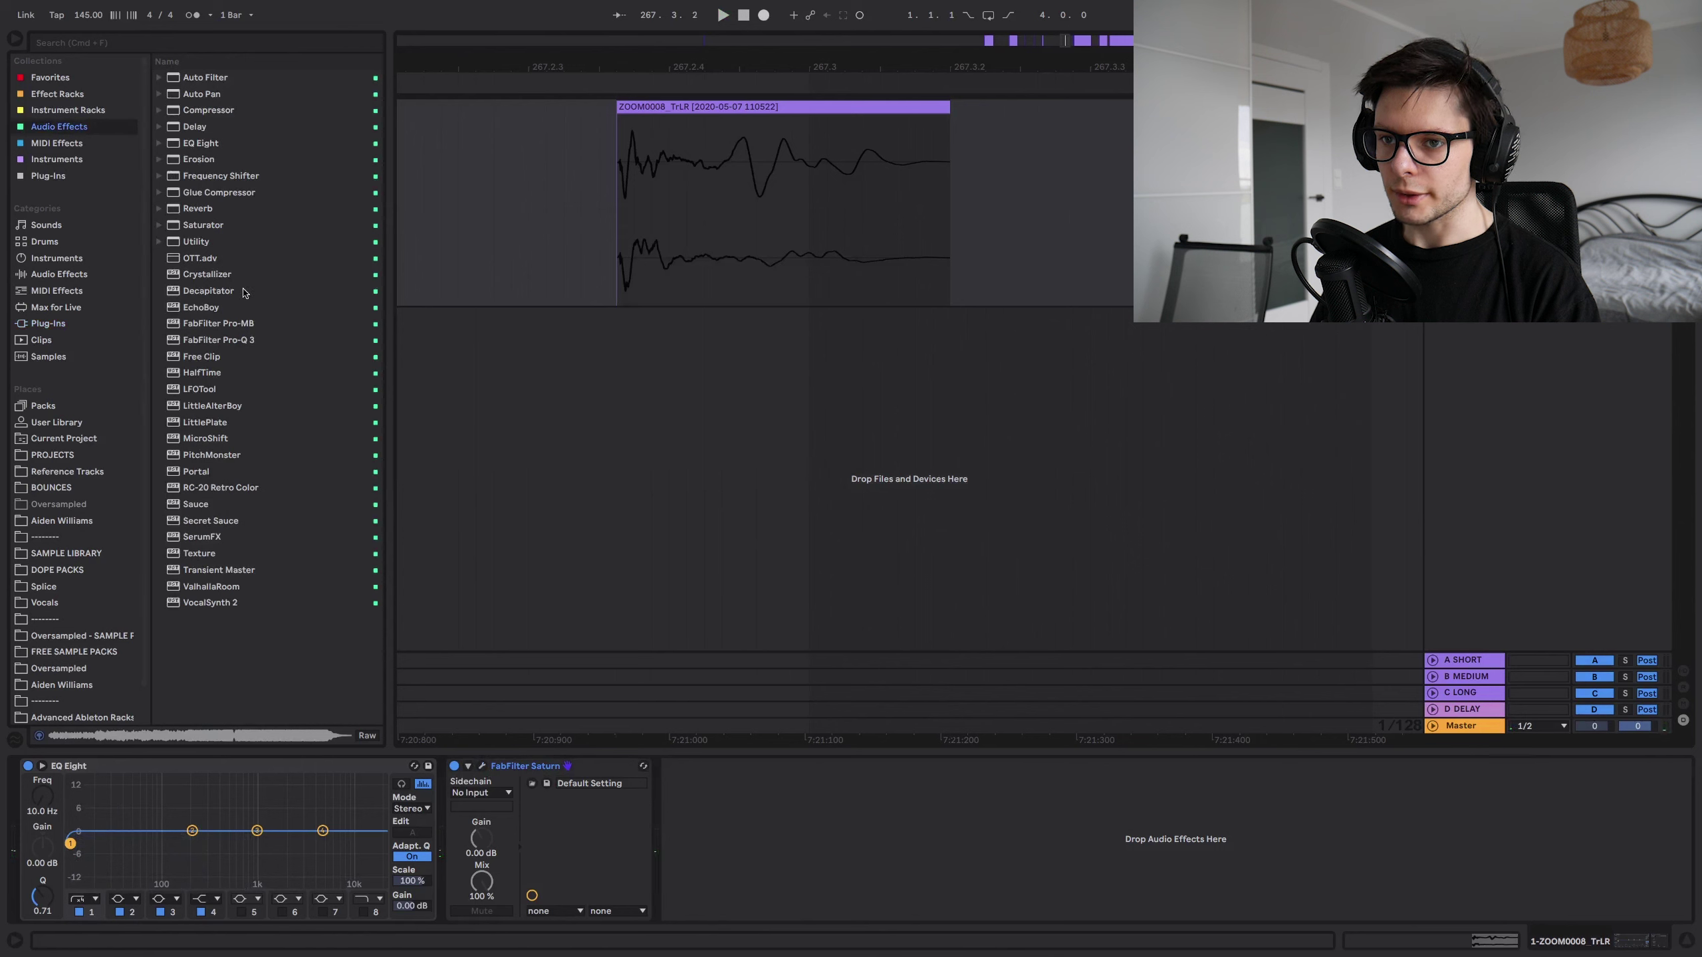
{"action": "left_click_drag", "start_coordinate": [244, 292], "coordinate": [331, 295]}
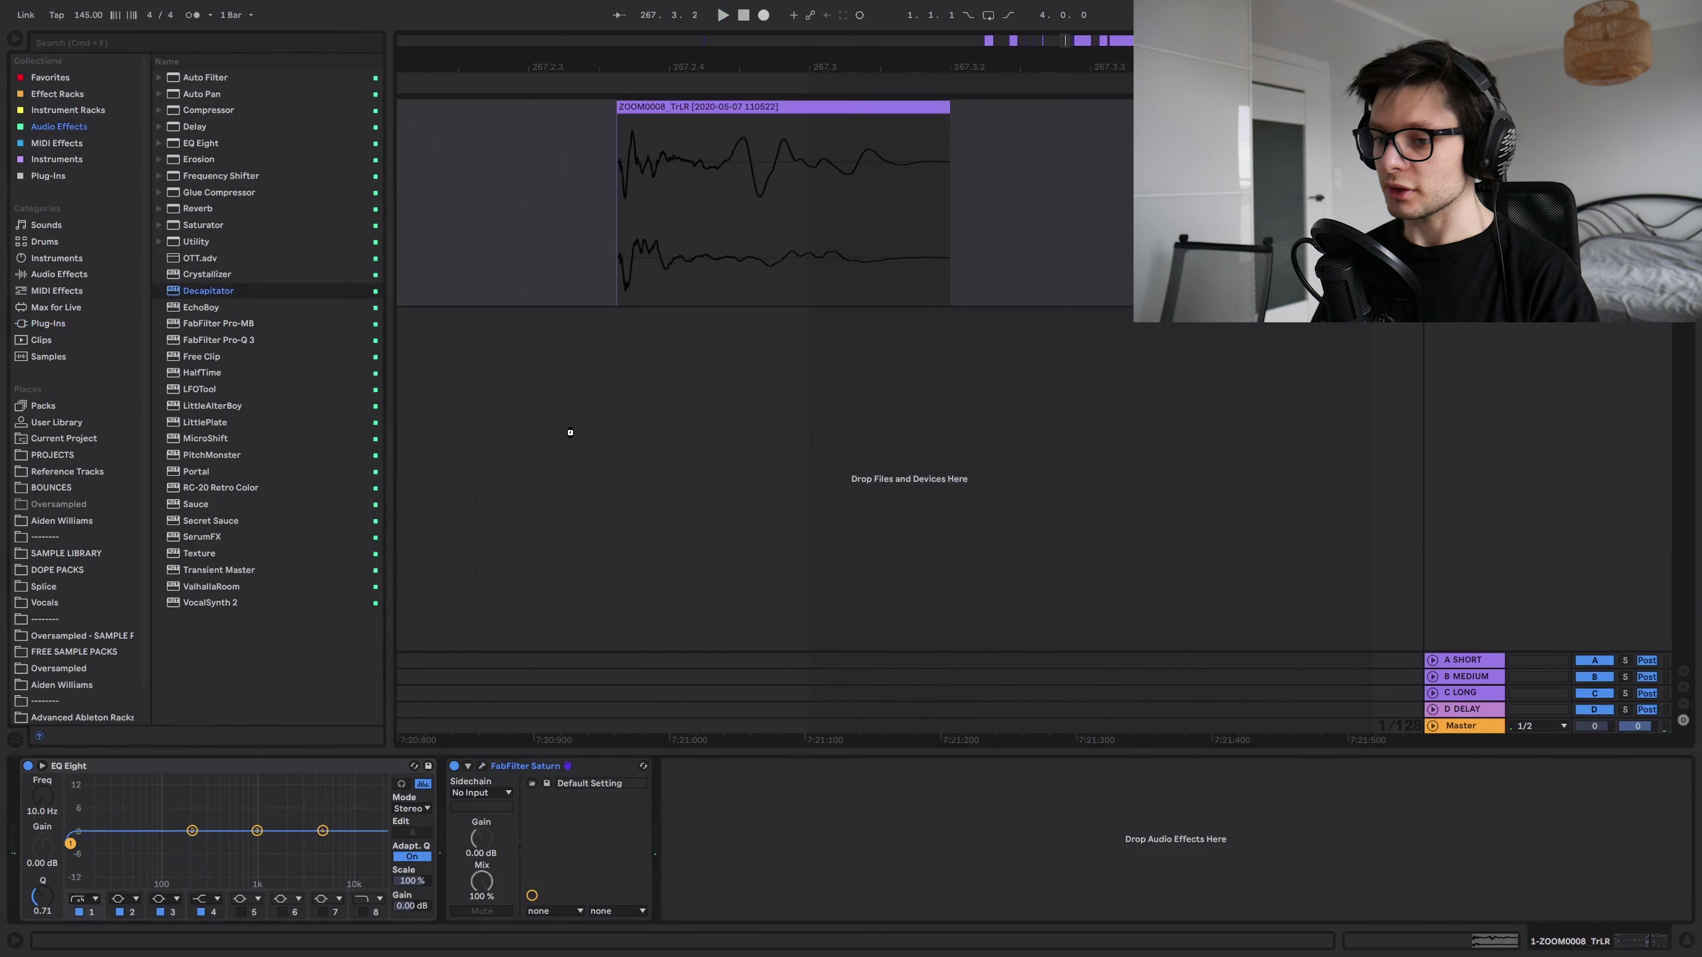
{"action": "key", "text": "space"}
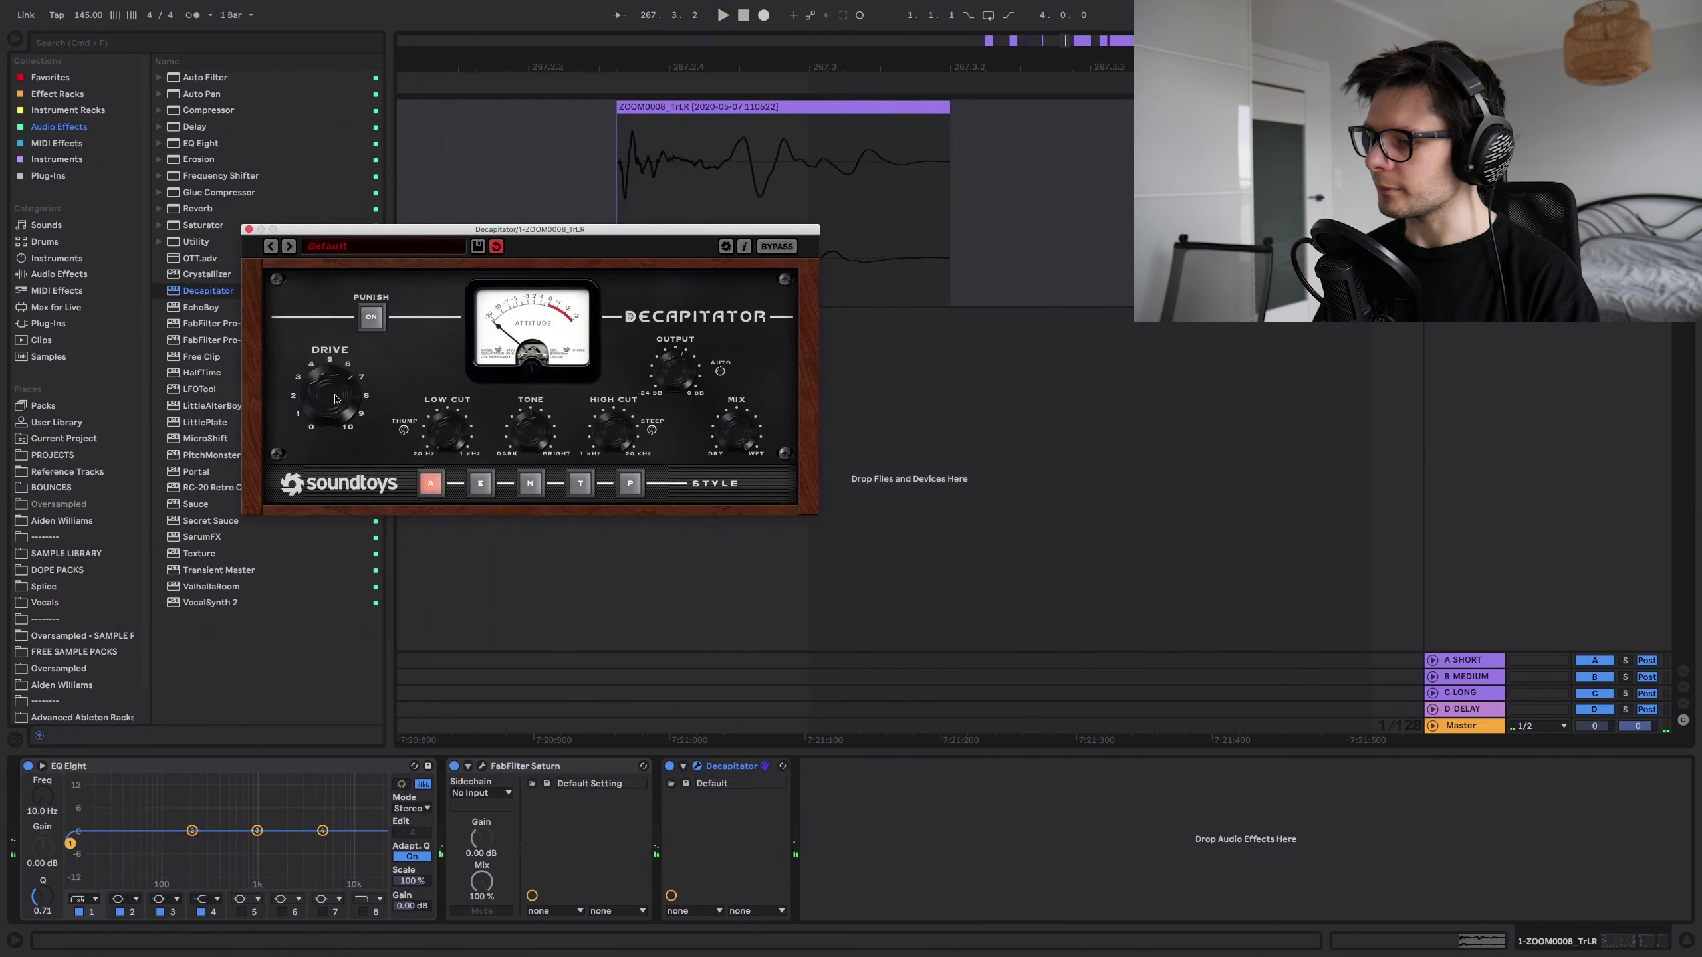
{"action": "left_click", "coordinate": [696, 766]}
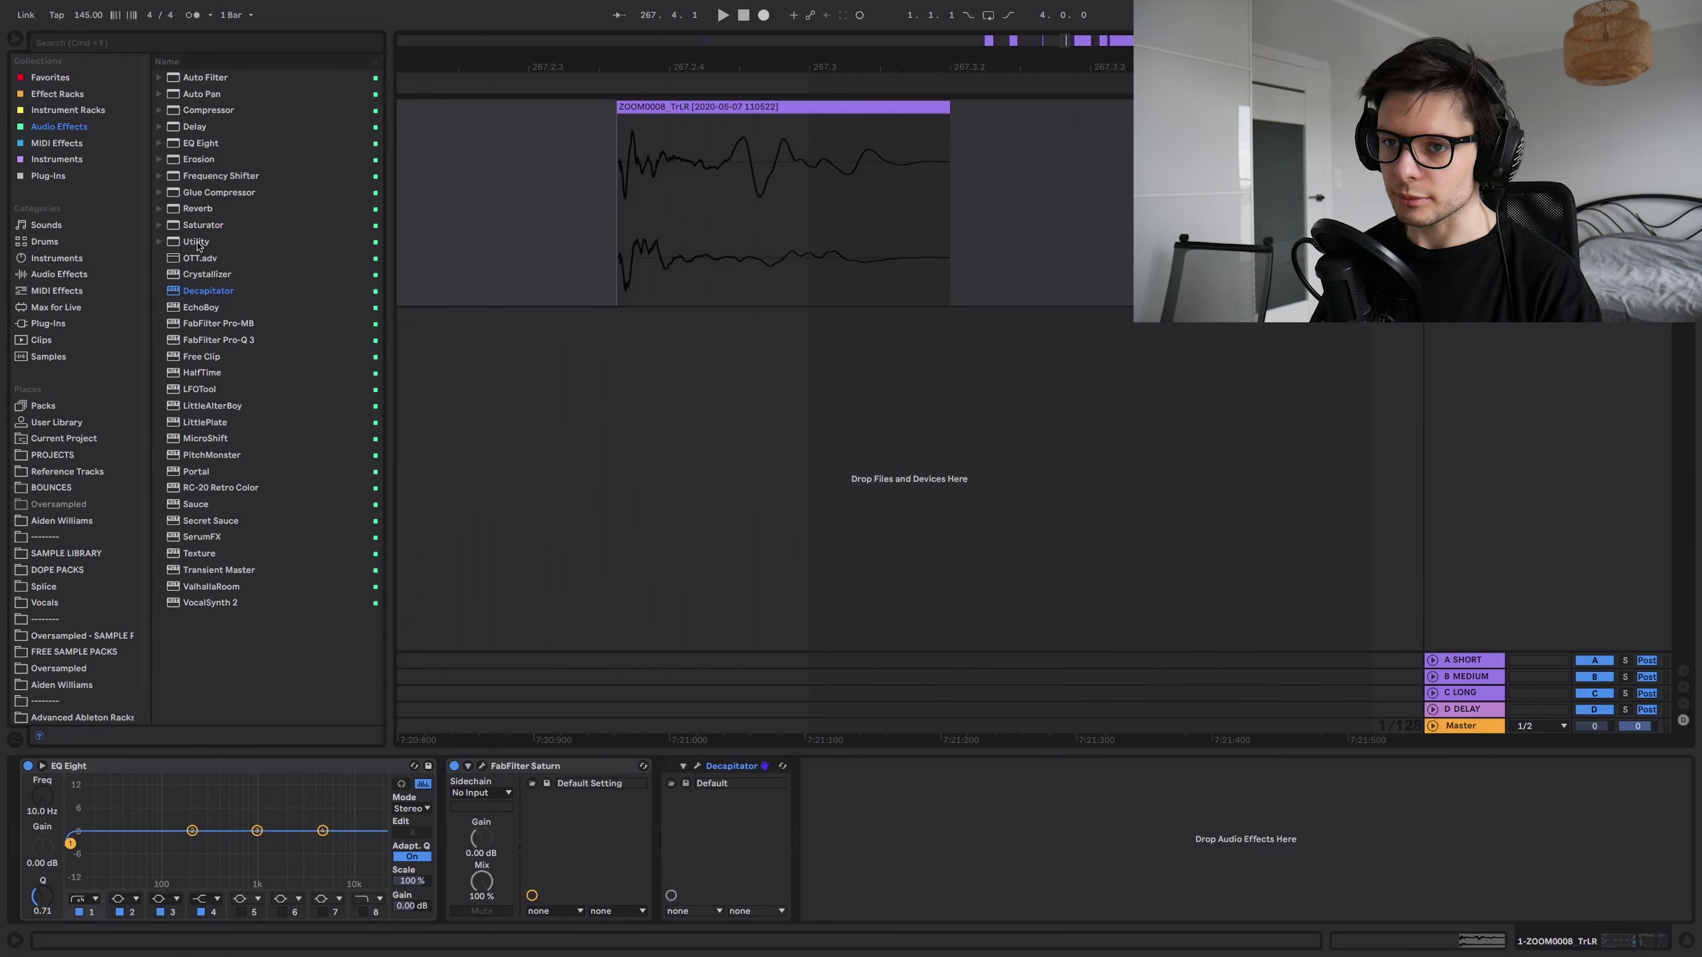
- Insert a Utility before Saturn, set its input to Left, and play the hit
{"action": "left_click_drag", "start_coordinate": [199, 246], "coordinate": [516, 826]}
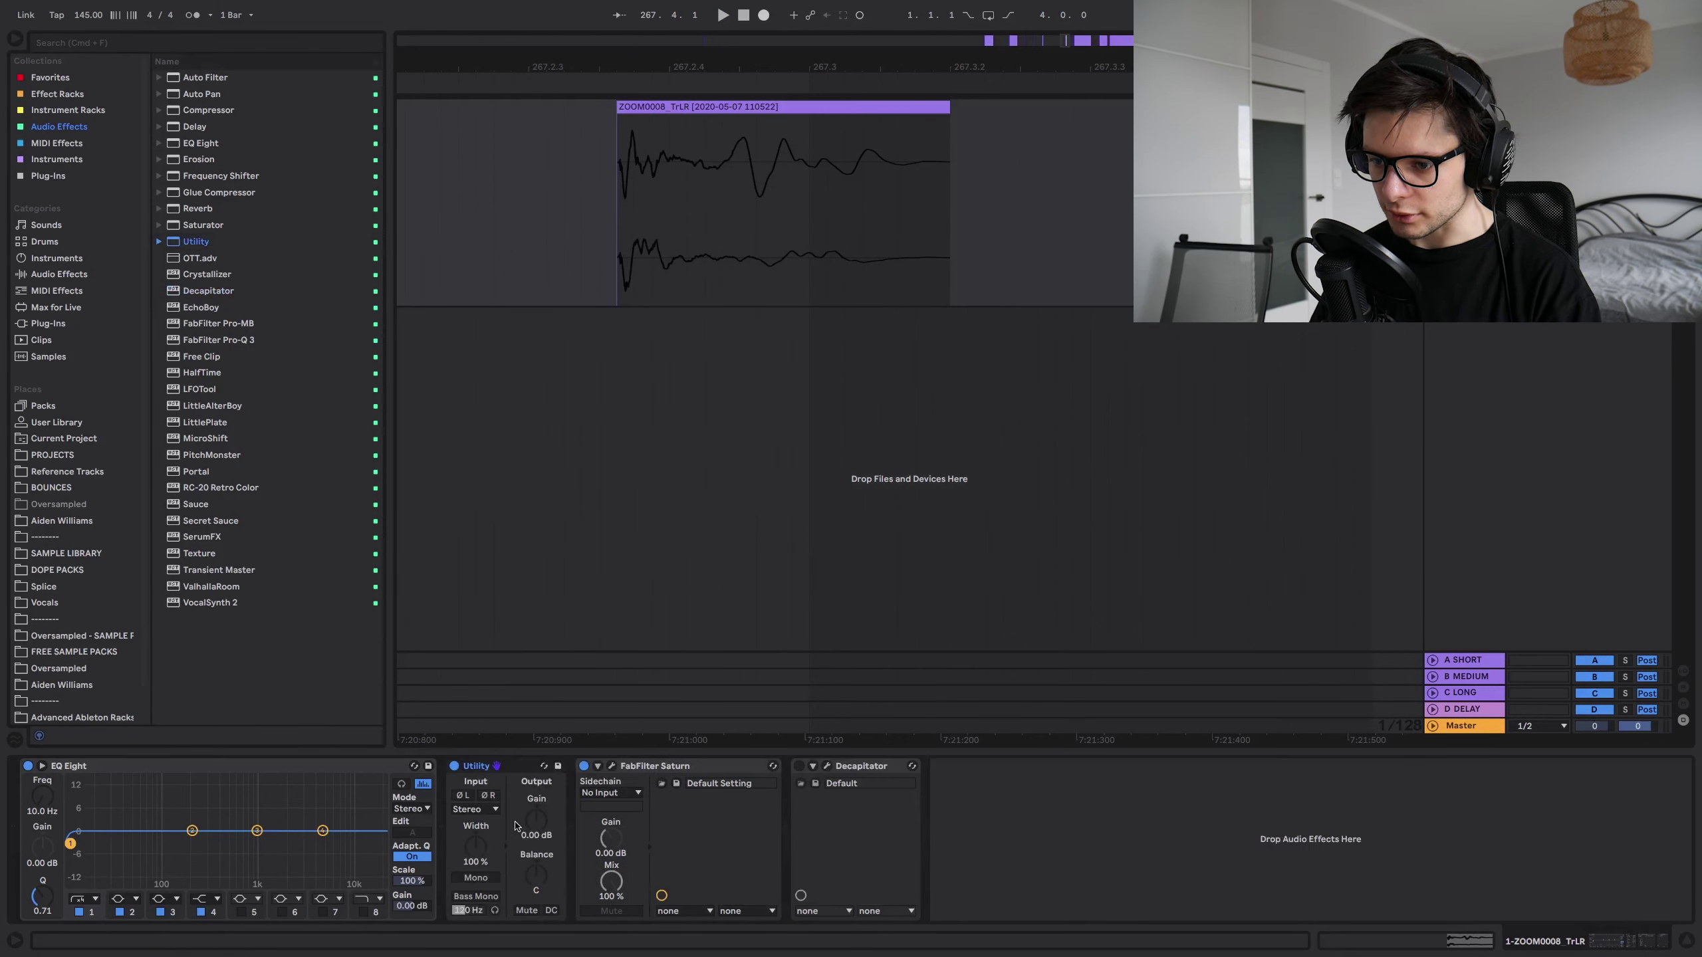
{"action": "left_click", "coordinate": [484, 809]}
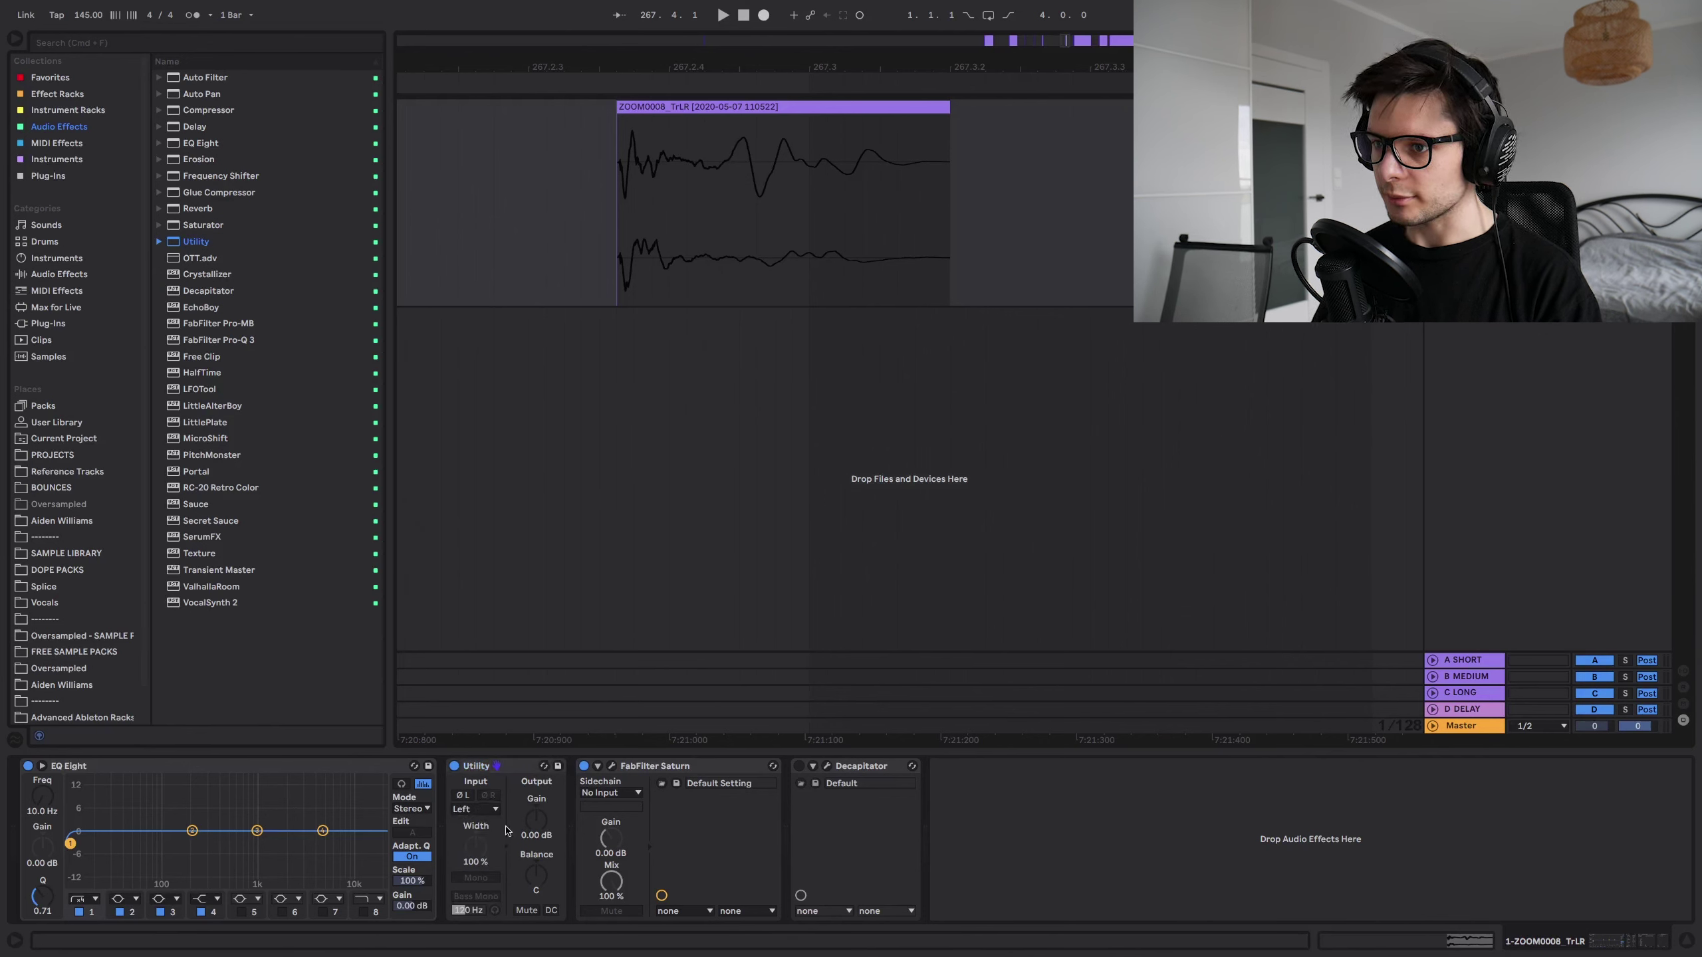
{"action": "key", "text": "space"}
- Audition the hit with Utility's input on Left and on Right, and settle on the Left channel
{"action": "left_click", "coordinate": [475, 809]}
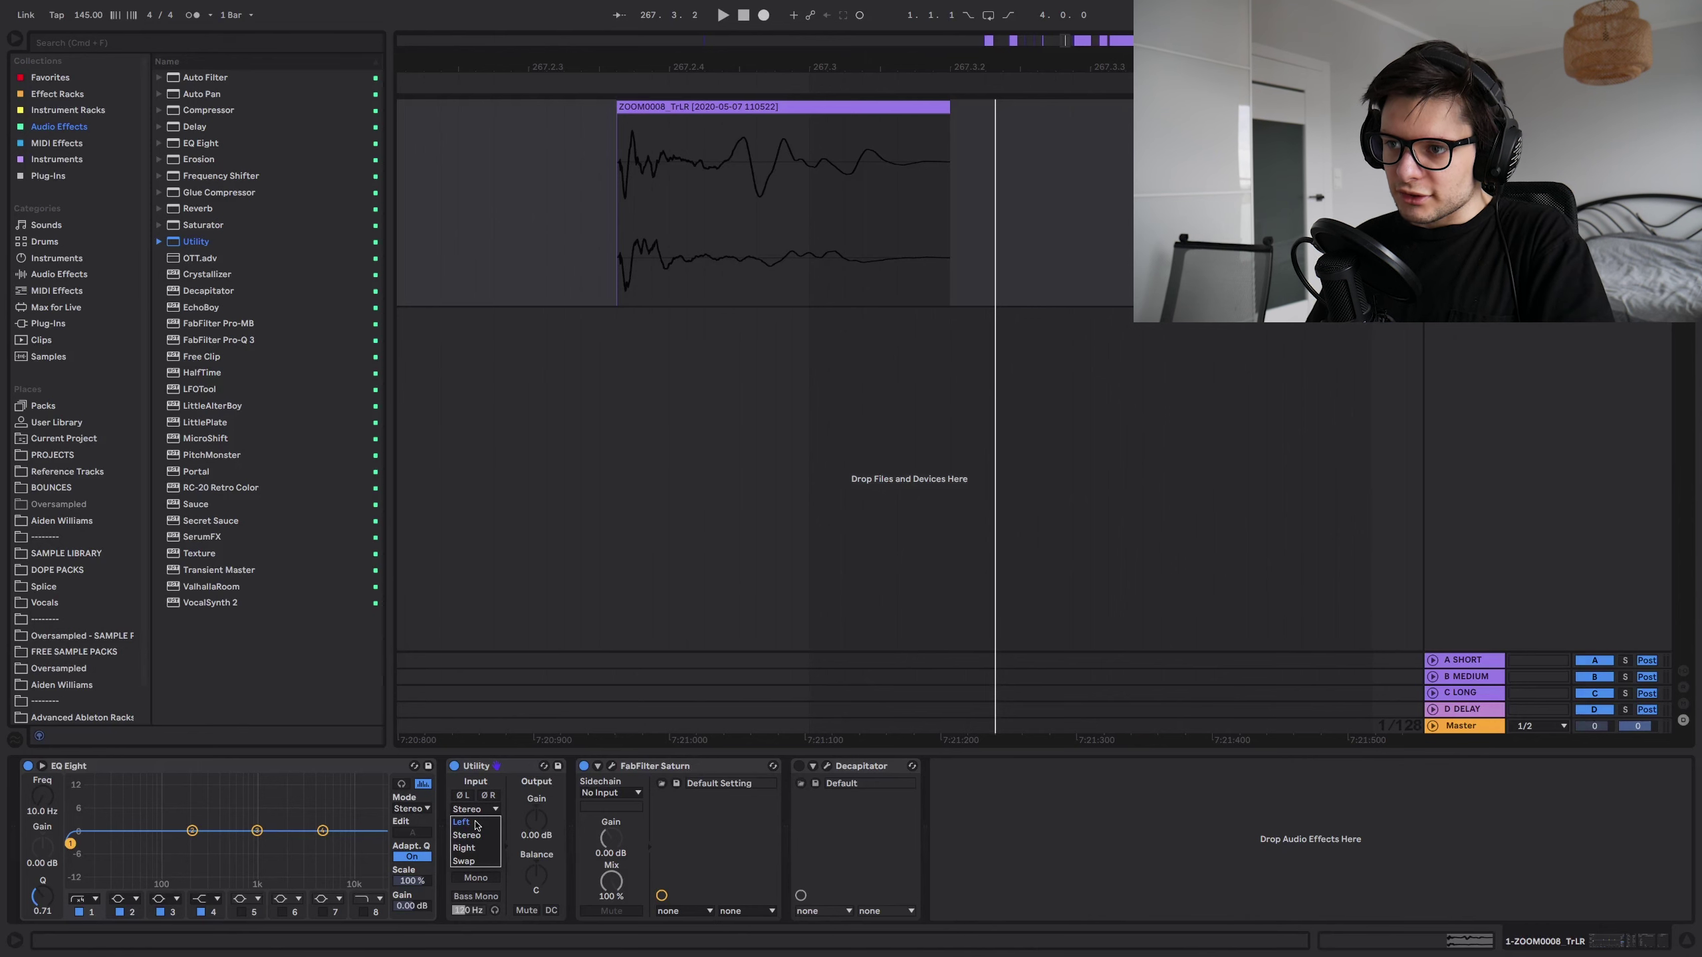
{"action": "left_click", "coordinate": [475, 825]}
{"action": "key", "text": "space"}
{"action": "key", "text": "space"}
{"action": "left_click", "coordinate": [474, 811]}
{"action": "left_click", "coordinate": [473, 848]}
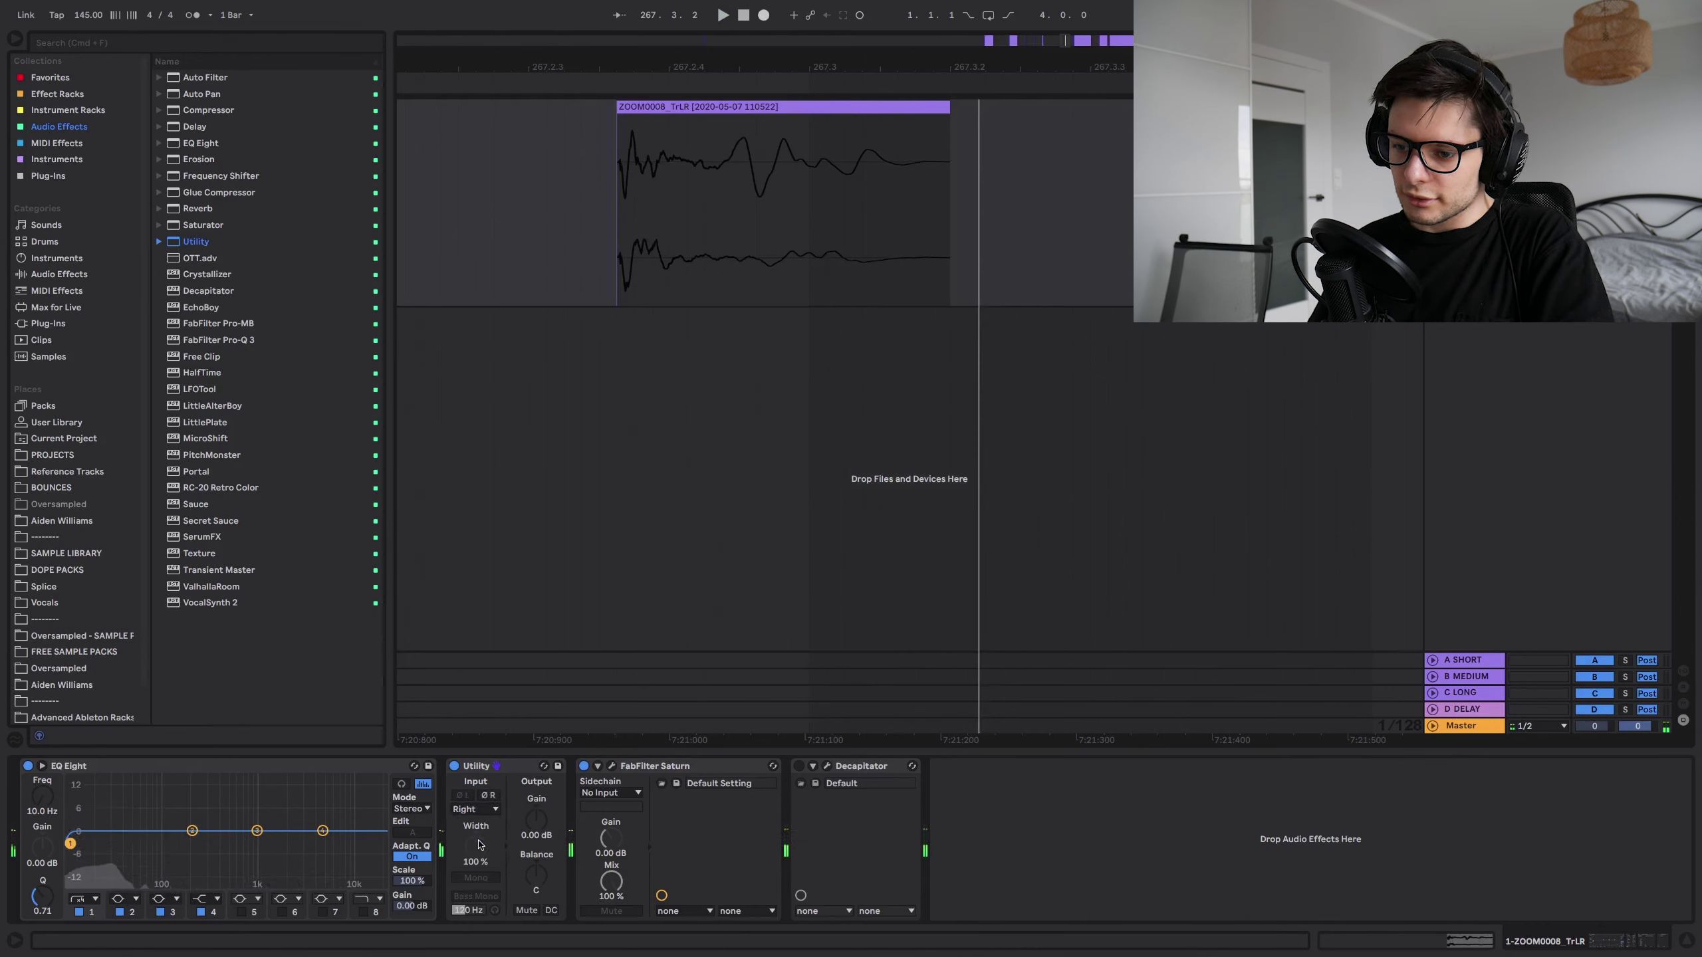
{"action": "key", "text": "space"}
{"action": "left_click", "coordinate": [472, 809]}
{"action": "left_click", "coordinate": [477, 826]}
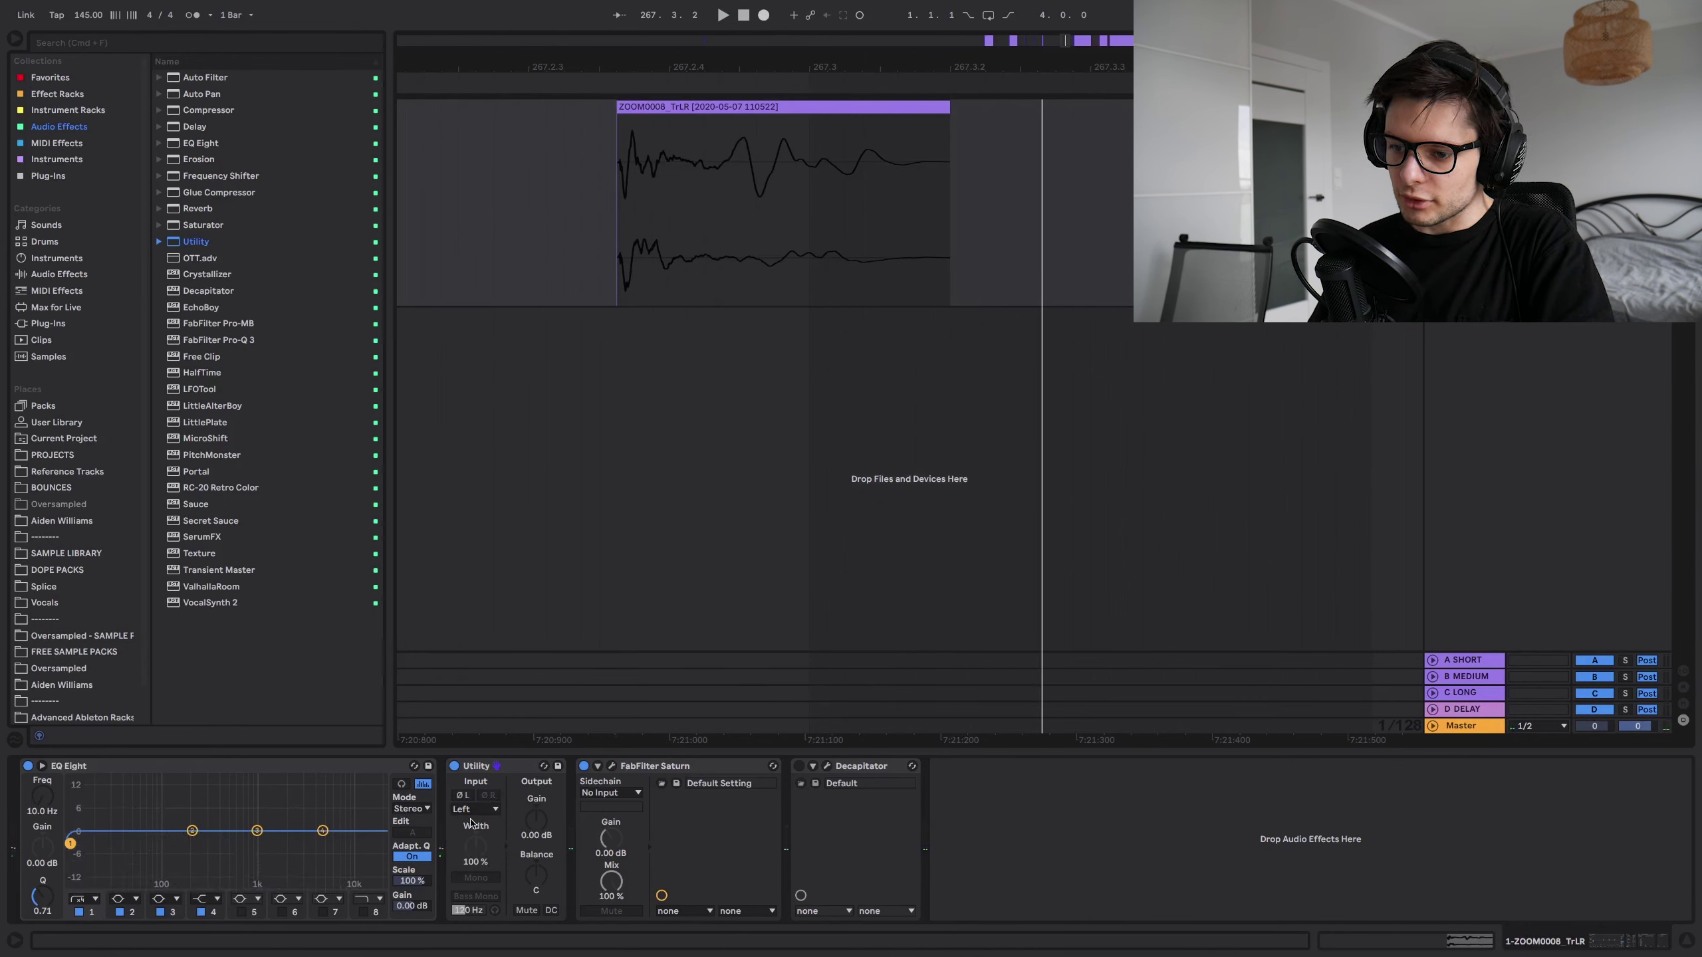
{"action": "key", "text": "space"}
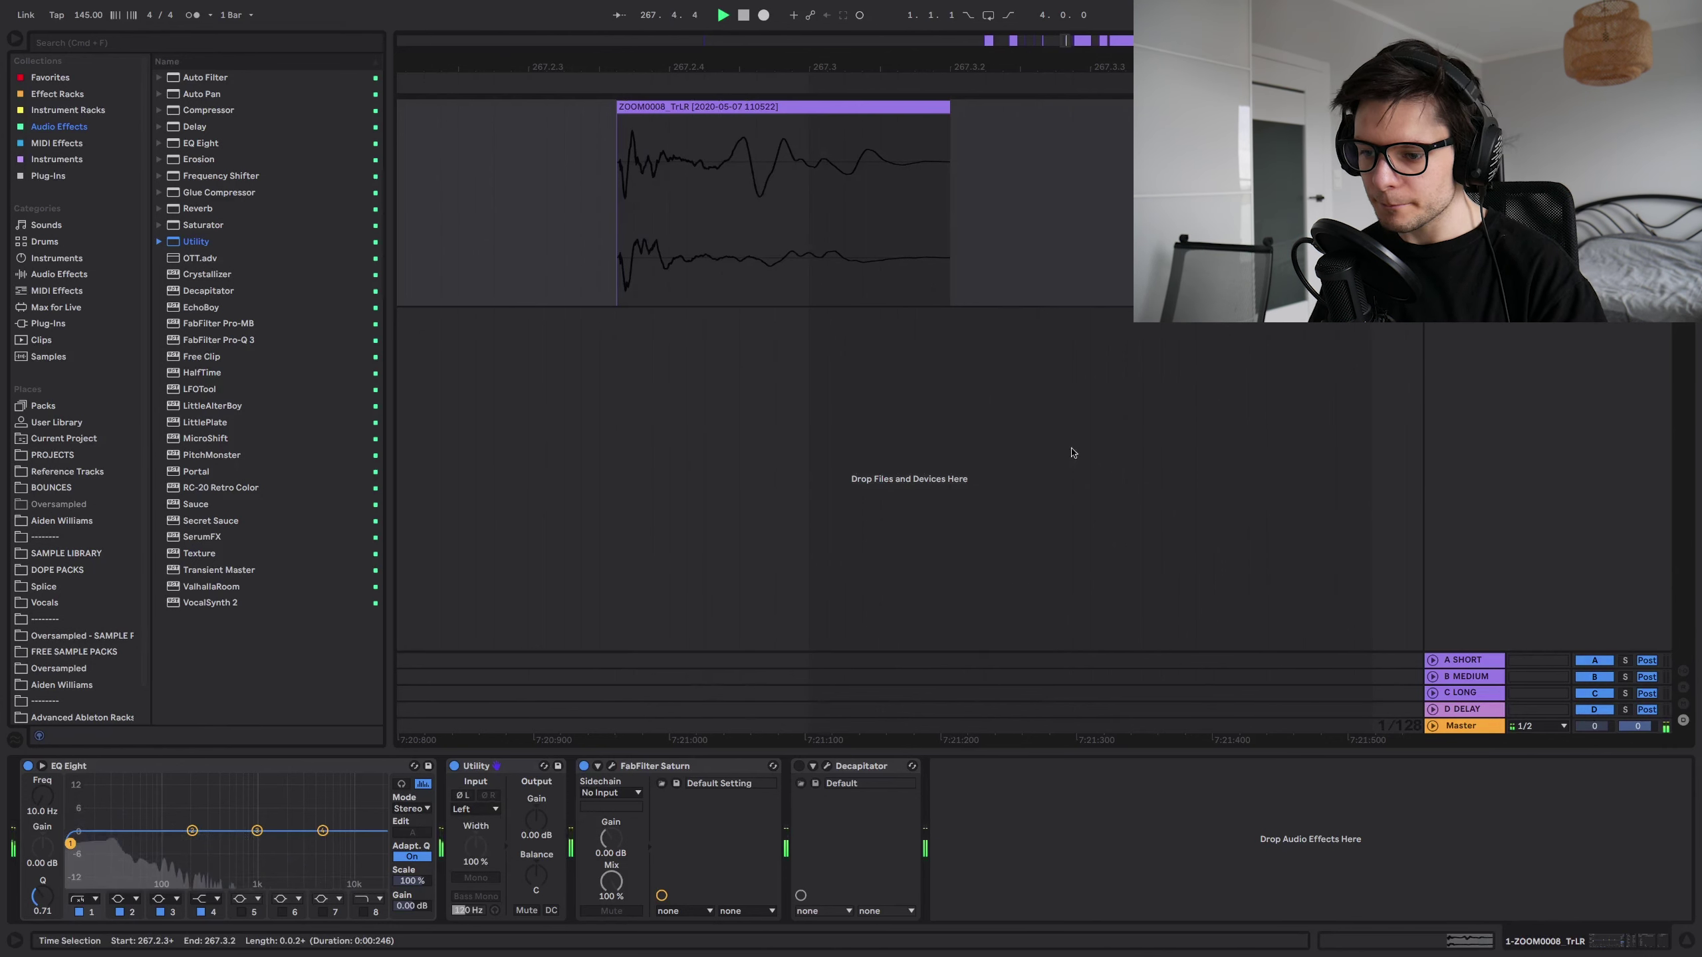
- Turn Decapitator back on and revisit its Drive setting in the plug-in window
{"action": "left_click", "coordinate": [799, 766]}
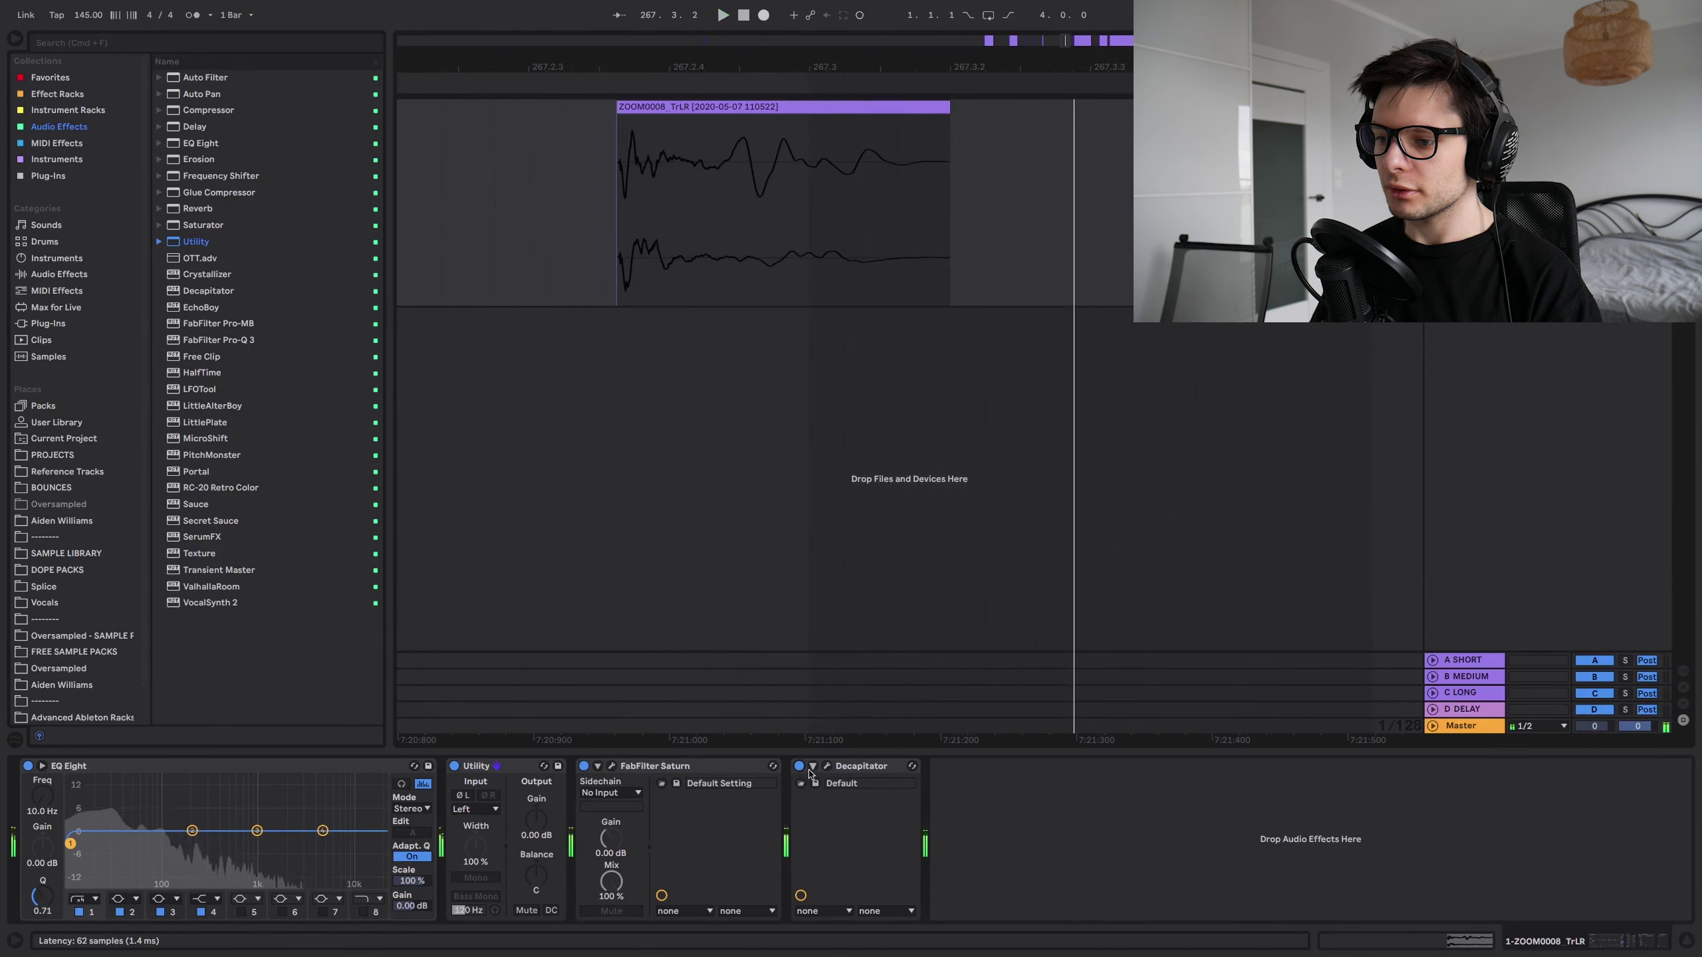
{"action": "left_click", "coordinate": [827, 766]}
{"action": "double_click", "coordinate": [333, 381]}
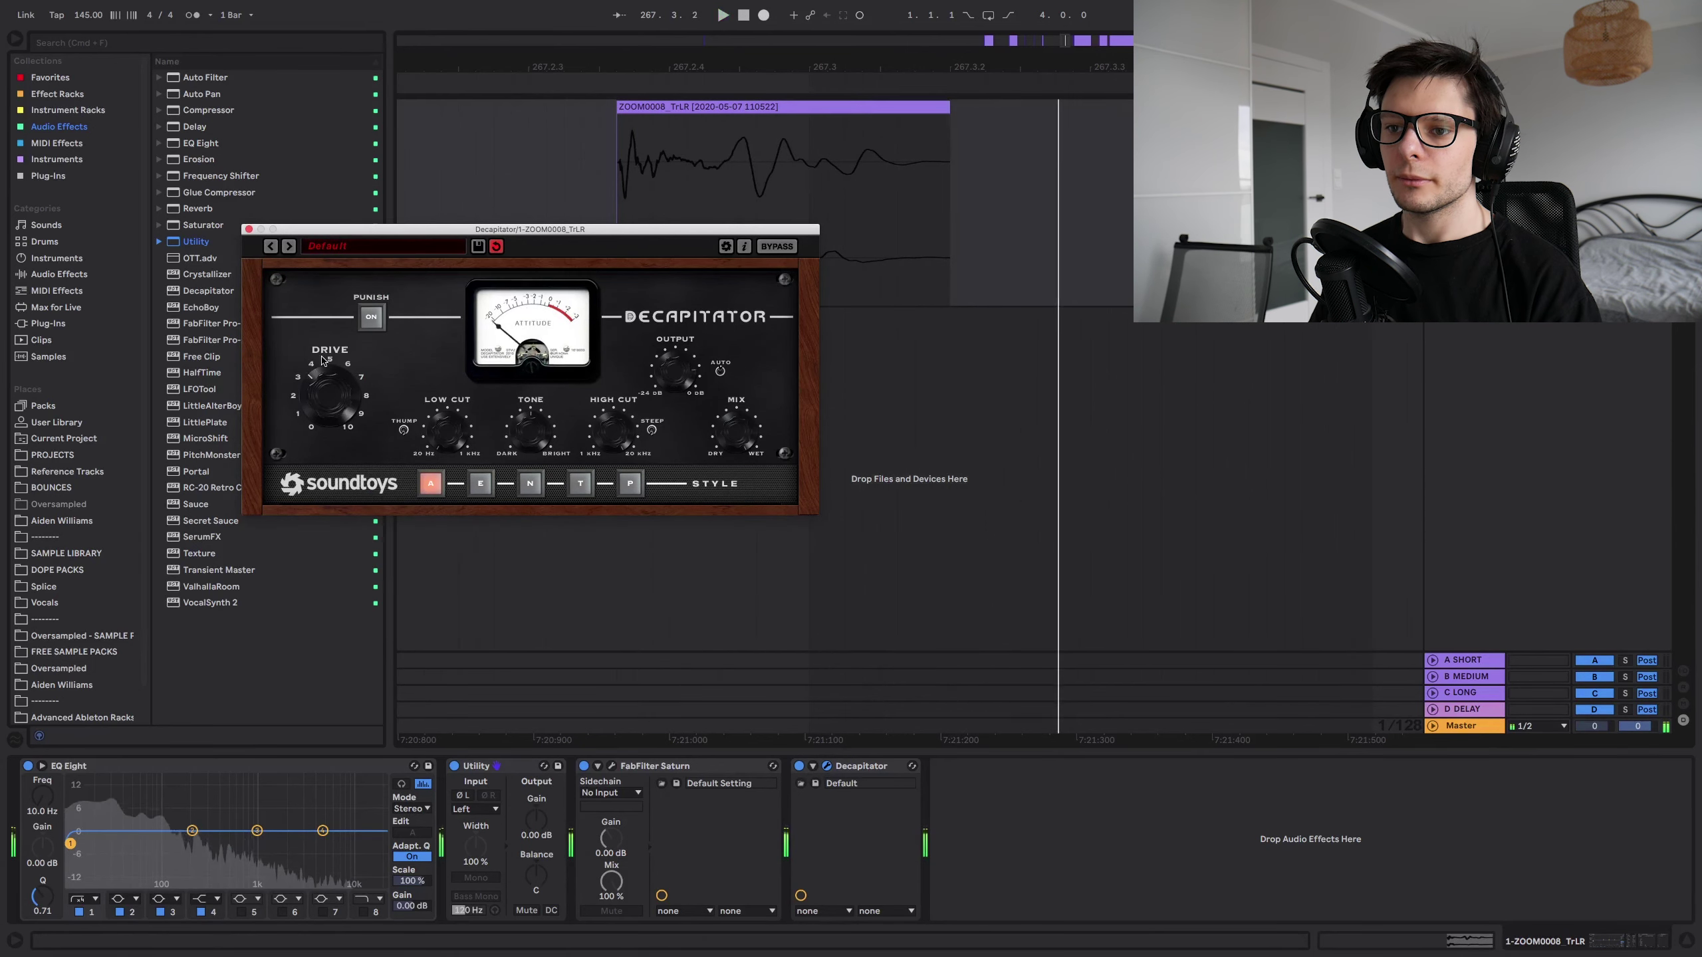
{"action": "left_click", "coordinate": [248, 229]}
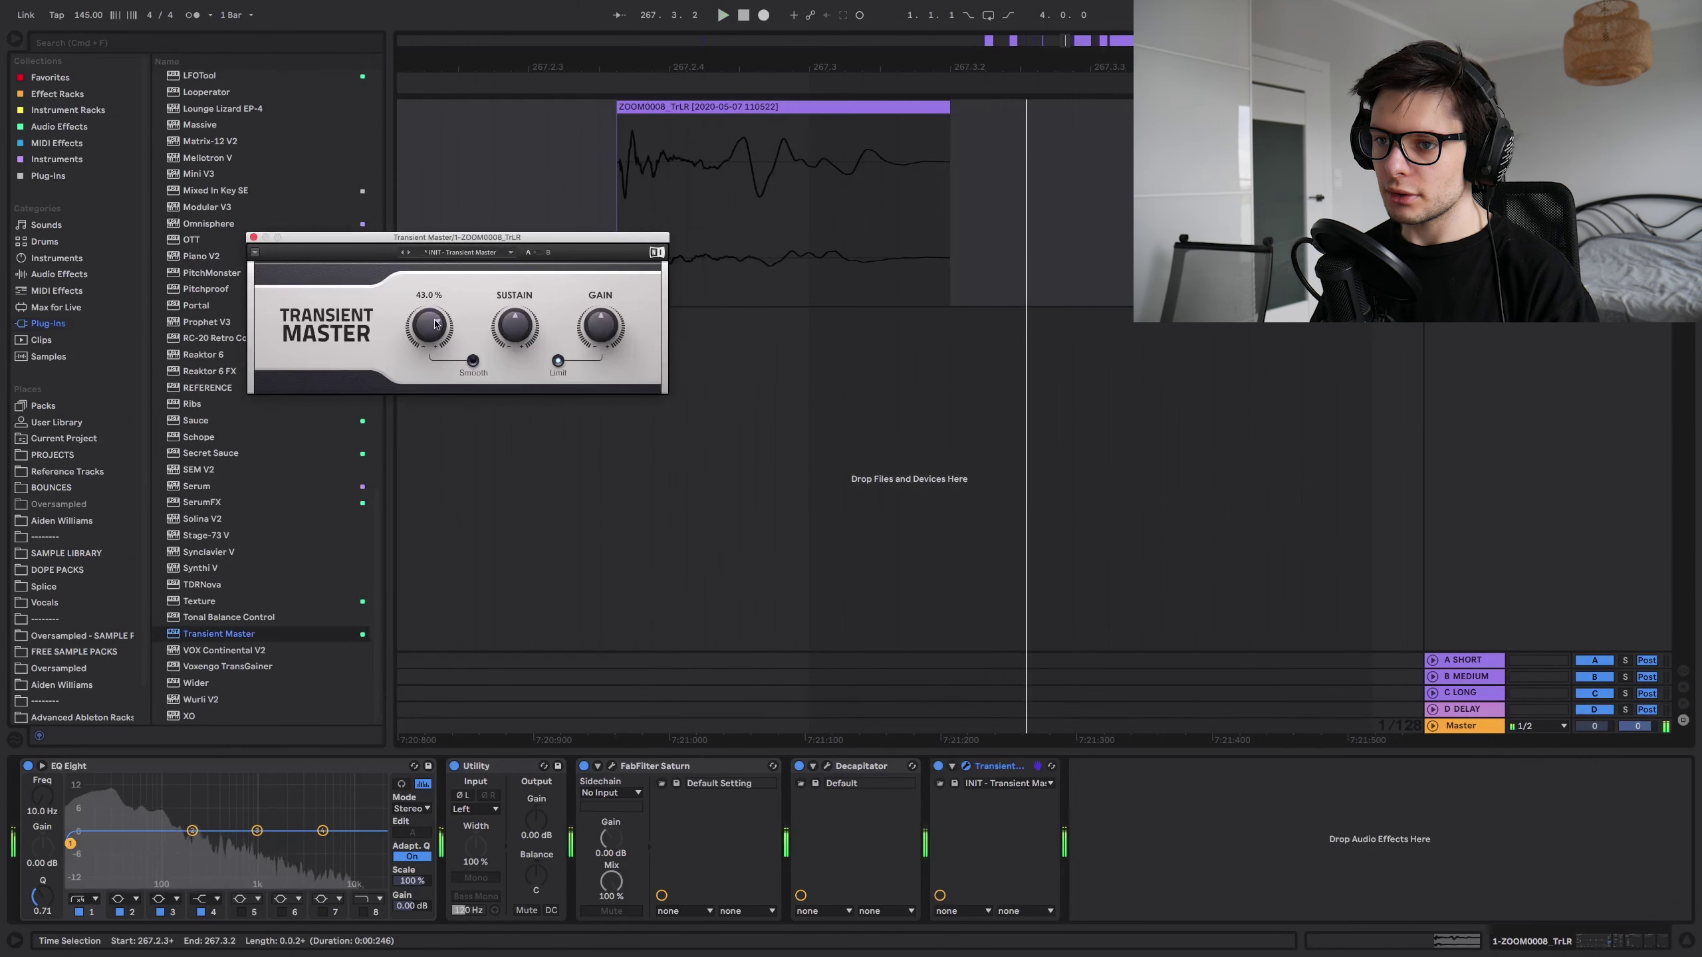
- Open the Schope oscilloscope on the master track and arrange its window below the Transient Master window
{"action": "left_click", "coordinate": [402, 731]}
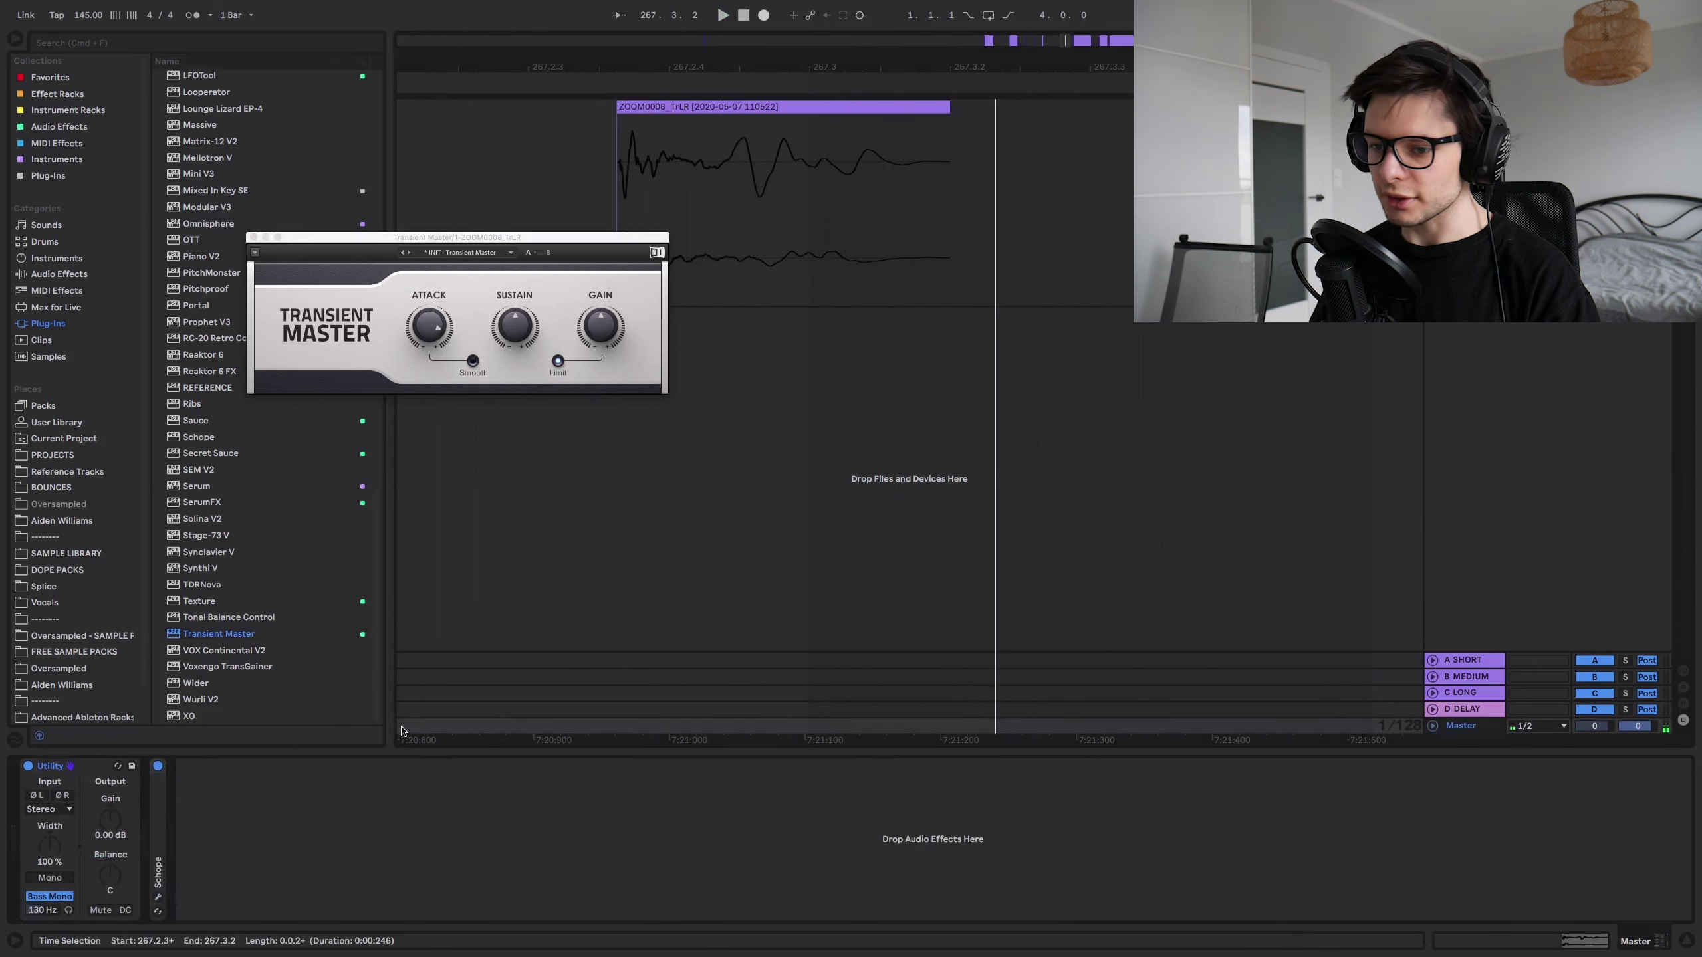
{"action": "left_click", "coordinate": [159, 898]}
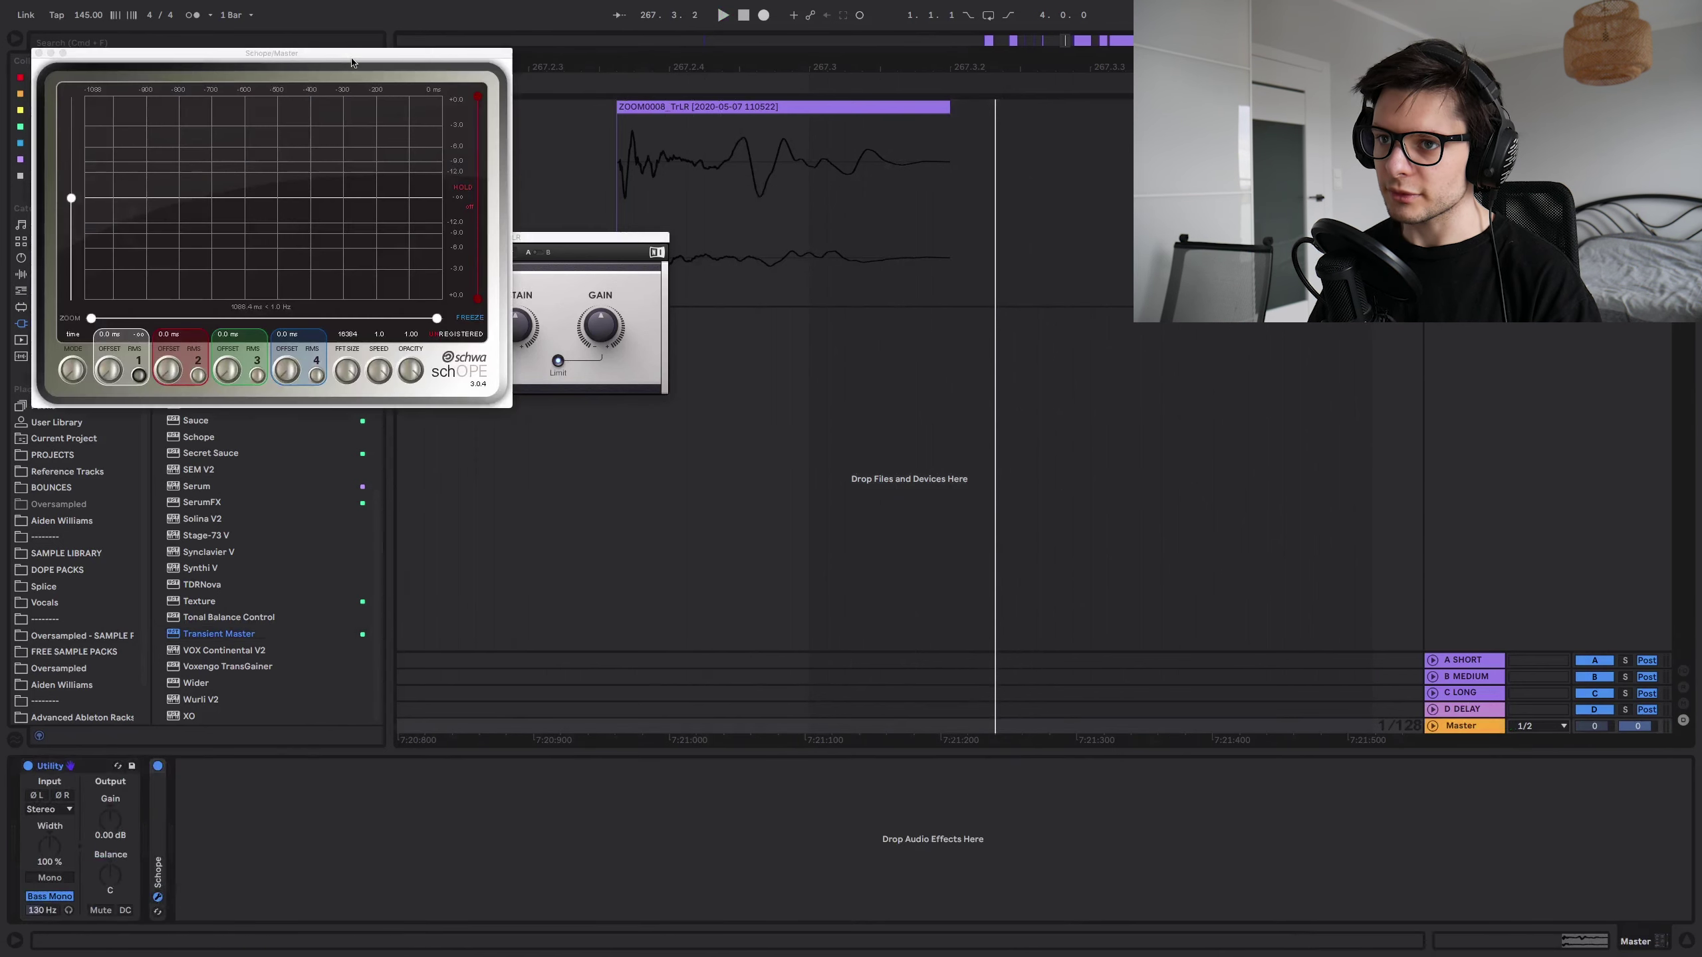
{"action": "left_click_drag", "start_coordinate": [352, 62], "coordinate": [391, 434]}
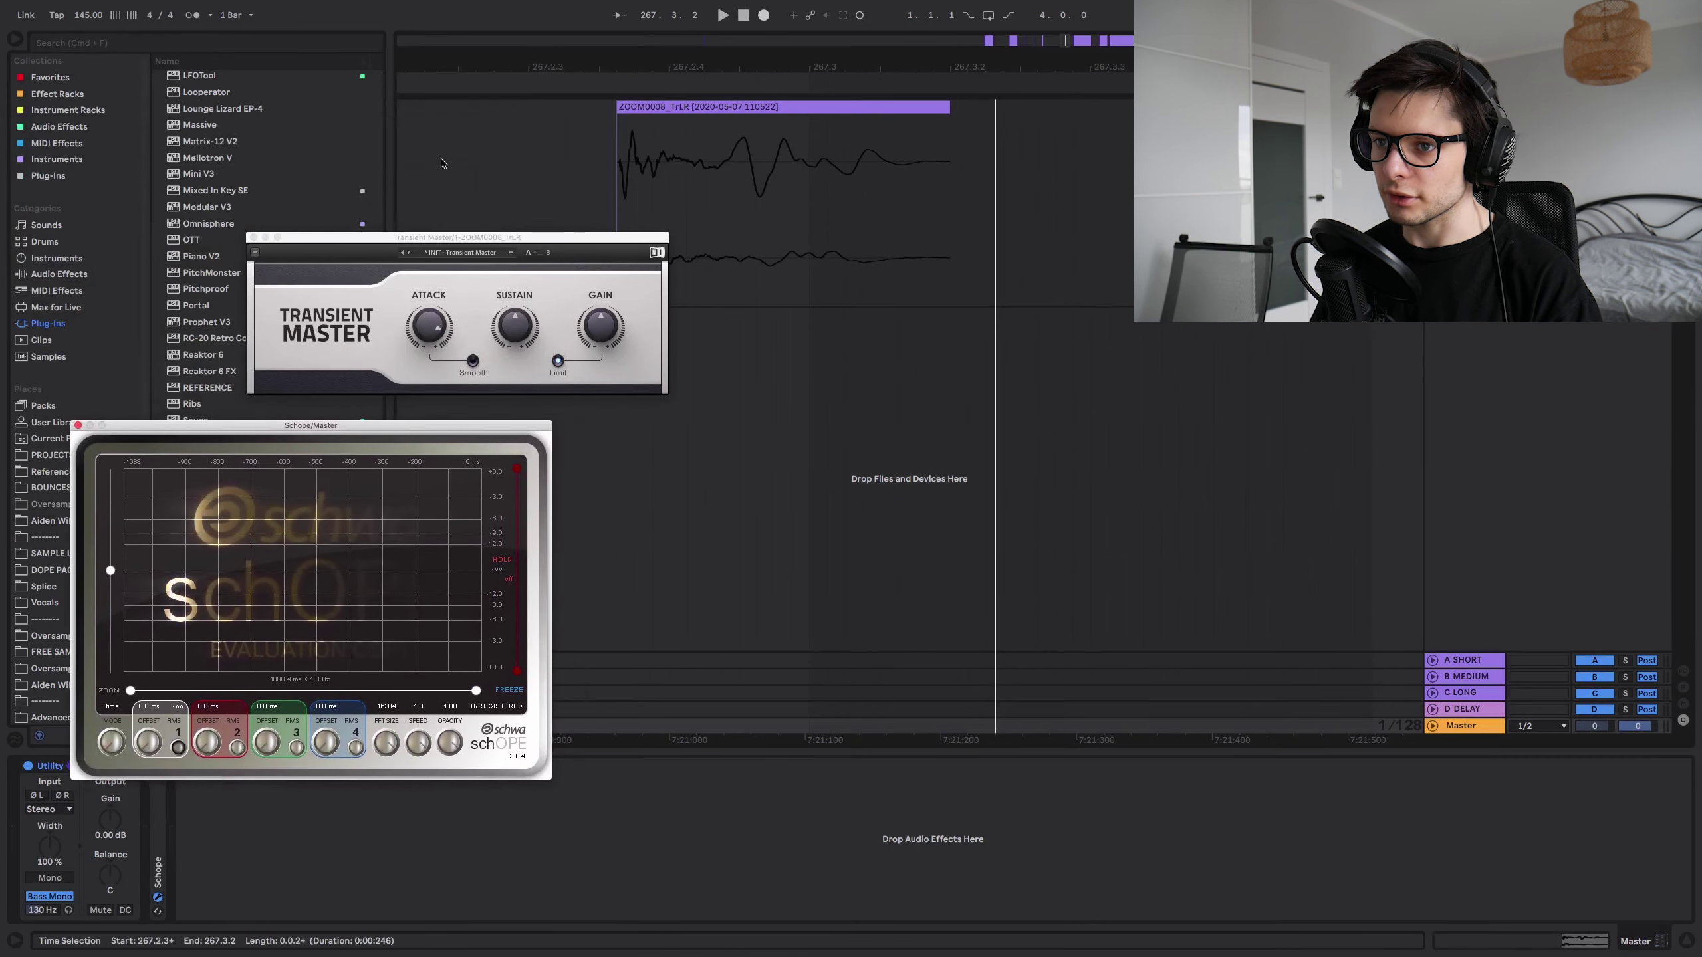
{"action": "left_click_drag", "start_coordinate": [440, 238], "coordinate": [280, 99]}
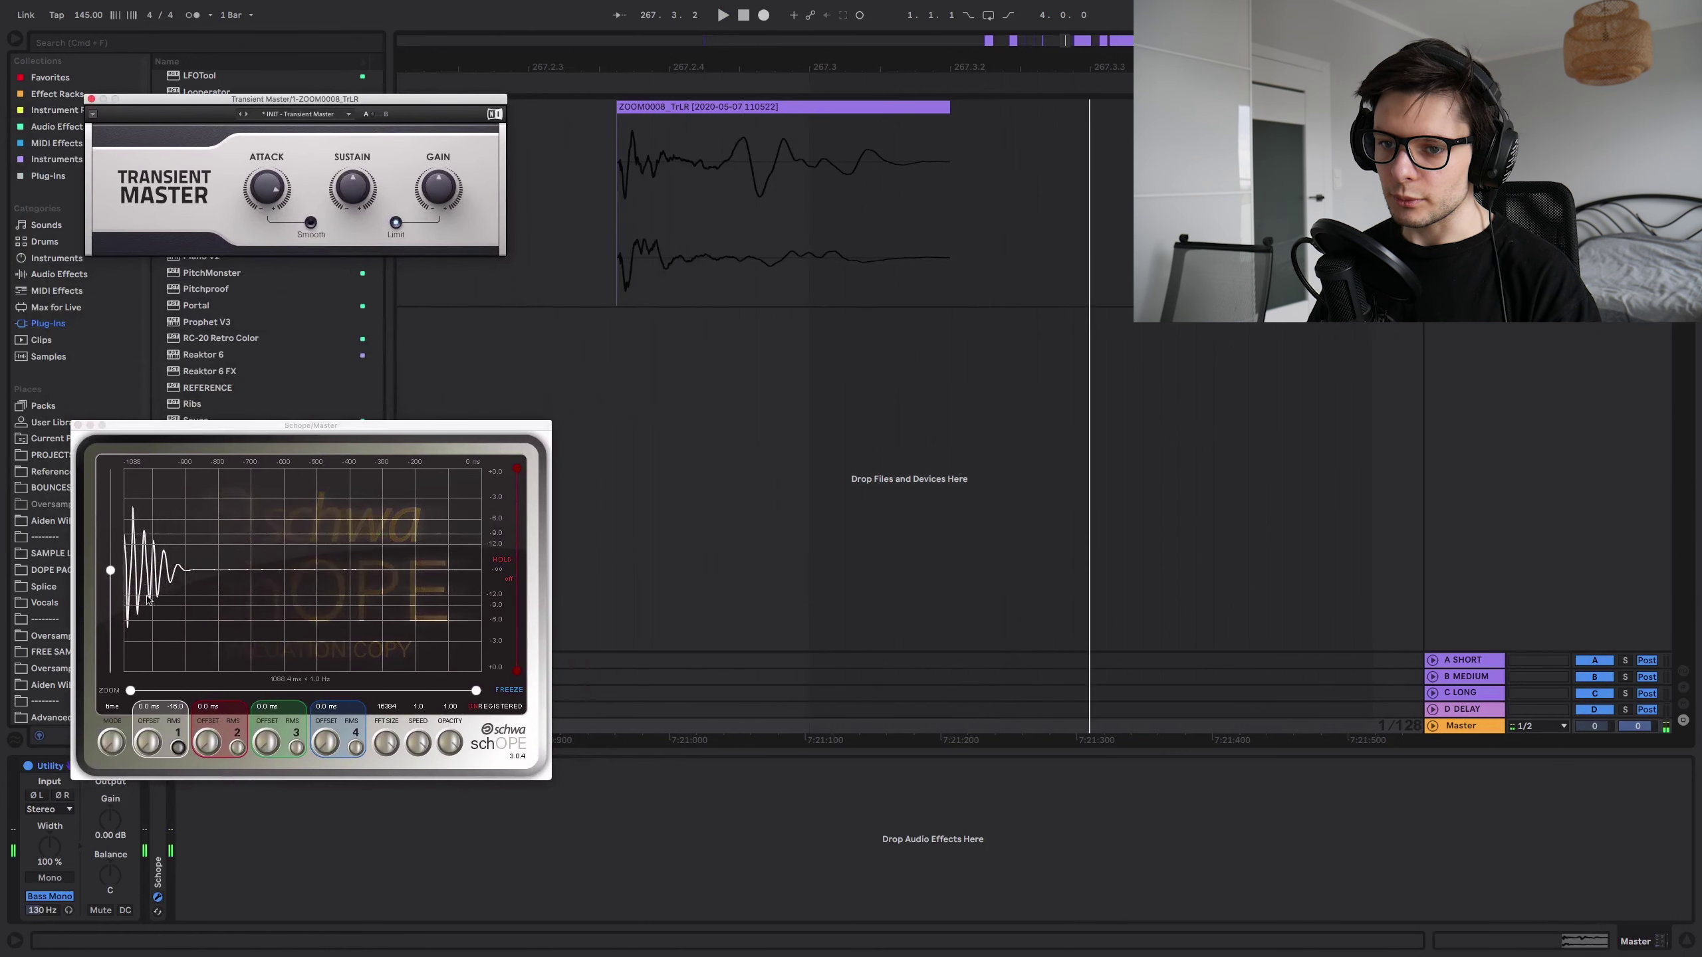
- Adjust Schope's vertical scale and replay the hit to inspect its waveform
{"action": "left_click_drag", "start_coordinate": [111, 570], "coordinate": [110, 604]}
{"action": "key", "text": "space"}
{"action": "key", "text": "space"}
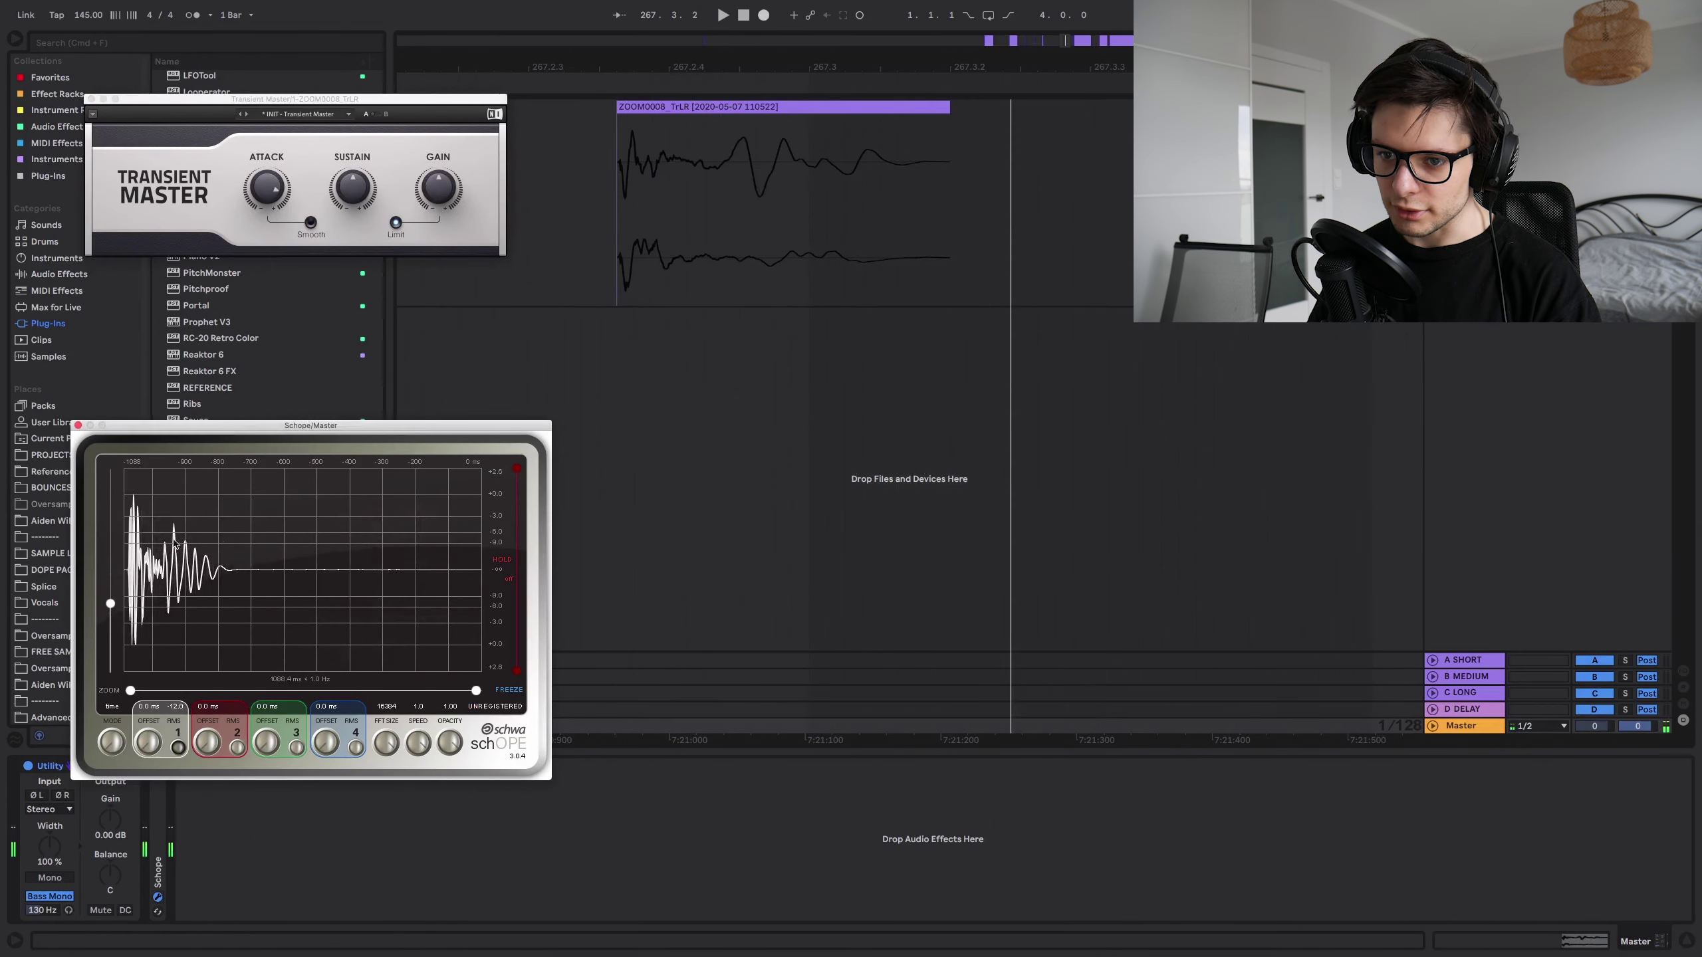
{"action": "key", "text": "space"}
- Try different Sustain amounts on Transient Master, including 23%, while replaying the hit and watching Schope
{"action": "left_click_drag", "start_coordinate": [353, 188], "coordinate": [363, 273]}
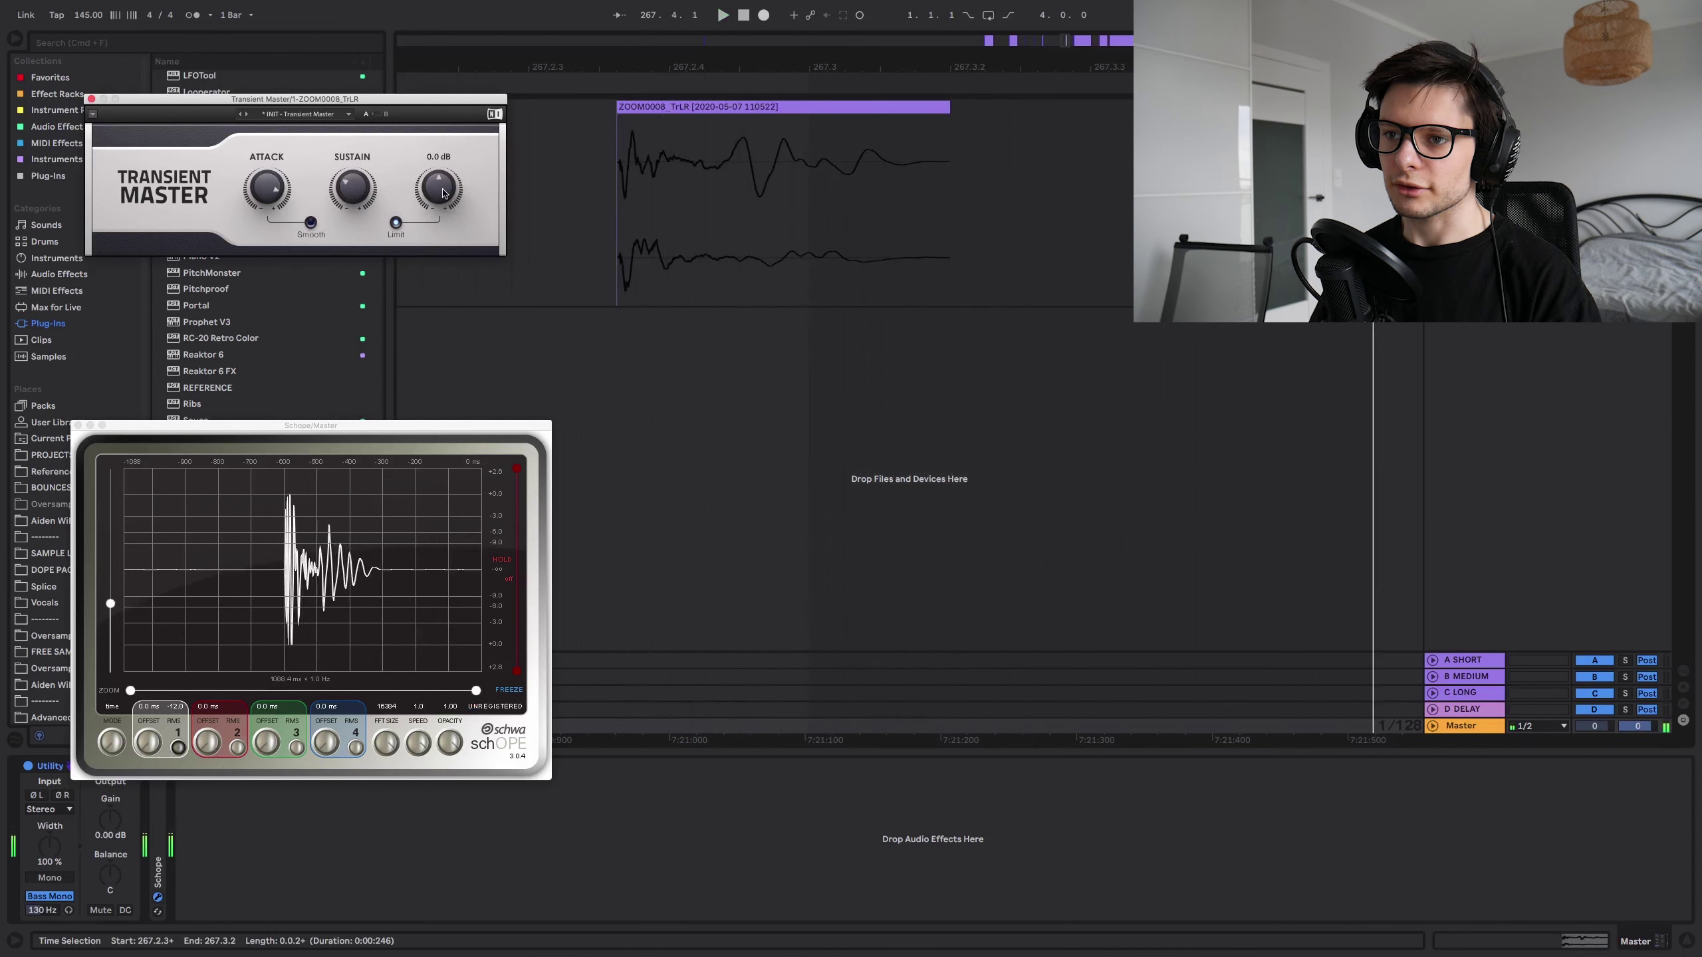
{"action": "left_click_drag", "start_coordinate": [353, 188], "coordinate": [353, 99]}
{"action": "key", "text": "space"}
{"action": "key", "text": "space"}
{"action": "key", "text": "space"}
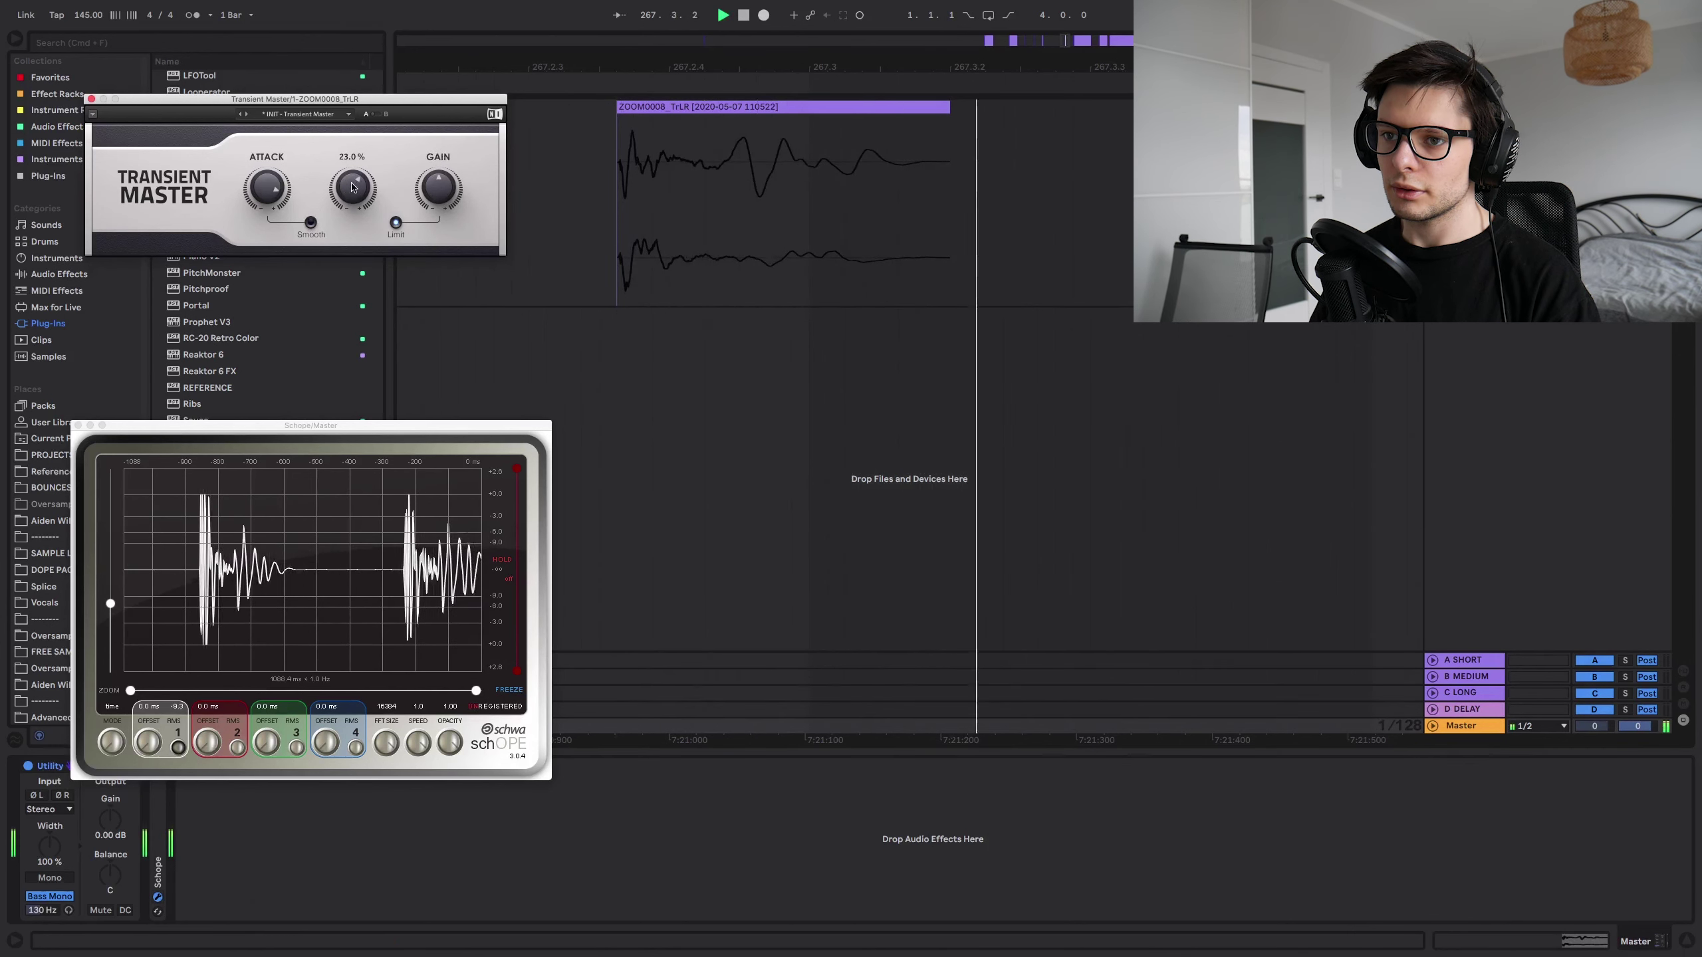
{"action": "key", "text": "space"}
{"action": "key", "text": "space"}
{"action": "key", "text": "space"}
{"action": "key", "text": "space"}
{"action": "key", "text": "space"}
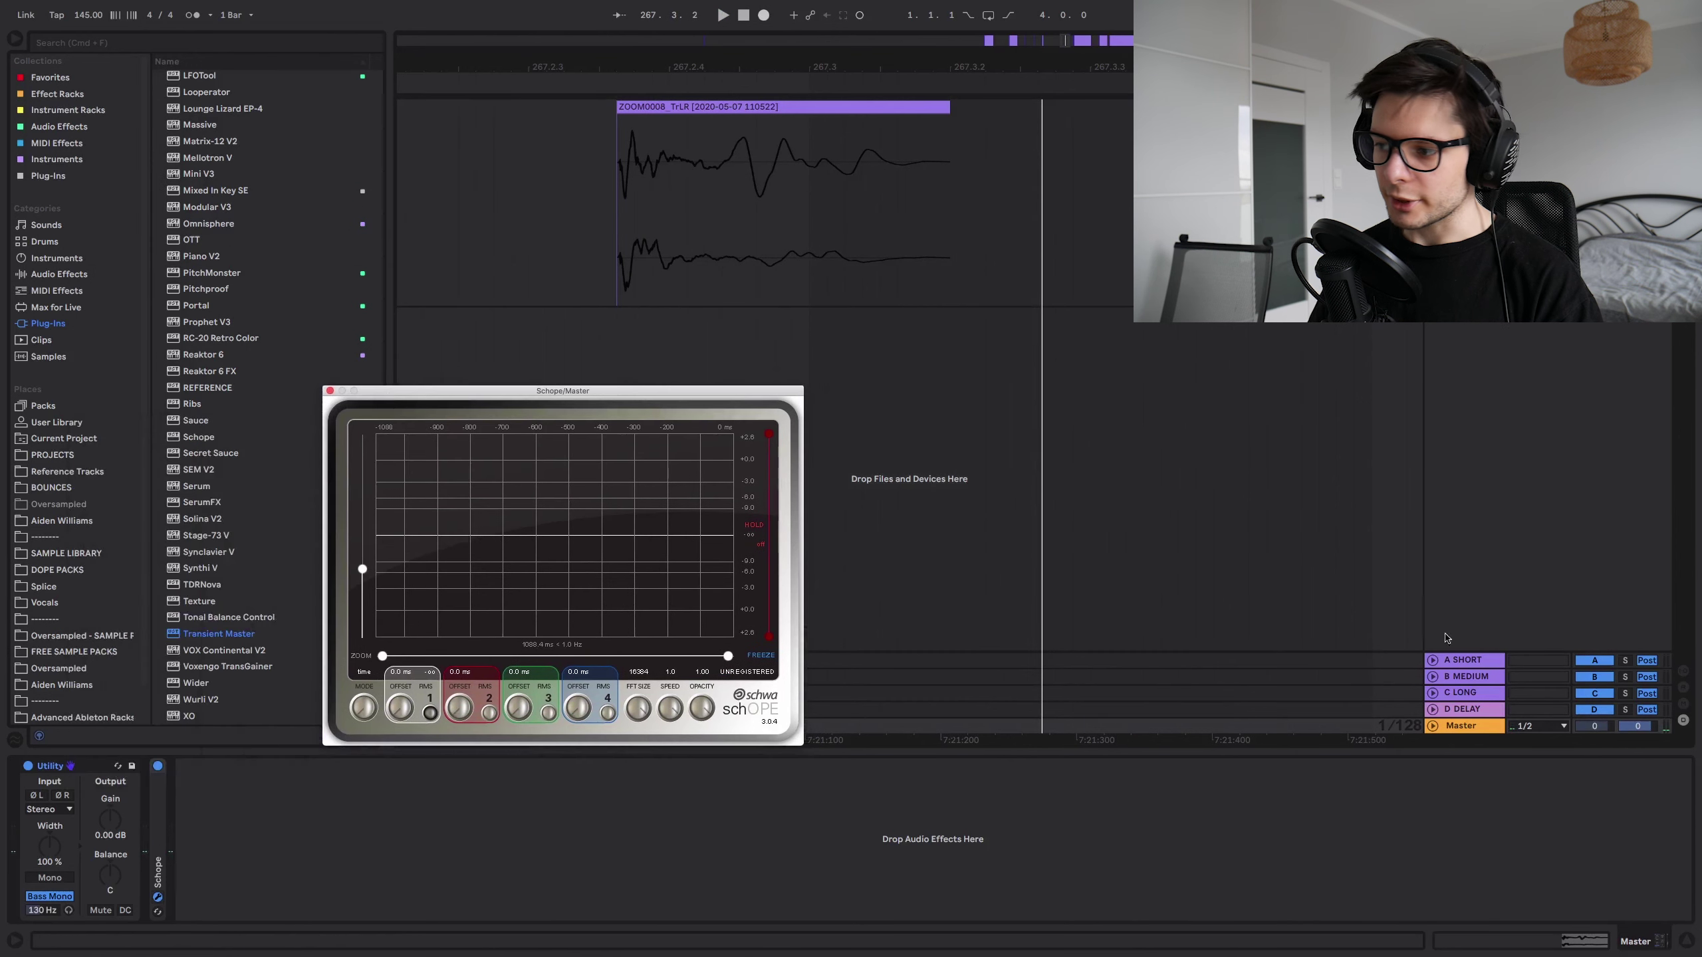
- Fold away Transient Master on the foley track and add the DRUM MASTER (oversampled.us) effect rack after it
{"action": "left_click", "coordinate": [1464, 107]}
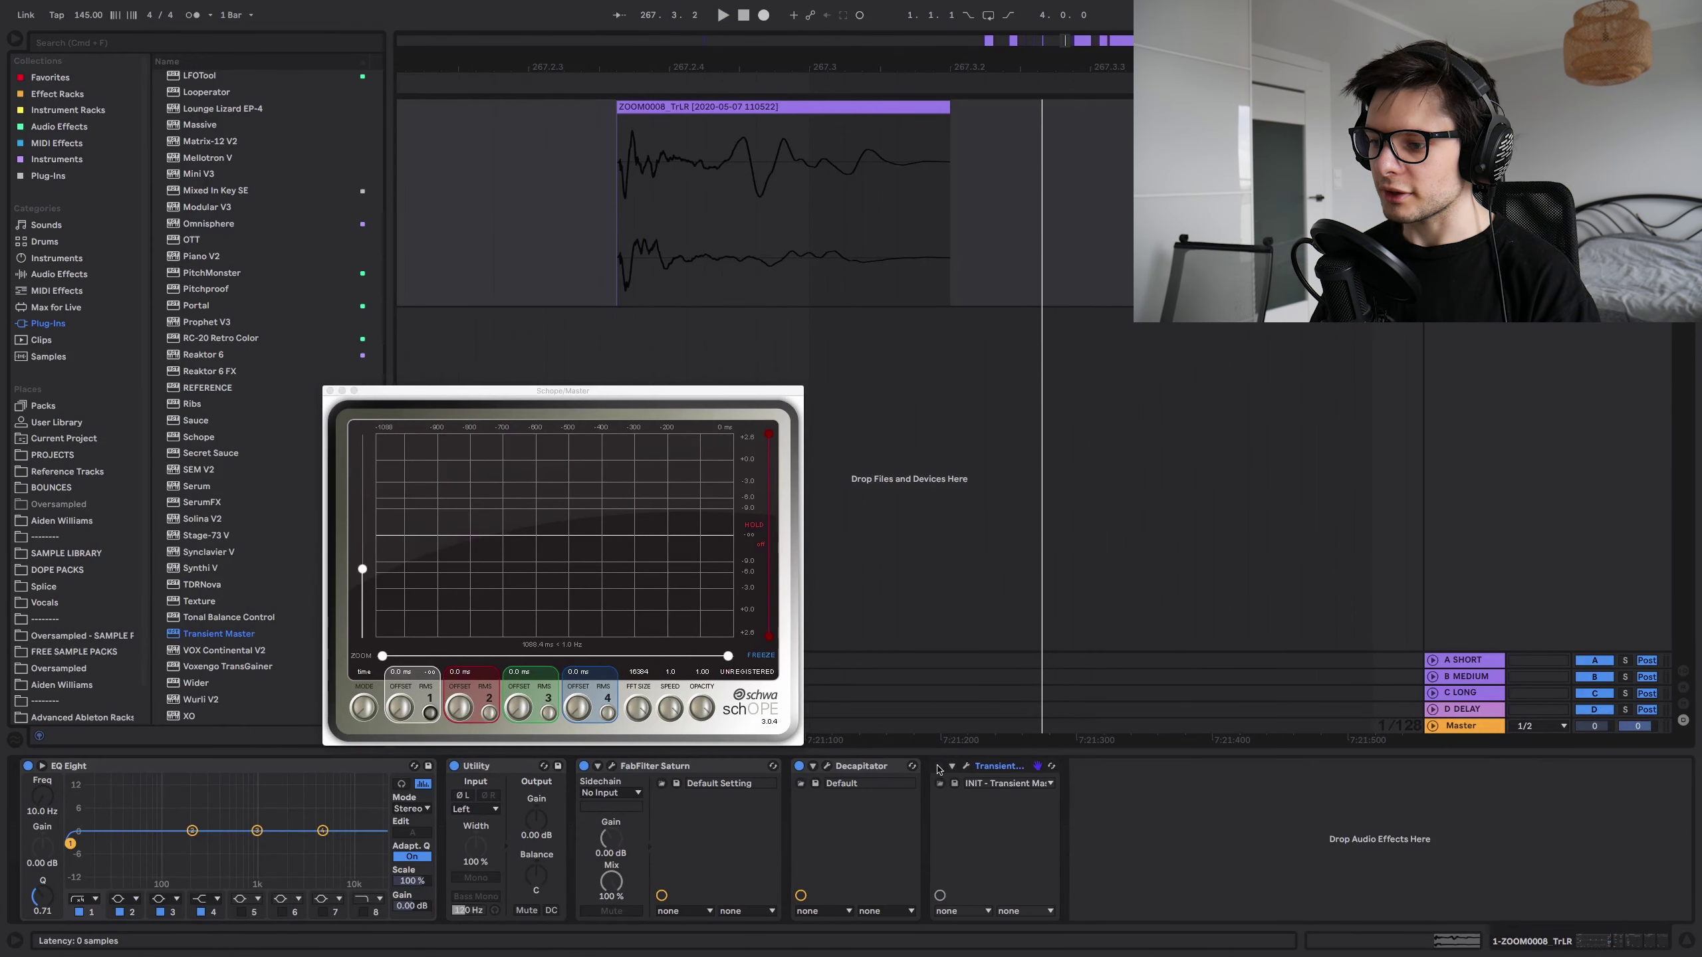
{"action": "double_click", "coordinate": [990, 773]}
{"action": "left_click", "coordinate": [61, 97]}
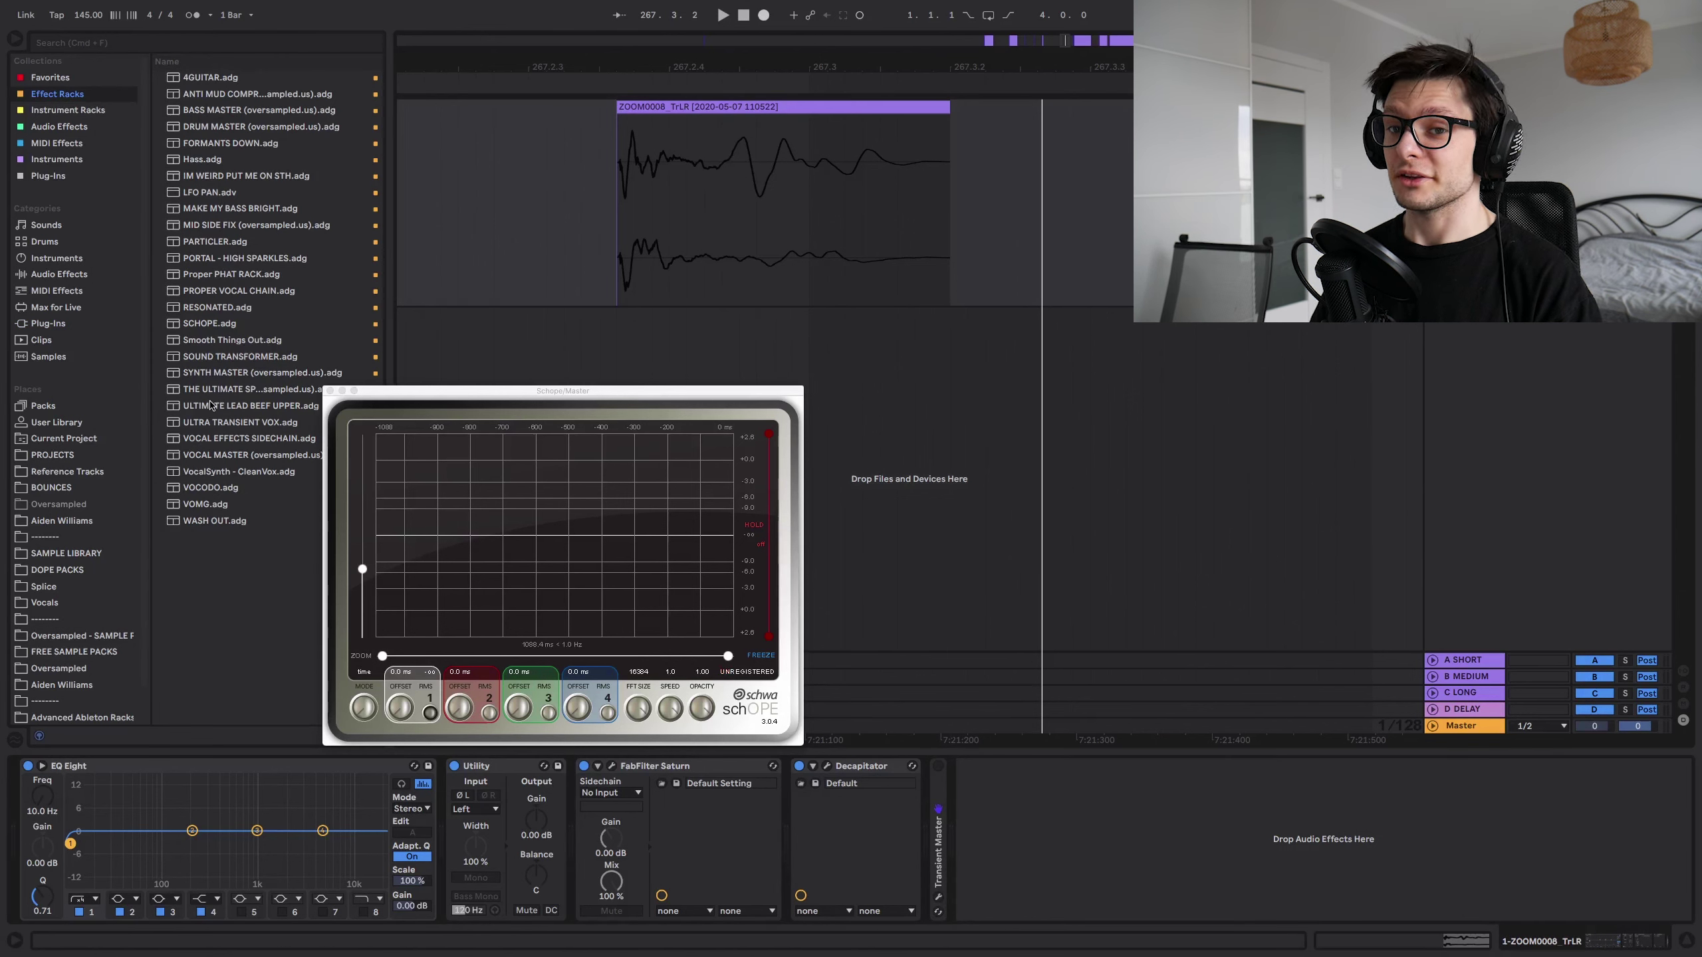
{"action": "double_click", "coordinate": [234, 127]}
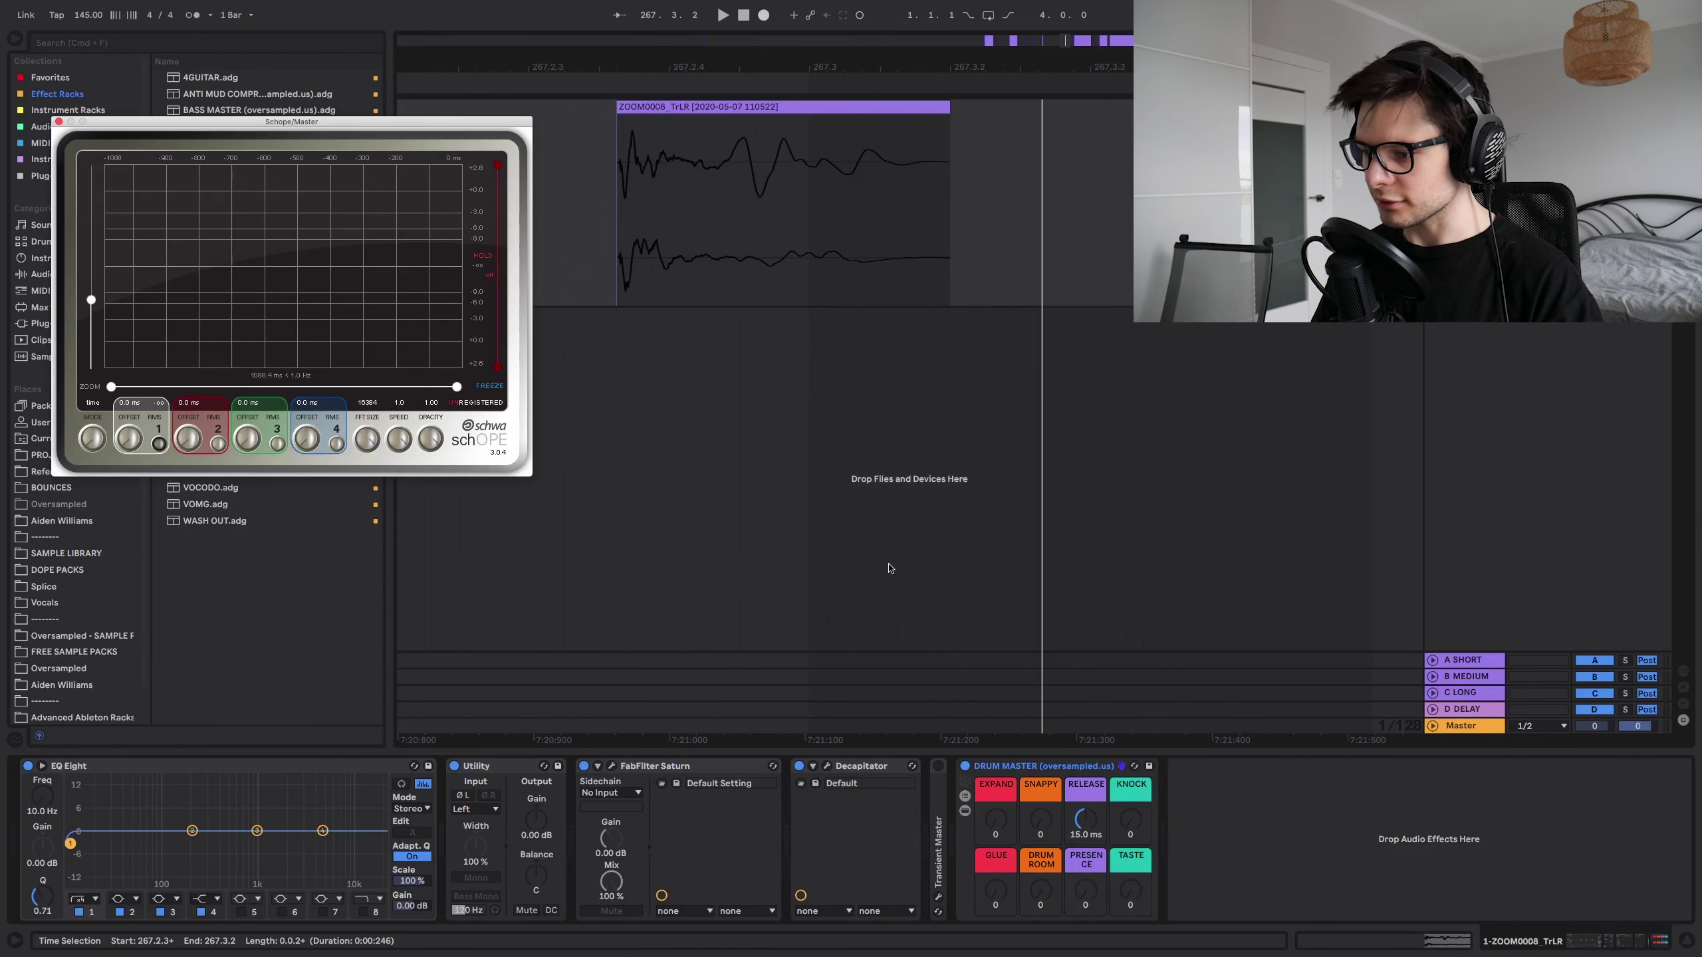
{"action": "left_click", "coordinate": [1043, 766]}
- Raise the DRUM MASTER rack's GLUE macro while replaying the hit
{"action": "key", "text": "space"}
{"action": "left_click_drag", "start_coordinate": [995, 890], "coordinate": [996, 827]}
{"action": "key", "text": "space"}
{"action": "key", "text": "space"}
{"action": "key", "text": "space"}
{"action": "key", "text": "space"}
{"action": "key", "text": "space"}
{"action": "key", "text": "space"}
{"action": "key", "text": "space"}
- Set the DRUM MASTER rack's KNOCK macro to 127 and audition the hit
{"action": "left_click_drag", "start_coordinate": [1130, 820], "coordinate": [1130, 731]}
{"action": "key", "text": "space"}
{"action": "key", "text": "space"}
{"action": "key", "text": "space"}
{"action": "key", "text": "space"}
- Lower the rack's GLUE macro to 48 and set TASTE to 24 while auditioning the hit
{"action": "left_click_drag", "start_coordinate": [995, 890], "coordinate": [995, 903]}
{"action": "key", "text": "space"}
{"action": "key", "text": "space"}
{"action": "key", "text": "space"}
{"action": "key", "text": "space"}
{"action": "key", "text": "space"}
{"action": "key", "text": "space"}
{"action": "key", "text": "space"}
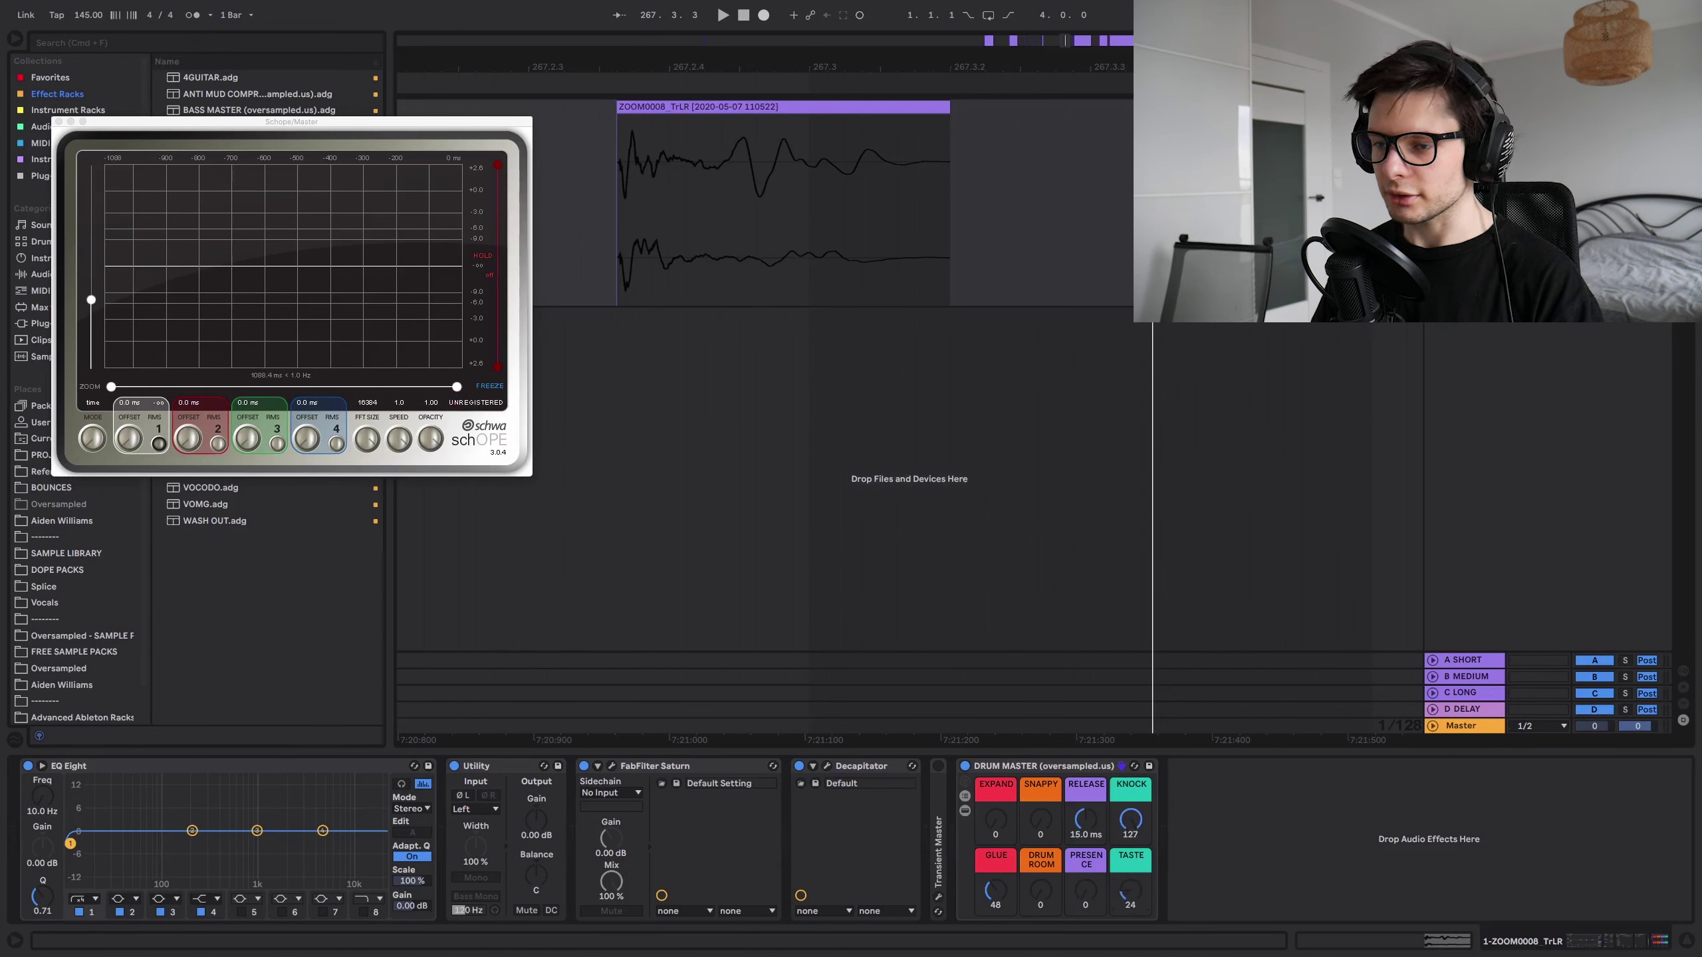
- Set the rack's TASTE macro to 40, PRESENCE to 22 and EXPAND to 69 while replaying the hit
{"action": "key", "text": "space"}
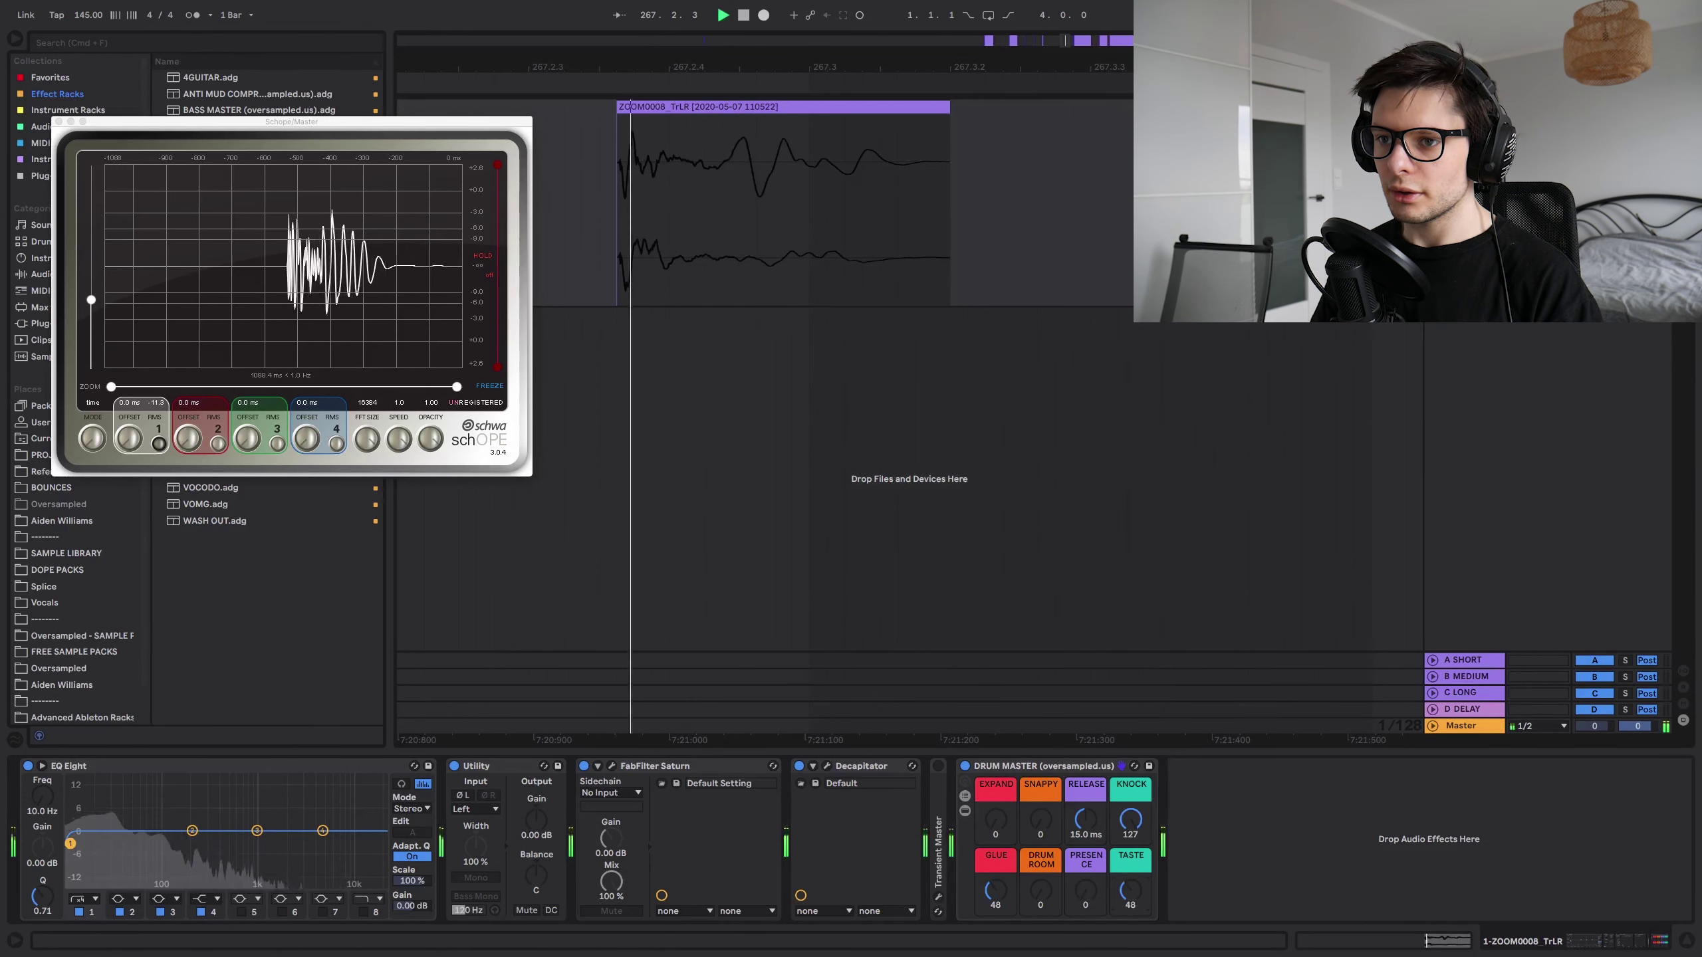
{"action": "key", "text": "space"}
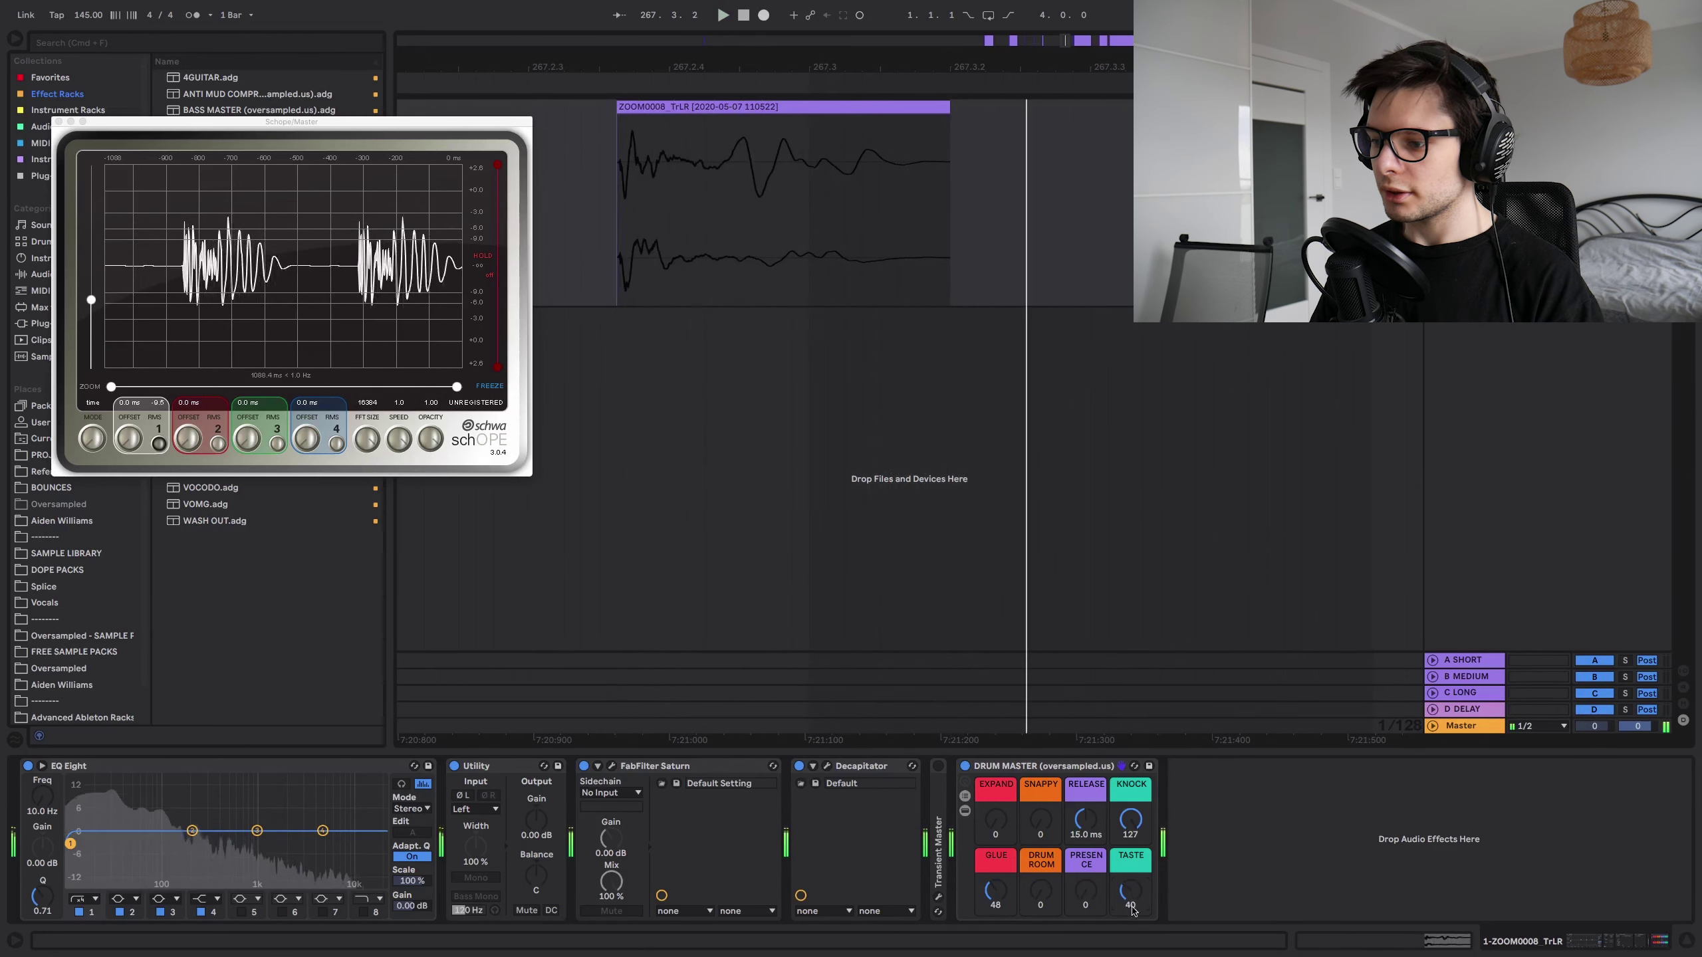
{"action": "key", "text": "space"}
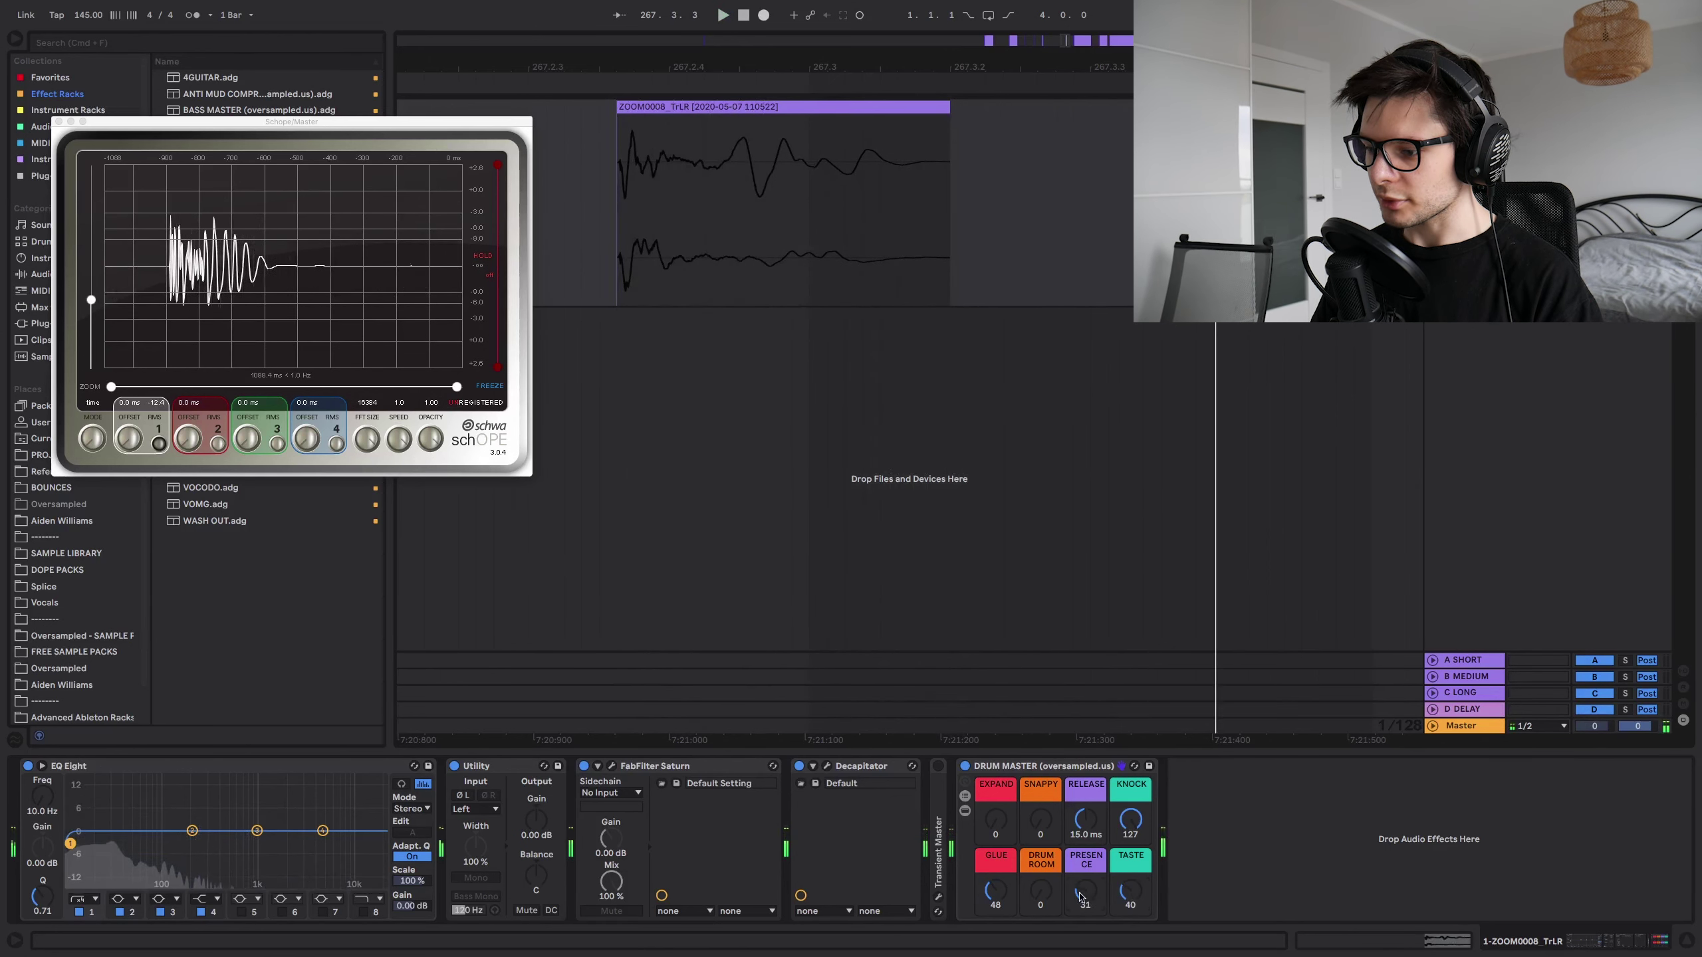
{"action": "key", "text": "space"}
{"action": "key", "text": "space"}
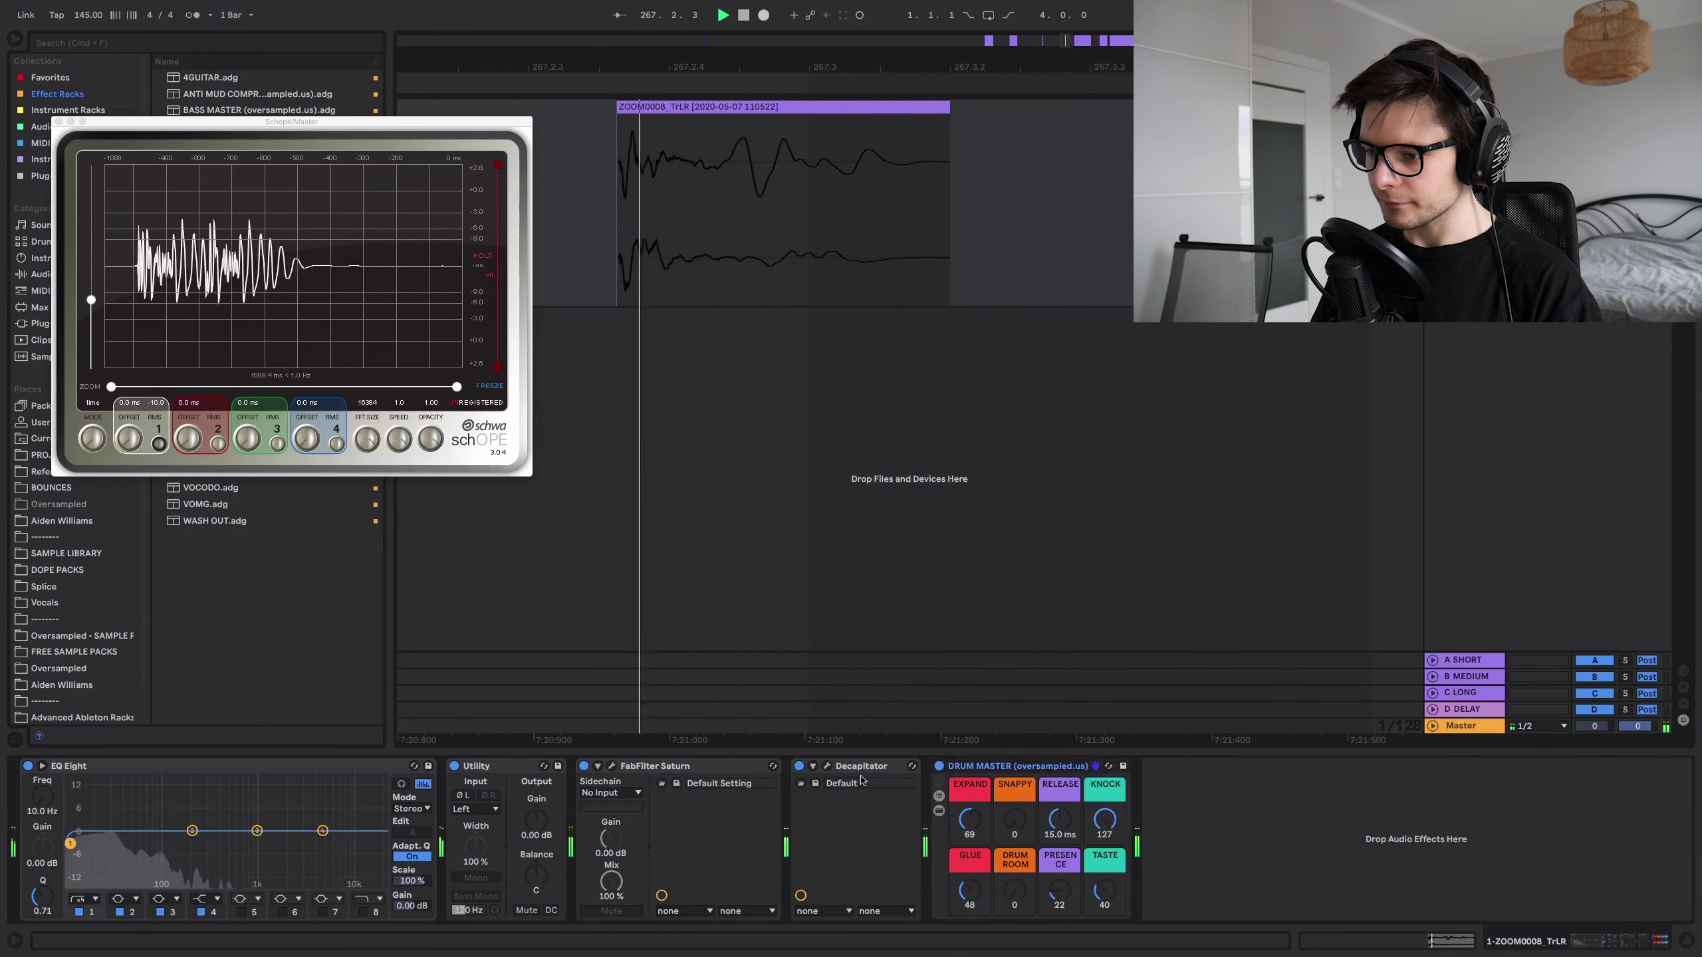
{"action": "key", "text": "space"}
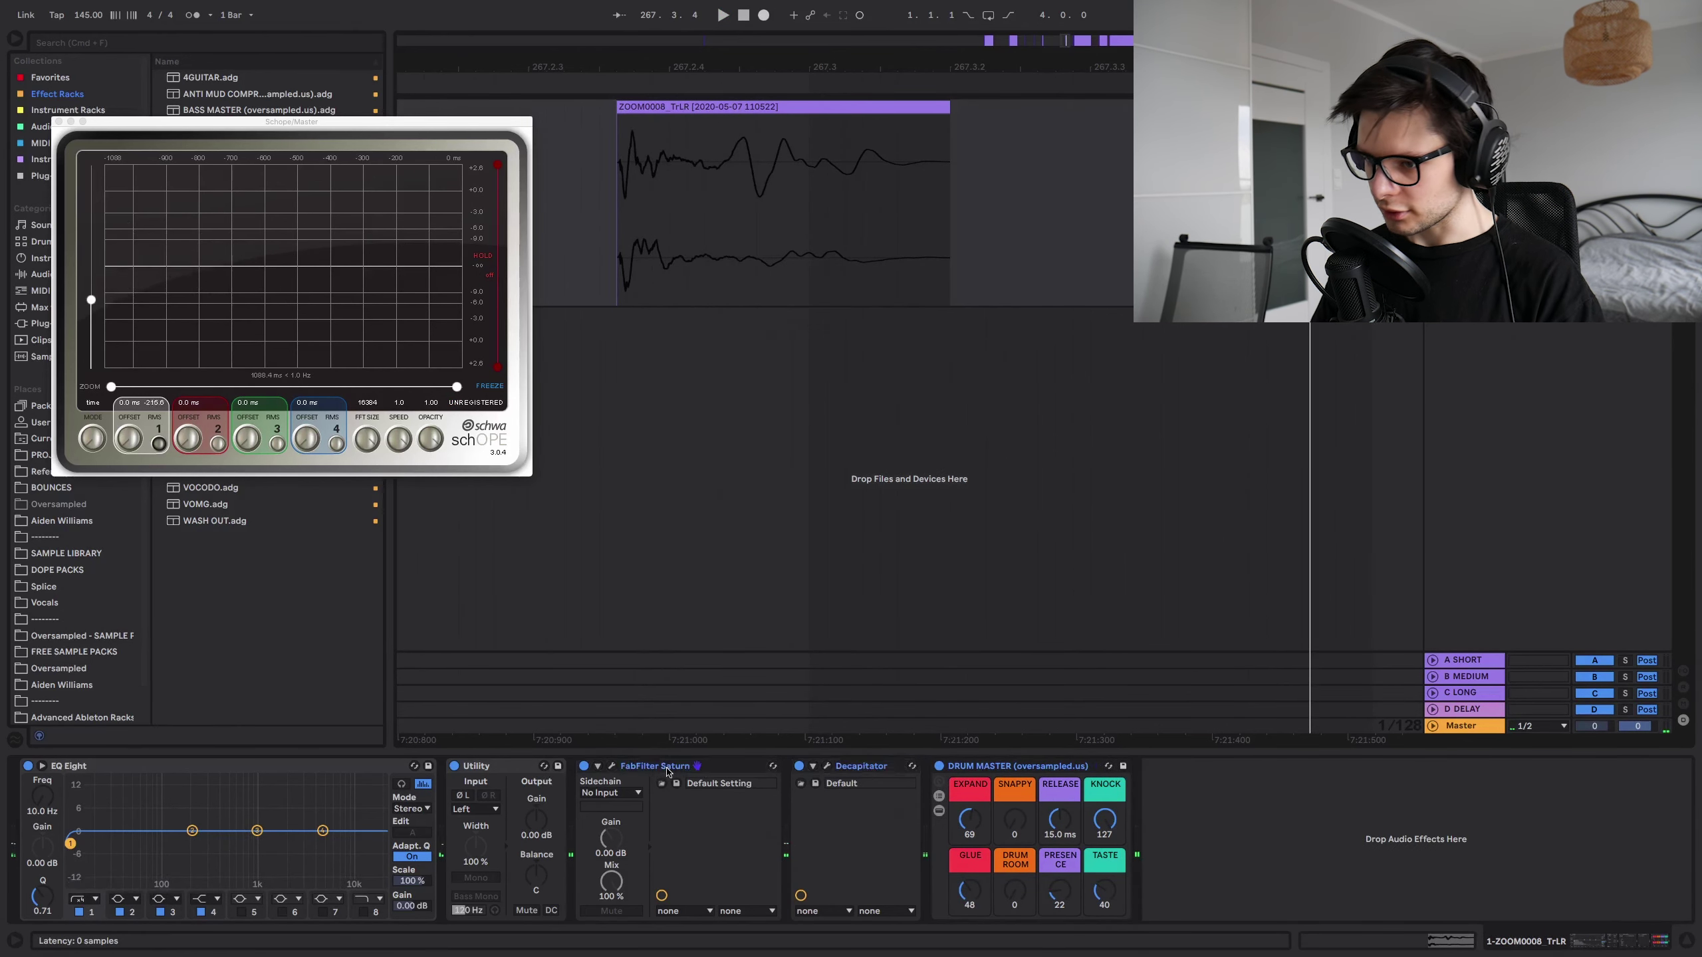
- Select the devices from Utility through DRUM MASTER and compare the hit with them bypassed and active
{"action": "left_click", "coordinate": [510, 765]}
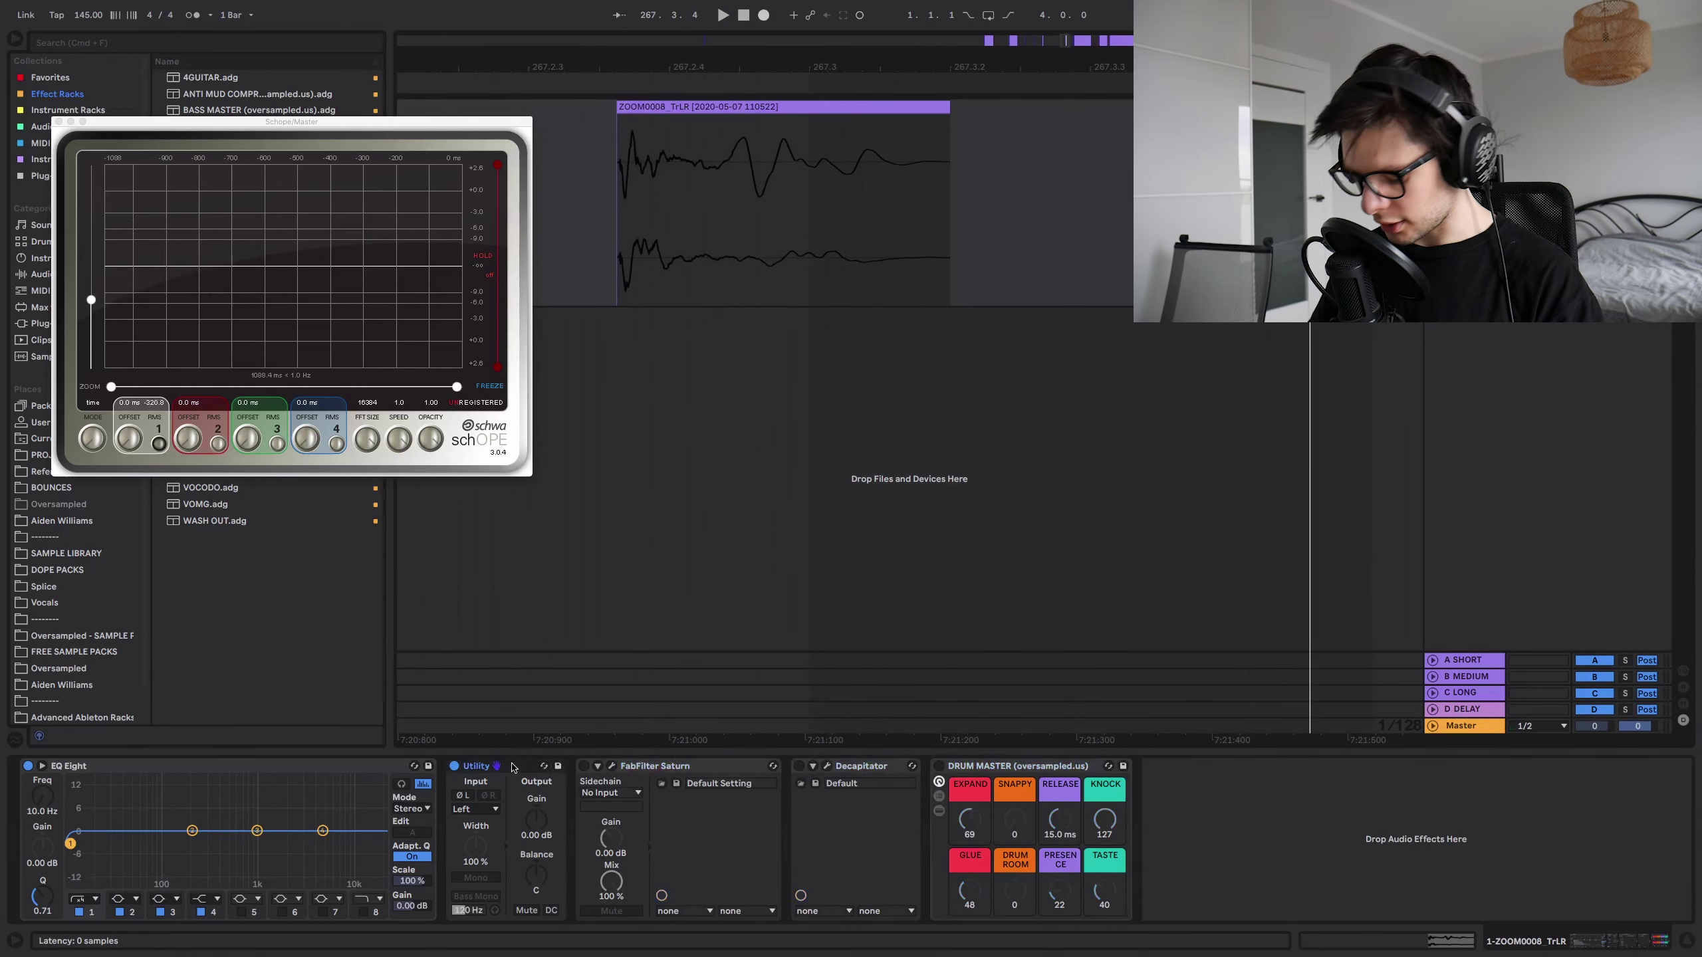
{"action": "left_click", "coordinate": [1007, 768], "text": "shift"}
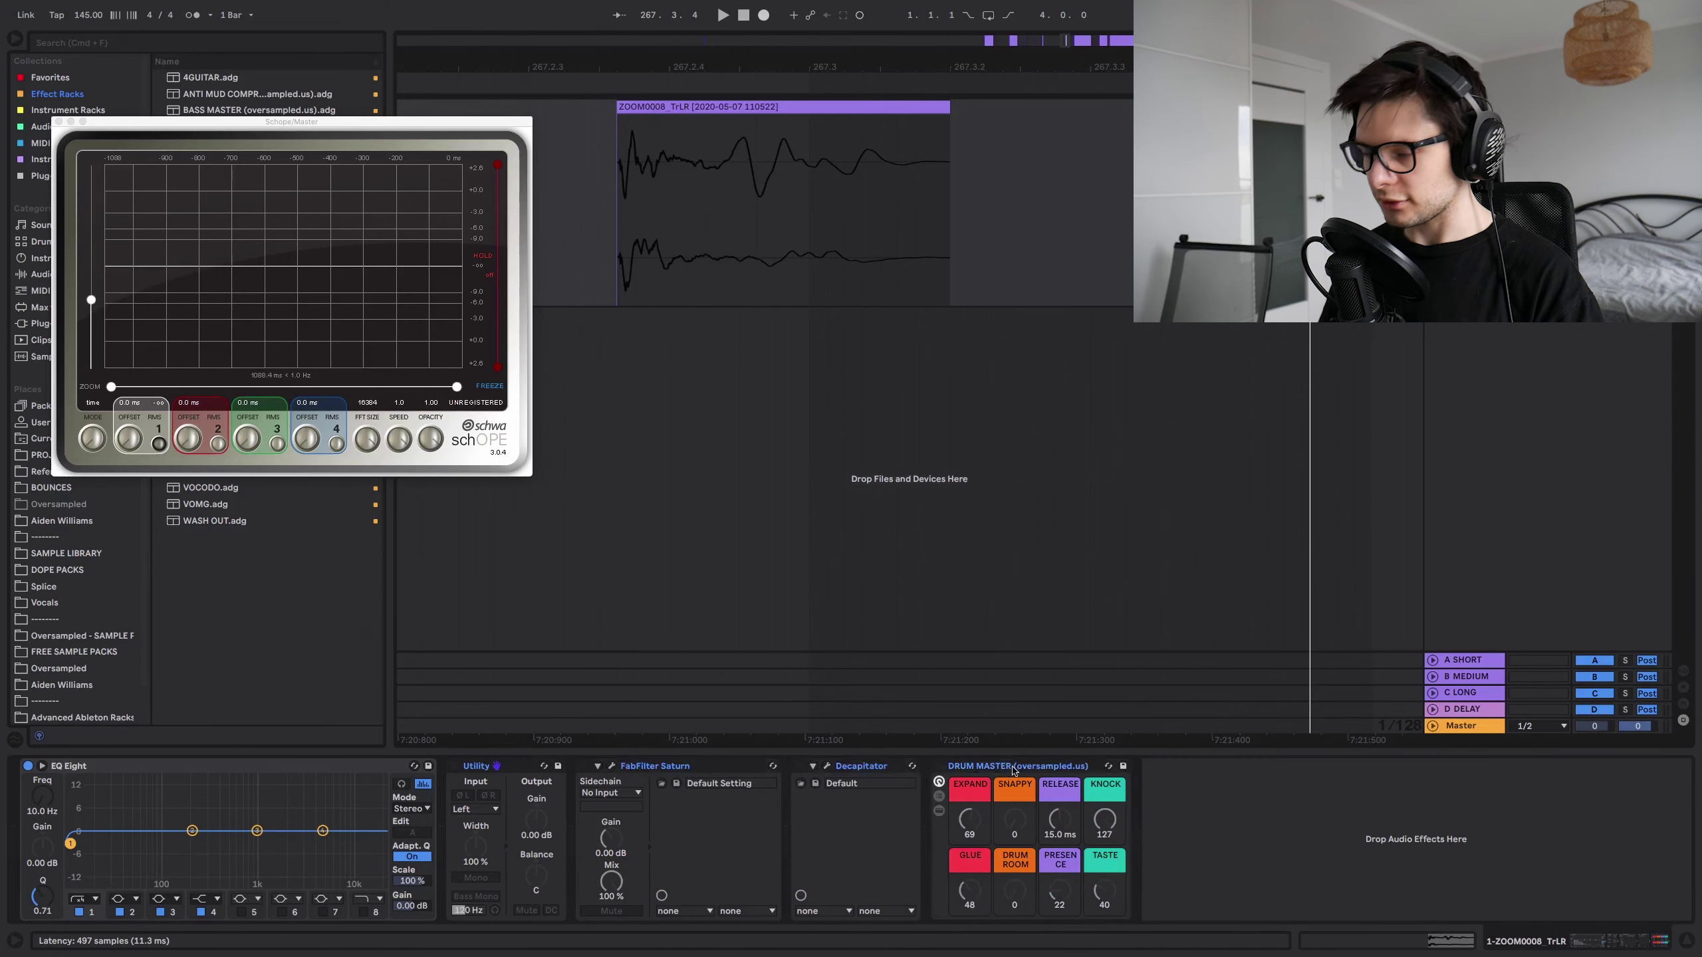
{"action": "key", "text": "space"}
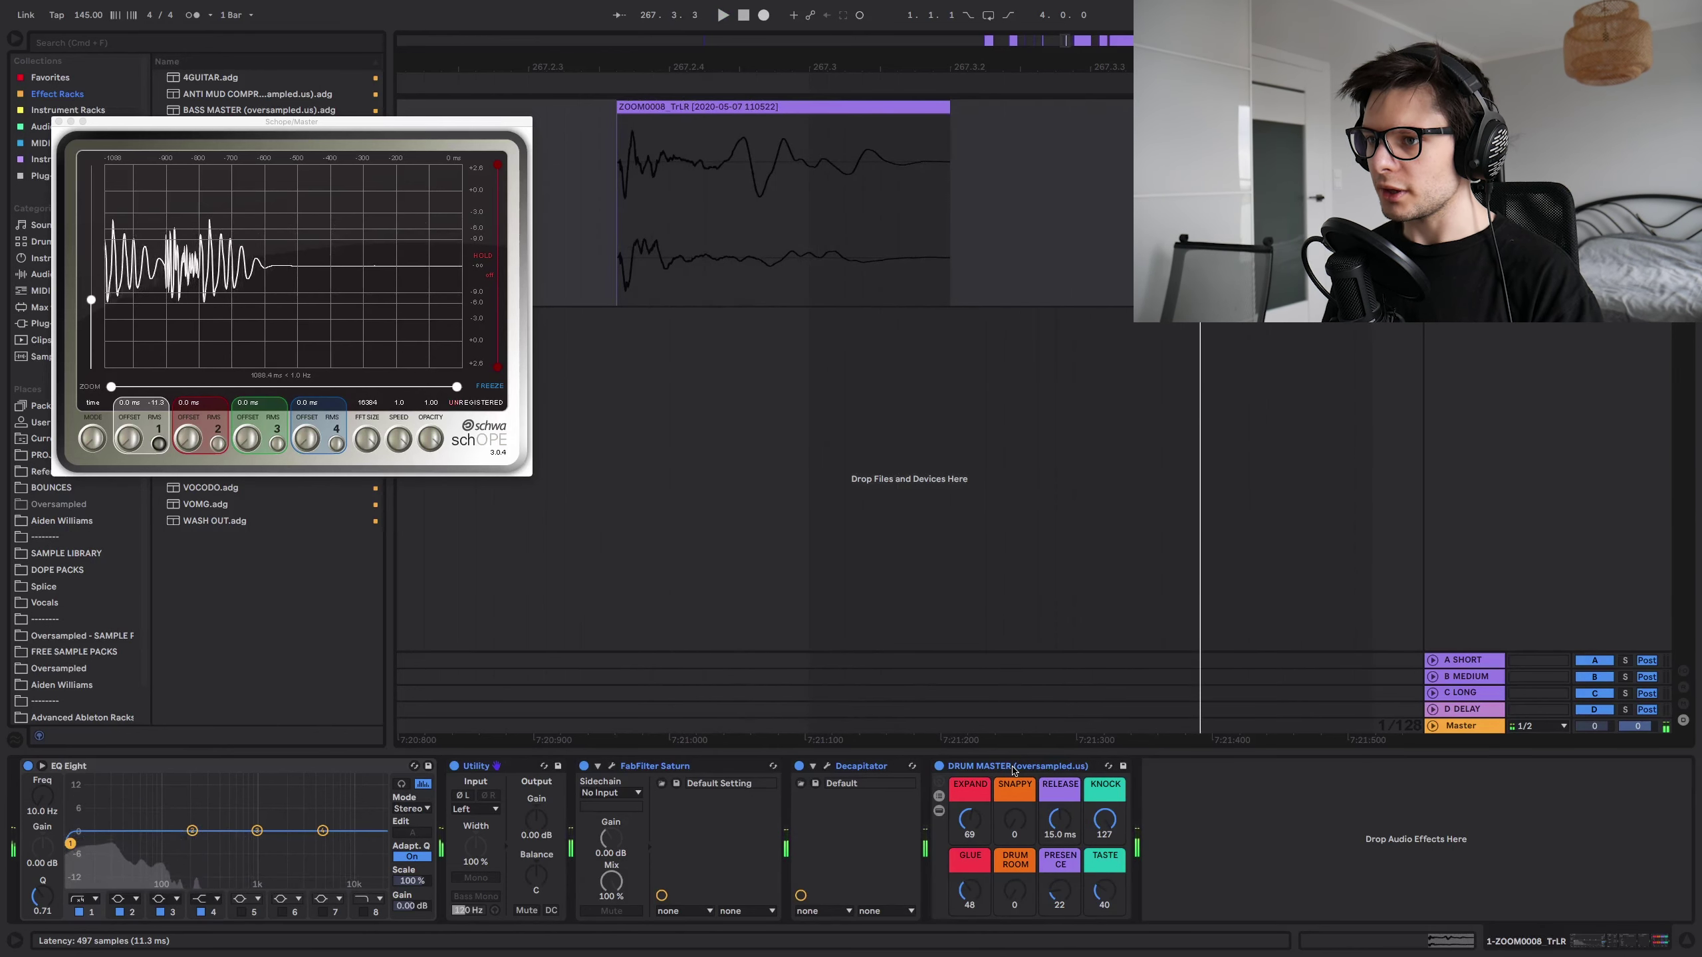
{"action": "key", "text": "space"}
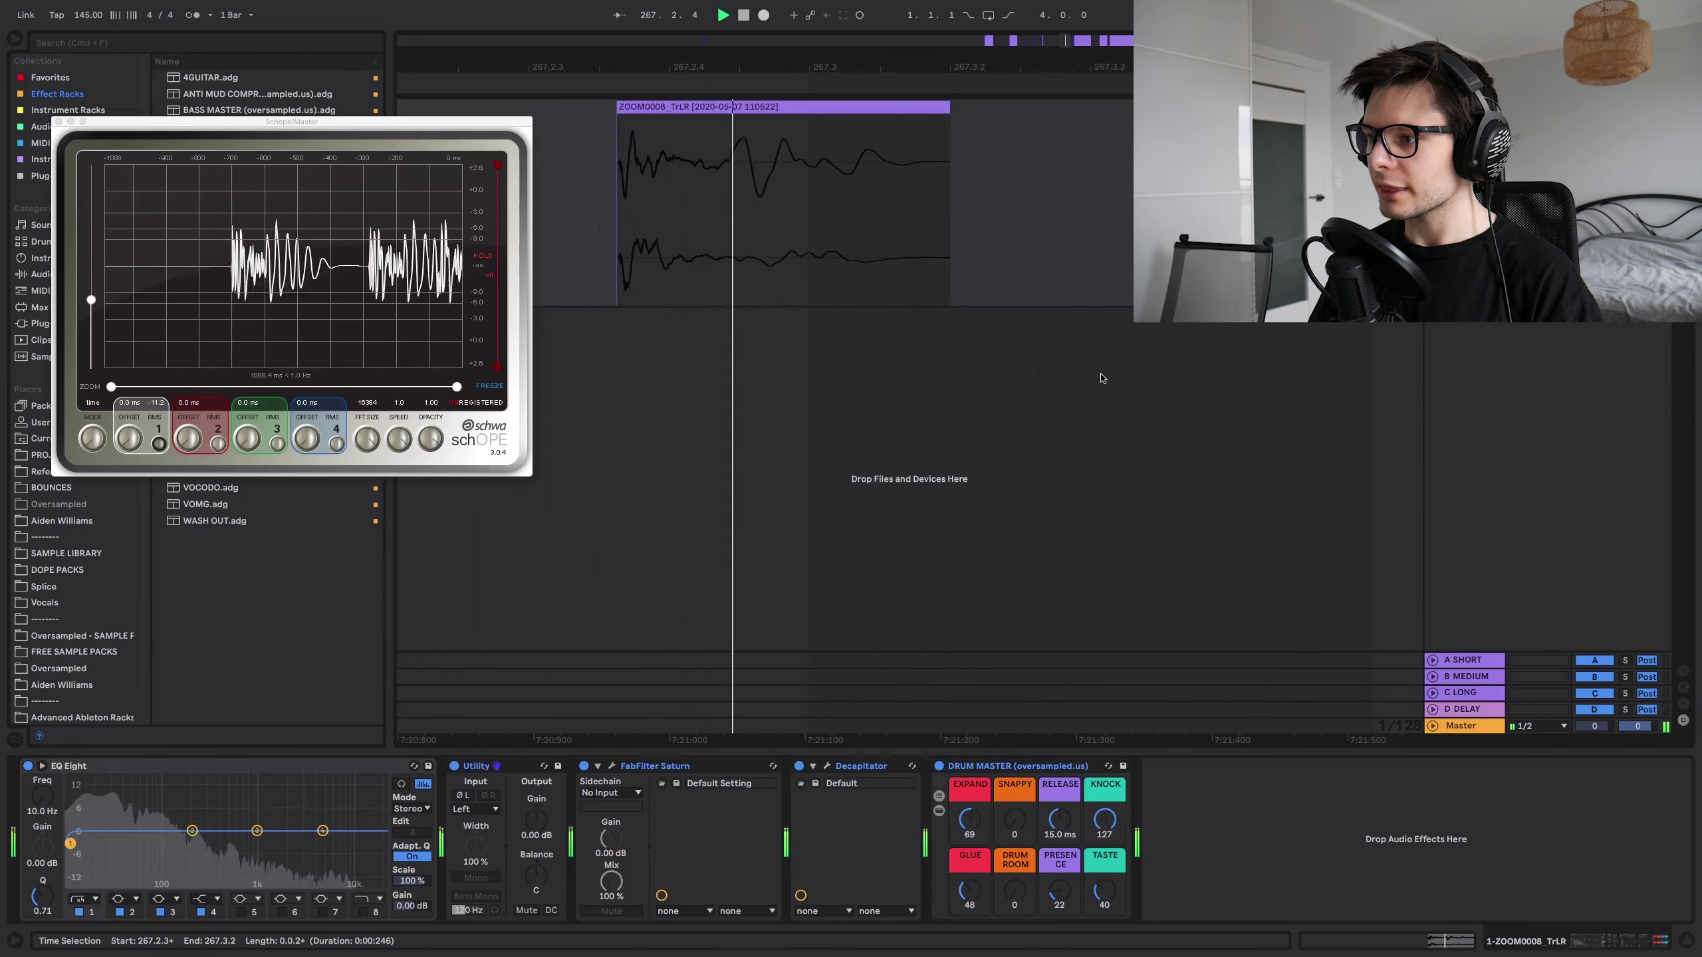
{"action": "left_click", "coordinate": [1107, 301]}
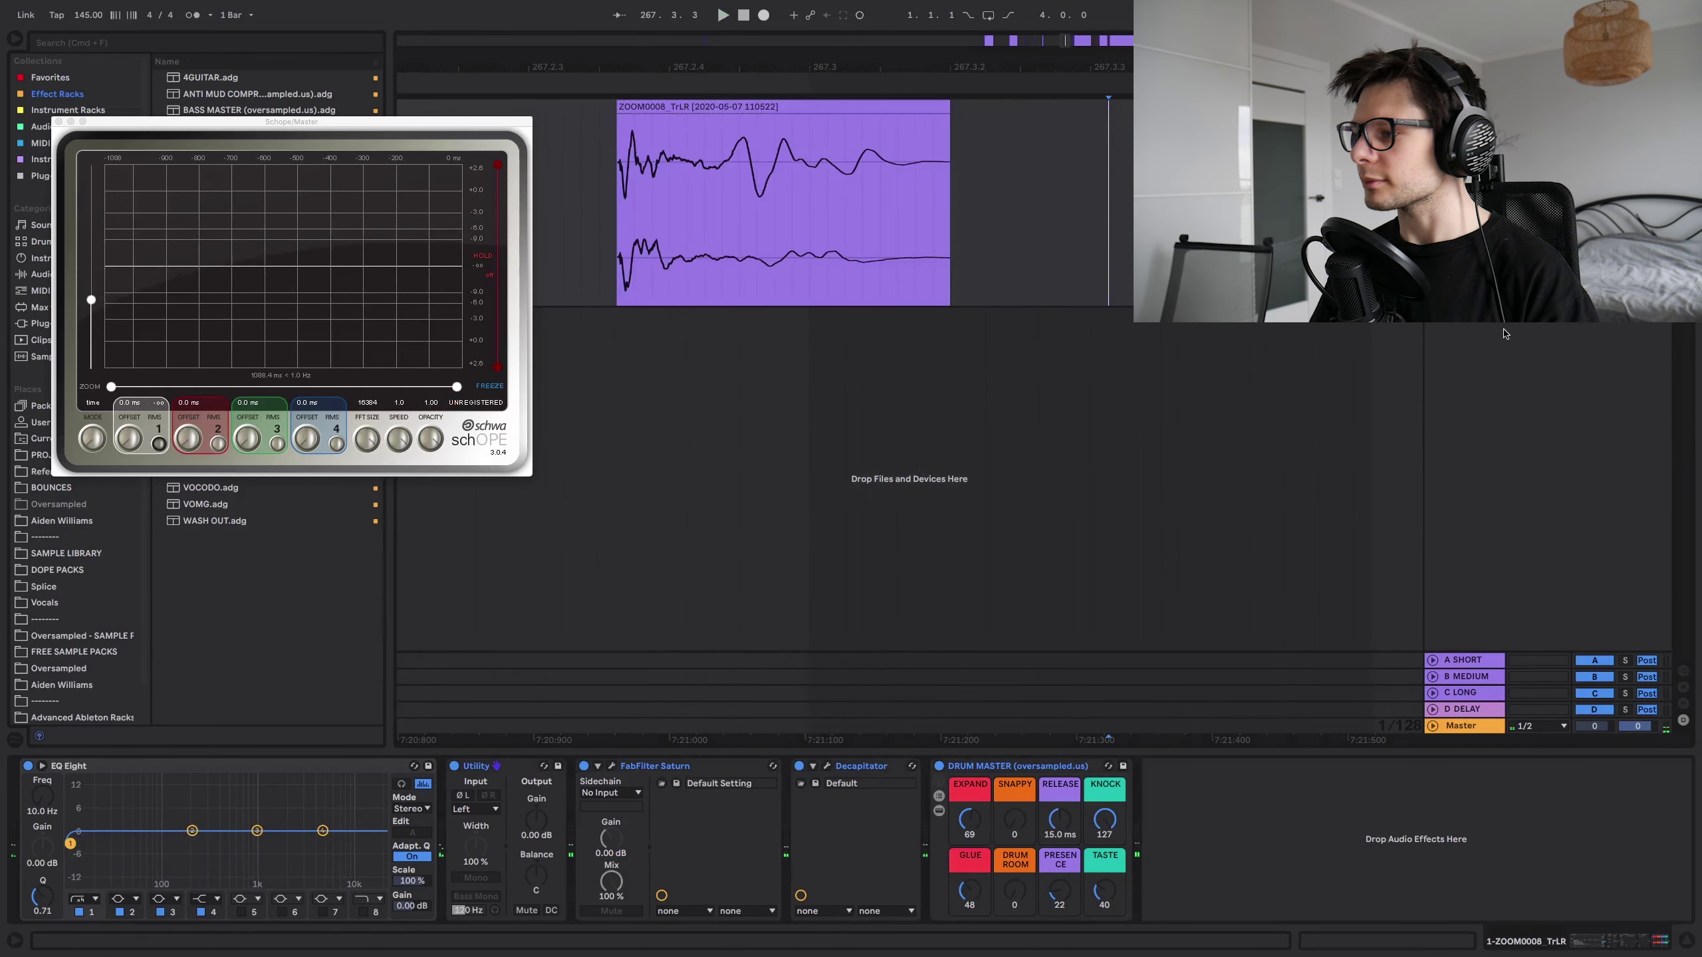
- Set the new audio track's input to Resampling and record the processed foley hit onto it
{"action": "left_click", "coordinate": [1534, 341]}
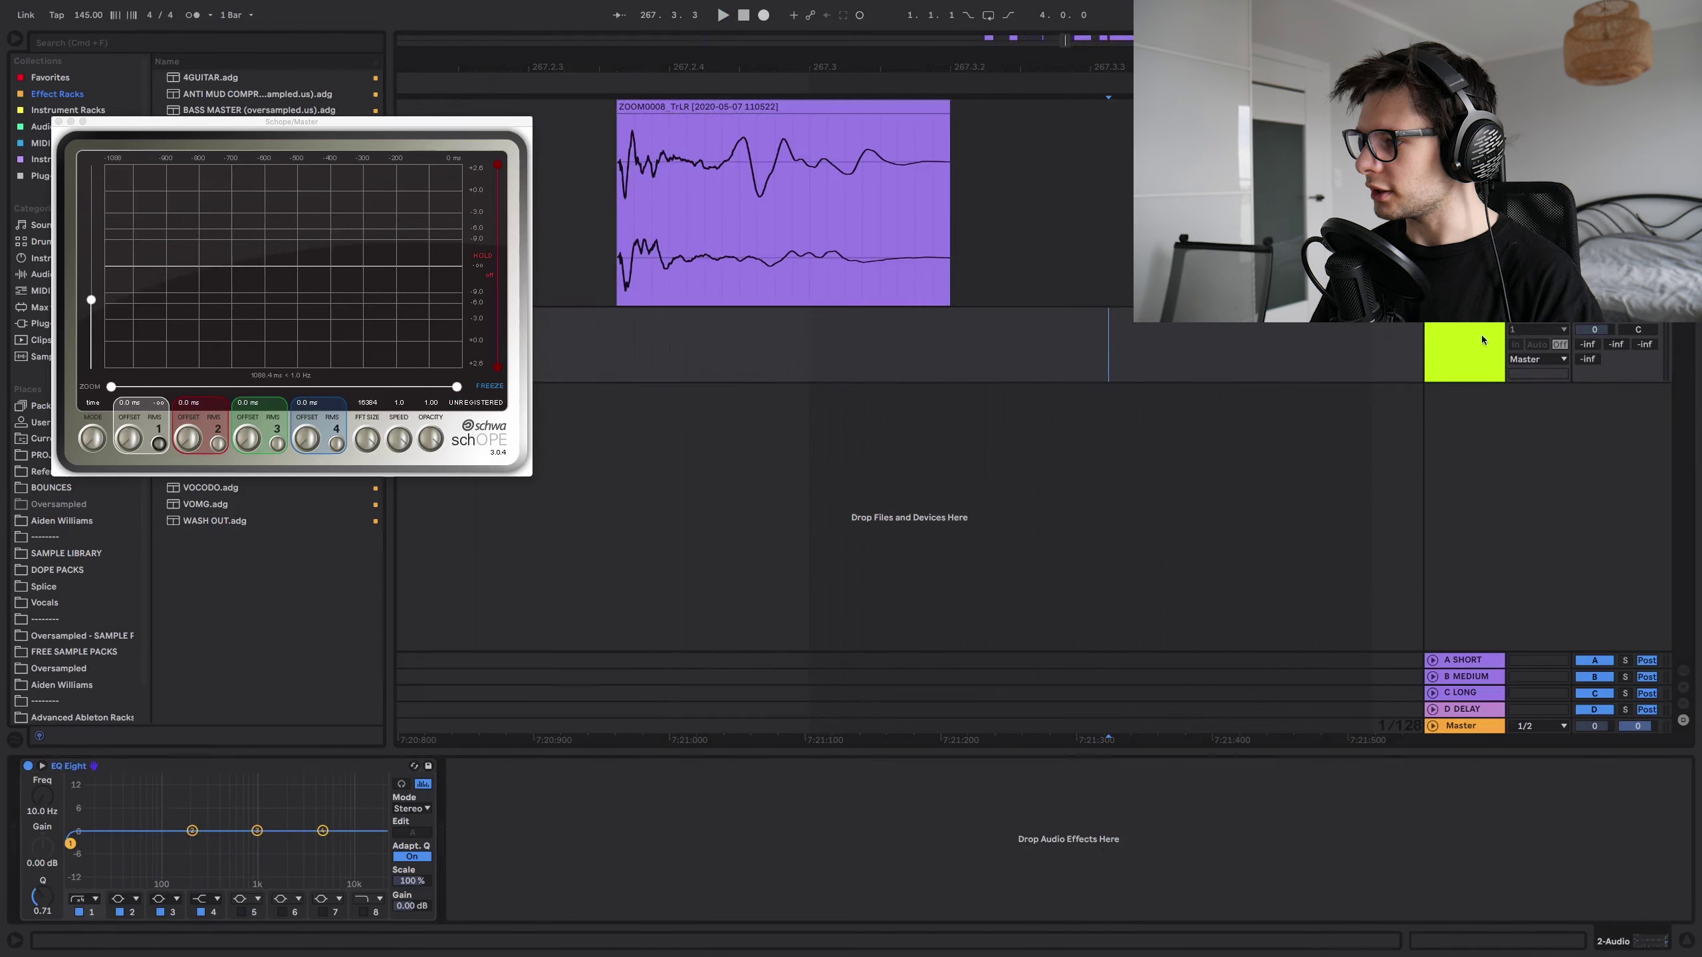
{"action": "left_click", "coordinate": [1536, 329]}
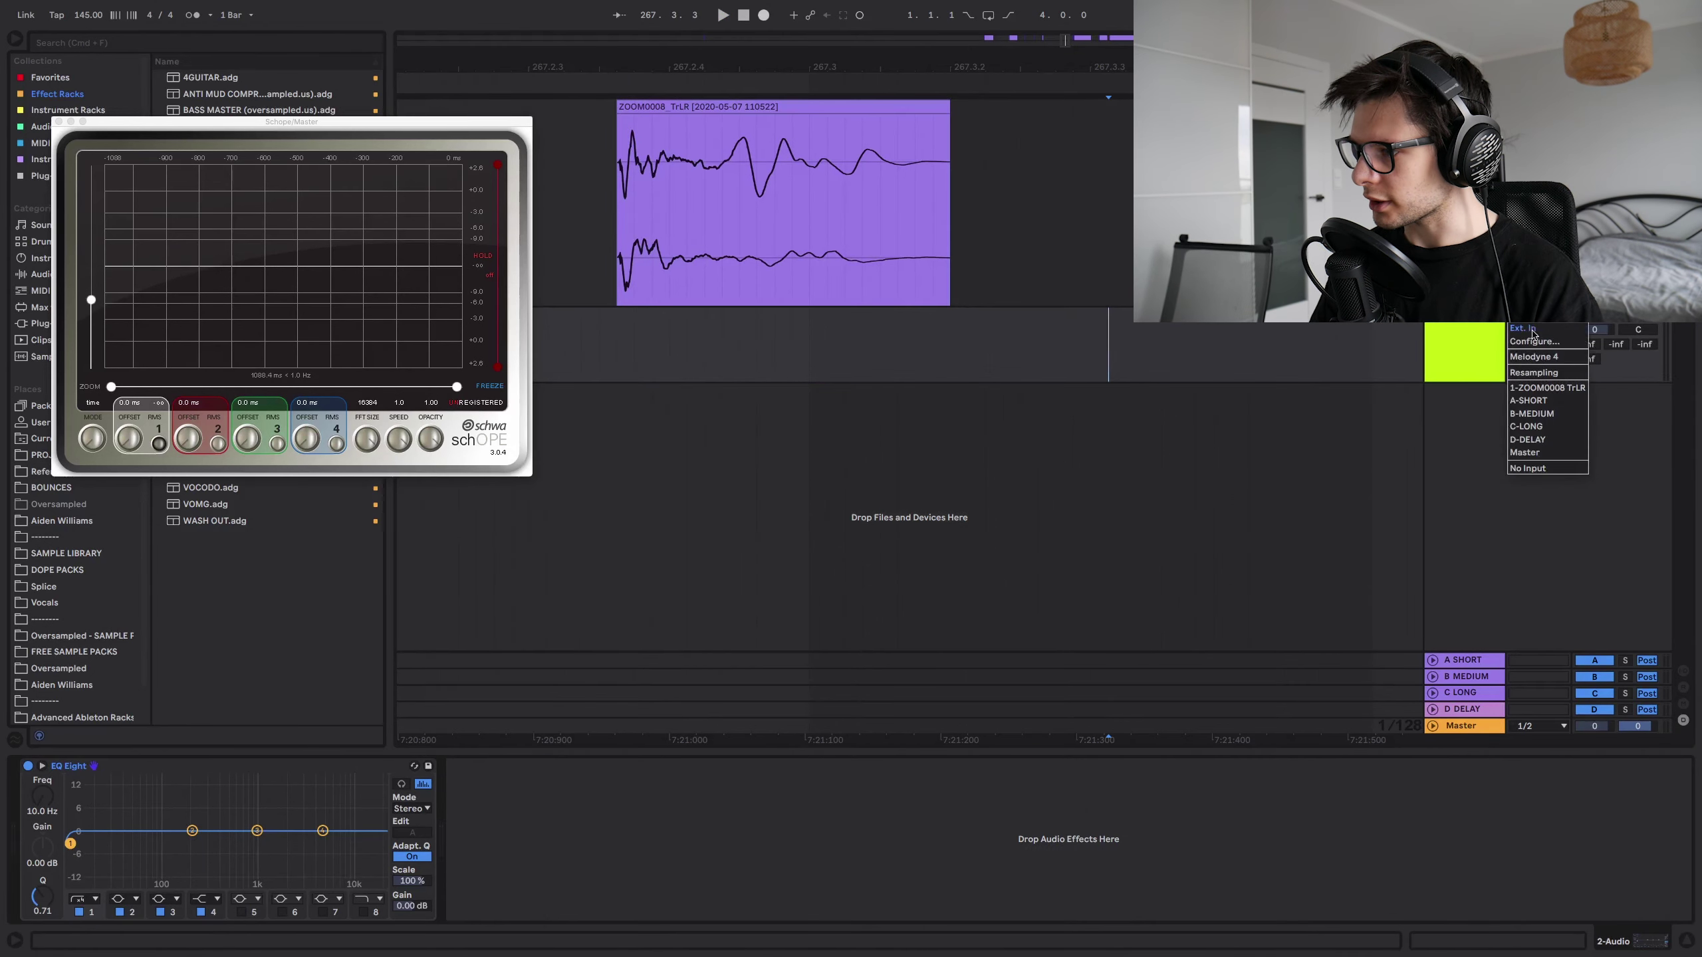
{"action": "left_click", "coordinate": [1547, 374]}
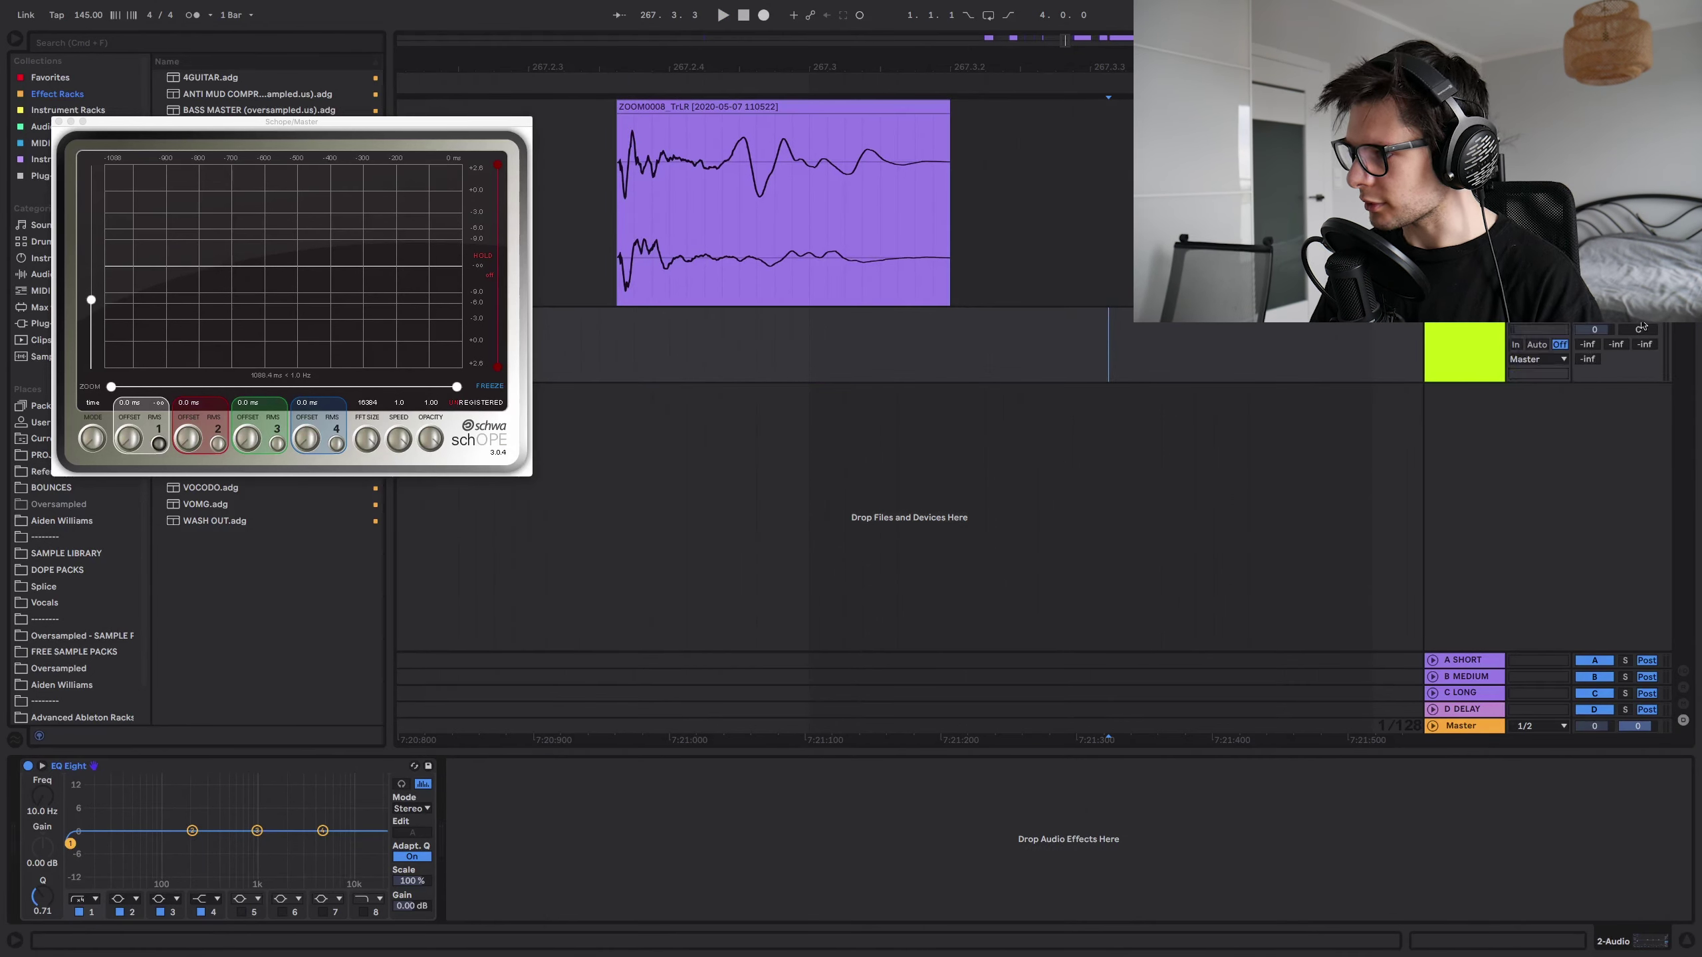
{"action": "left_click", "coordinate": [764, 113]}
{"action": "left_click", "coordinate": [764, 14]}
{"action": "key", "text": "space"}
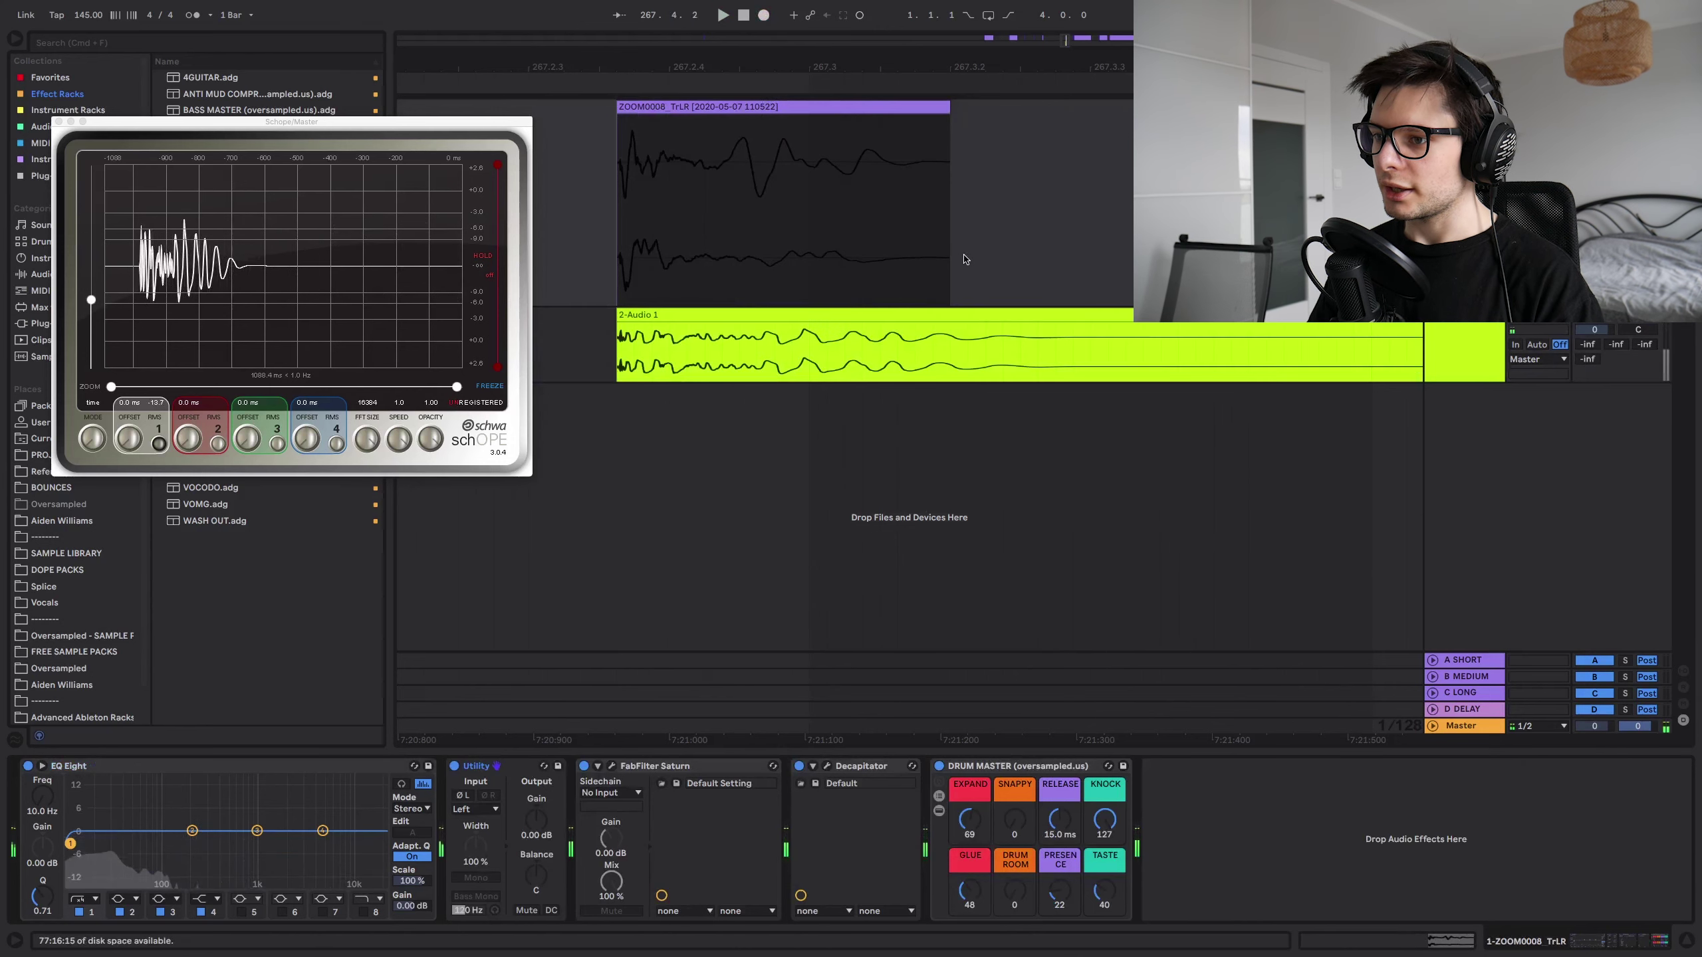
- Move the resampled clip past the original foley clip in the timeline and audition it
{"action": "scroll", "coordinate": [964, 259], "scroll_direction": "down", "scroll_amount": 3}
{"action": "left_click_drag", "start_coordinate": [888, 315], "coordinate": [1072, 314]}
{"action": "key", "text": "space"}
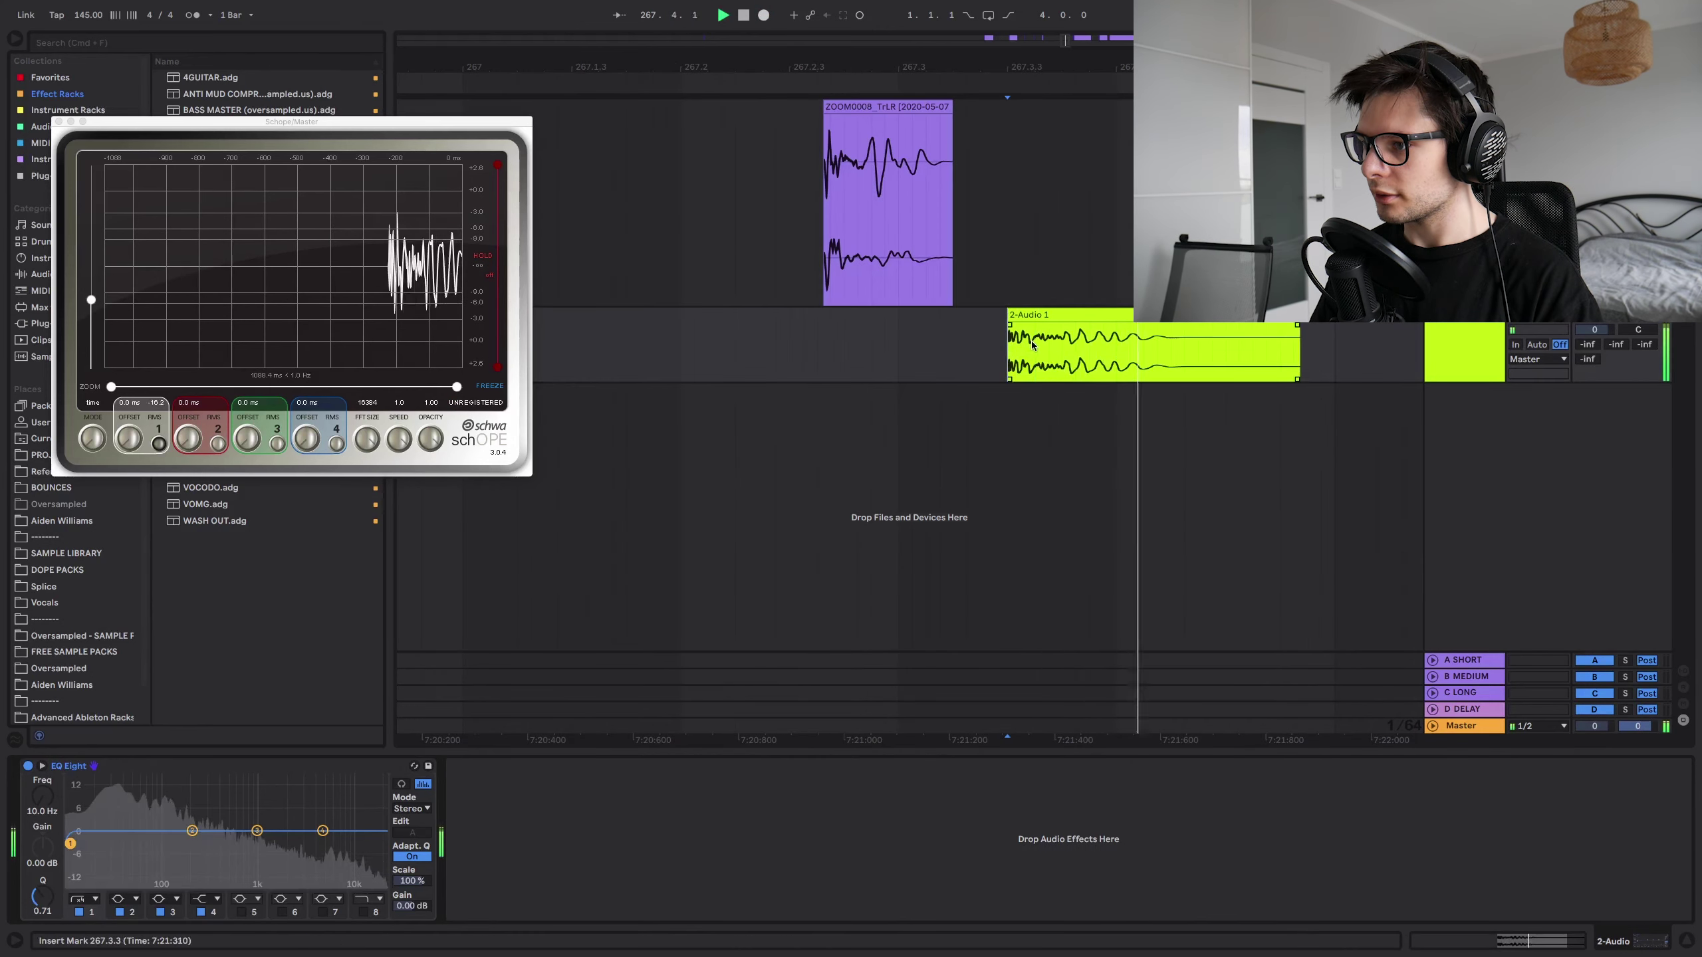
{"action": "key", "text": "space"}
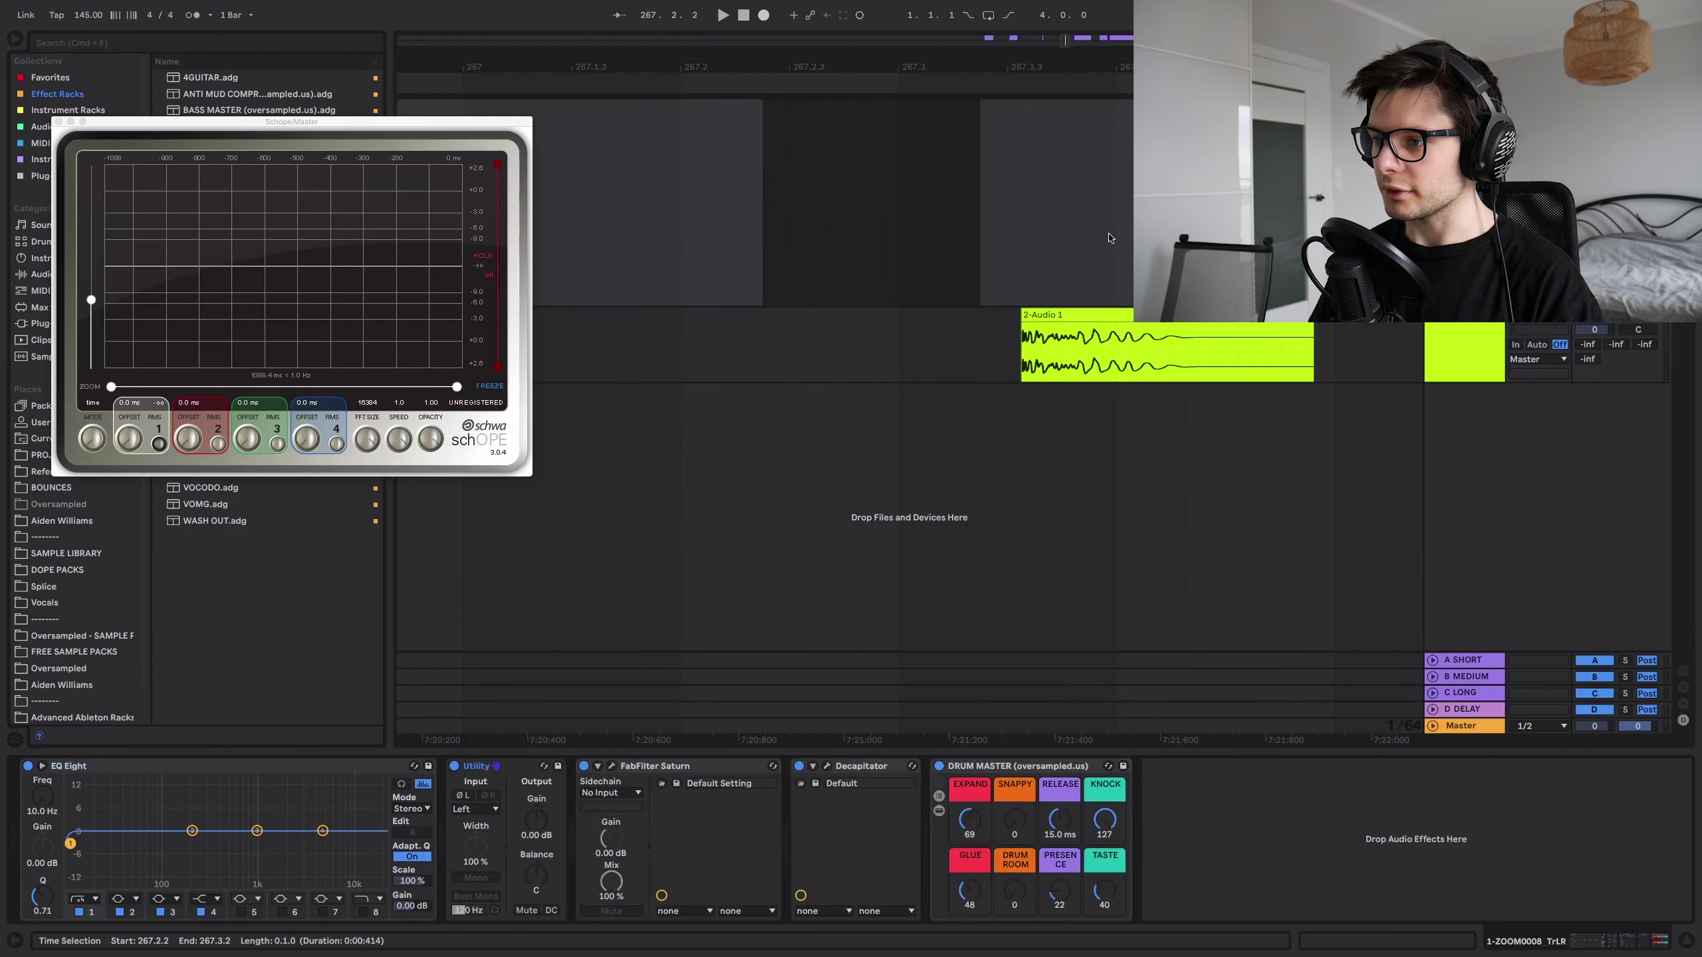
- Move the resampled clip to 267.3.1, shorten it to end at 267.3.3 with a fade-out, and replay it repeatedly
{"action": "left_click_drag", "start_coordinate": [1078, 316], "coordinate": [940, 328]}
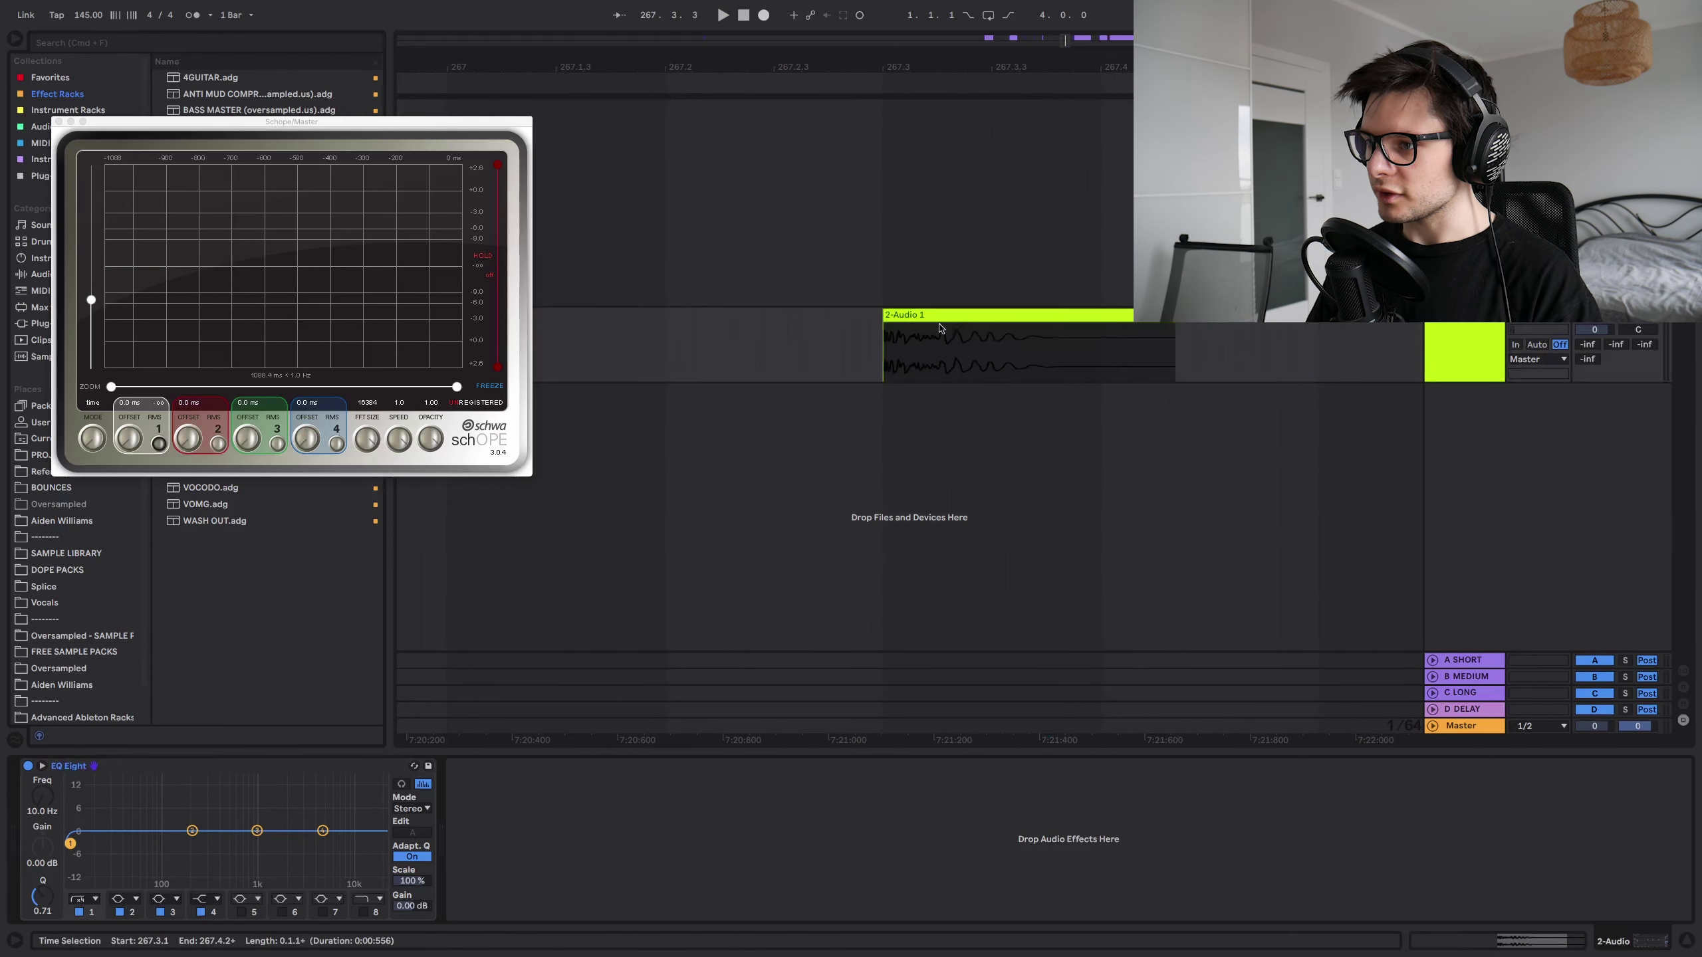
{"action": "left_click_drag", "start_coordinate": [1104, 356], "coordinate": [1004, 321]}
{"action": "key", "text": "space"}
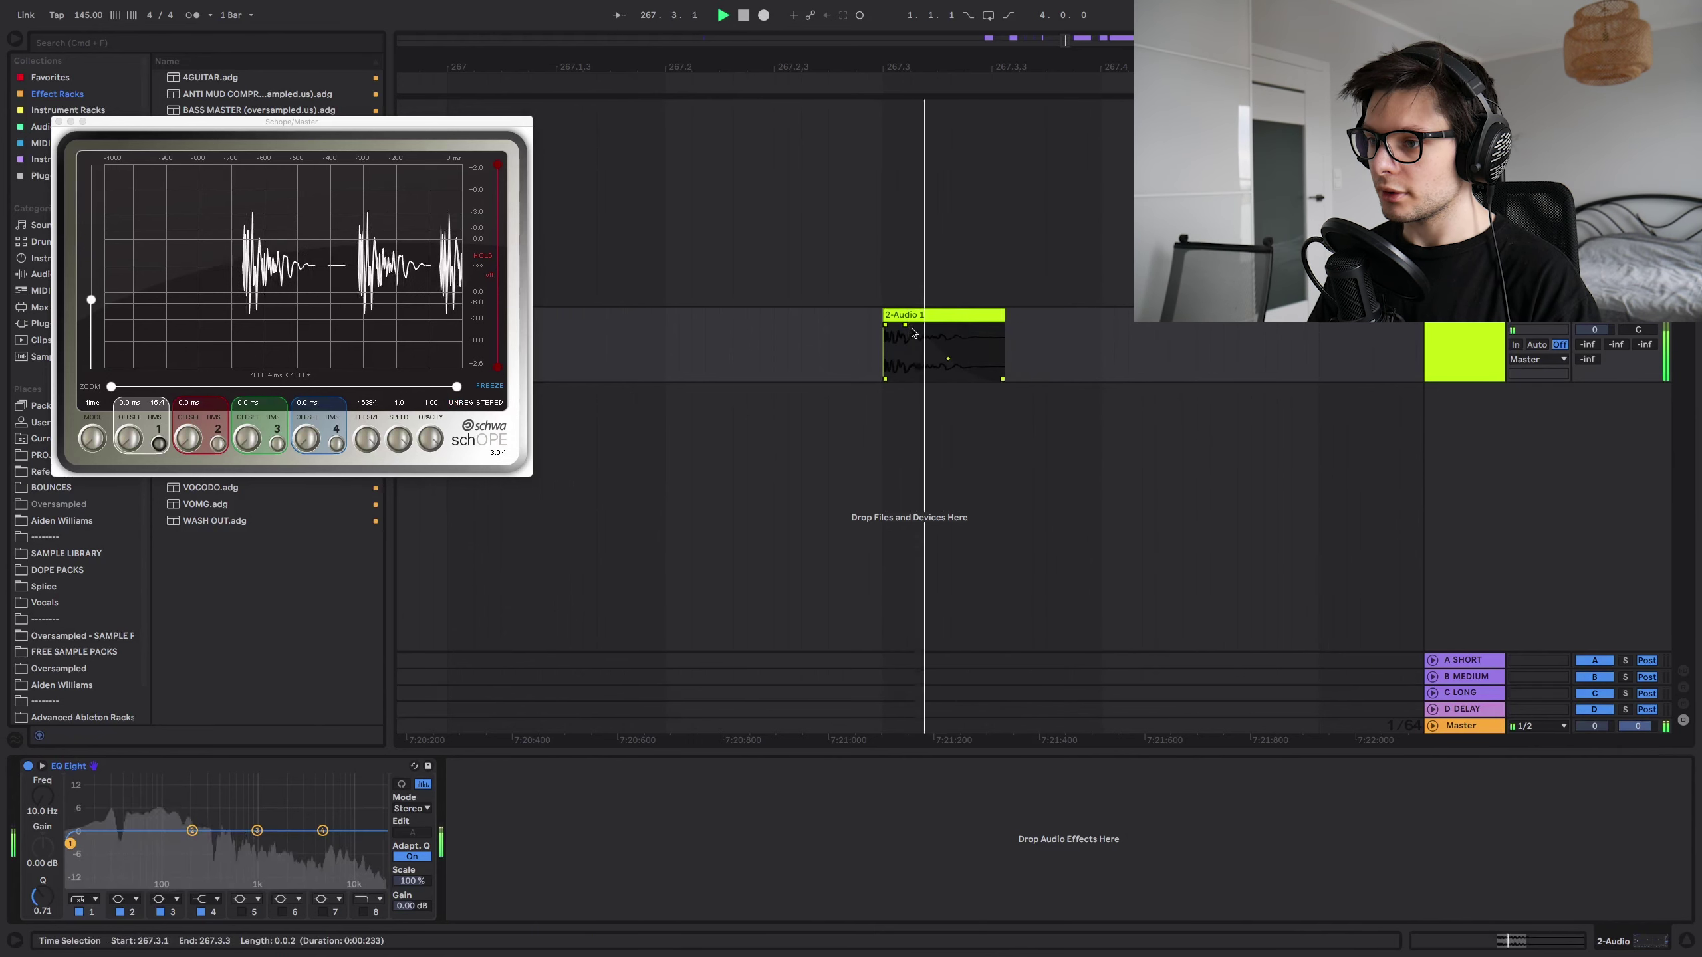
{"action": "key", "text": "space"}
{"action": "key", "text": "space"}
{"action": "key", "text": "space"}
{"action": "key", "text": "space"}
{"action": "key", "text": "space"}
{"action": "key", "text": "space"}
{"action": "key", "text": "space"}
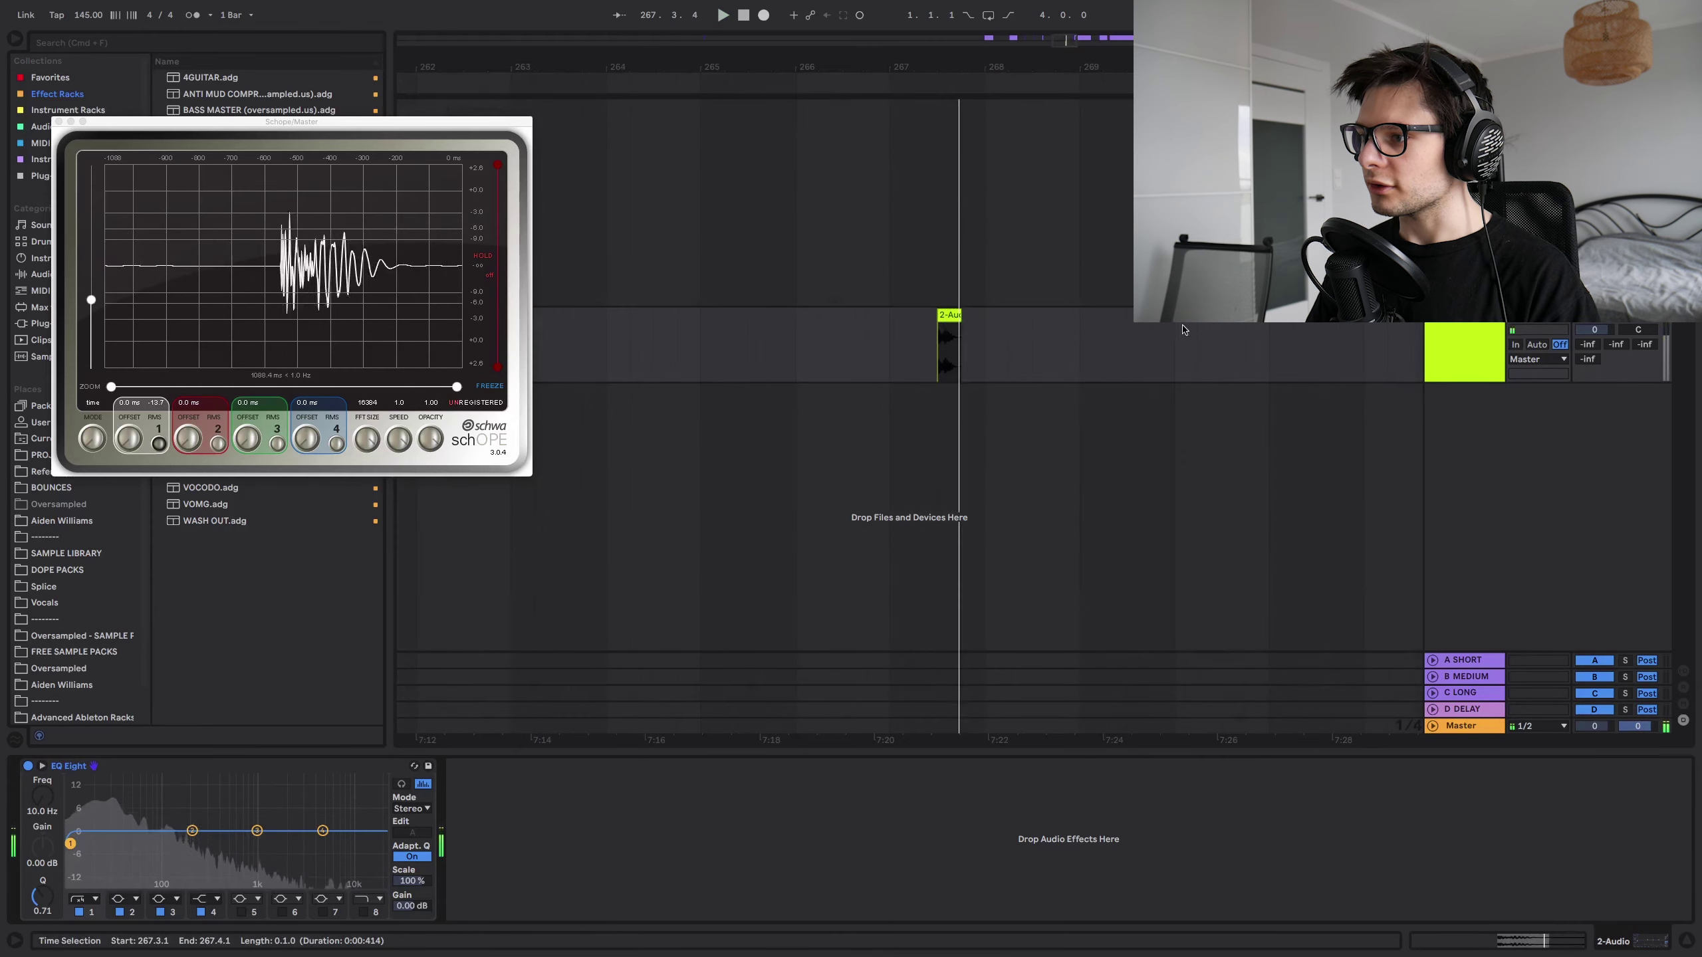
- Select the short foley clip near 270.3 and audition it through the effects chain
{"action": "scroll", "coordinate": [1185, 330], "scroll_direction": "right", "scroll_amount": 1}
{"action": "scroll", "coordinate": [968, 184], "scroll_direction": "right", "scroll_amount": 4}
{"action": "left_click", "coordinate": [973, 111]}
{"action": "key", "text": "space"}
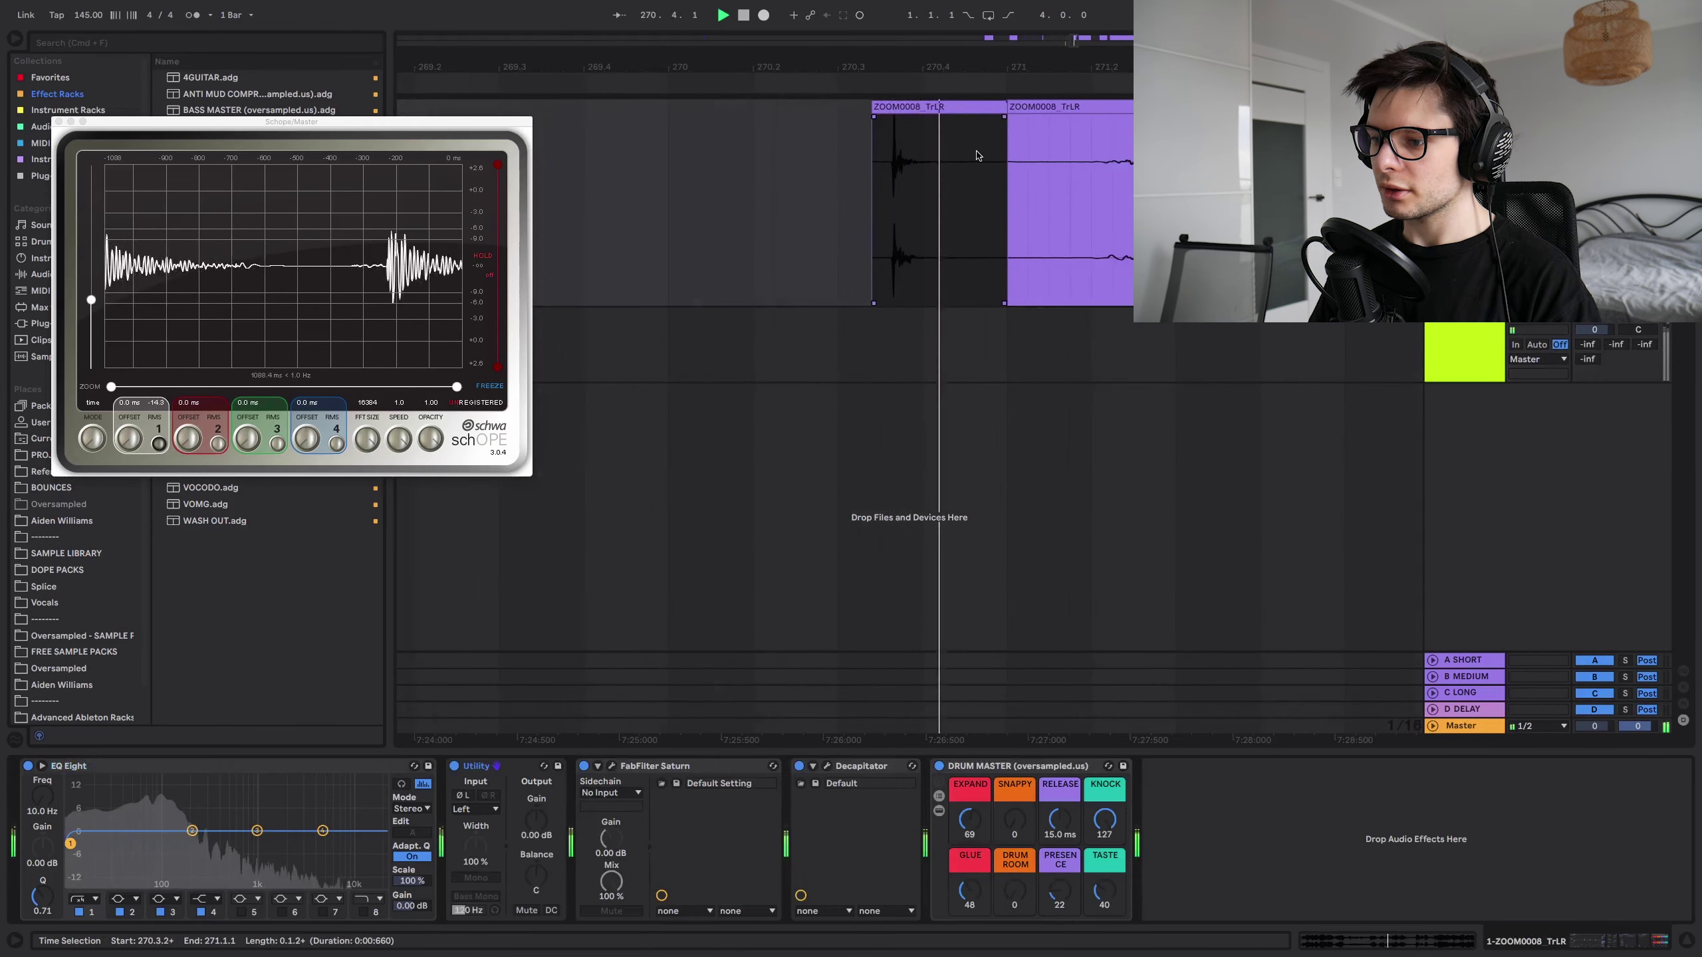
{"action": "key", "text": "space"}
{"action": "key", "text": "space"}
{"action": "key", "text": "space"}
{"action": "scroll", "coordinate": [902, 303], "scroll_direction": "down", "scroll_amount": 5}
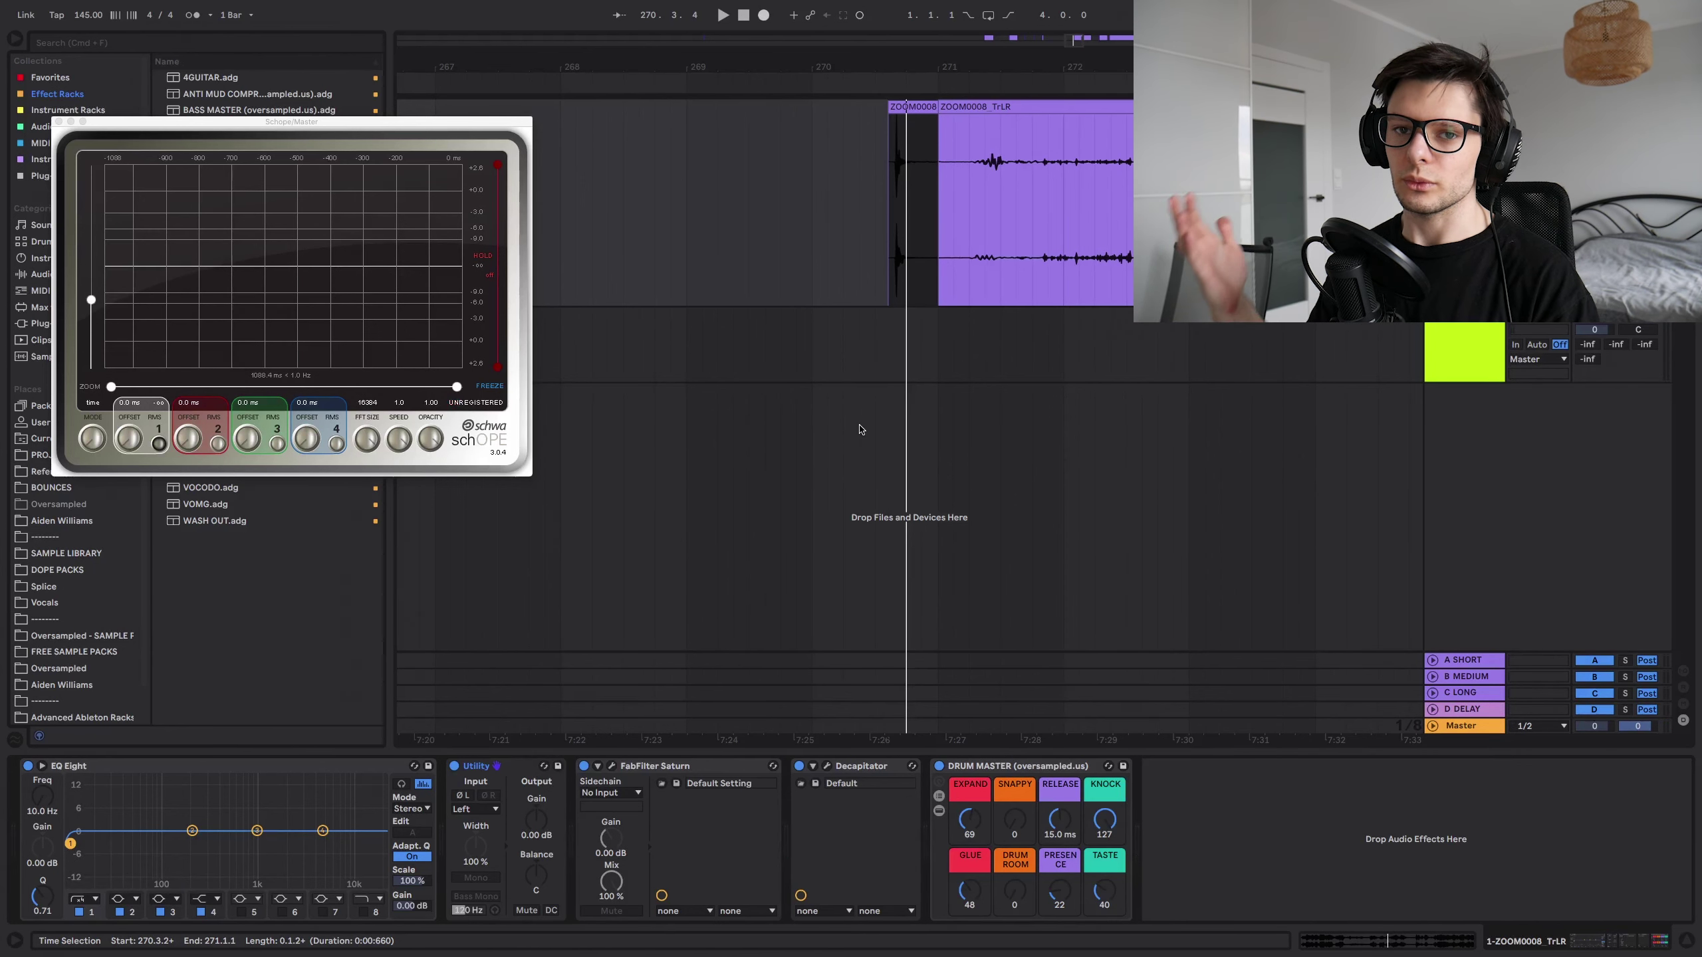
{"action": "key", "text": "space"}
{"action": "key", "text": "space"}
{"action": "scroll", "coordinate": [890, 225], "scroll_direction": "up", "scroll_amount": 10}
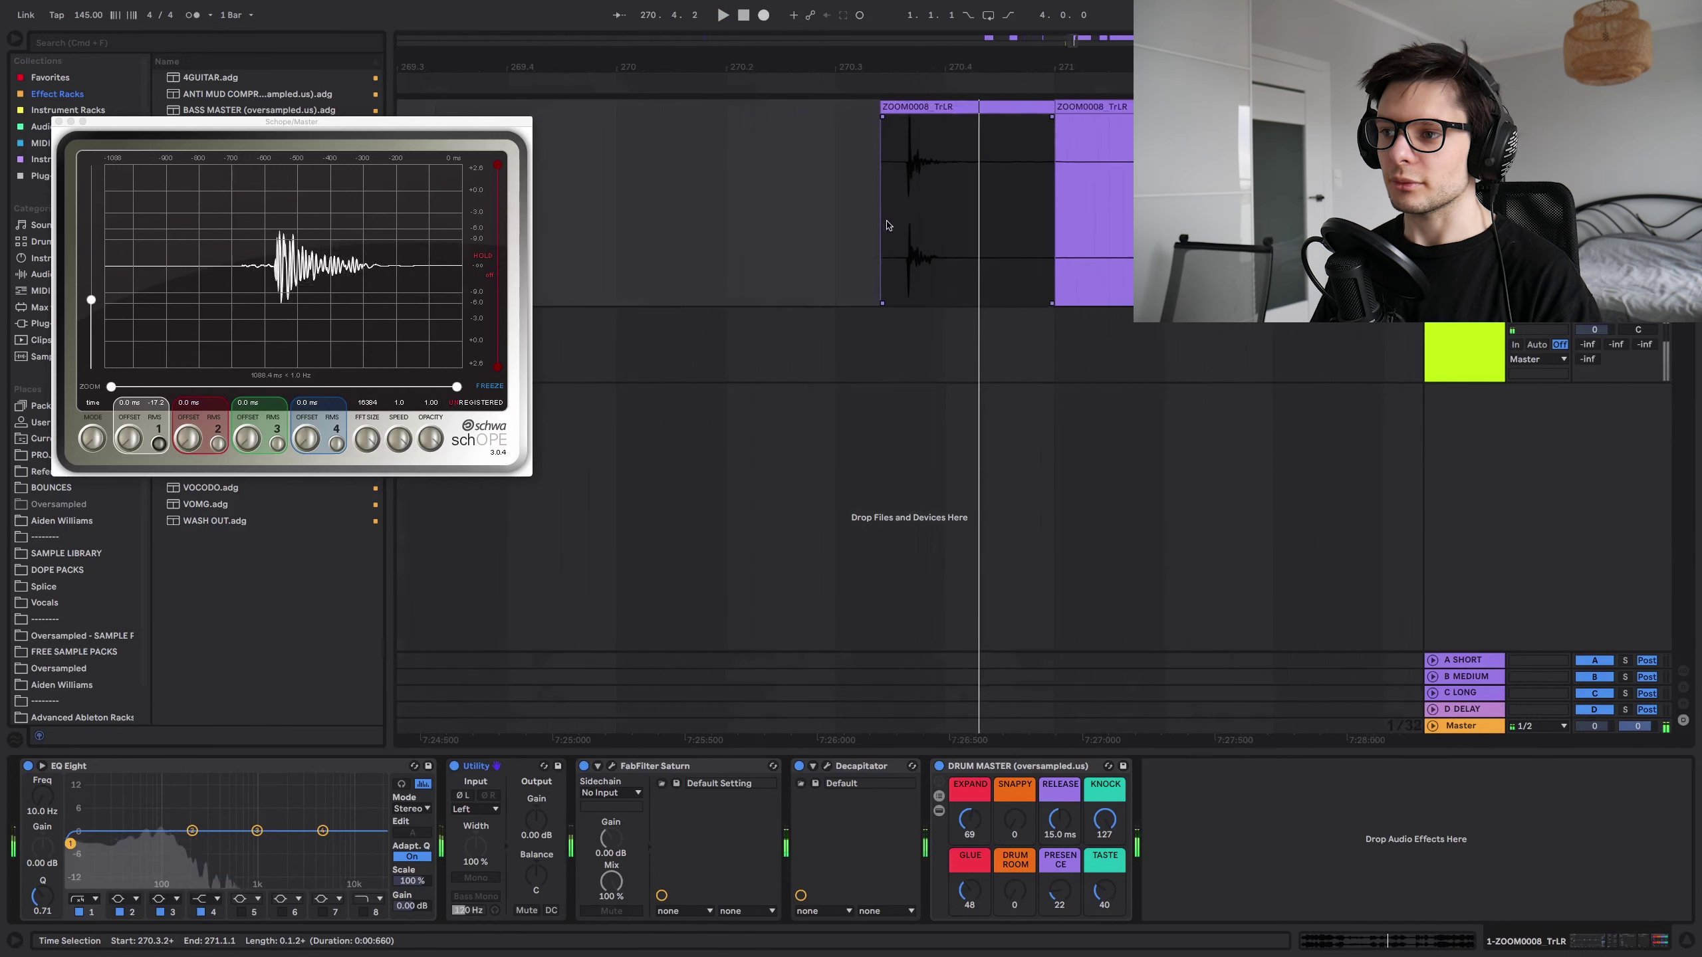
- Delete the lead-in before the foley hit near 270.3 and record the processed hit onto the resampling track
{"action": "left_click_drag", "start_coordinate": [779, 165], "coordinate": [930, 177]}
{"action": "key", "text": "Delete"}
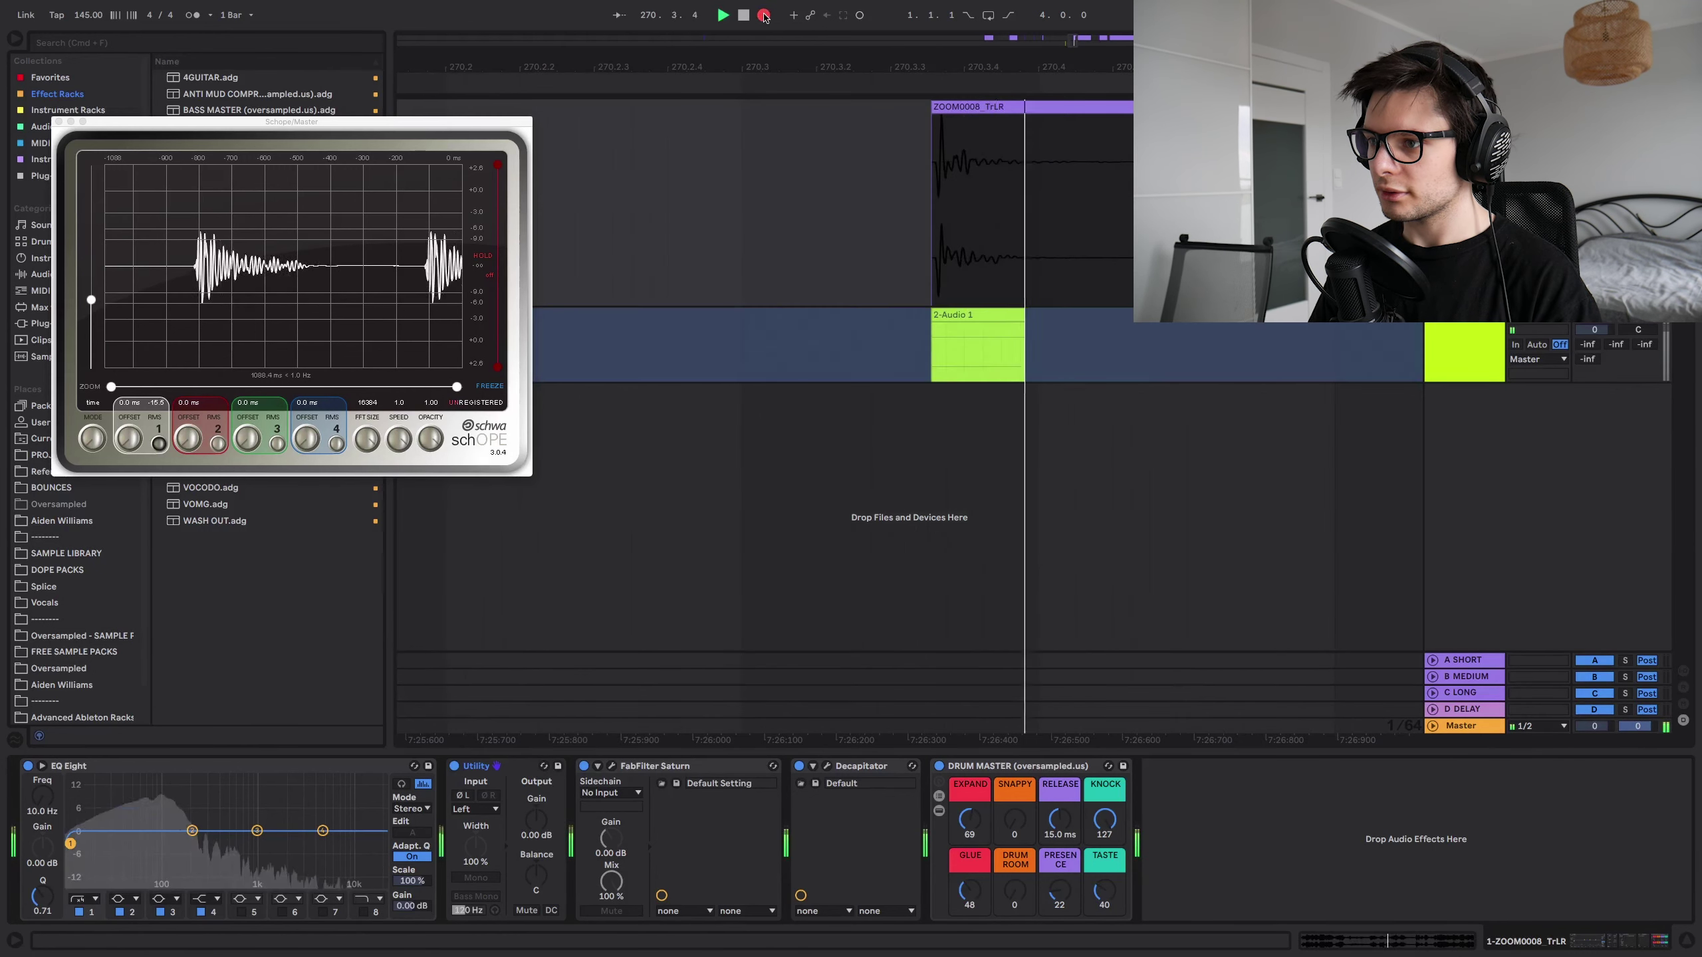
{"action": "key", "text": "space"}
- Move the newly resampled clip to 270.2.1, adjust its fade and audition it repeatedly
{"action": "left_click_drag", "start_coordinate": [1063, 310], "coordinate": [806, 313]}
{"action": "key", "text": "space"}
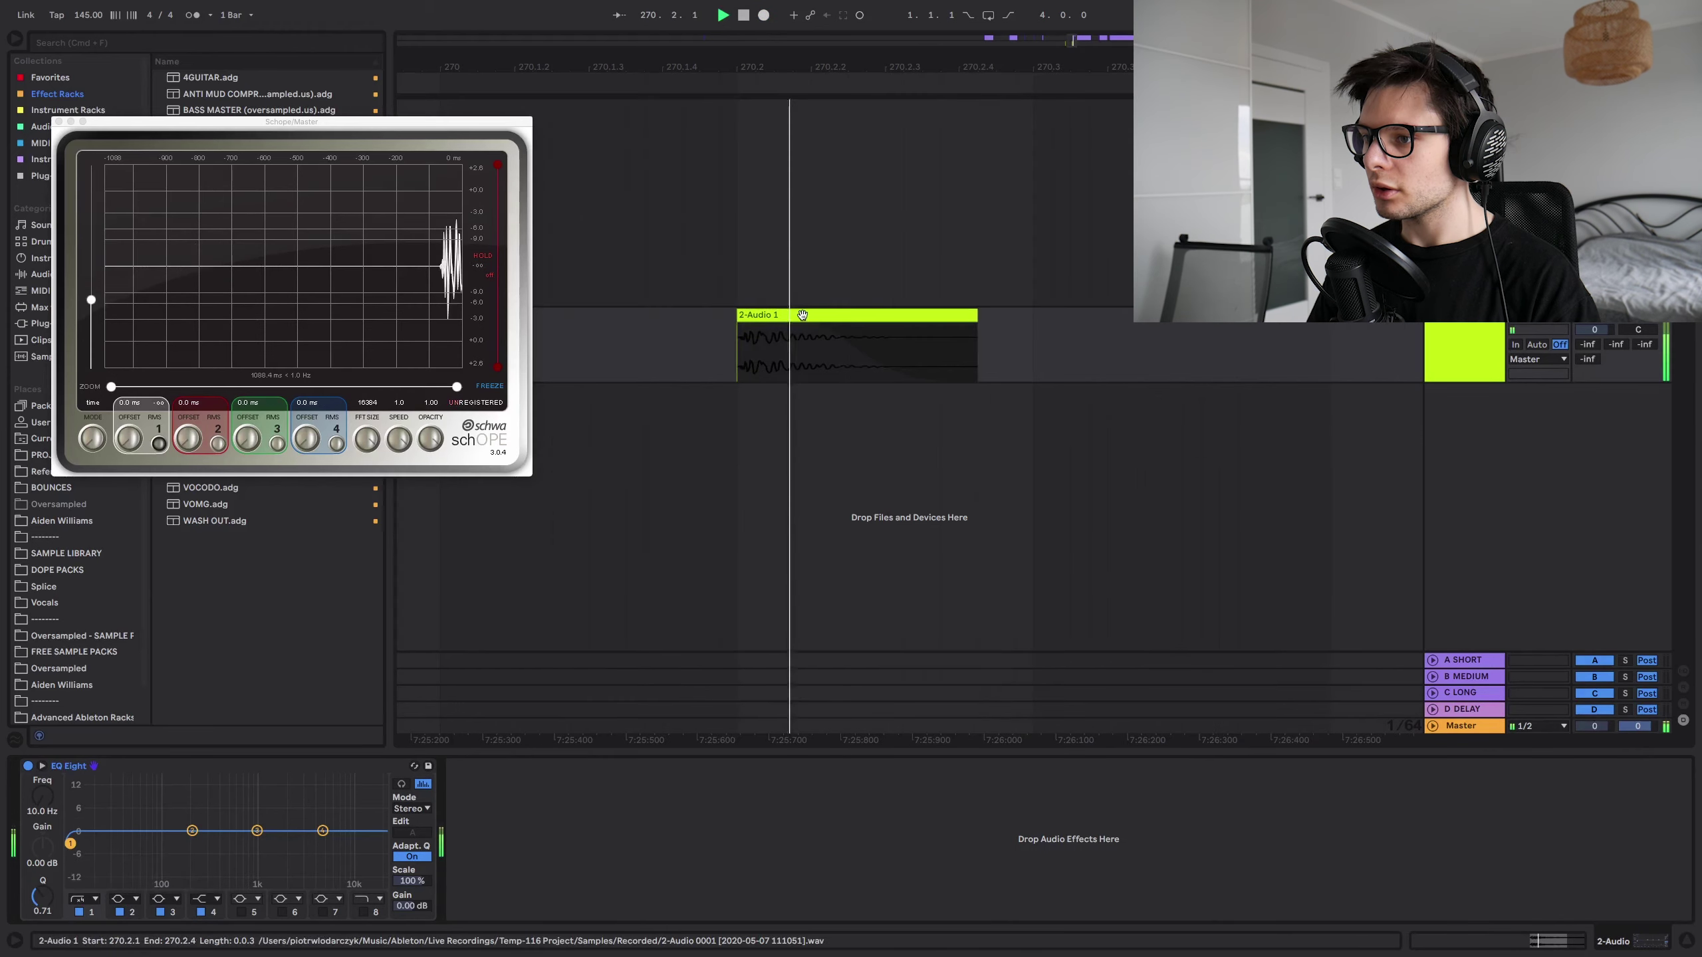
{"action": "key", "text": "space"}
{"action": "key", "text": "space"}
{"action": "left_click_drag", "start_coordinate": [806, 326], "coordinate": [816, 327]}
{"action": "key", "text": "space"}
{"action": "key", "text": "space"}
{"action": "key", "text": "space"}
{"action": "key", "text": "space"}
{"action": "key", "text": "space"}
{"action": "key", "text": "space"}
{"action": "key", "text": "space"}
{"action": "key", "text": "space"}
{"action": "key", "text": "space"}
{"action": "key", "text": "space"}
{"action": "key", "text": "space"}
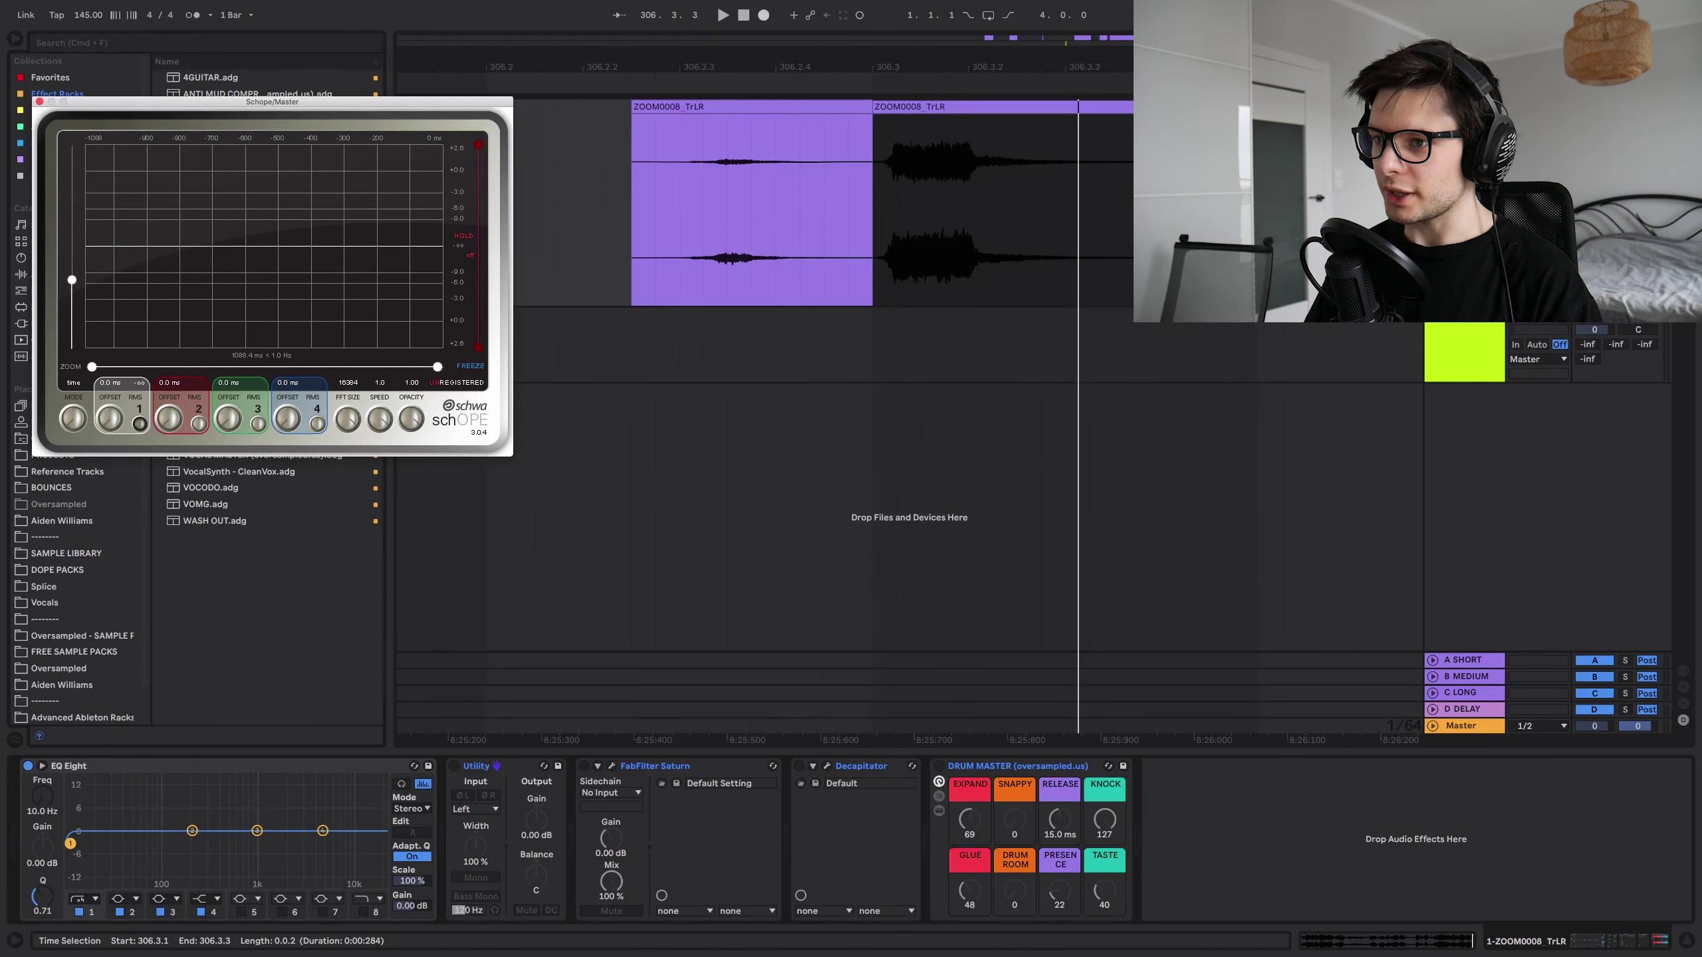
- Audition the foley clip at 306.3.1 and examine its waveform in the sample editor
{"action": "left_click", "coordinate": [794, 101]}
{"action": "key", "text": "space"}
{"action": "key", "text": "space"}
{"action": "key", "text": "space"}
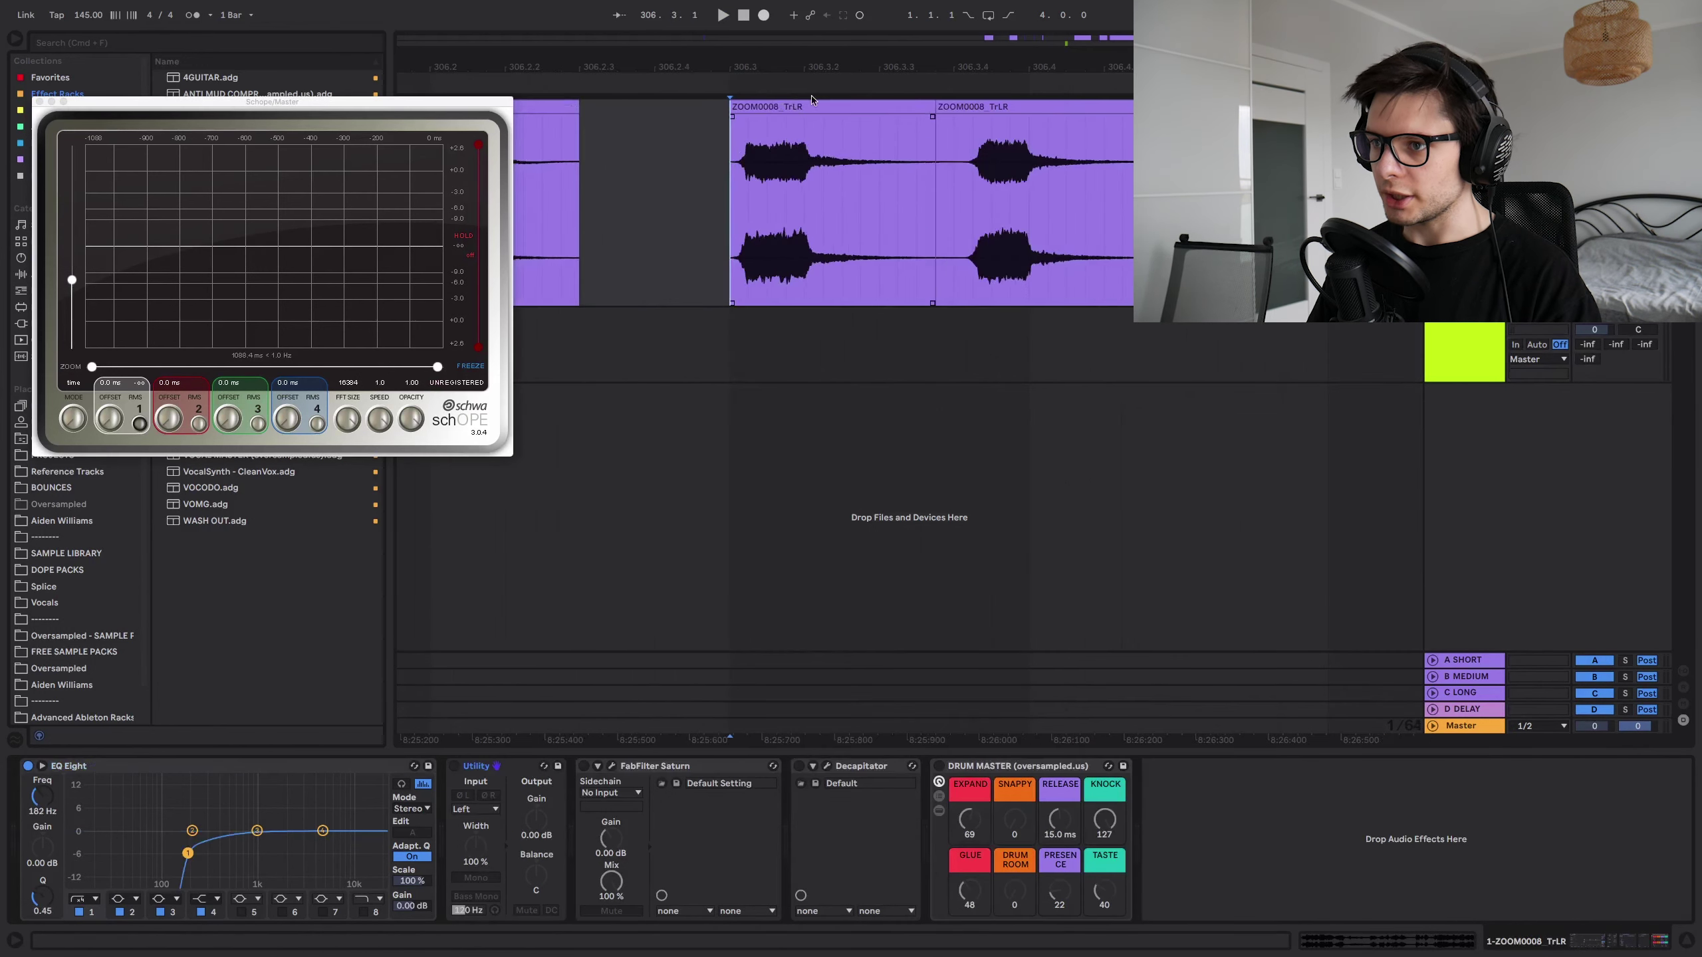
{"action": "double_click", "coordinate": [806, 106]}
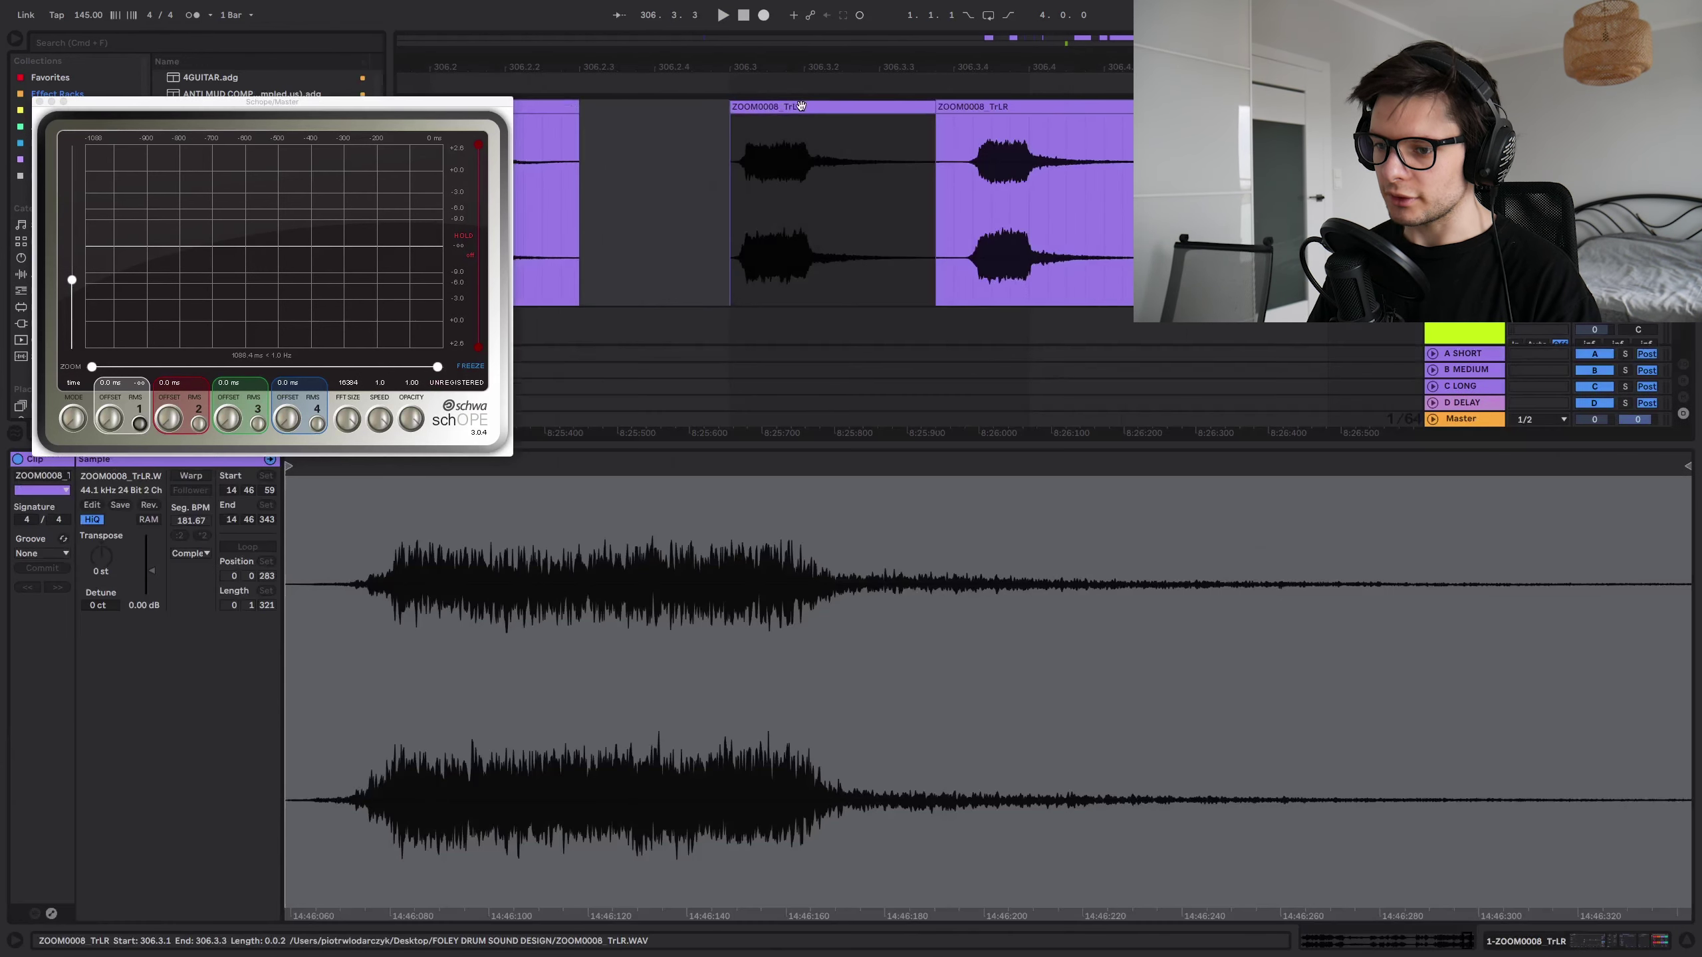
{"action": "key", "text": "space"}
{"action": "left_click", "coordinate": [1621, 943]}
{"action": "scroll", "coordinate": [717, 164], "scroll_direction": "up", "scroll_amount": 3}
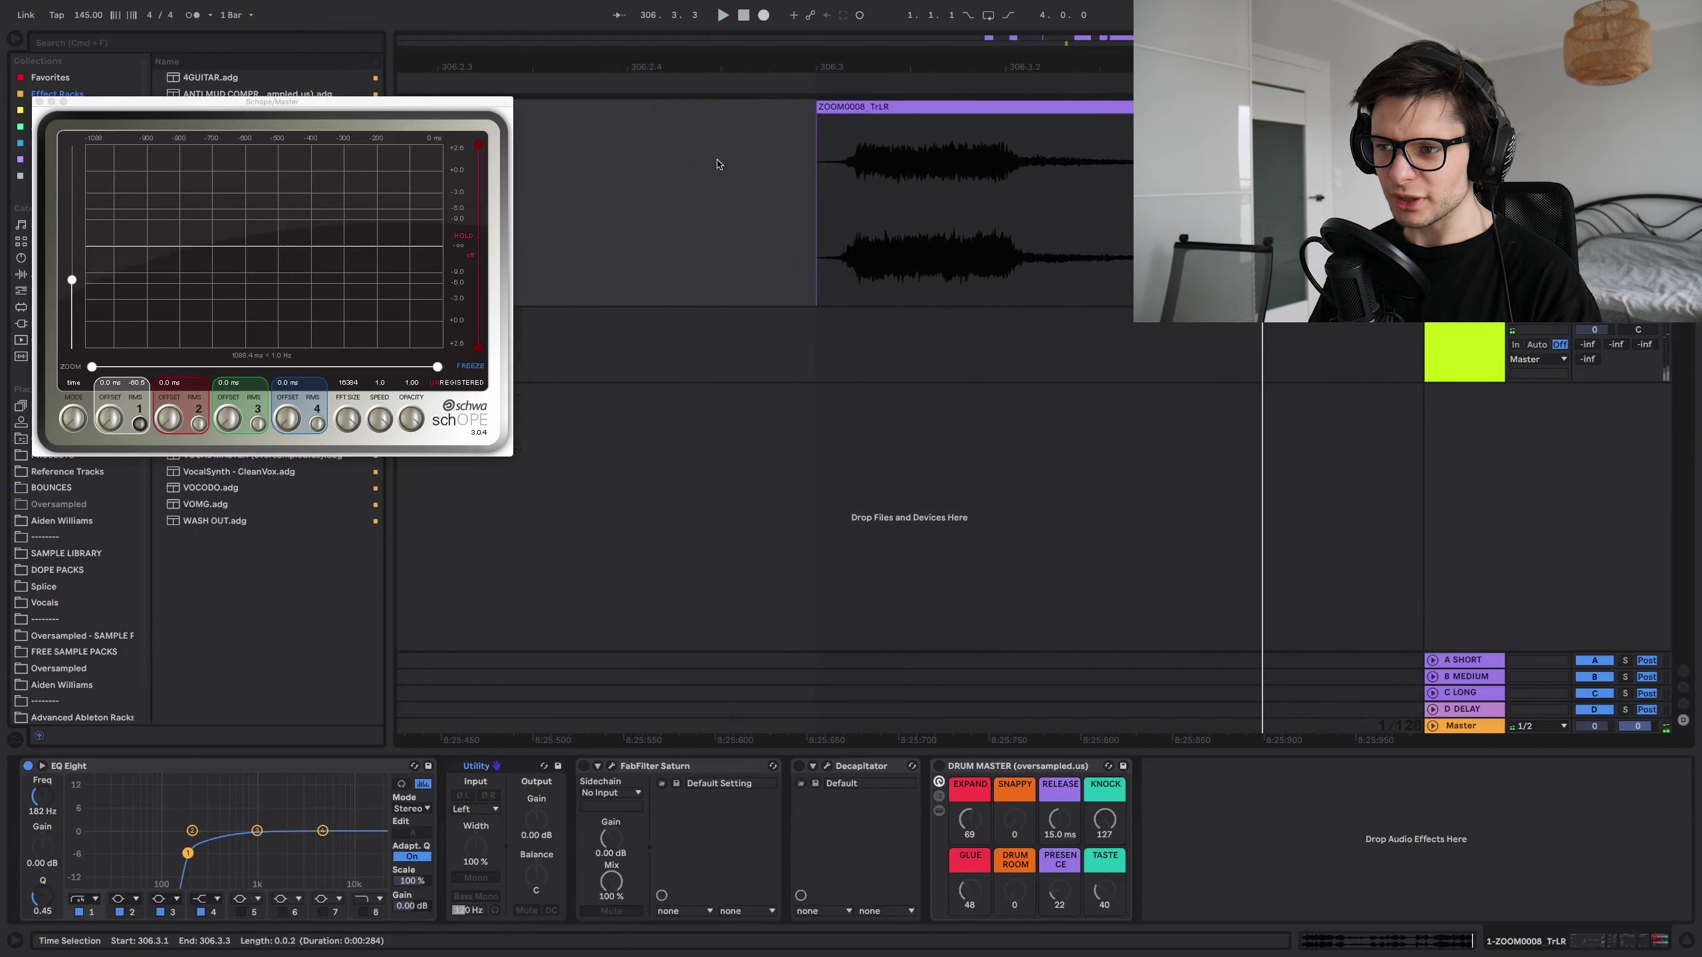
- Trim the foley clip at 306.3.1 to its short noise burst, shape it with a fade-in and fade-out, and audition it
{"action": "left_click", "coordinate": [864, 149]}
{"action": "left_click_drag", "start_coordinate": [819, 116], "coordinate": [864, 108]}
{"action": "scroll", "coordinate": [1002, 173], "scroll_direction": "right", "scroll_amount": 3}
{"action": "left_click", "coordinate": [1003, 177]}
{"action": "left_click", "coordinate": [717, 109]}
{"action": "key", "text": "space"}
{"action": "key", "text": "space"}
{"action": "key", "text": "space"}
{"action": "key", "text": "space"}
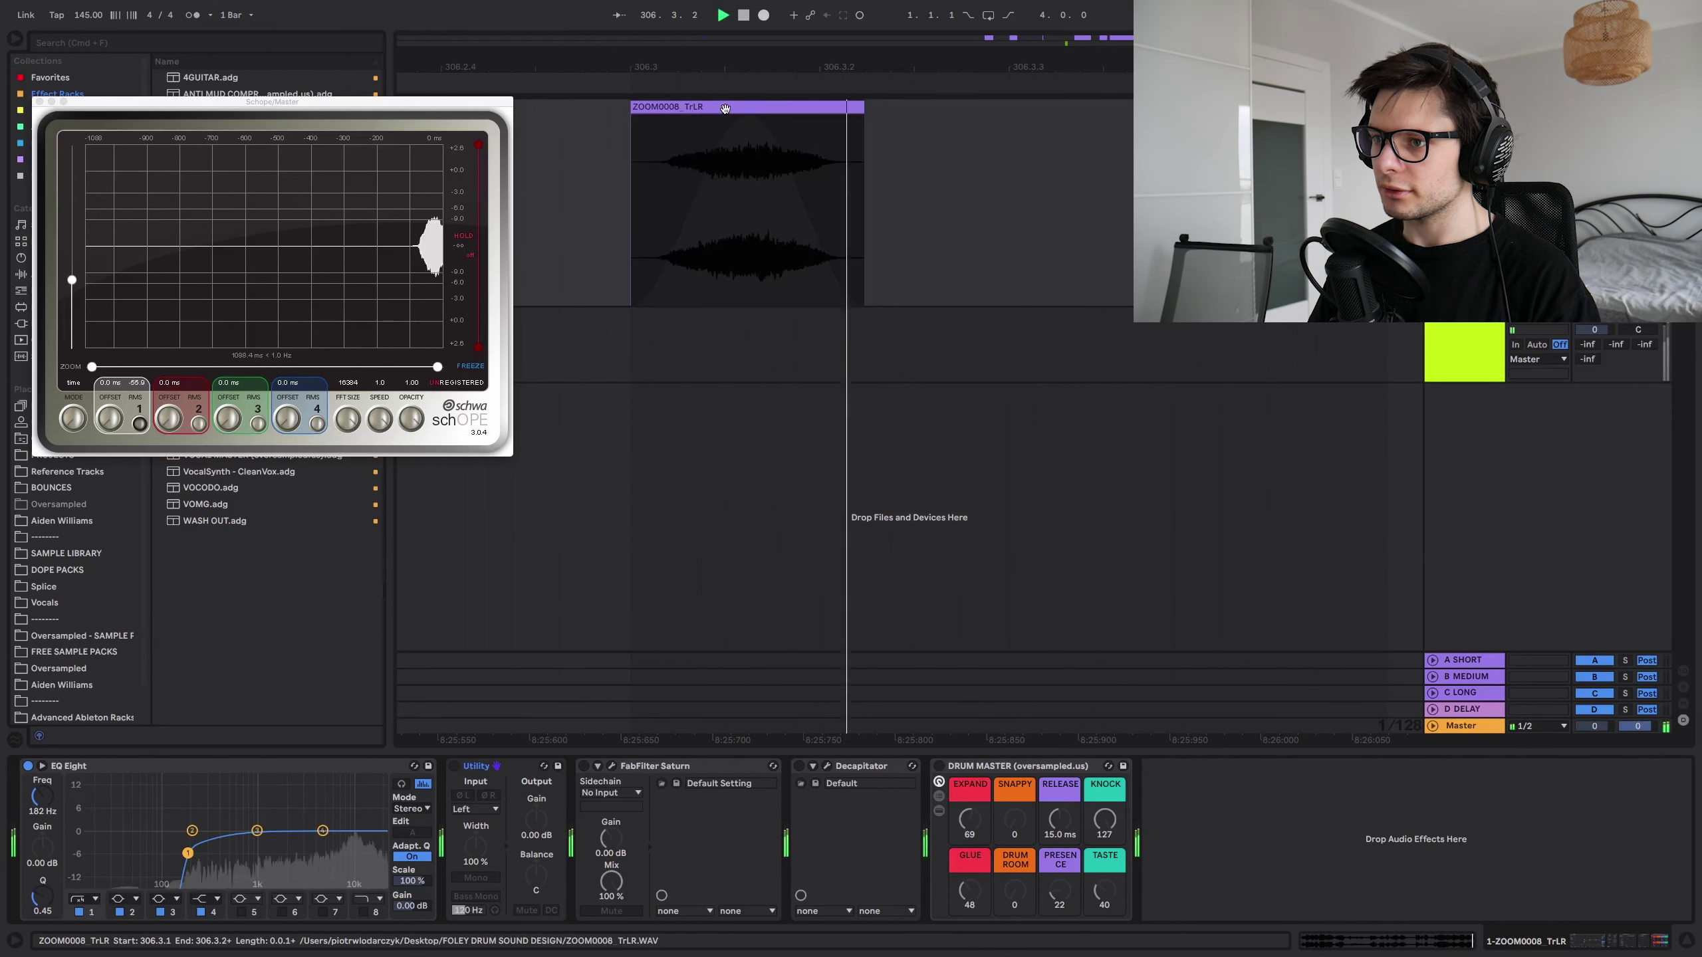
- In EQ Eight, move band 3 to 9.70 kHz at -4.17 dB and raise the low-cut to 904 Hz
{"action": "left_click", "coordinate": [701, 180]}
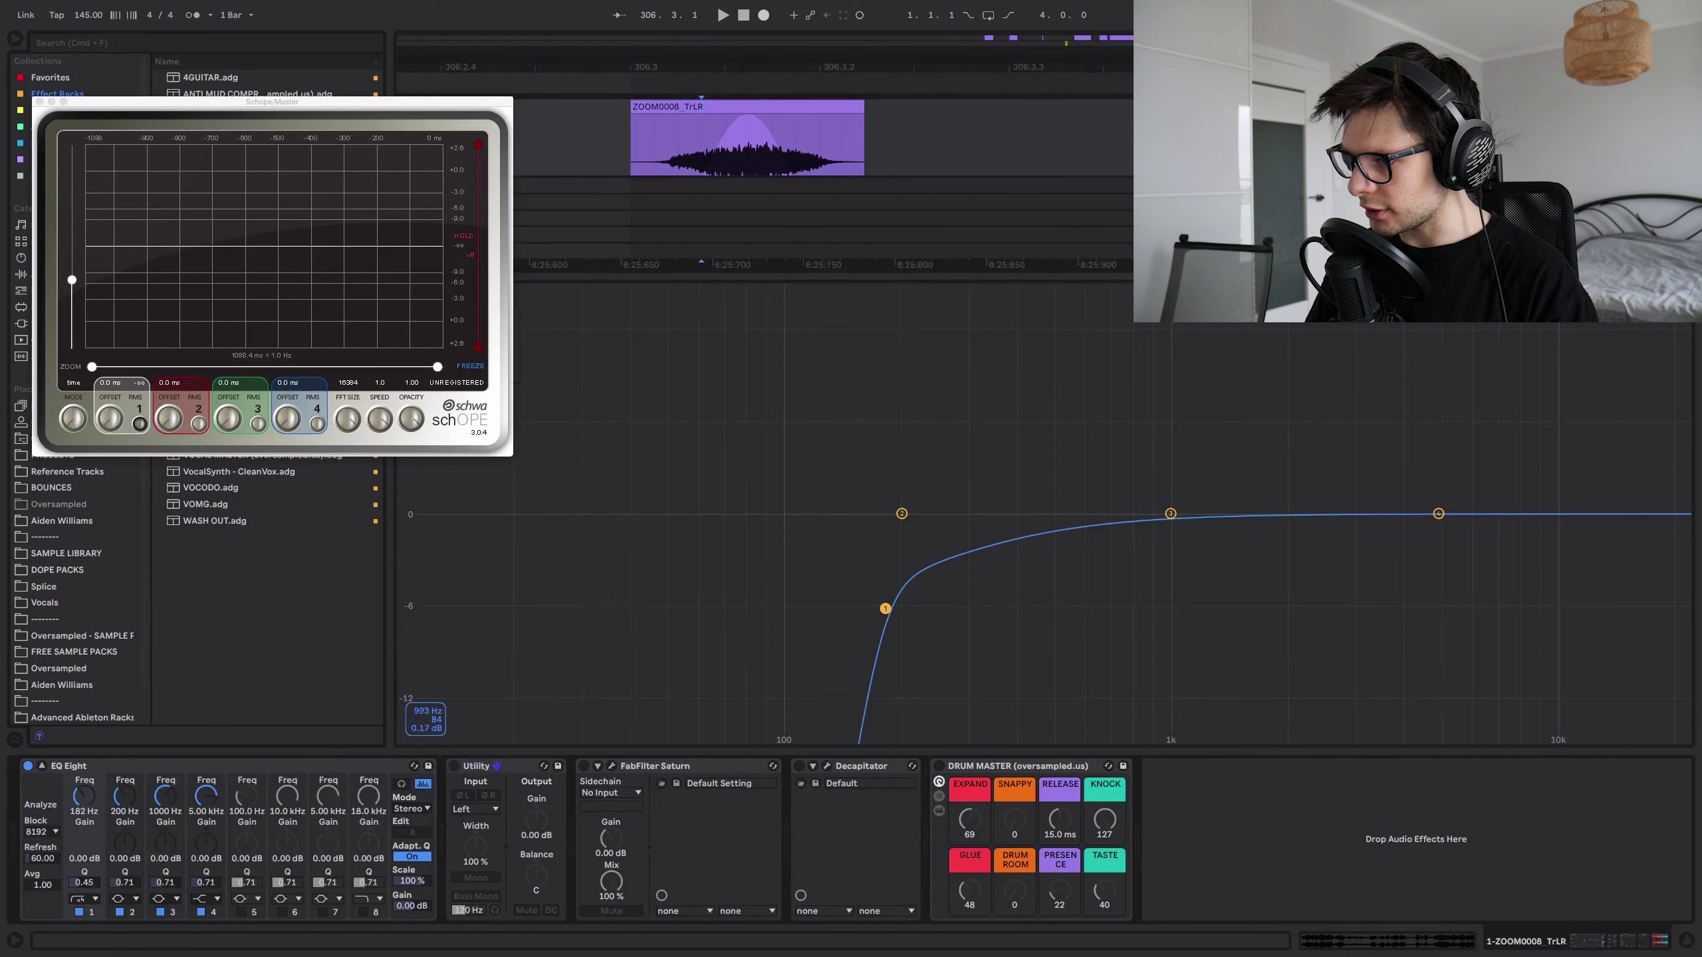
{"action": "key", "text": "space"}
{"action": "left_click_drag", "start_coordinate": [1171, 513], "coordinate": [1548, 576]}
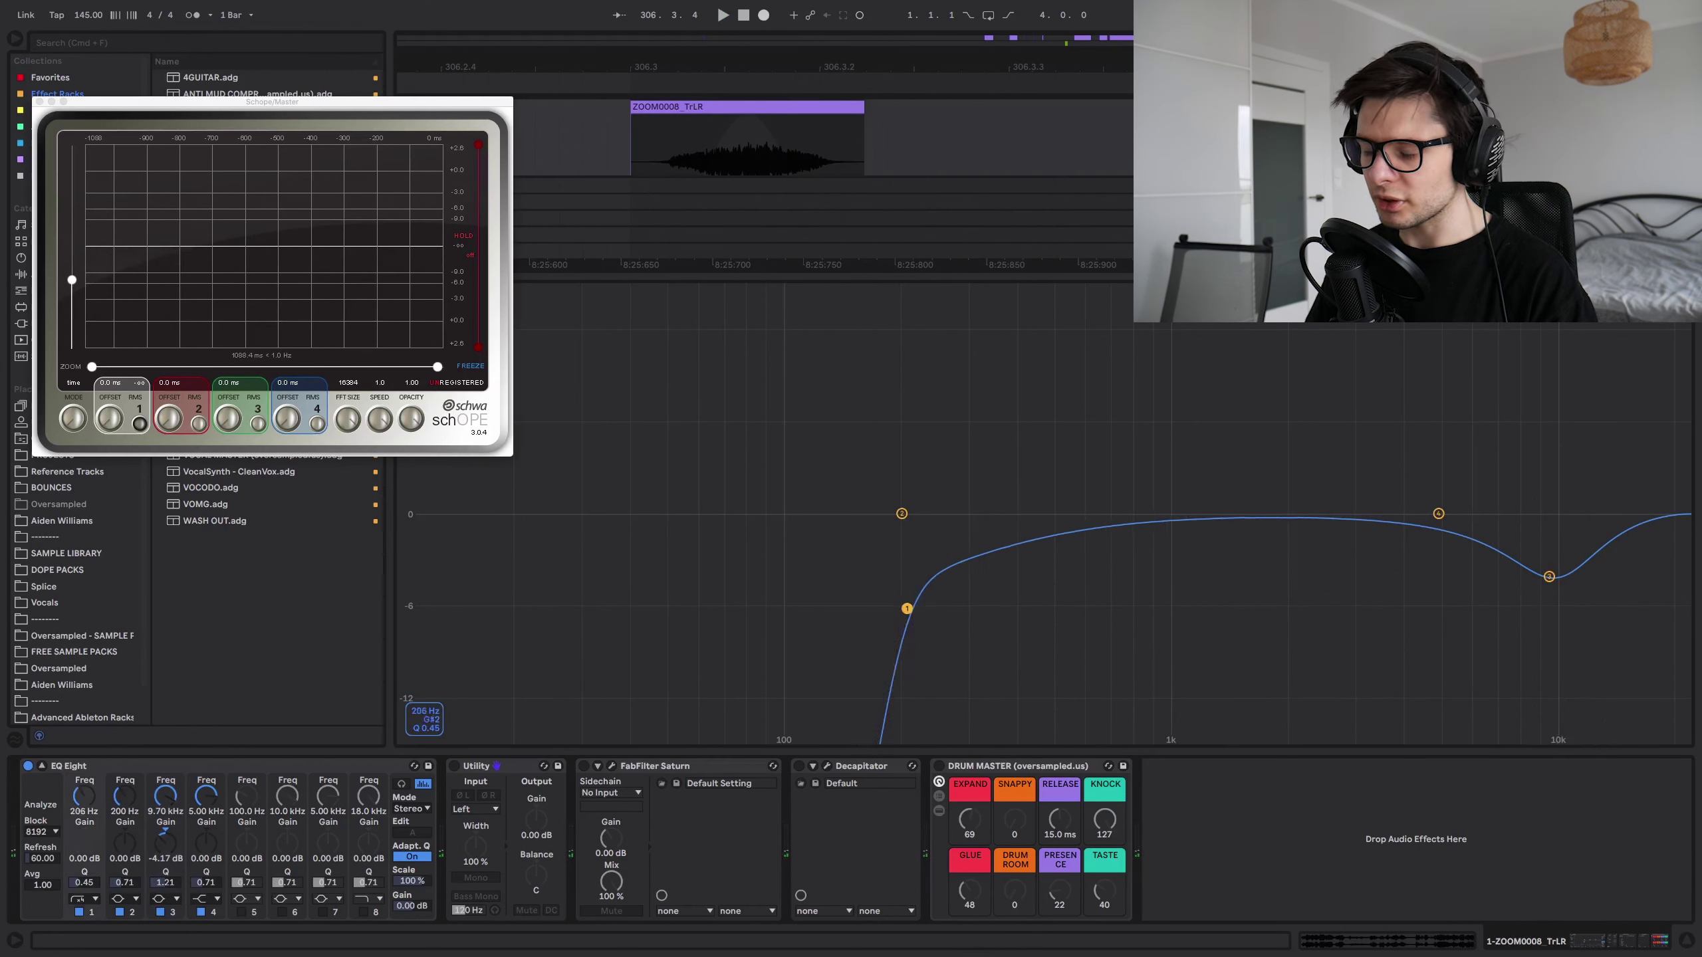
{"action": "left_click_drag", "start_coordinate": [947, 608], "coordinate": [1153, 614]}
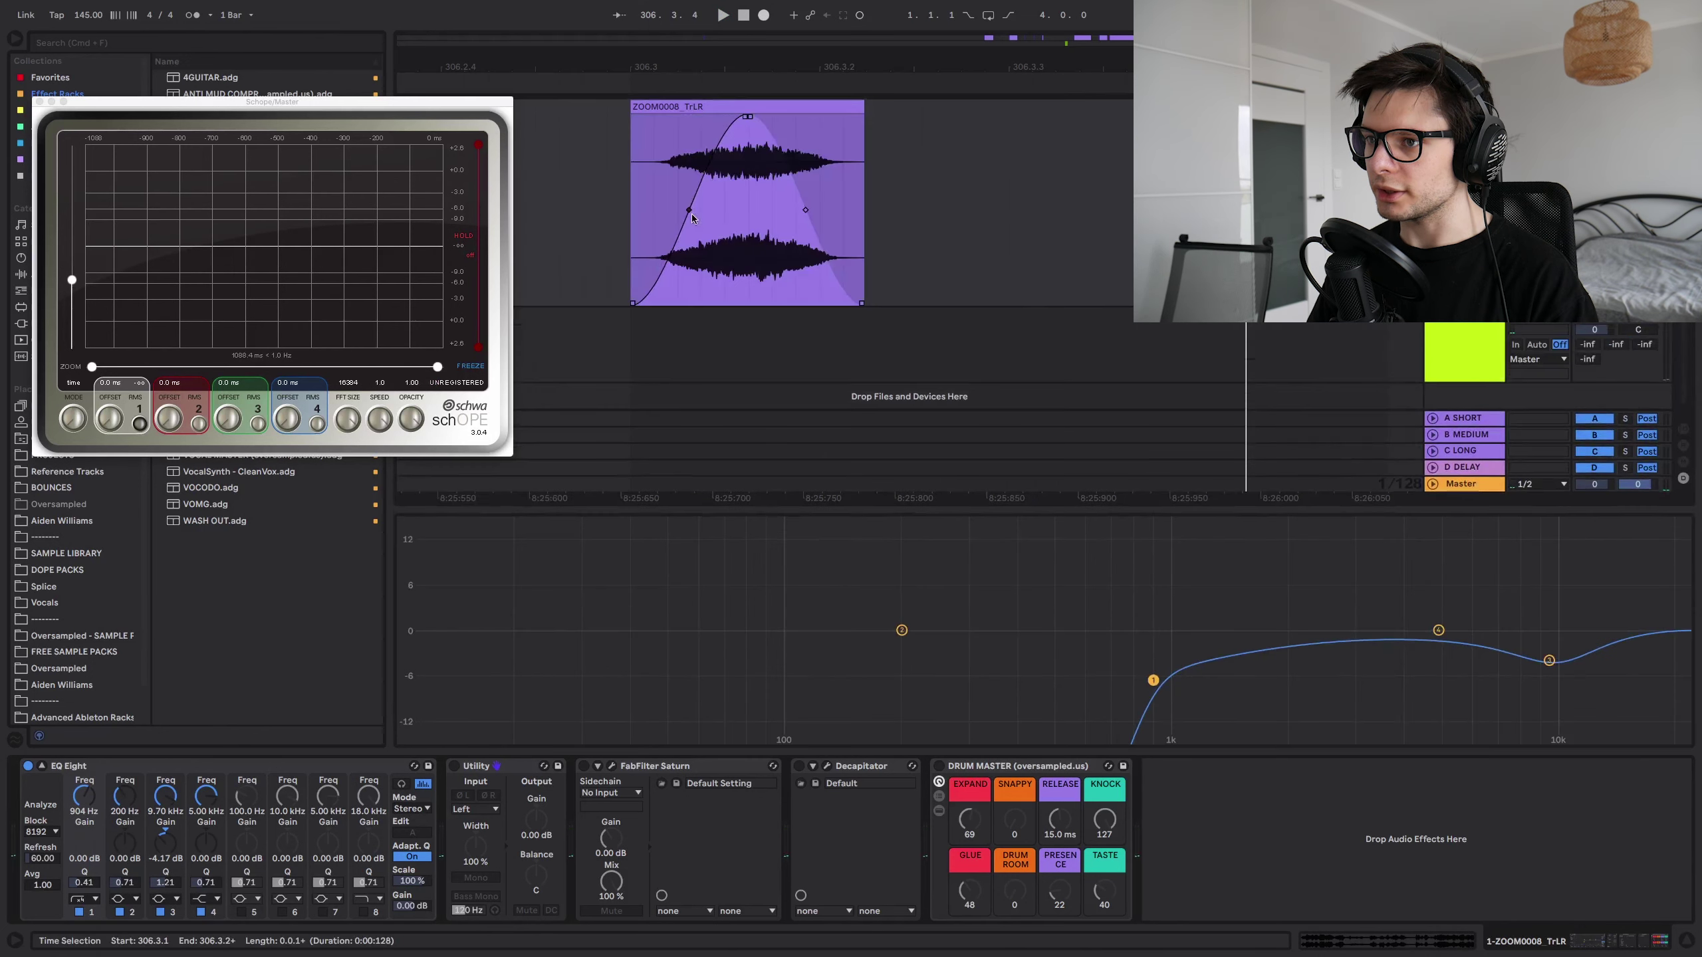
- Enable Utility and switch its input channel to Right while playing the faded foley clip
{"action": "left_click", "coordinate": [714, 106]}
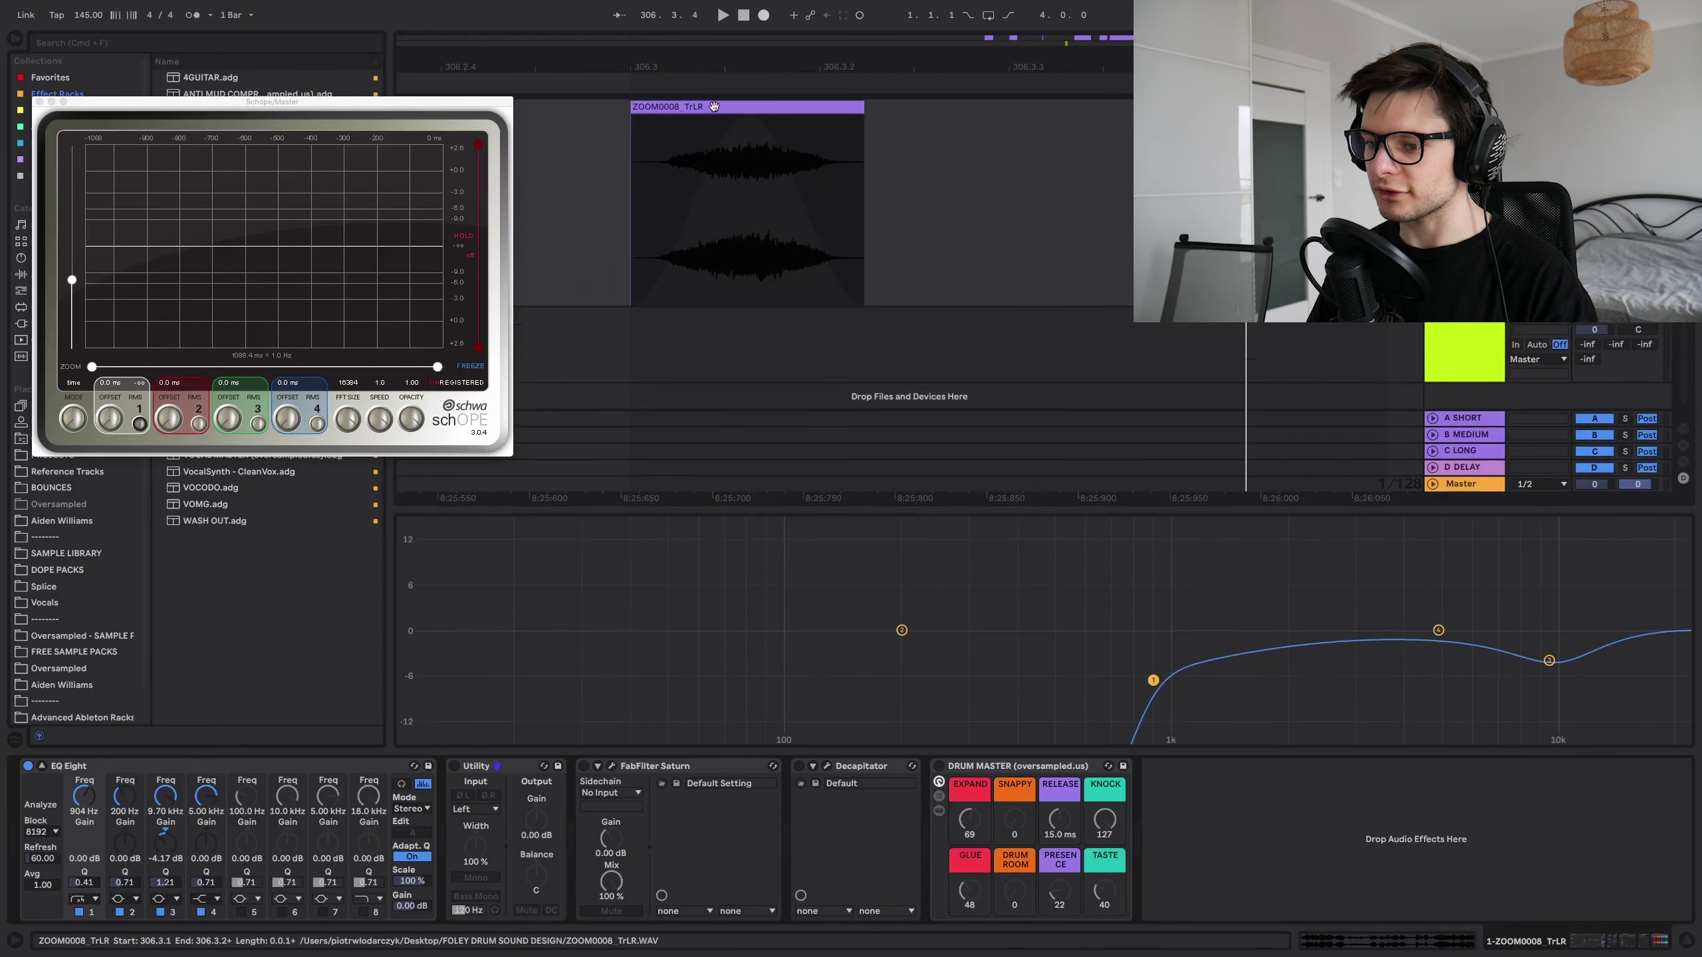
{"action": "left_click", "coordinate": [454, 766]}
{"action": "key", "text": "space"}
{"action": "left_click", "coordinate": [475, 809]}
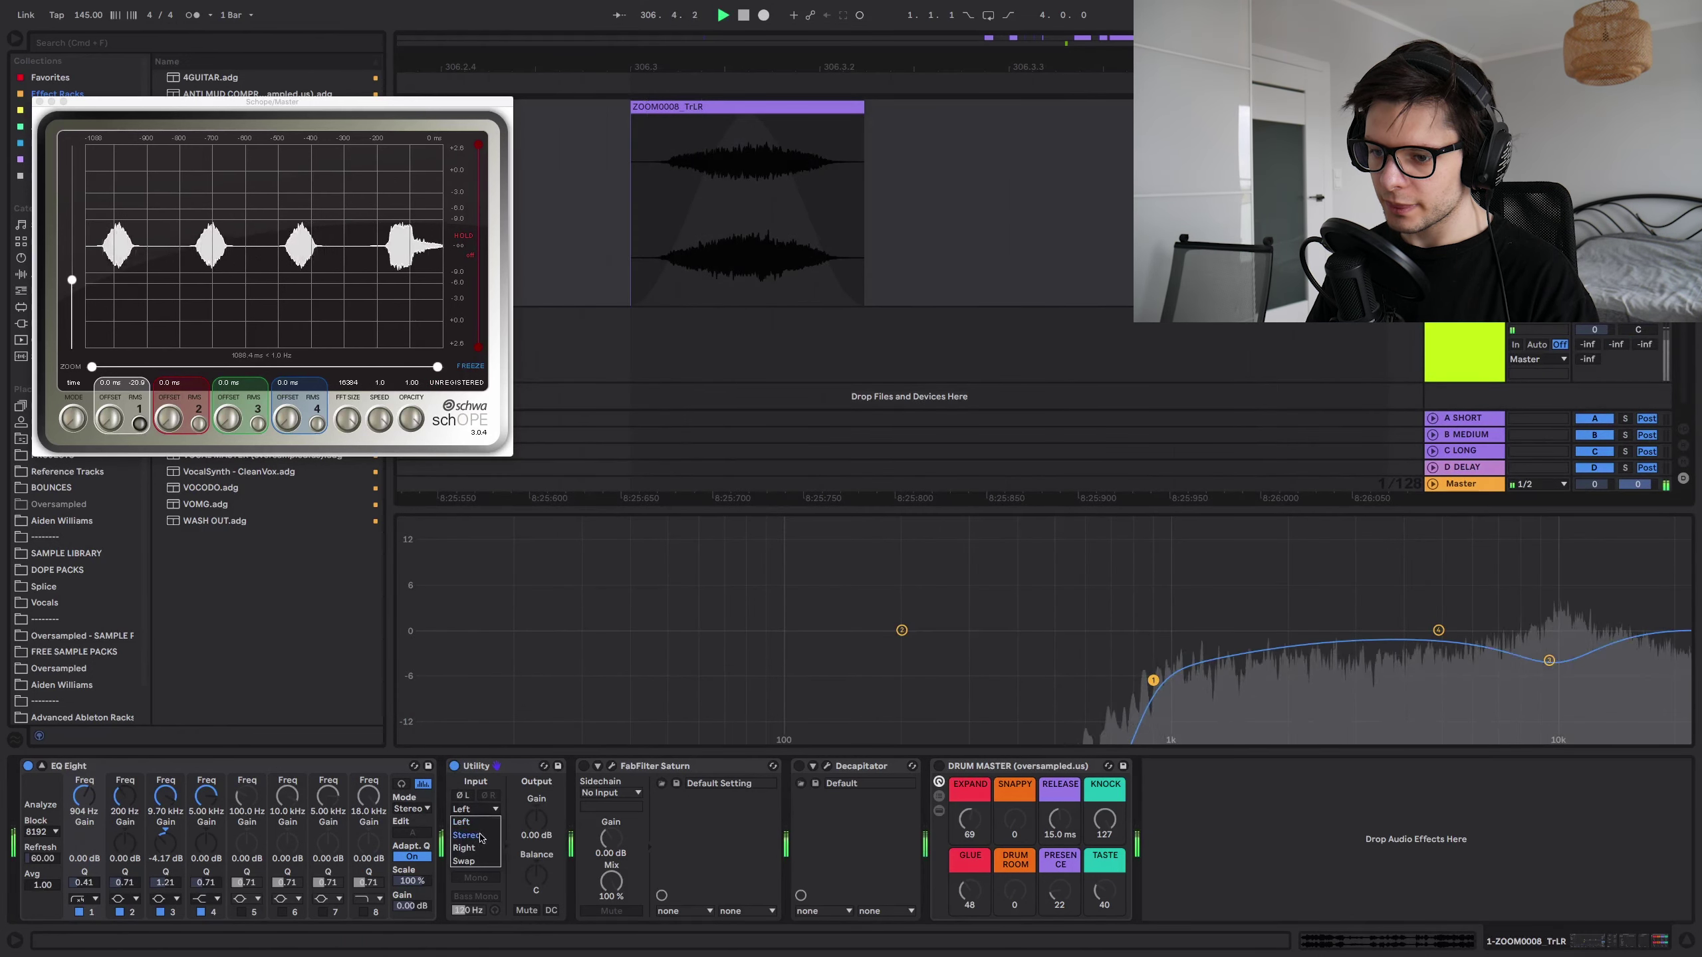
{"action": "left_click", "coordinate": [477, 849]}
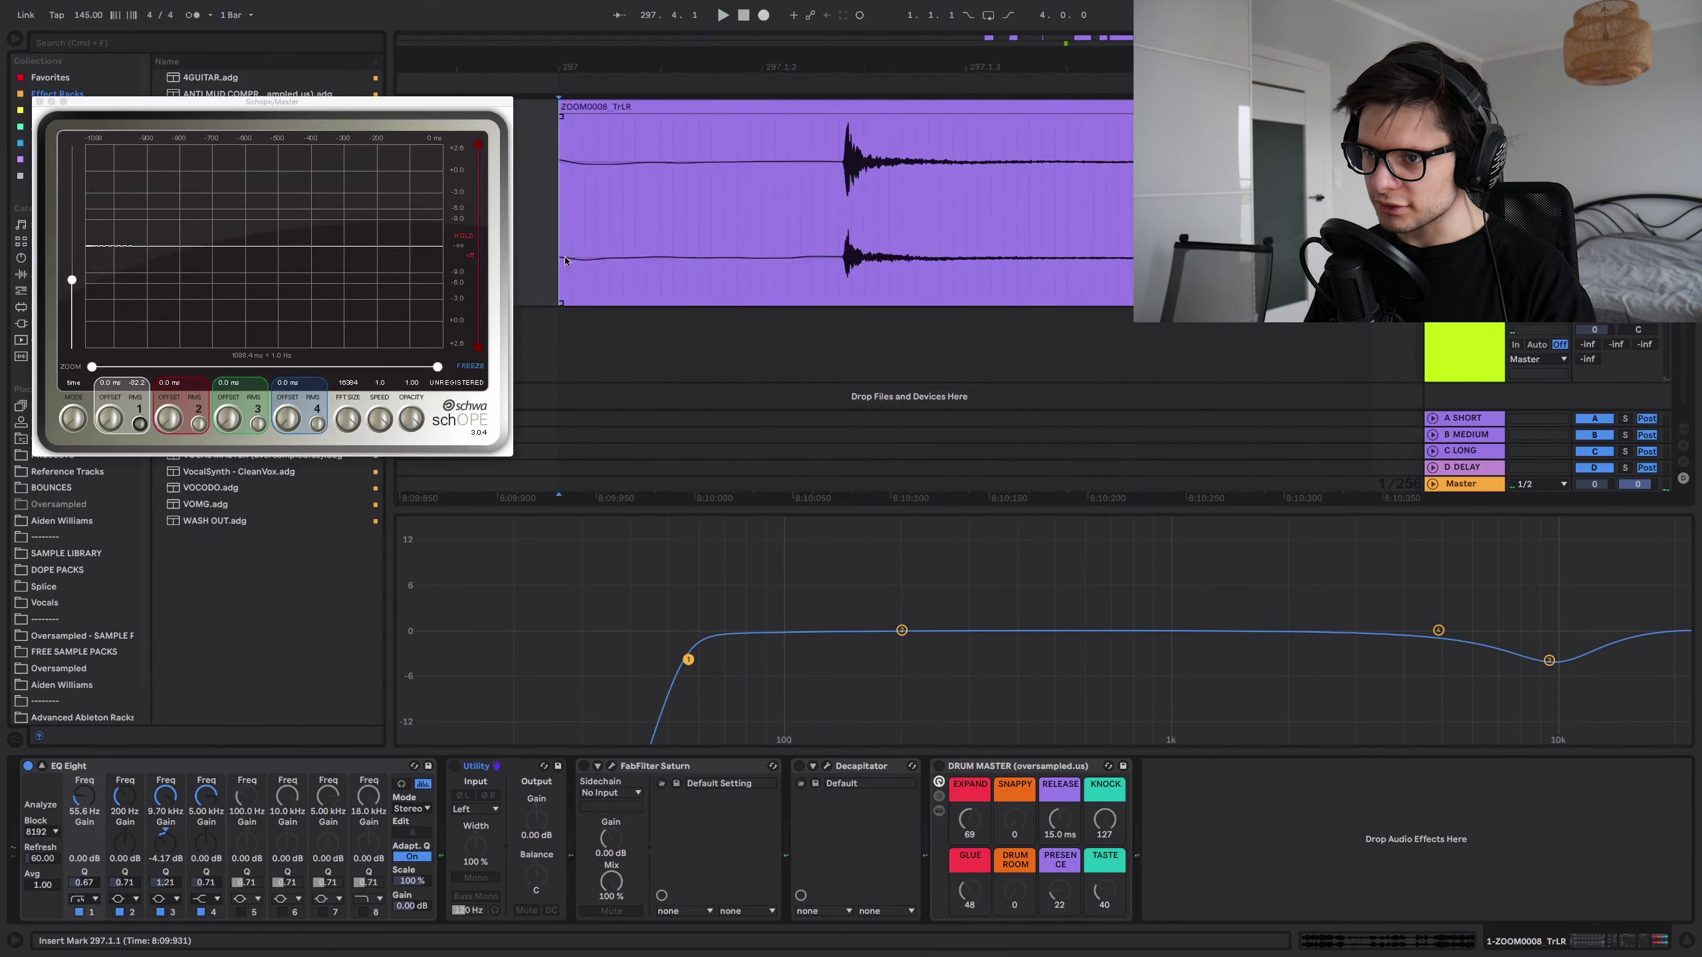
- Trim the start of the foley clip at 297.1.1 to its transient and adjust its fade-out
{"action": "left_click_drag", "start_coordinate": [840, 268], "coordinate": [843, 268]}
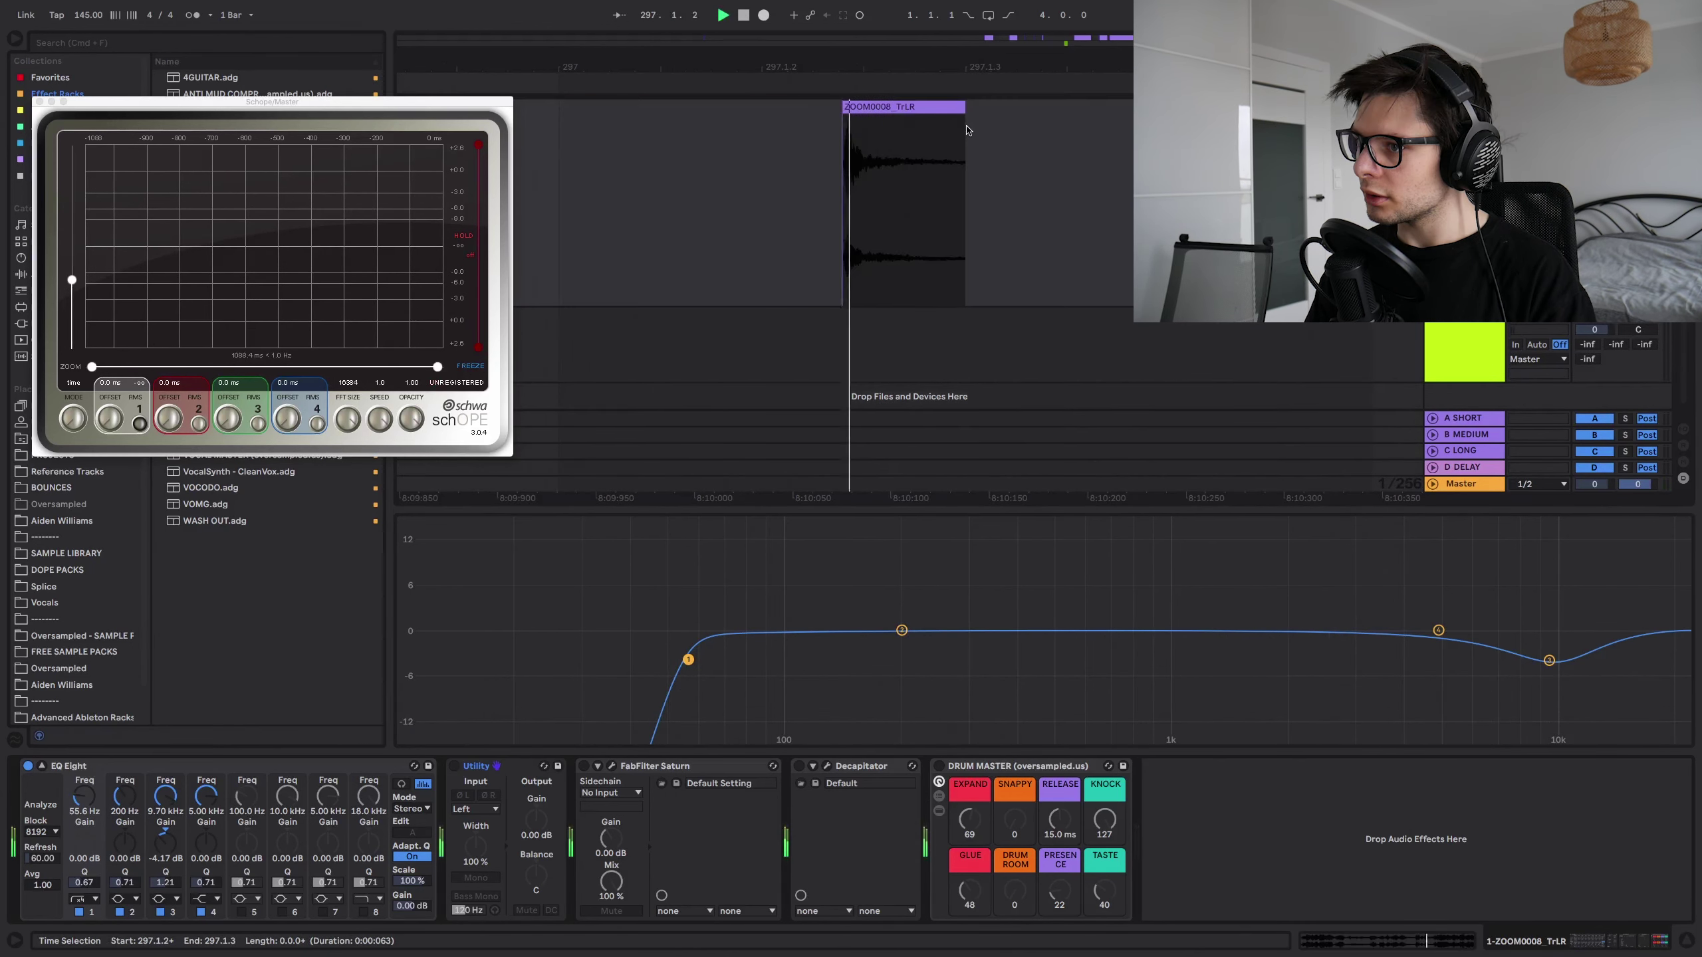
{"action": "left_click_drag", "start_coordinate": [964, 116], "coordinate": [937, 116]}
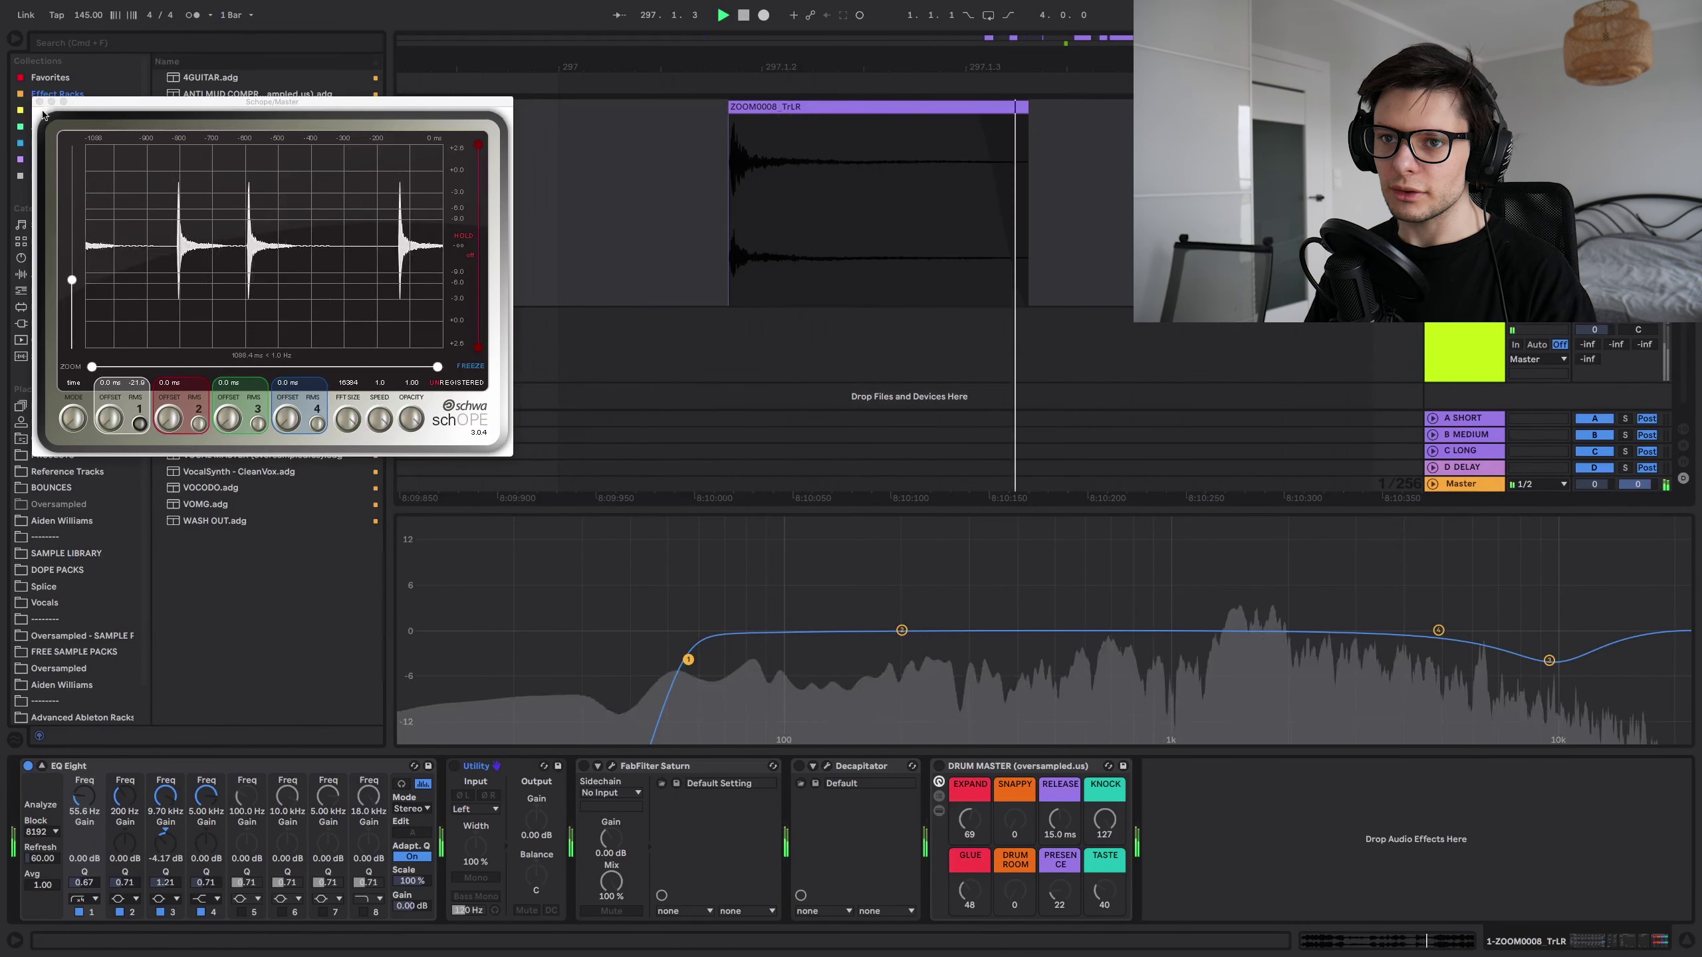
- Move the oscilloscope clear of the browser and freeze its display to examine the hit's peaks, then unfreeze it
{"action": "left_click_drag", "start_coordinate": [41, 114], "coordinate": [76, 407]}
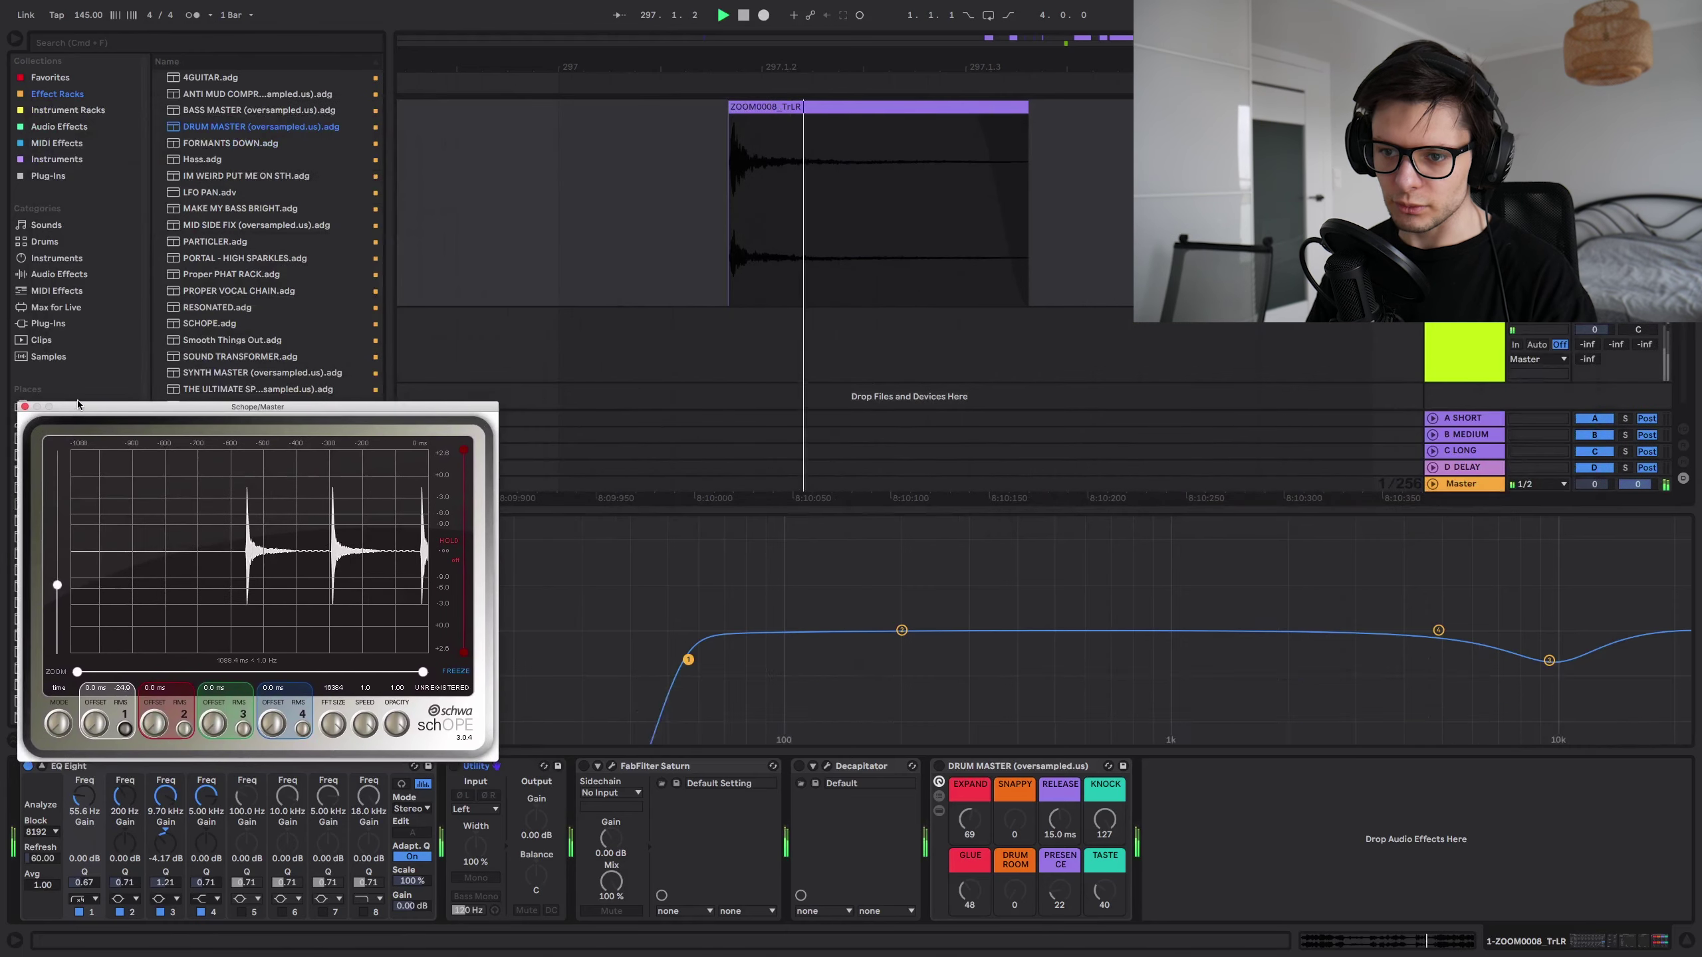
{"action": "left_click", "coordinate": [142, 496]}
{"action": "key", "text": "space"}
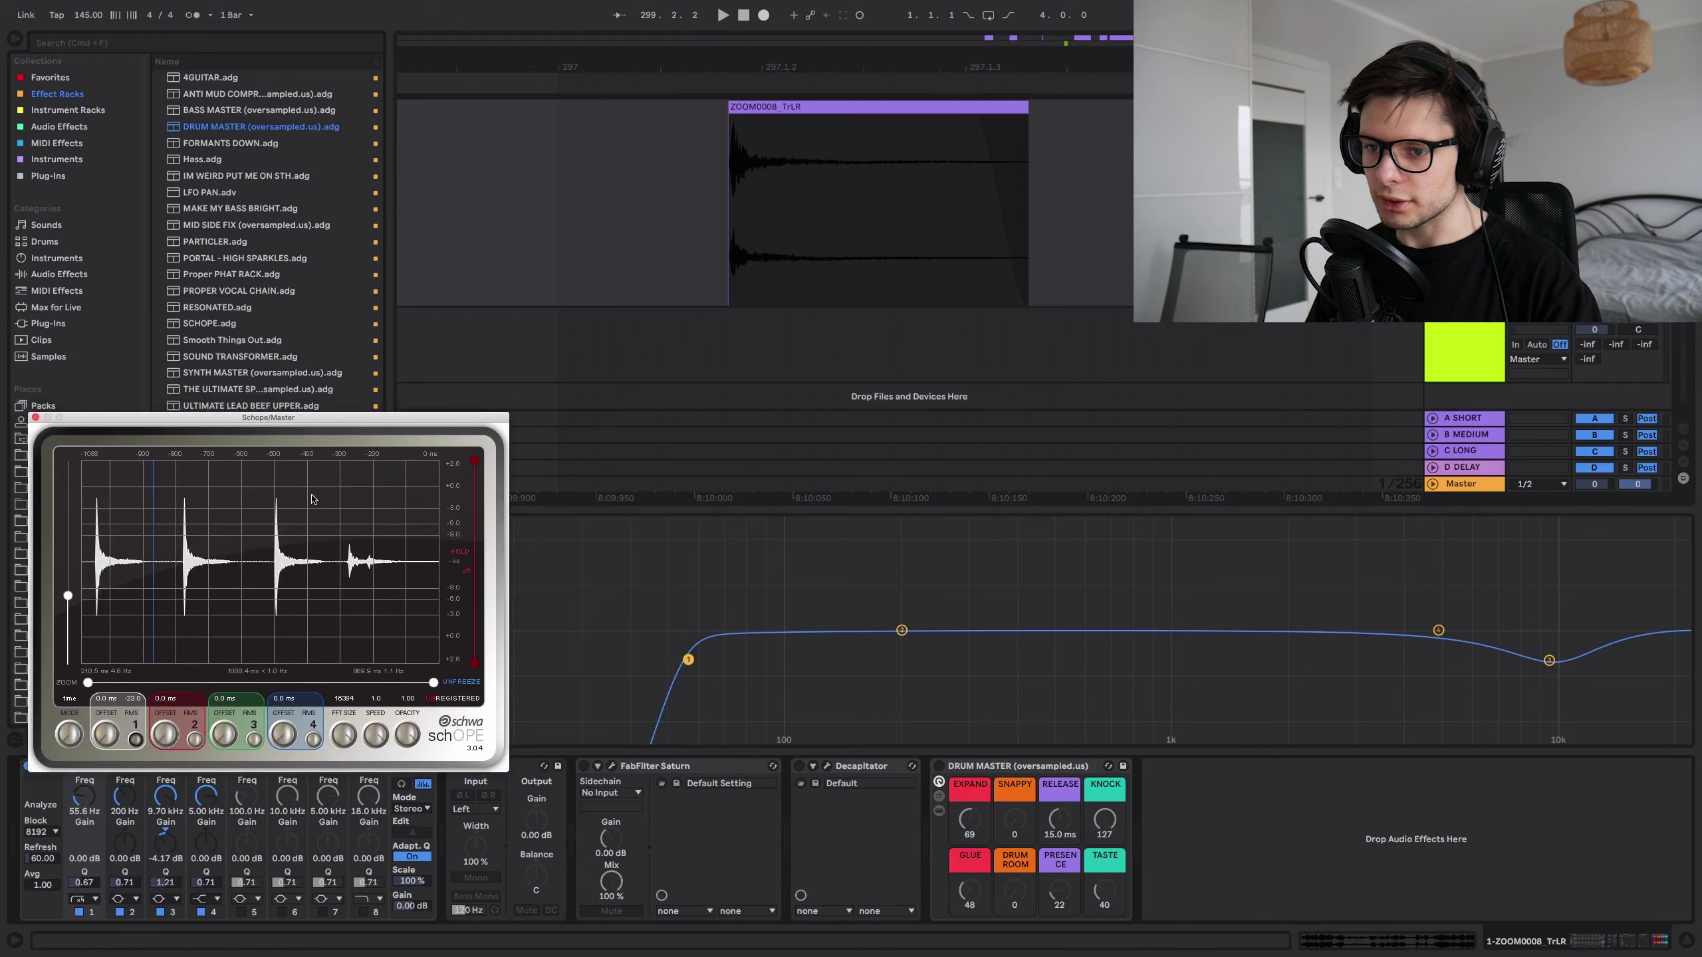
{"action": "left_click", "coordinate": [474, 685]}
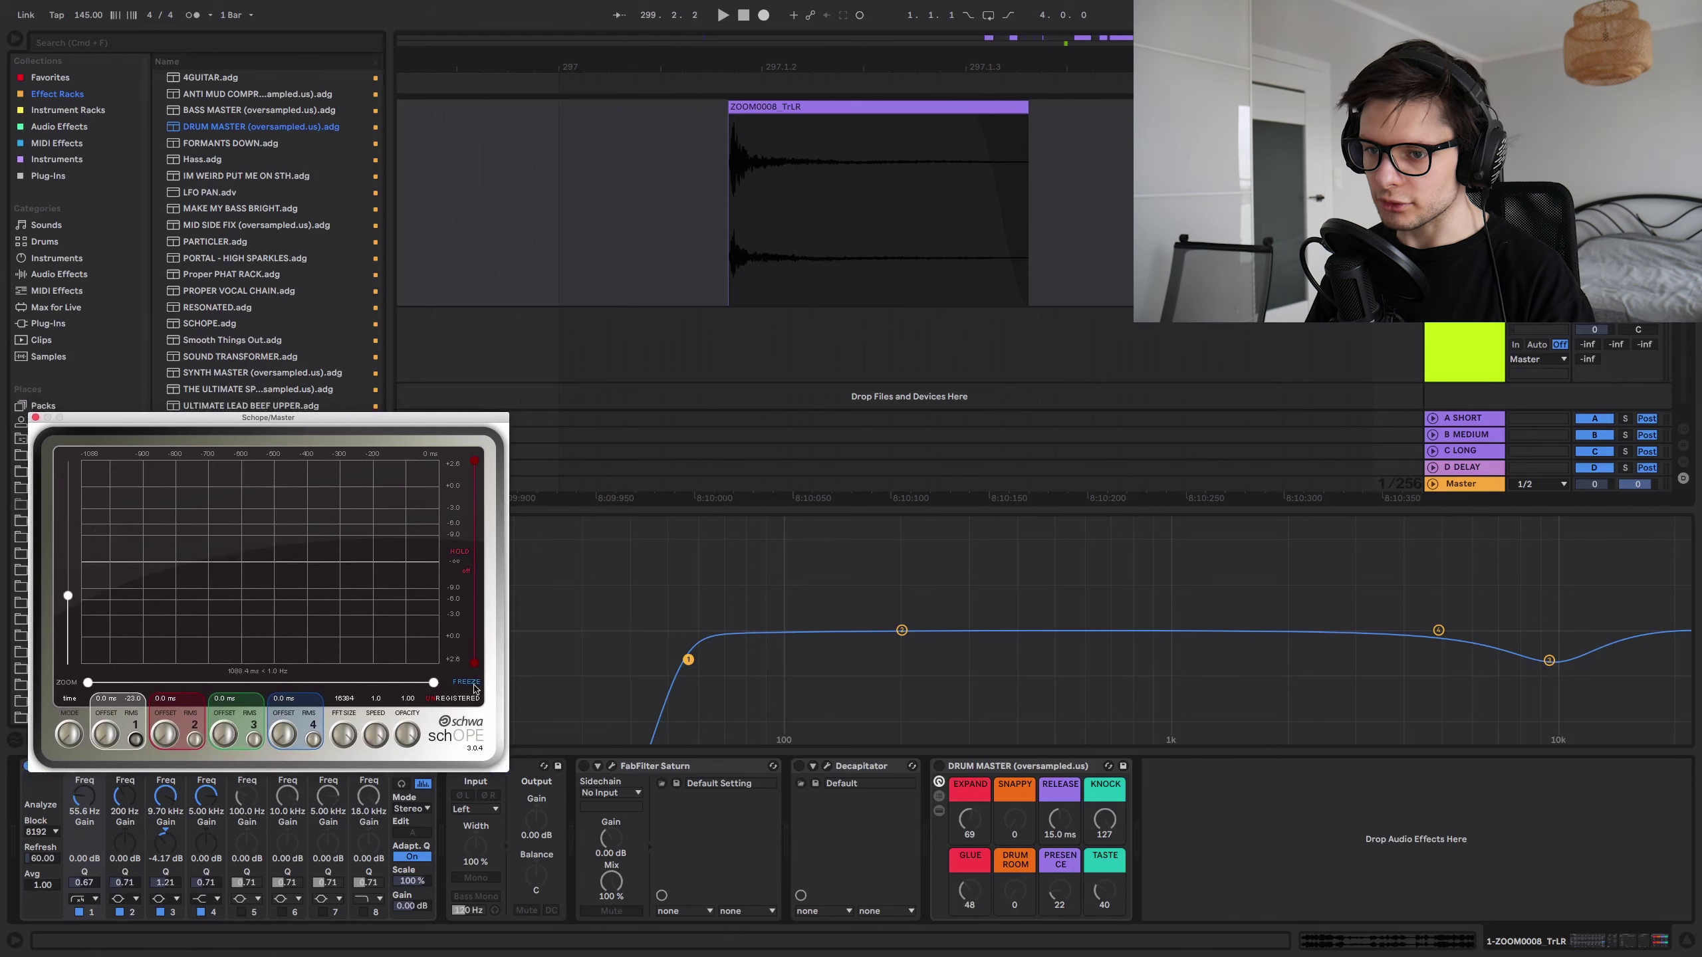
- Insert Free Clip after Utility, lower its clip ceiling and set its output to 10.3 dB
{"action": "left_click", "coordinate": [59, 126]}
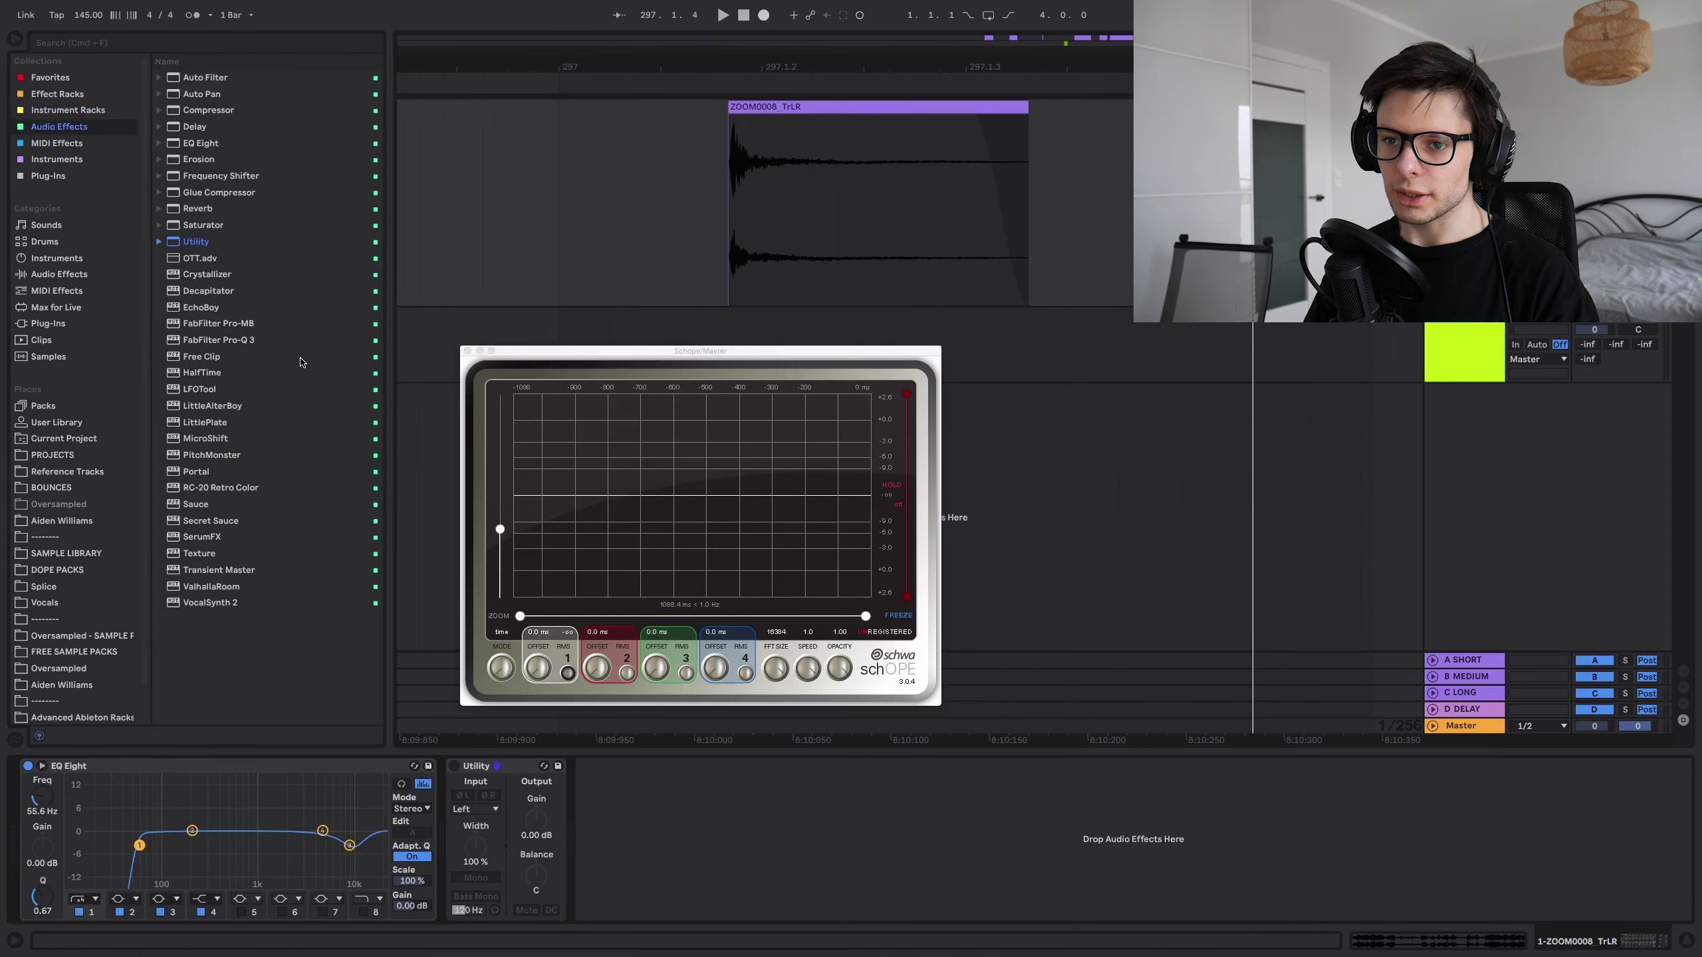
{"action": "double_click", "coordinate": [201, 356]}
{"action": "left_click_drag", "start_coordinate": [726, 351], "coordinate": [304, 360]}
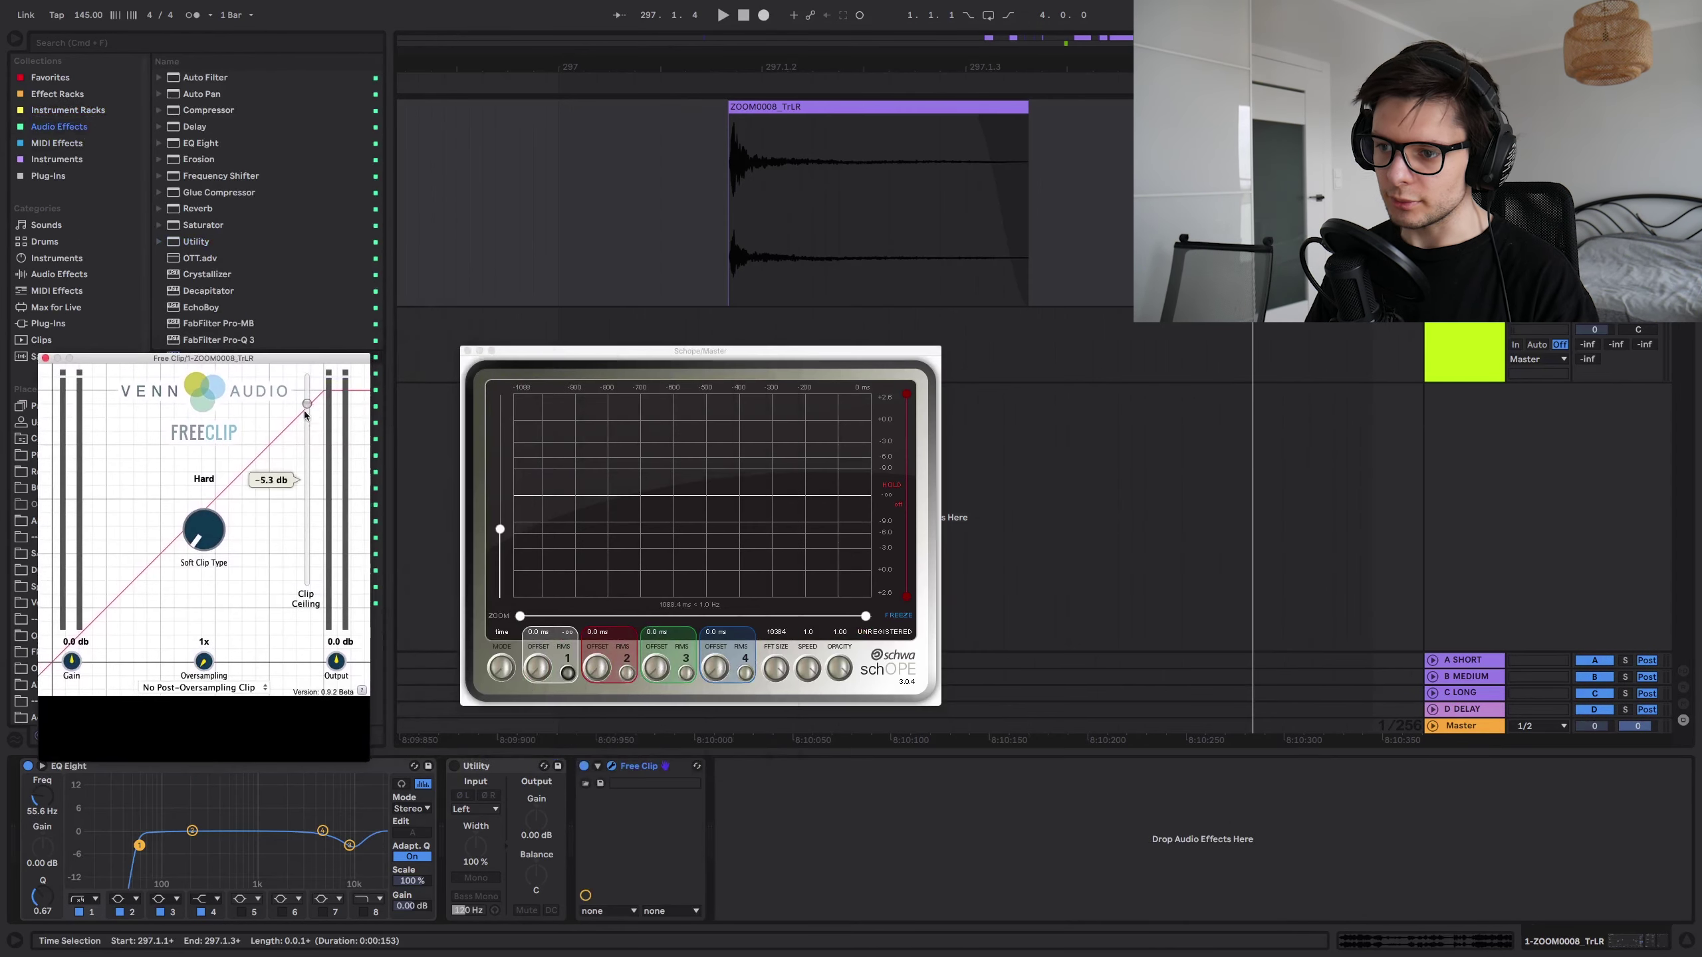
{"action": "mouse_move", "coordinate": [309, 450]}
{"action": "left_mouse_down"}
{"action": "mouse_move", "coordinate": [306, 400]}
{"action": "mouse_move", "coordinate": [303, 477]}
{"action": "left_mouse_up"}
{"action": "left_click_drag", "start_coordinate": [700, 350], "coordinate": [644, 370]}
- Record the clipped hit onto the resampling track and move the recording up to the foley track
{"action": "left_click", "coordinate": [764, 14]}
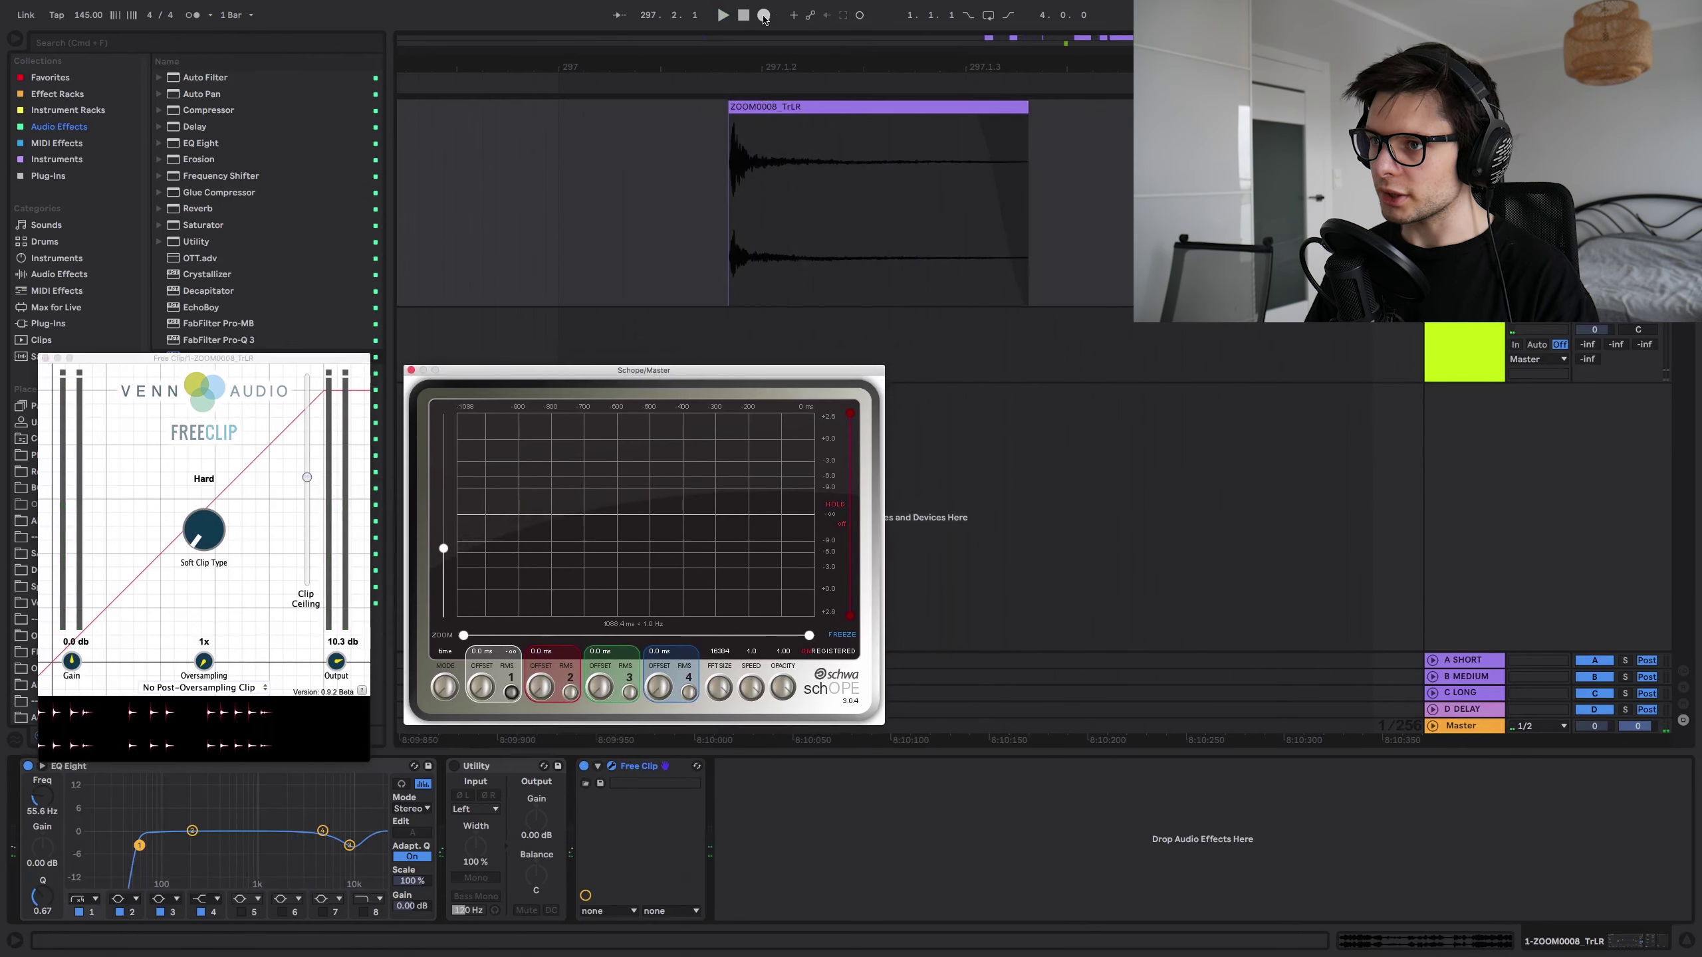
{"action": "key", "text": "space"}
{"action": "left_click_drag", "start_coordinate": [981, 315], "coordinate": [977, 252]}
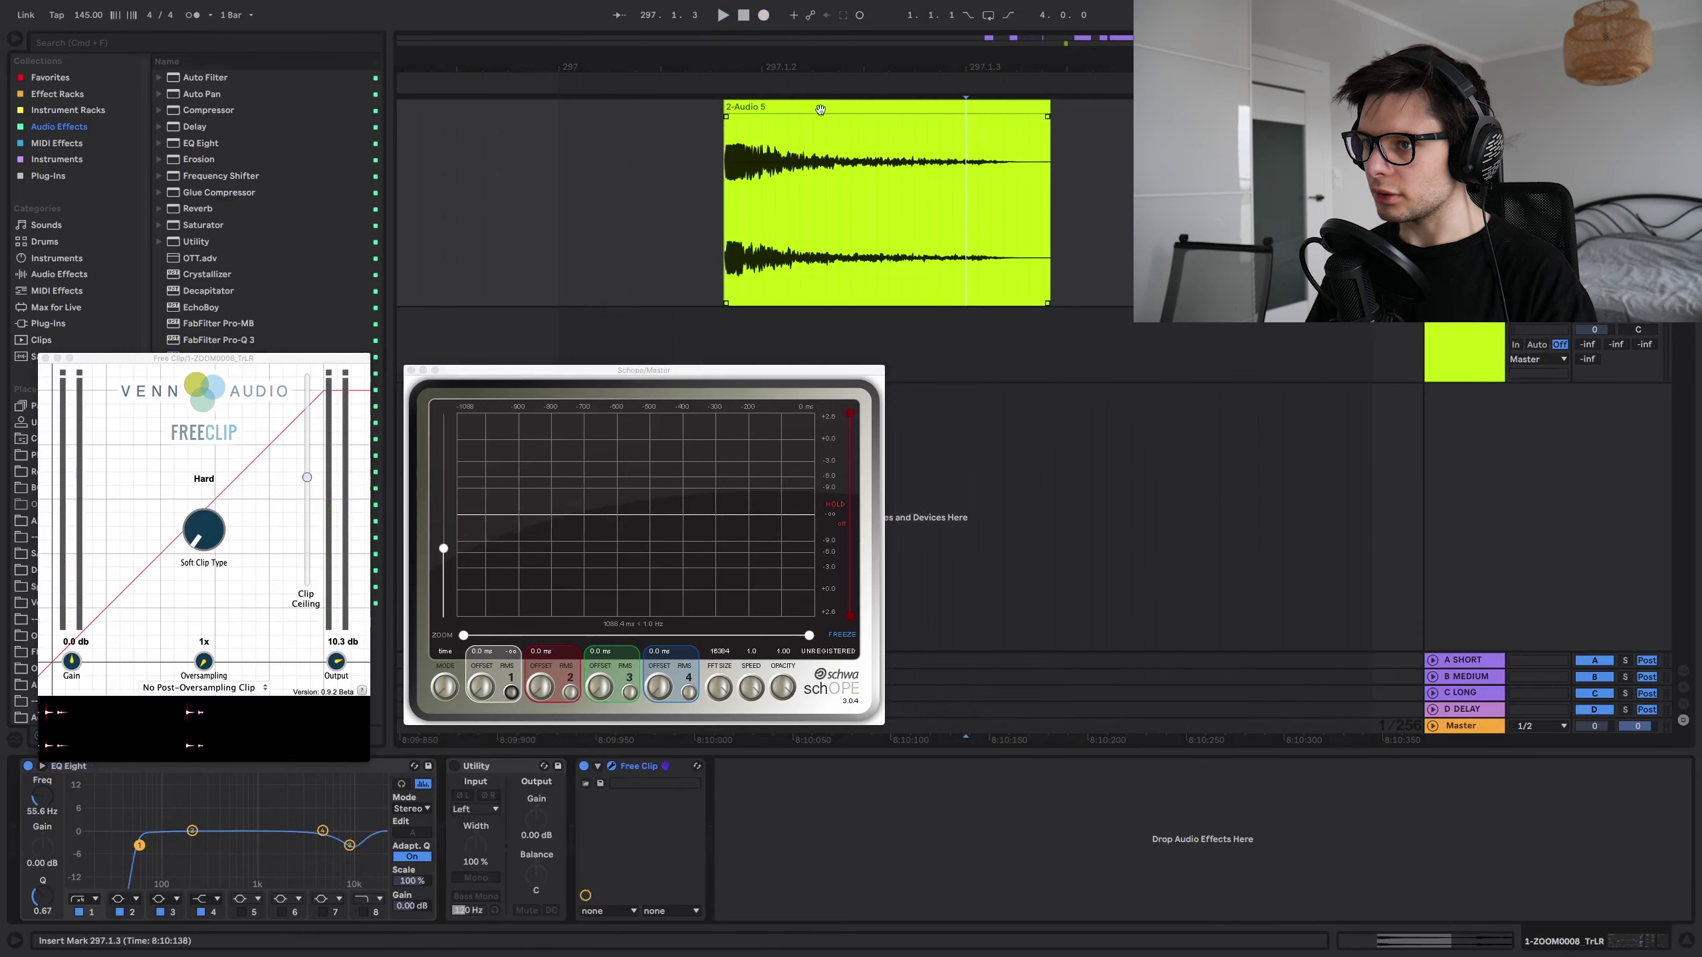
{"action": "left_click", "coordinate": [817, 109]}
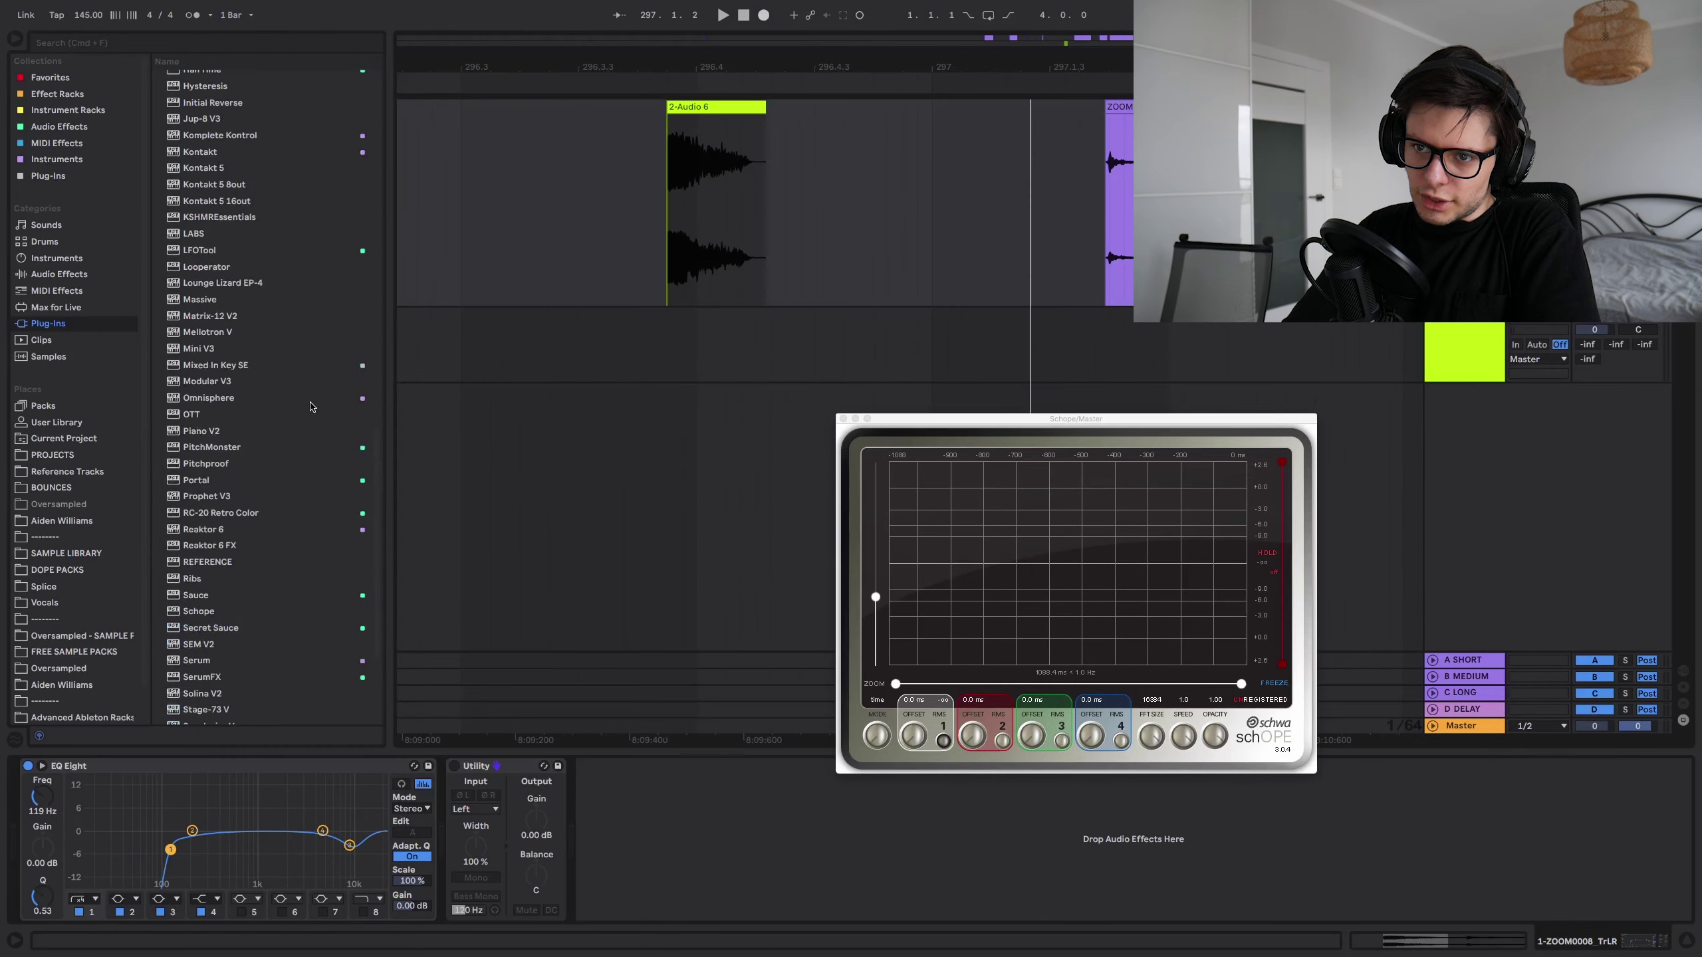
- Insert FabFilter Saturn after Utility on the foley track and load its Acoustic Drum Temper preset
{"action": "scroll", "coordinate": [296, 384], "scroll_direction": "up", "scroll_amount": 10}
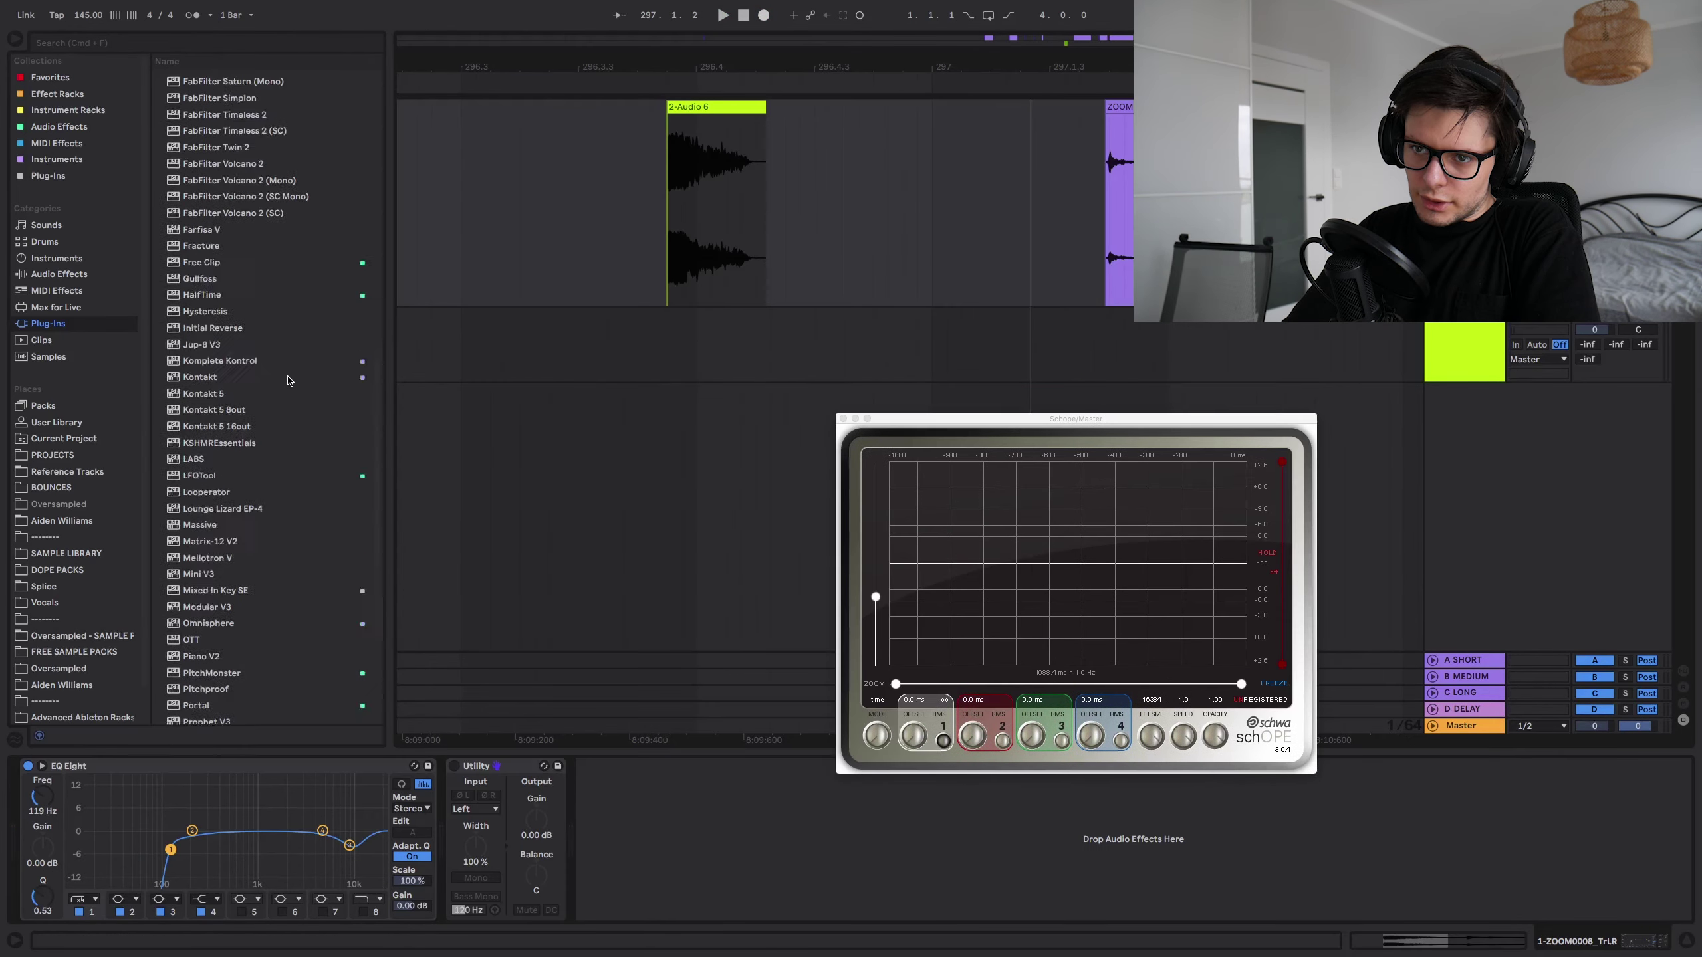
{"action": "left_click_drag", "start_coordinate": [248, 331], "coordinate": [725, 336]}
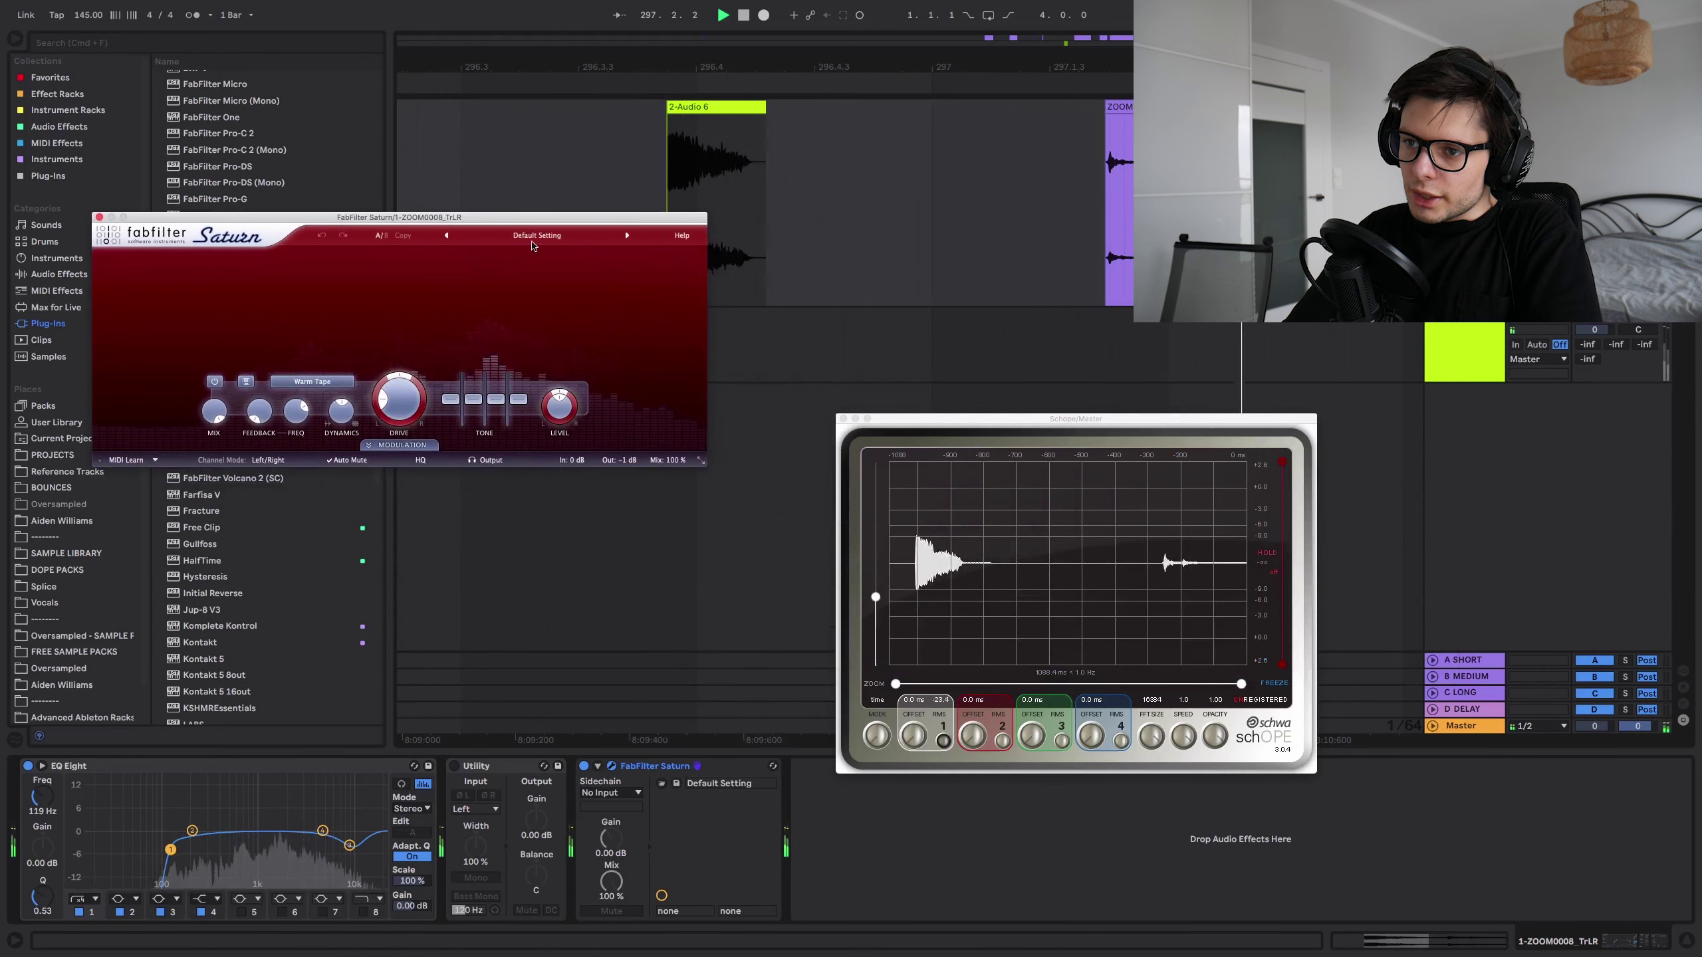
{"action": "left_click", "coordinate": [537, 235]}
{"action": "left_click", "coordinate": [590, 192]}
{"action": "left_click", "coordinate": [591, 192]}
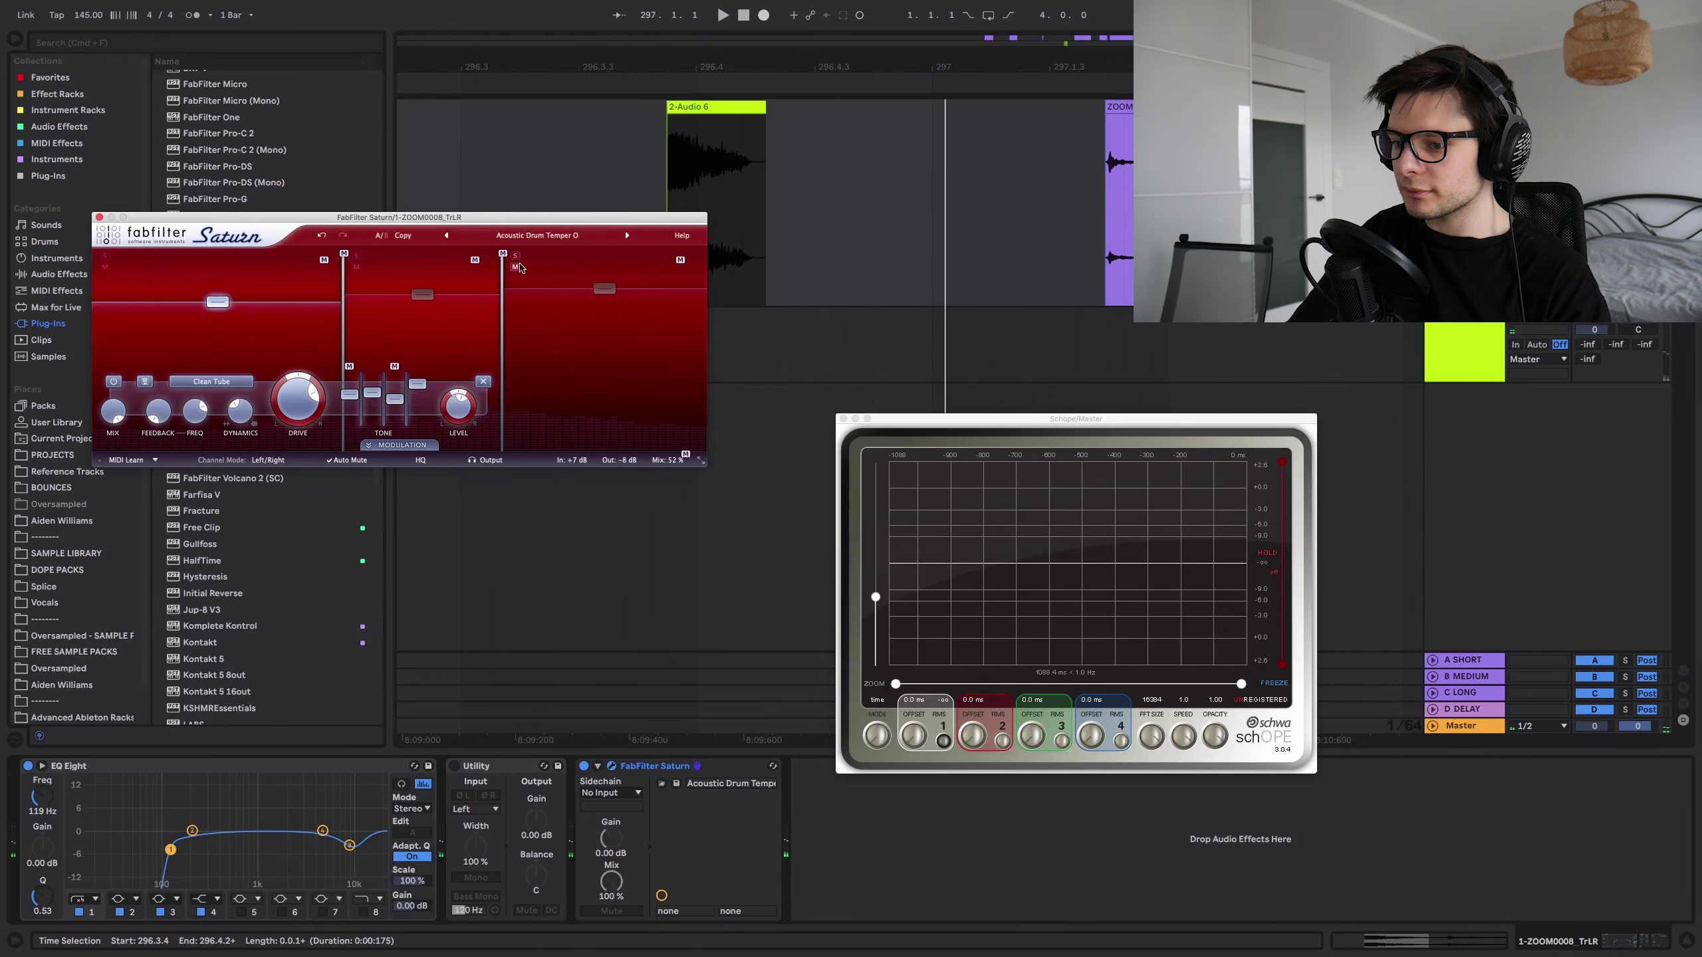
- Audition the saturated hit, shape it with a second EQ Eight boosting 3.10 dB at 527 Hz, and close Saturn's window
{"action": "key", "text": "space"}
{"action": "key", "text": "space"}
{"action": "key", "text": "space"}
{"action": "key", "text": "space"}
{"action": "key", "text": "space"}
{"action": "key", "text": "space"}
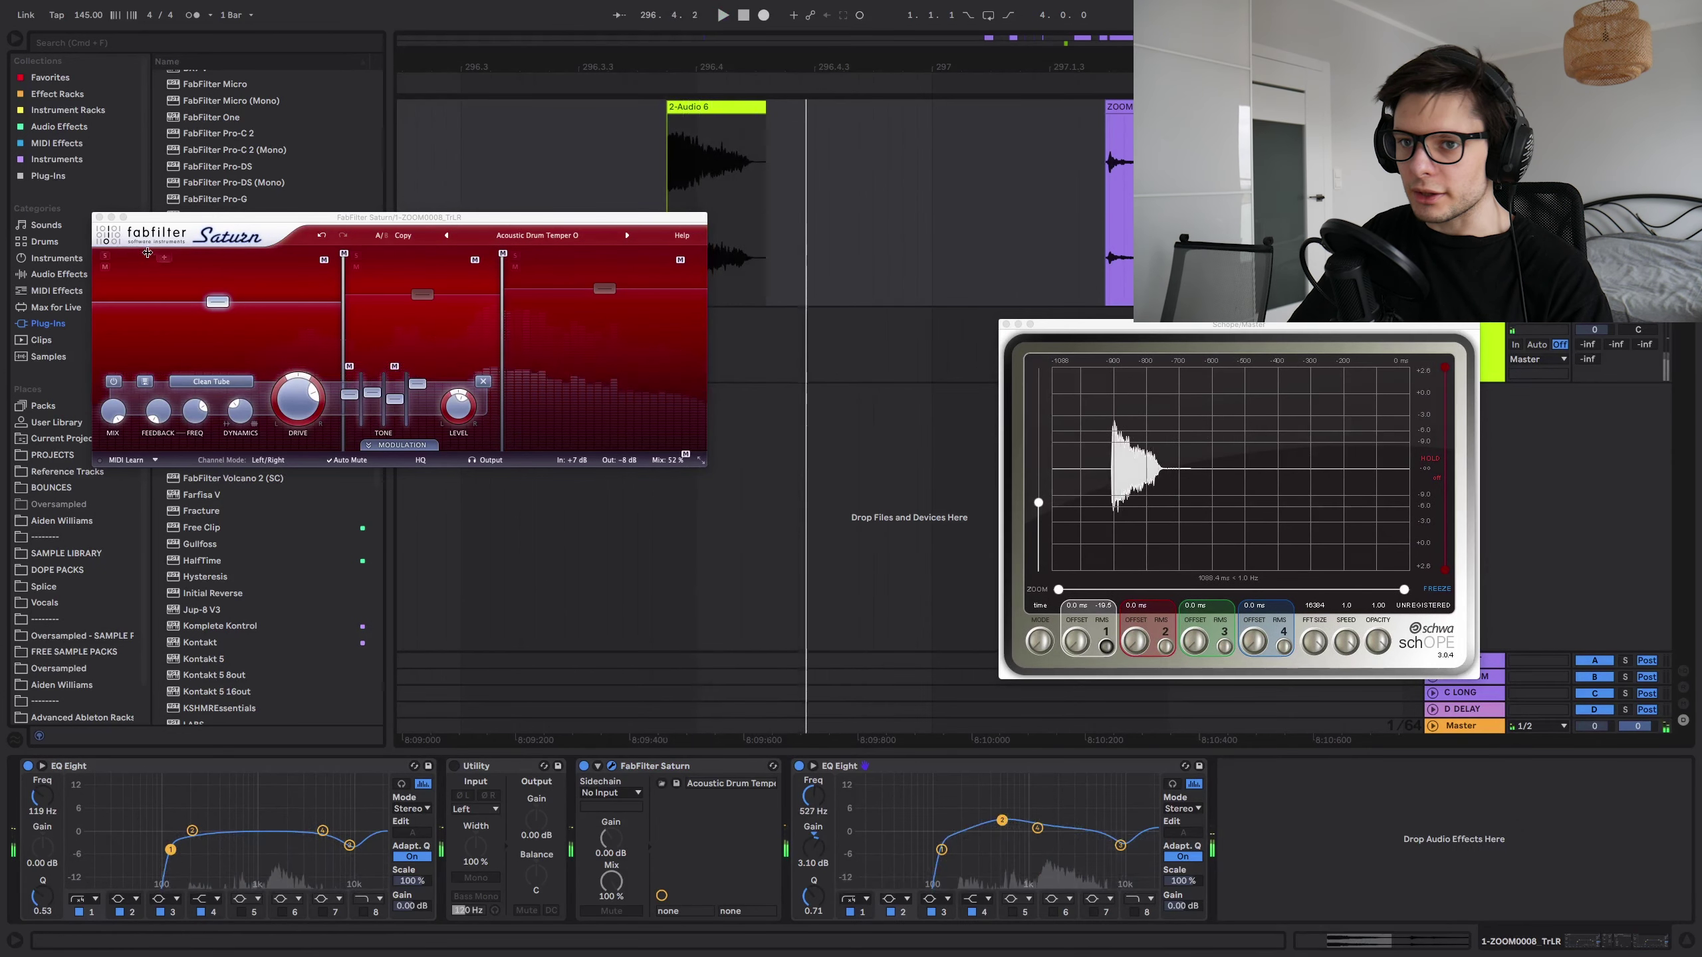
{"action": "left_click", "coordinate": [99, 217]}
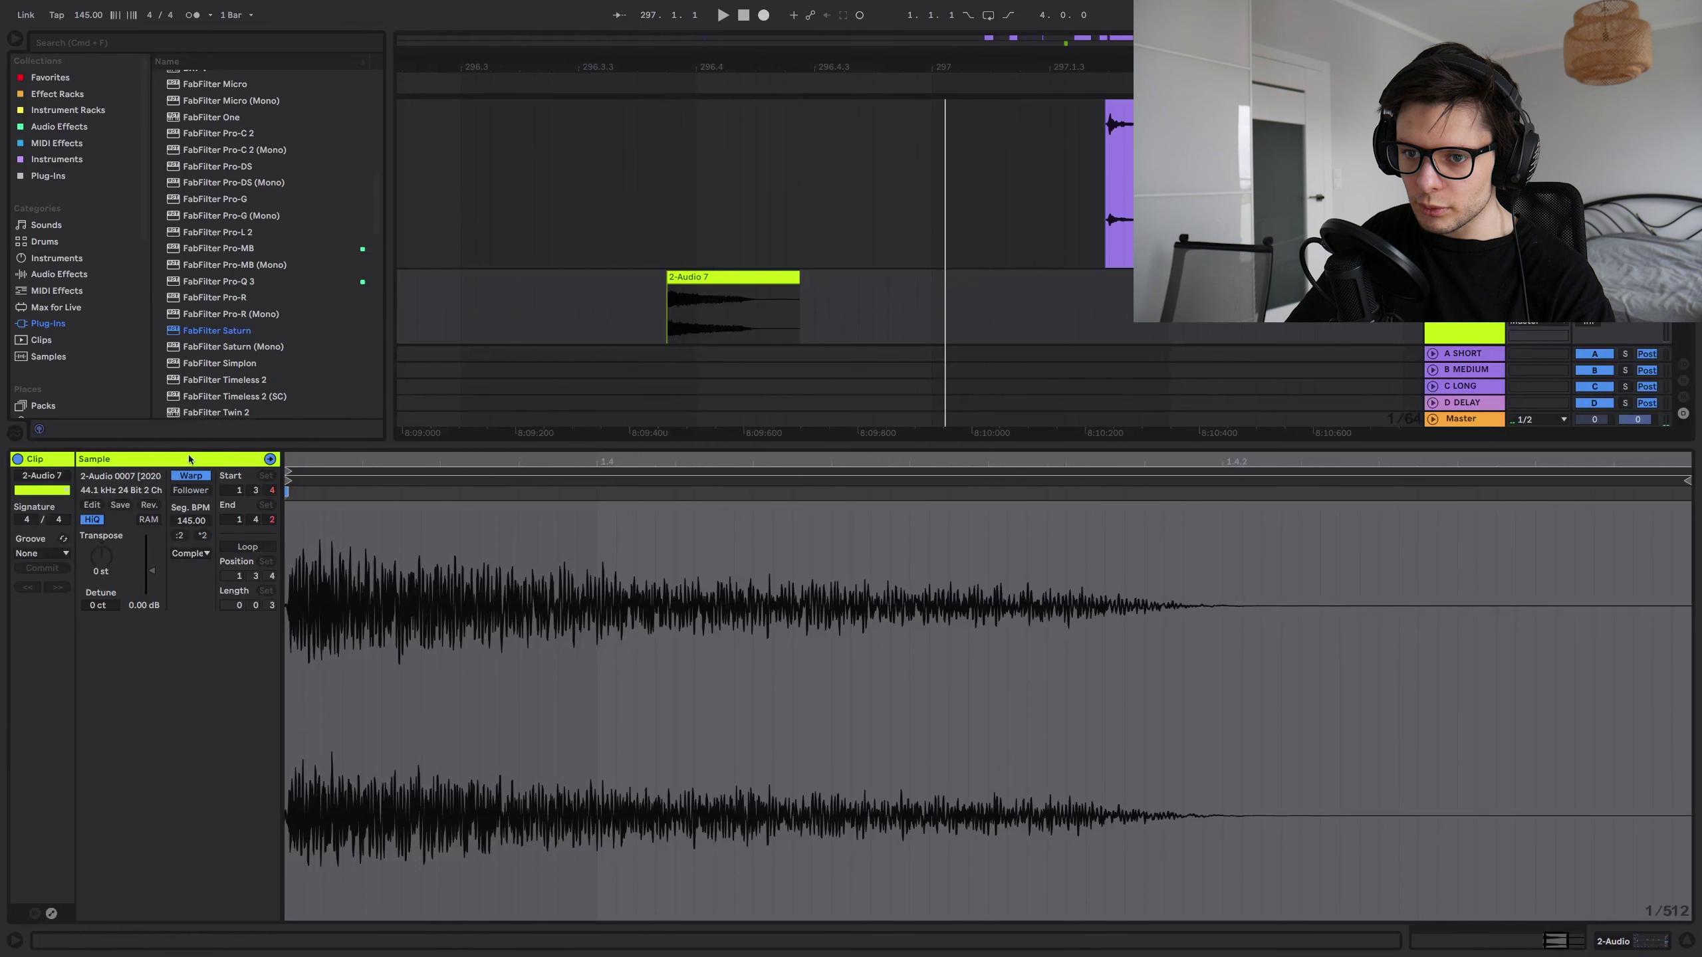
- Turn off warping on the resampled clip 2-Audio 7, transpose it by -6 st and delete its excess tail
{"action": "left_click", "coordinate": [149, 505]}
{"action": "left_click_drag", "start_coordinate": [100, 555], "coordinate": [101, 565]}
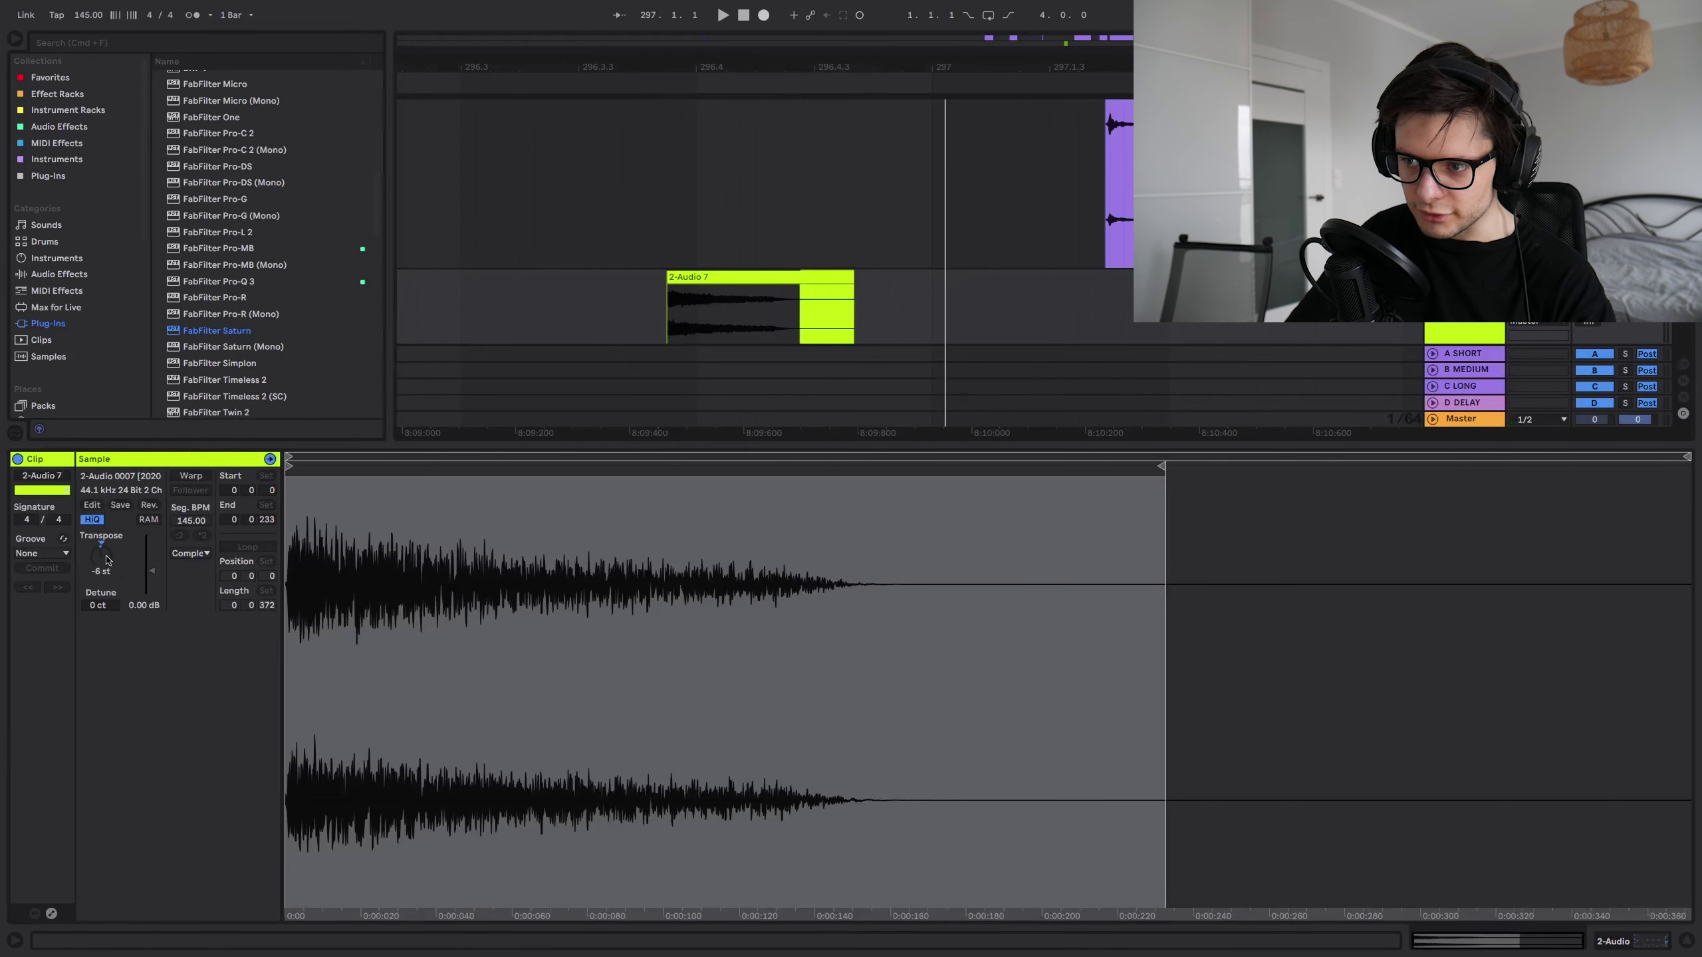
{"action": "left_click_drag", "start_coordinate": [801, 309], "coordinate": [917, 309]}
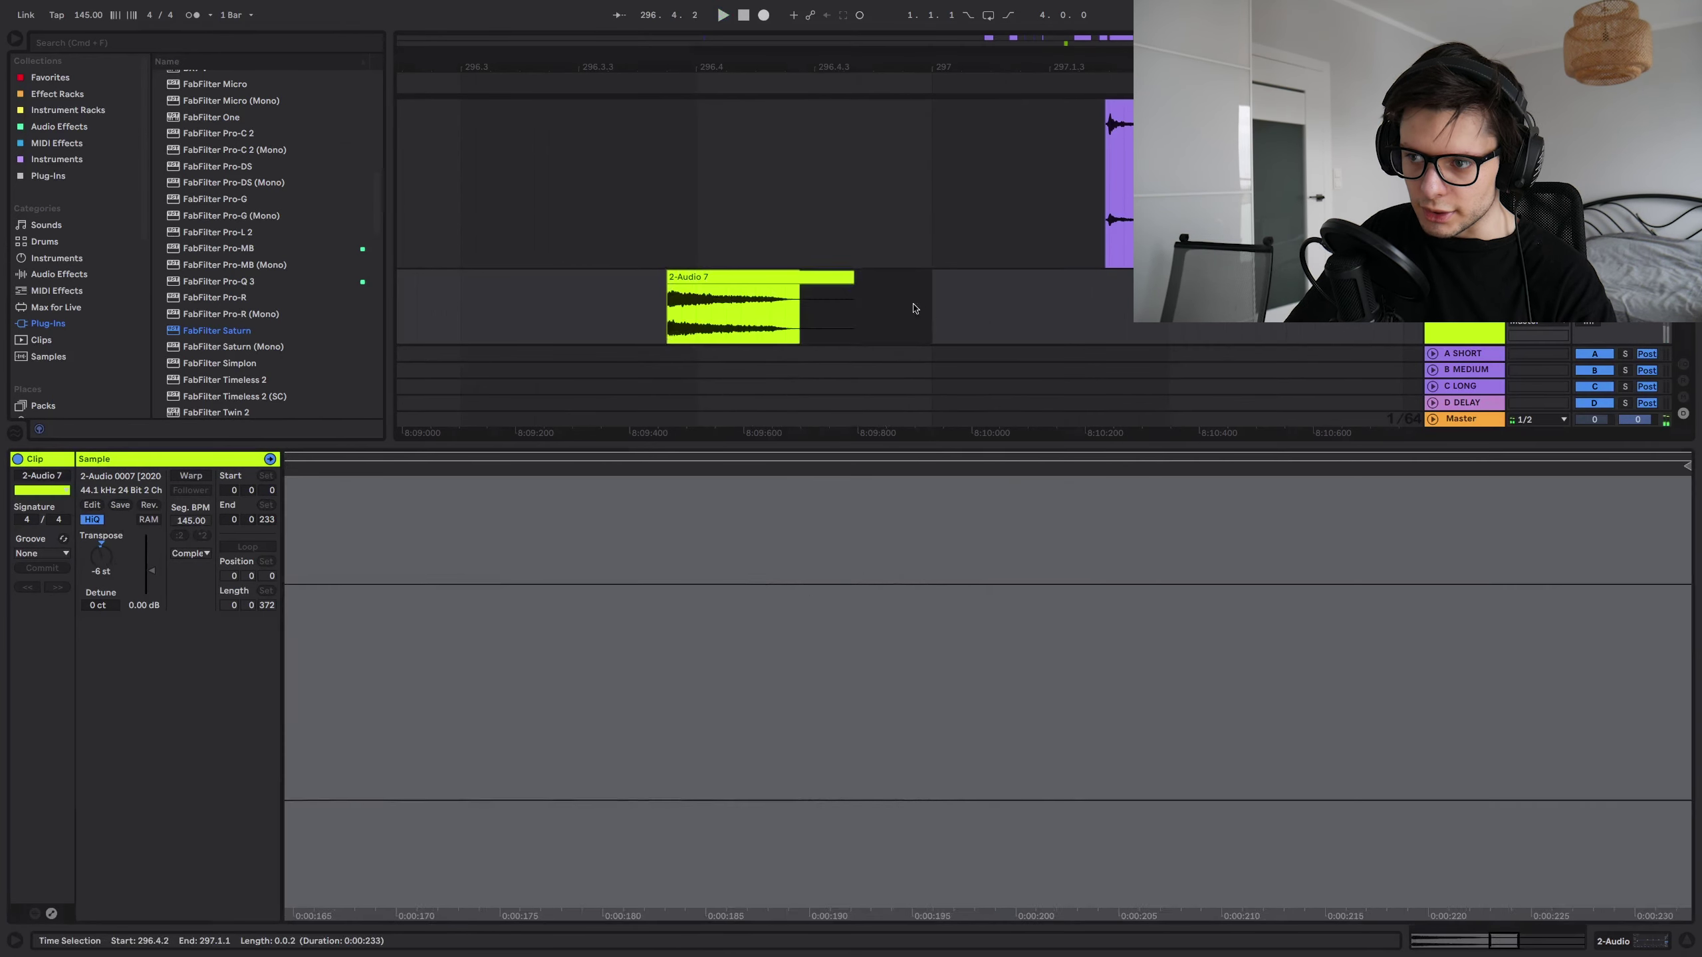
{"action": "key", "text": "Delete"}
- Audition the pitched-down 2-Audio 7 clip and move it up to the foley track
{"action": "left_click", "coordinate": [738, 276]}
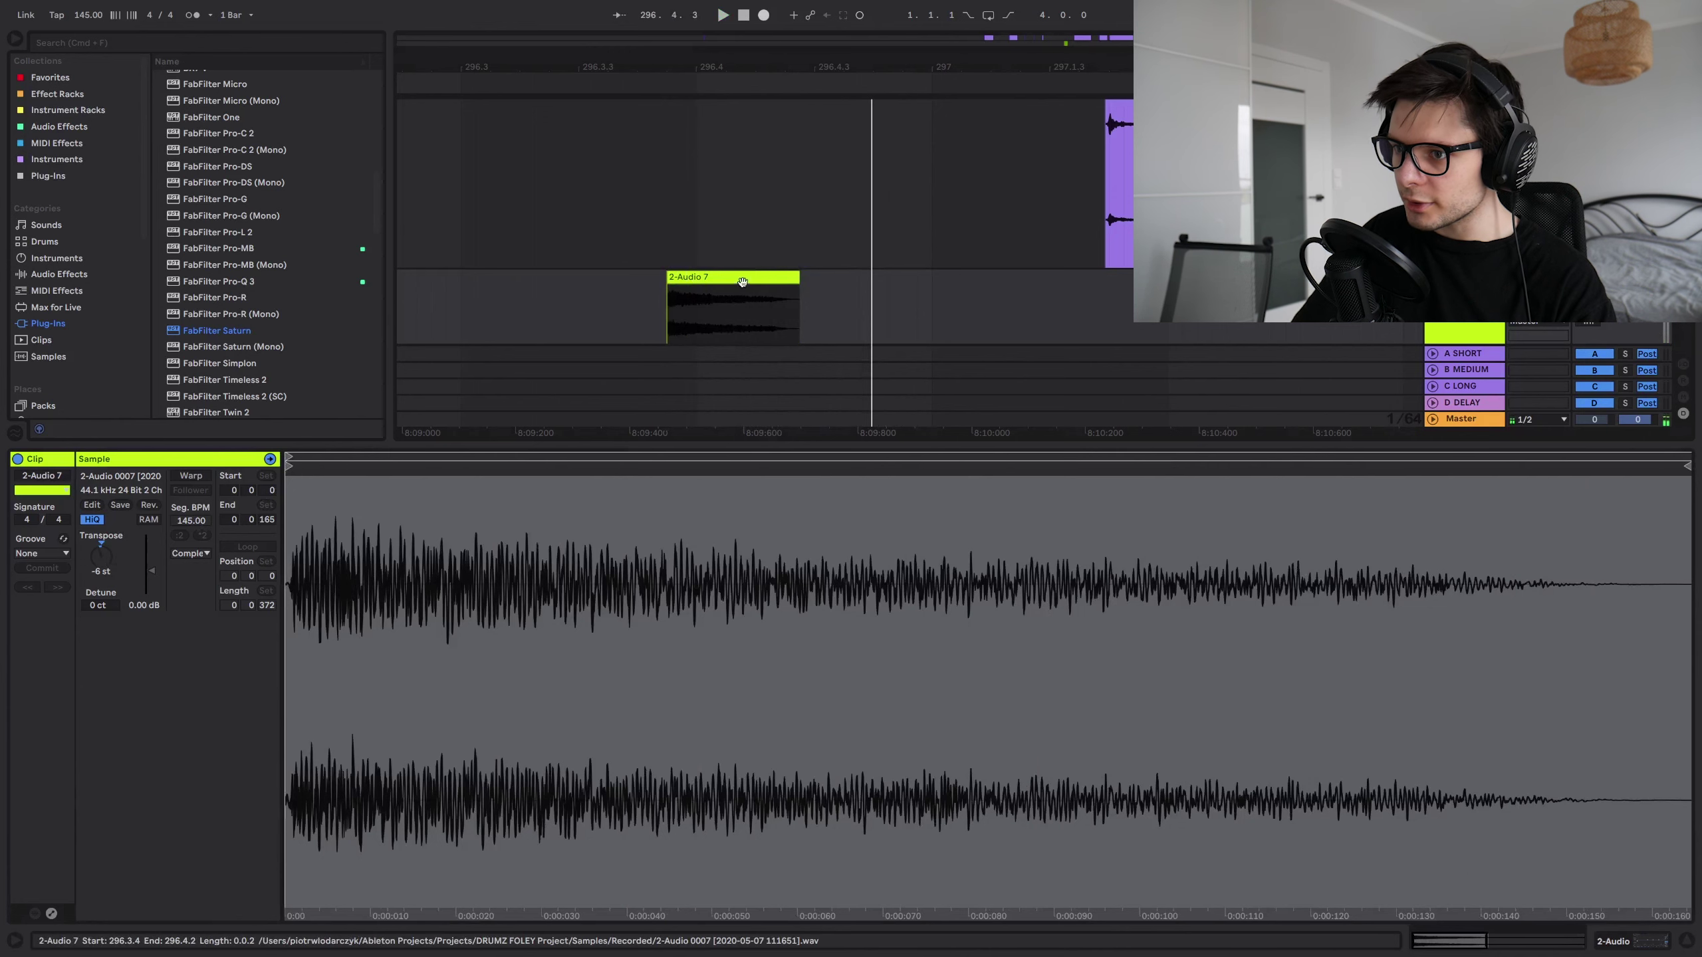
{"action": "key", "text": "space"}
{"action": "left_click_drag", "start_coordinate": [742, 282], "coordinate": [730, 202]}
- Delete Saturn, Utility and the extra EQ Eight from the foley track's chain, keeping one EQ Eight boosting 1.86 dB at 2.35 kHz
{"action": "key", "text": "shift+Tab"}
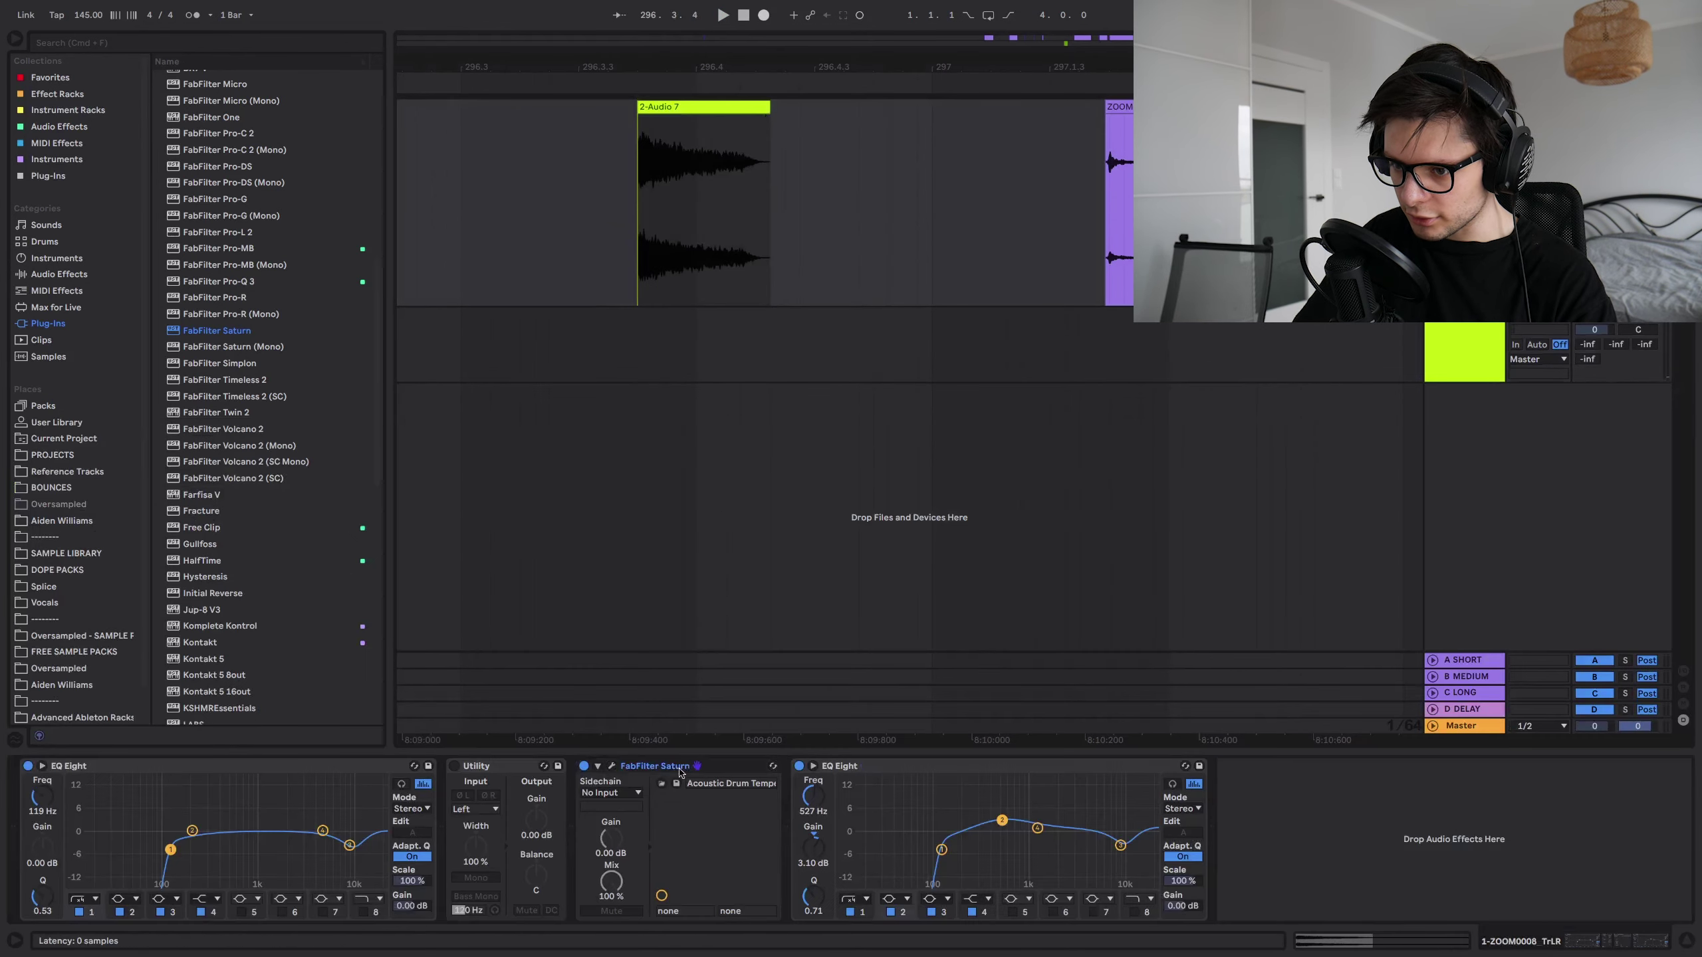
{"action": "key", "text": "Delete"}
{"action": "left_click", "coordinate": [503, 767]}
{"action": "key", "text": "Delete"}
{"action": "left_click", "coordinate": [302, 767]}
{"action": "key", "text": "Delete"}
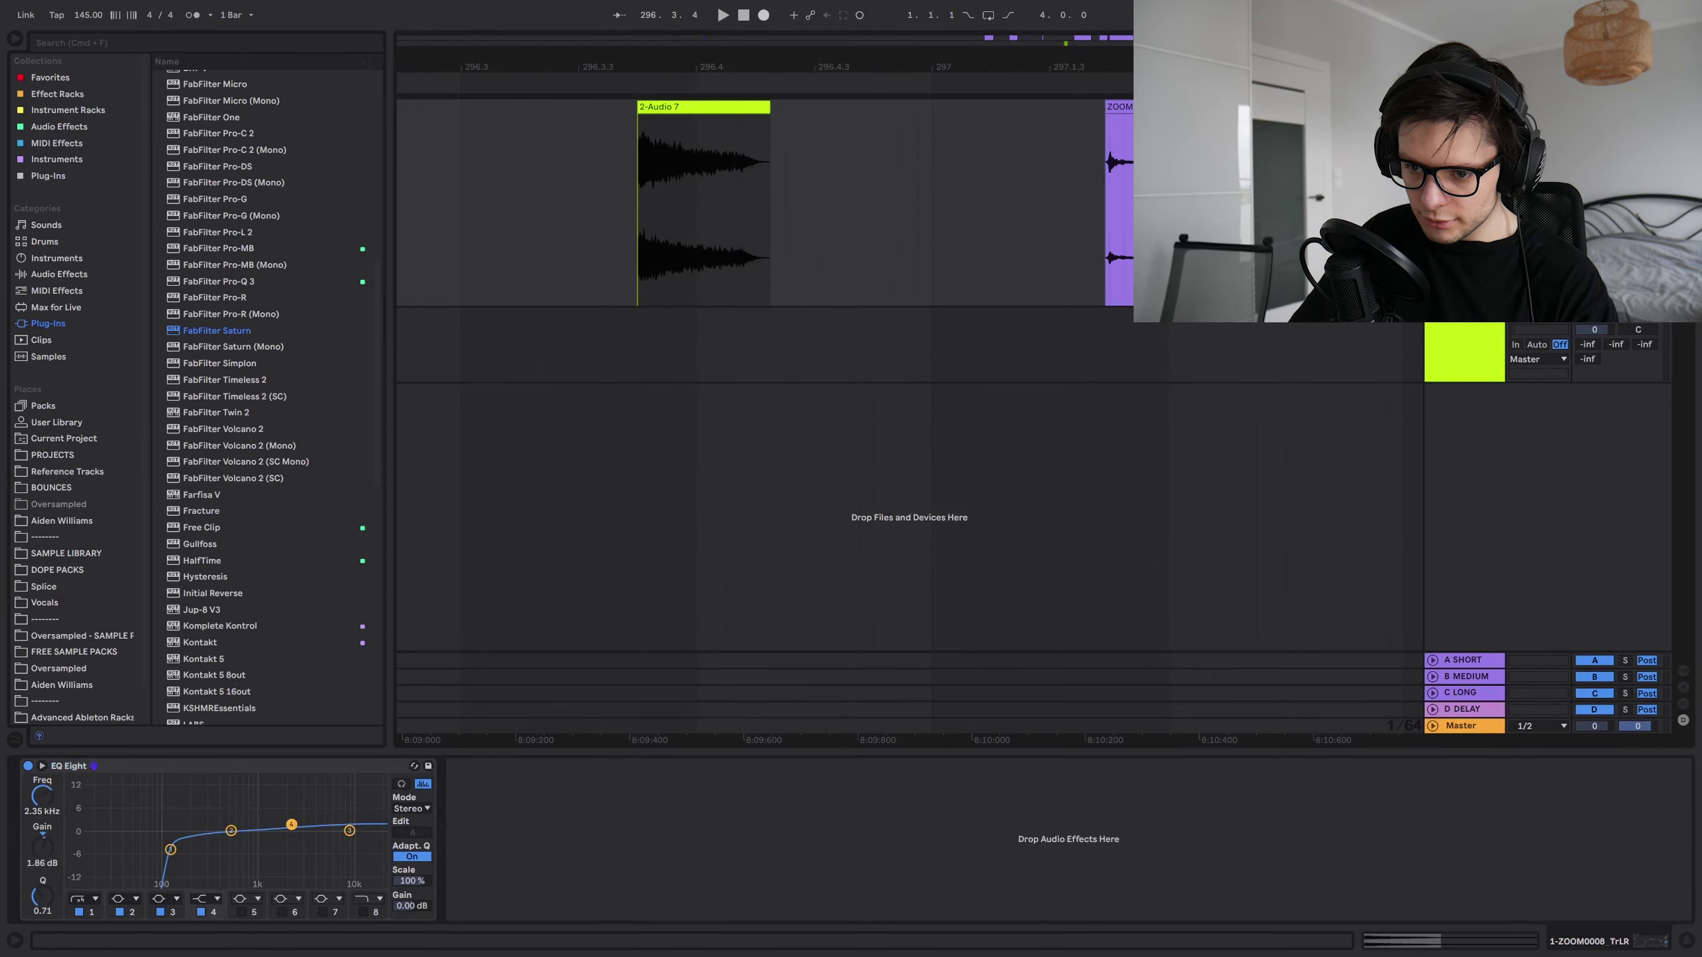
- Play the 2-Audio 7 hit through the remaining EQ and move its clip back down to the resampling track
{"action": "key", "text": "space"}
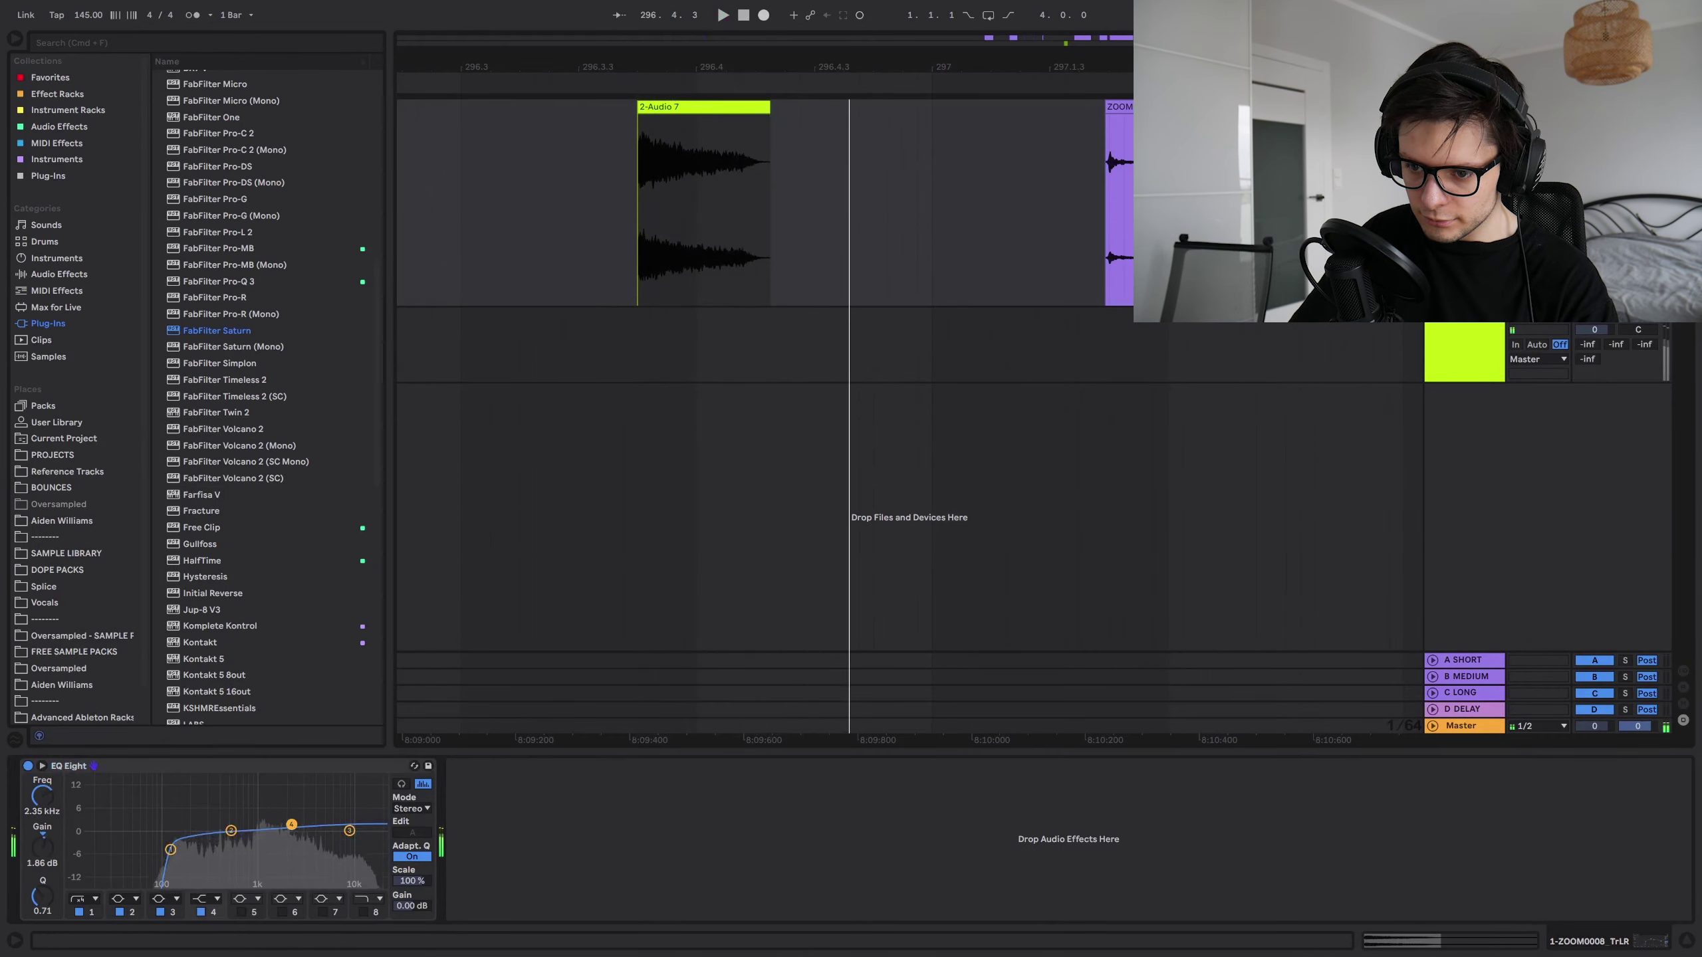
{"action": "left_click_drag", "start_coordinate": [706, 106], "coordinate": [706, 312]}
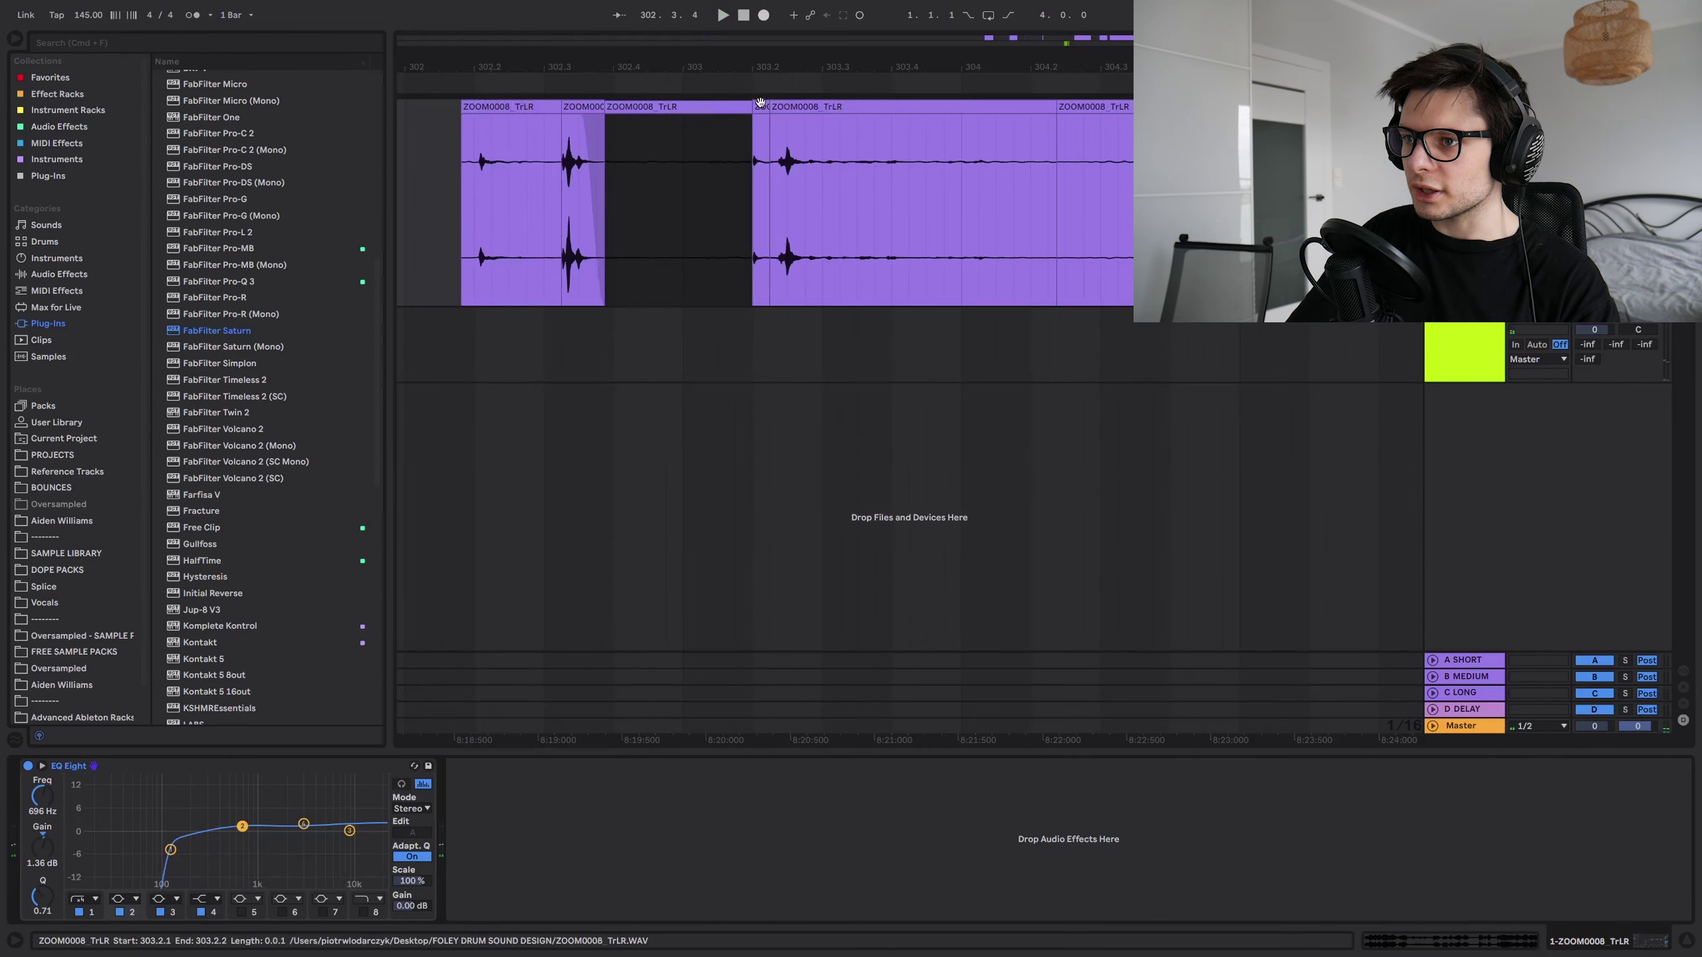
- Isolate the foley hit at 303.2 with a fade-out and insert Erosion after EQ Eight
{"action": "left_click_drag", "start_coordinate": [771, 107], "coordinate": [792, 107]}
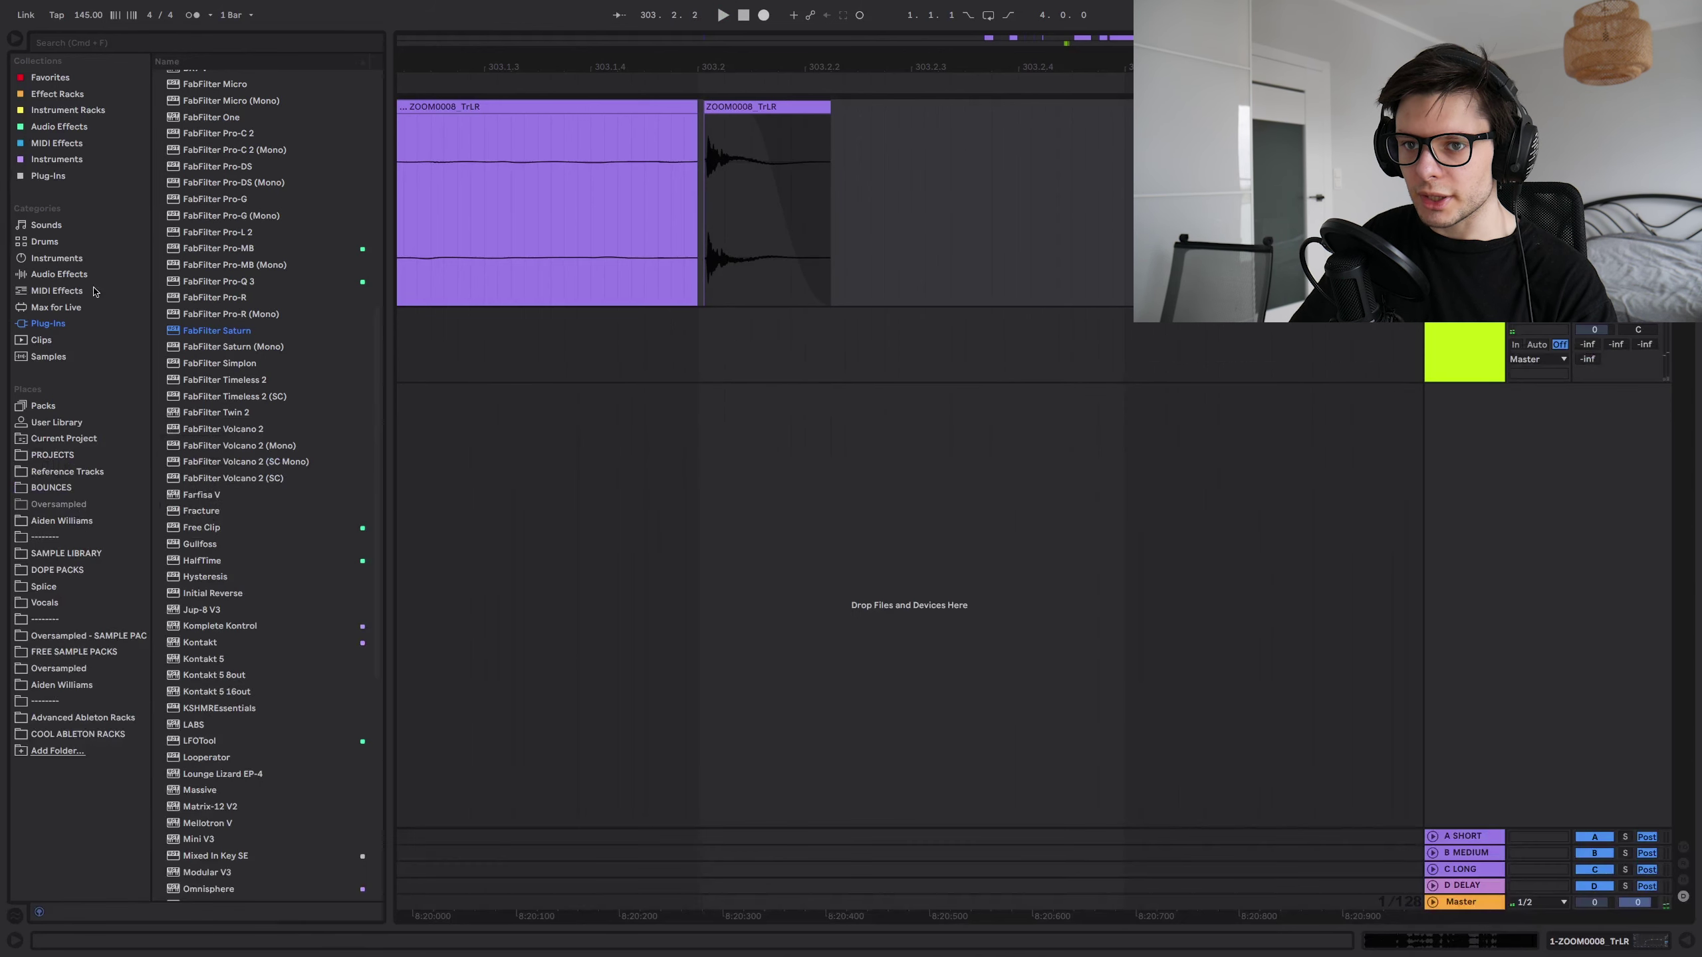
{"action": "left_click", "coordinate": [59, 274]}
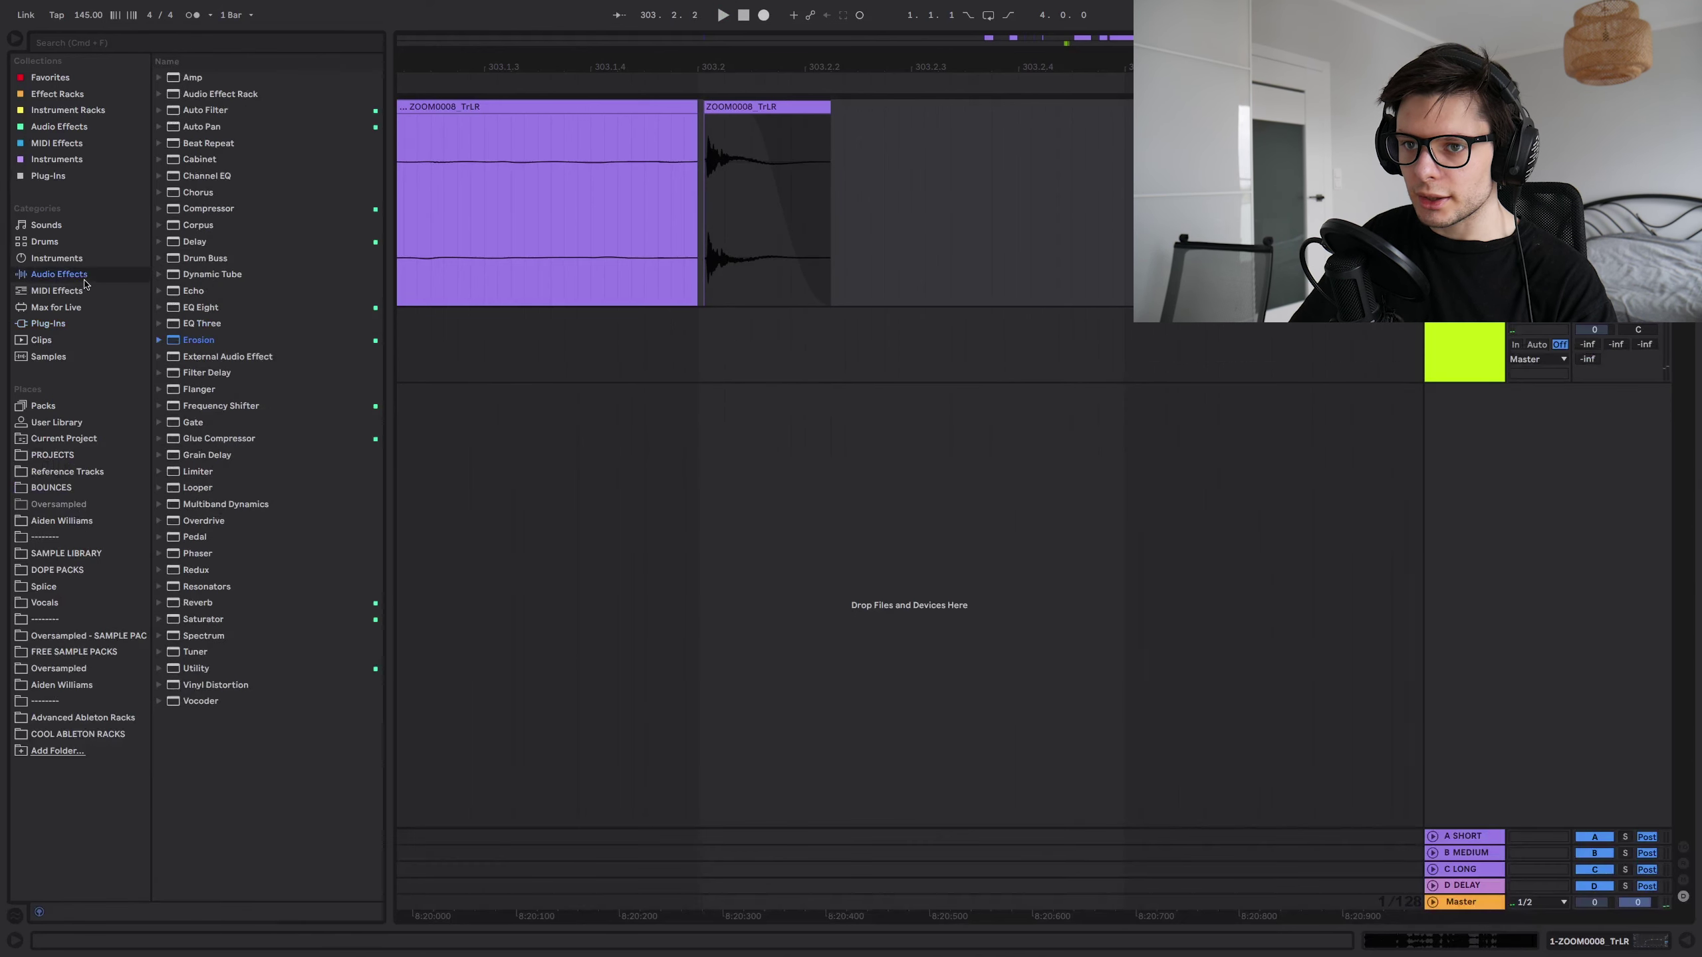
{"action": "left_click_drag", "start_coordinate": [271, 334], "coordinate": [570, 802]}
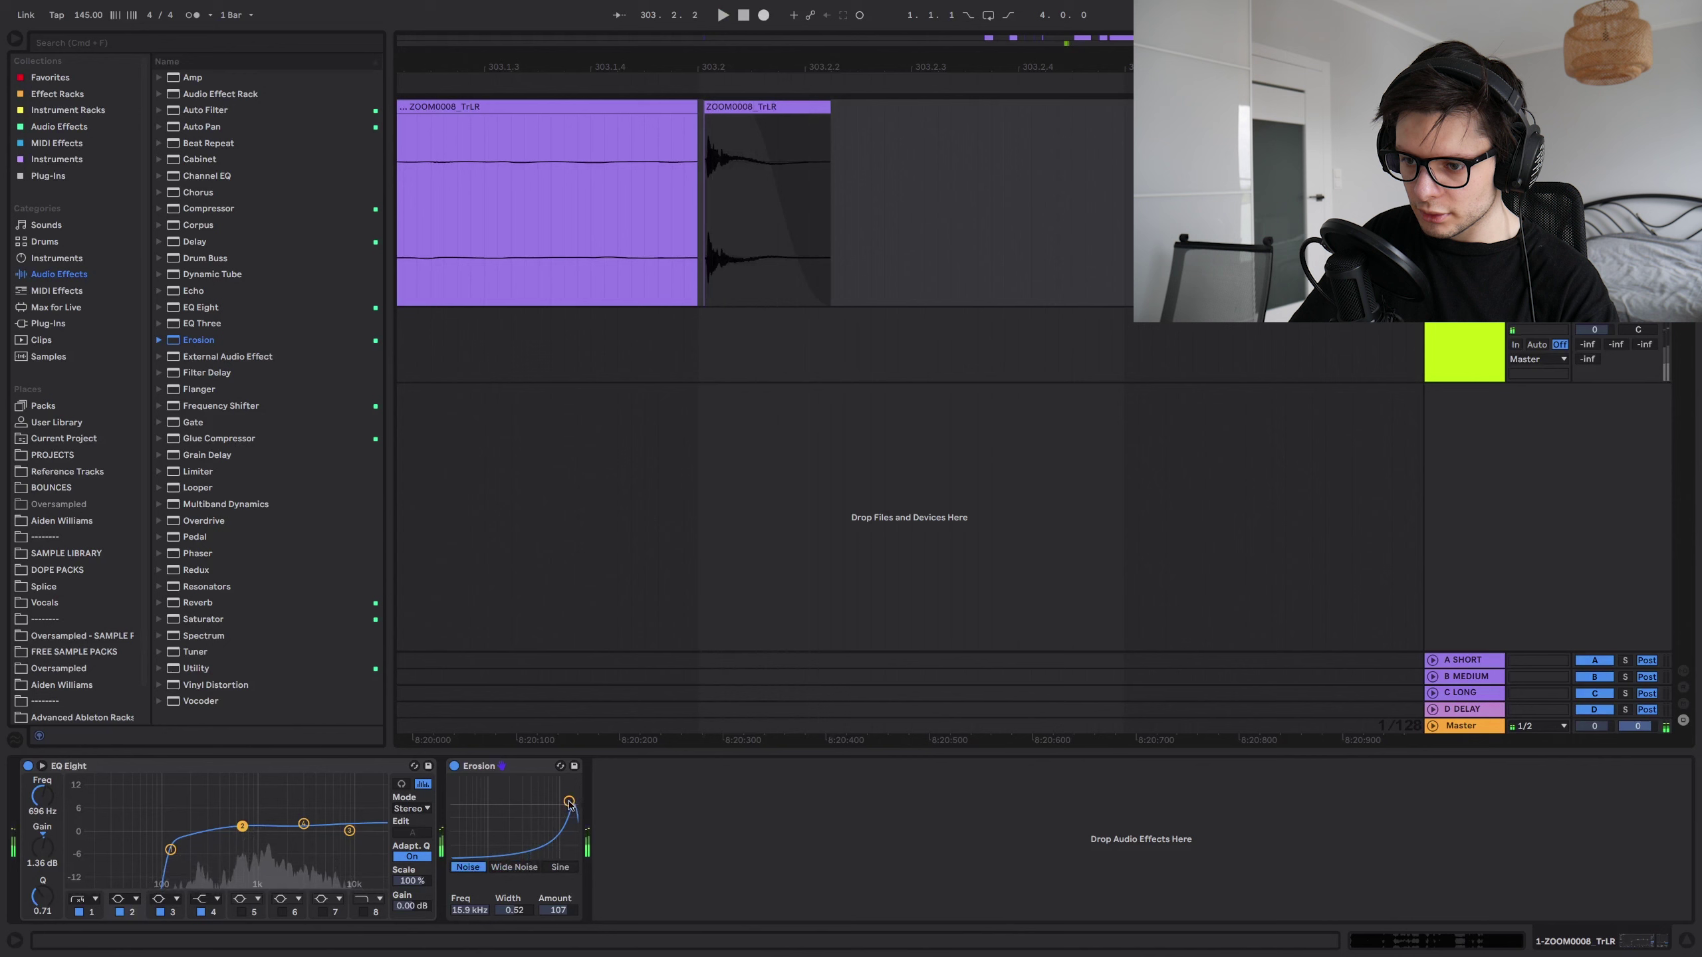
- Tune Erosion's noise to 14.1 kHz, width 1.29 and amount 76.2, and insert a Utility set to the Right input before it
{"action": "left_click_drag", "start_coordinate": [569, 801], "coordinate": [567, 798]}
{"action": "key", "text": "space"}
{"action": "key", "text": "space"}
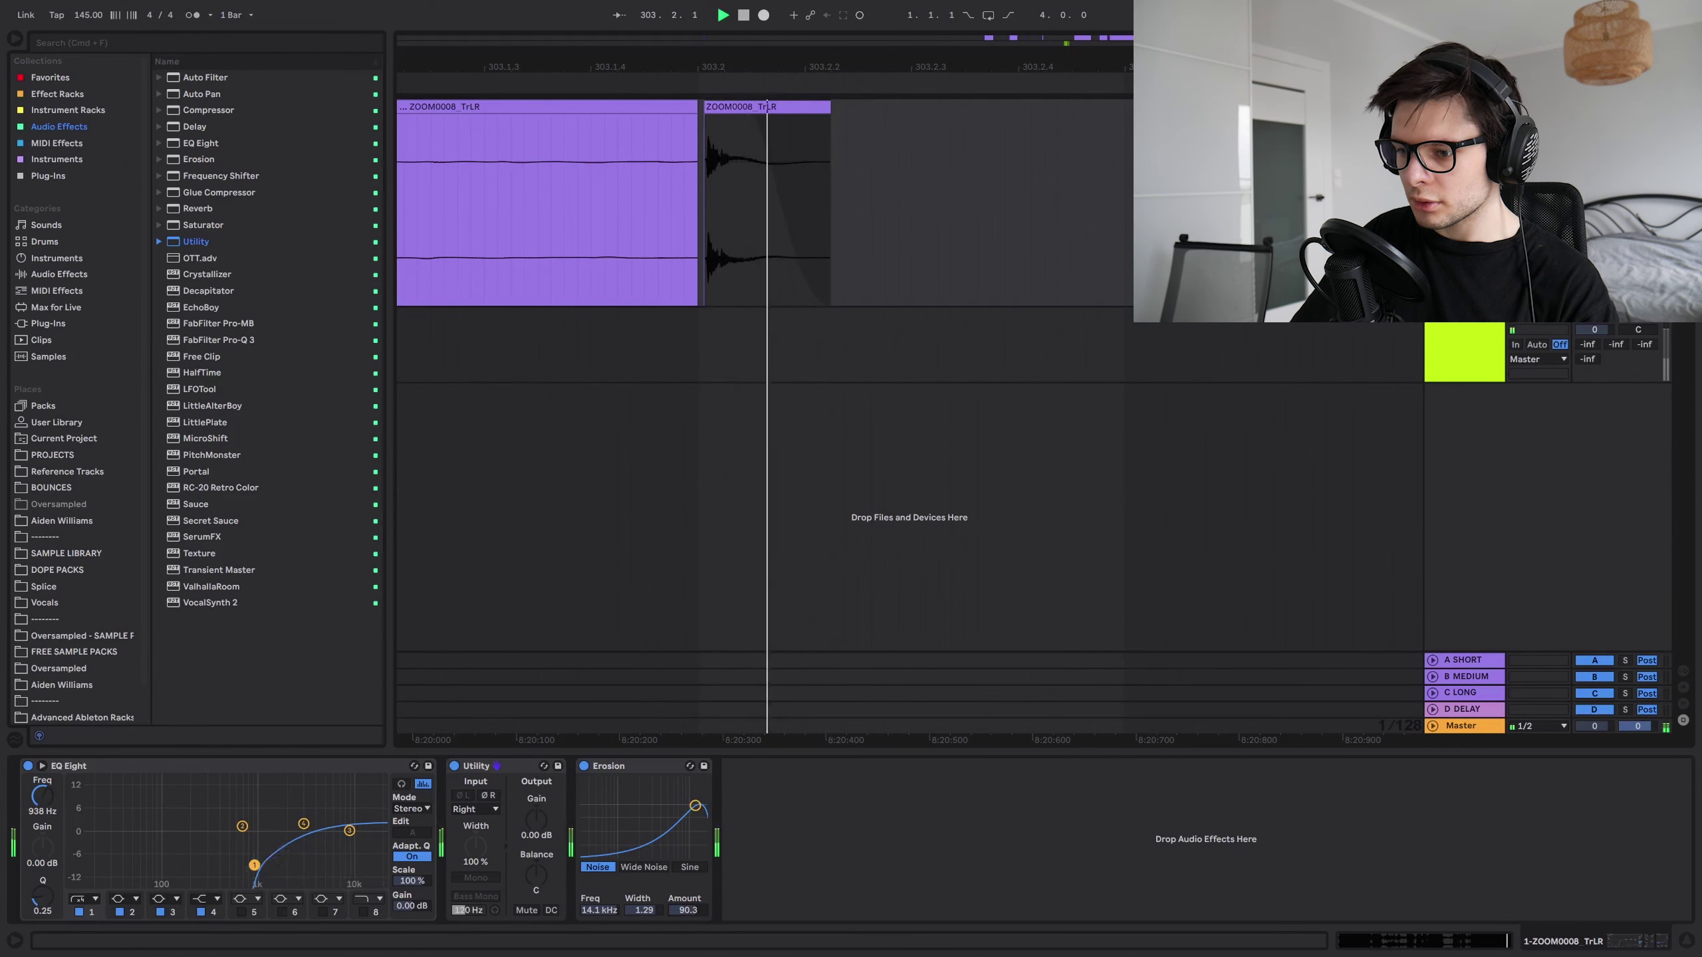
{"action": "key", "text": "space"}
{"action": "key", "text": "space"}
{"action": "key", "text": "space"}
- Trim the start of the foley hit at 303.2 to its transient and adjust the clip's fades
{"action": "scroll", "coordinate": [734, 182], "scroll_direction": "up", "scroll_amount": 10}
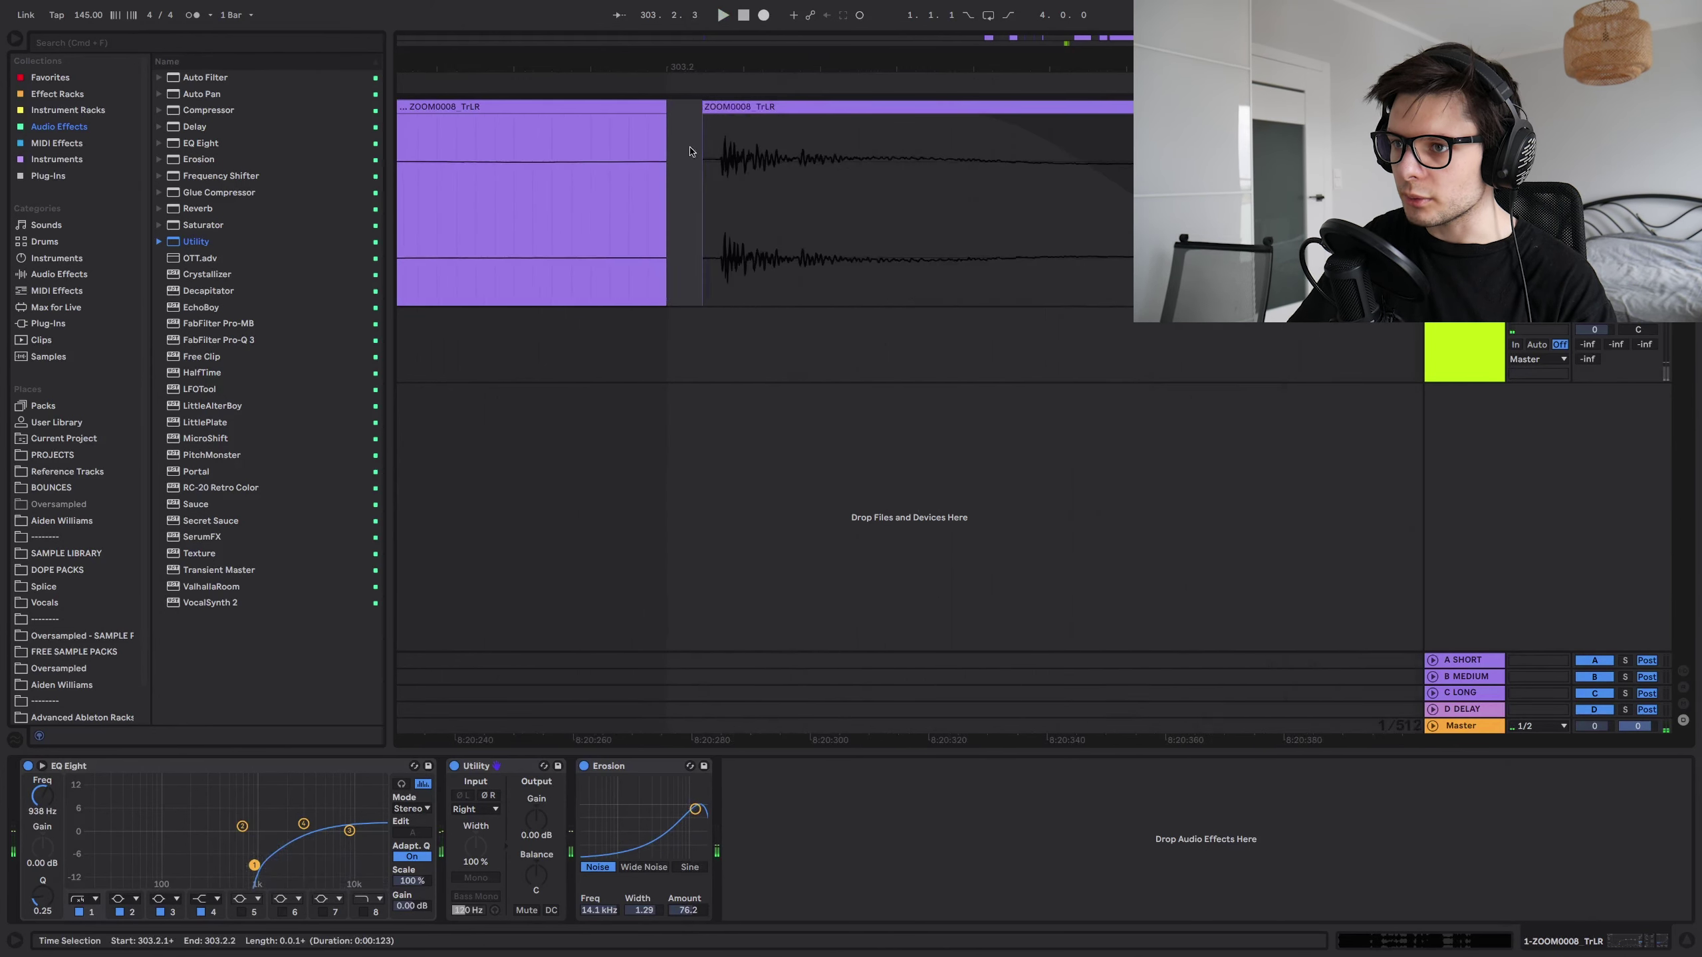
{"action": "left_click_drag", "start_coordinate": [585, 176], "coordinate": [679, 178]}
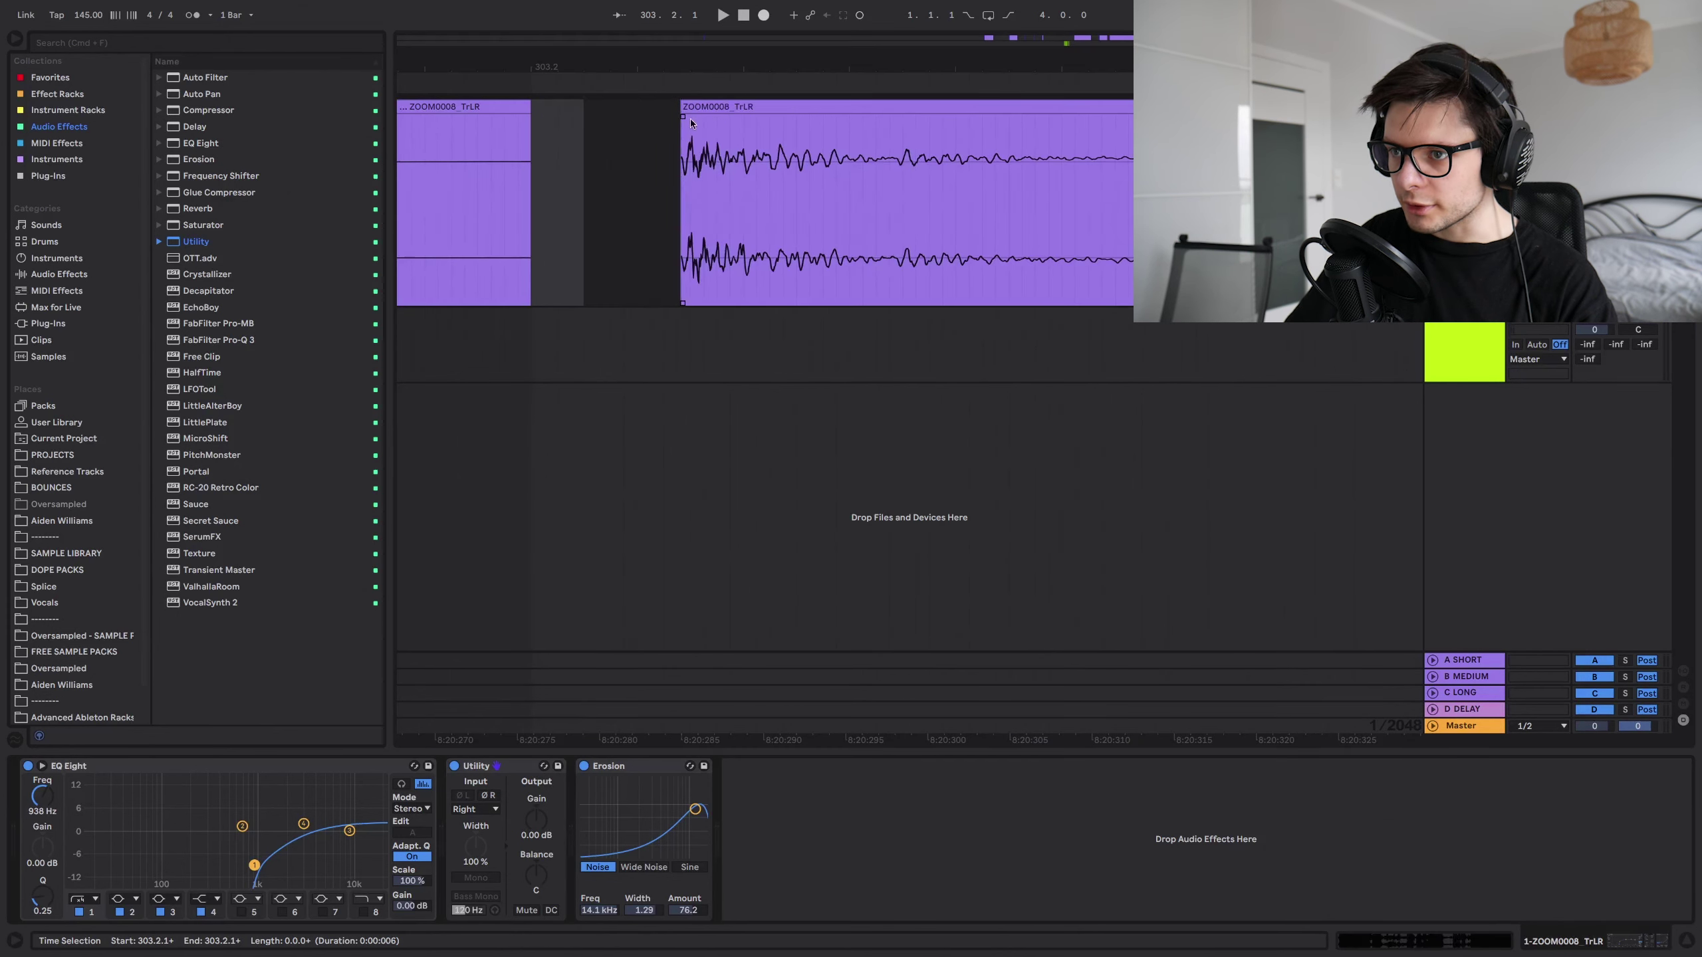
{"action": "left_click", "coordinate": [733, 105]}
{"action": "left_click_drag", "start_coordinate": [726, 119], "coordinate": [777, 116]}
{"action": "key", "text": "space"}
{"action": "scroll", "coordinate": [761, 146], "scroll_direction": "down", "scroll_amount": 6}
{"action": "key", "text": "space"}
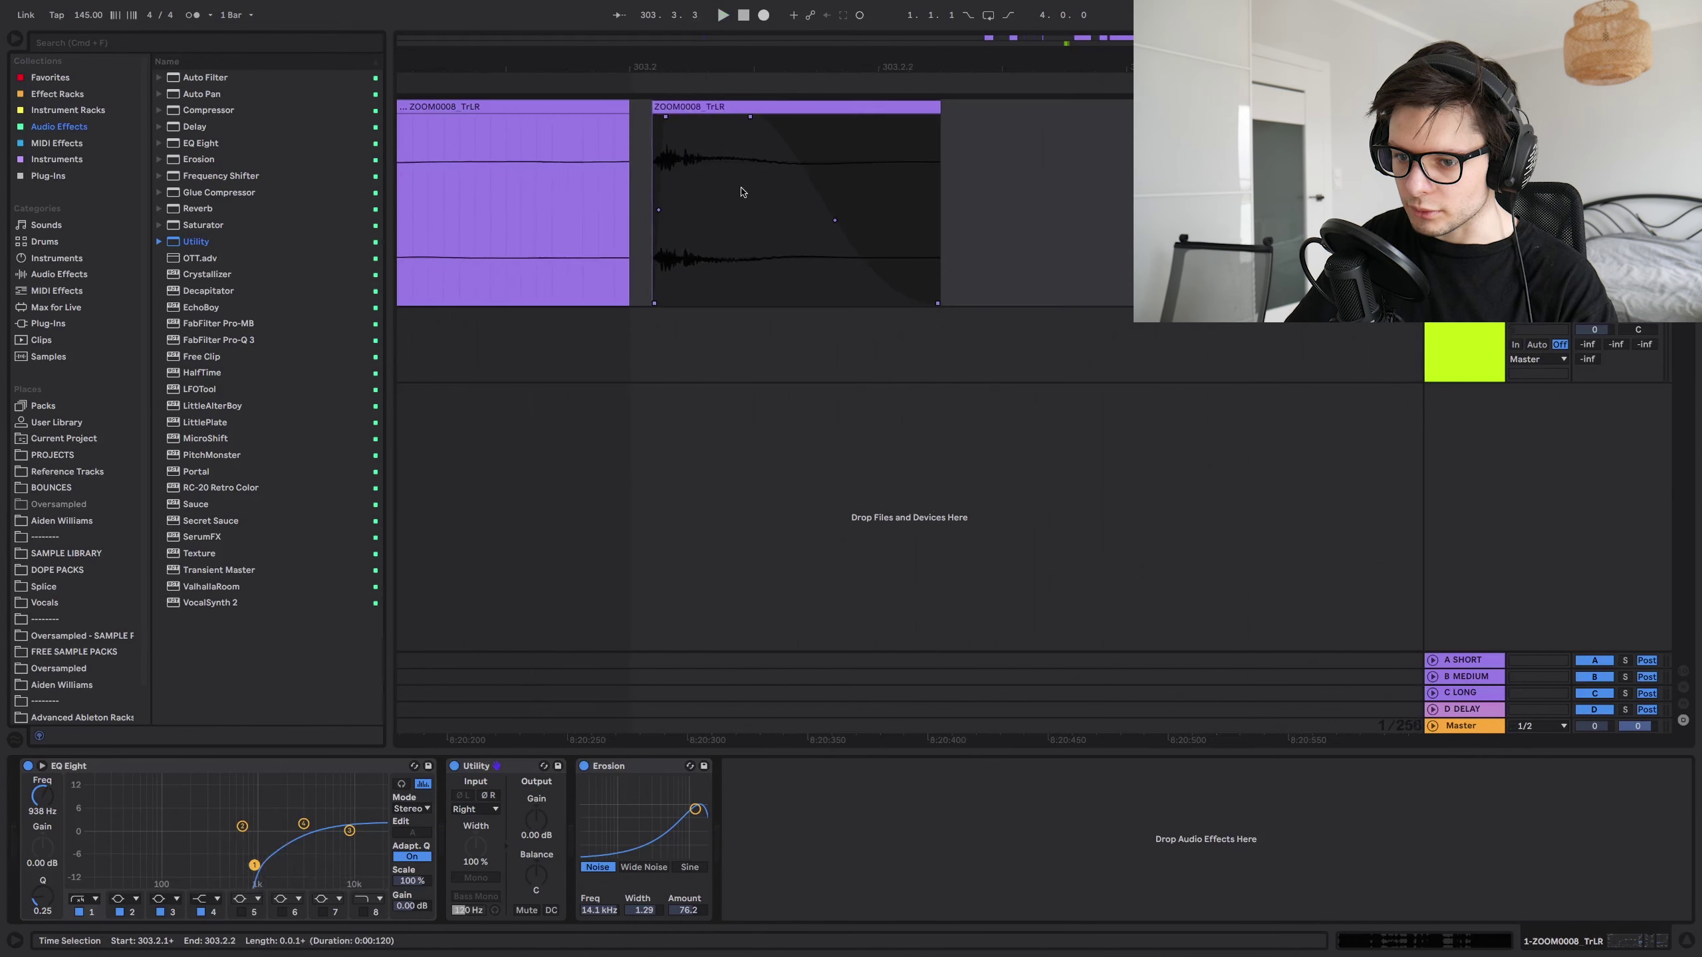
- Set EQ Eight's low cut to 958 Hz with a Q of 0.35 and audition the hit
{"action": "mouse_move", "coordinate": [254, 865]}
{"action": "left_mouse_down"}
{"action": "mouse_move", "coordinate": [215, 862]}
{"action": "mouse_move", "coordinate": [259, 858]}
{"action": "left_mouse_up"}
{"action": "key", "text": "space"}
{"action": "key", "text": "space"}
{"action": "key", "text": "space"}
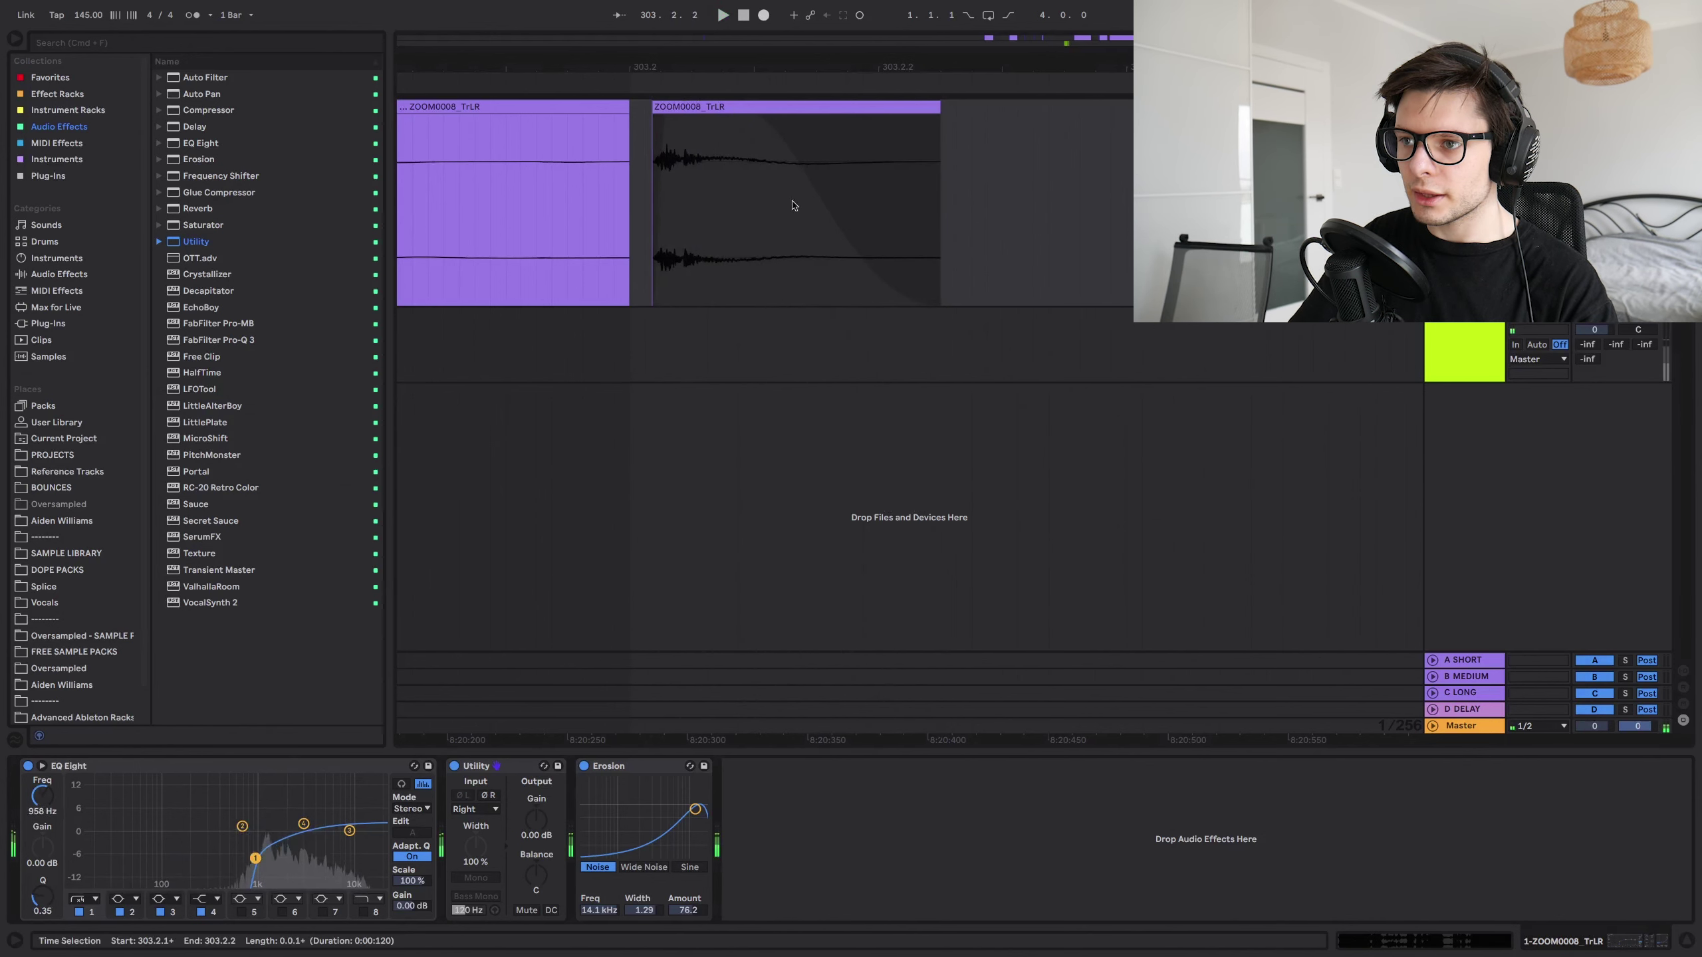
- Record the eroded hit onto the resampling track and move the recording up to the foley track at 303.2.1
{"action": "left_click", "coordinate": [763, 14]}
{"action": "left_click_drag", "start_coordinate": [973, 315], "coordinate": [963, 266]}
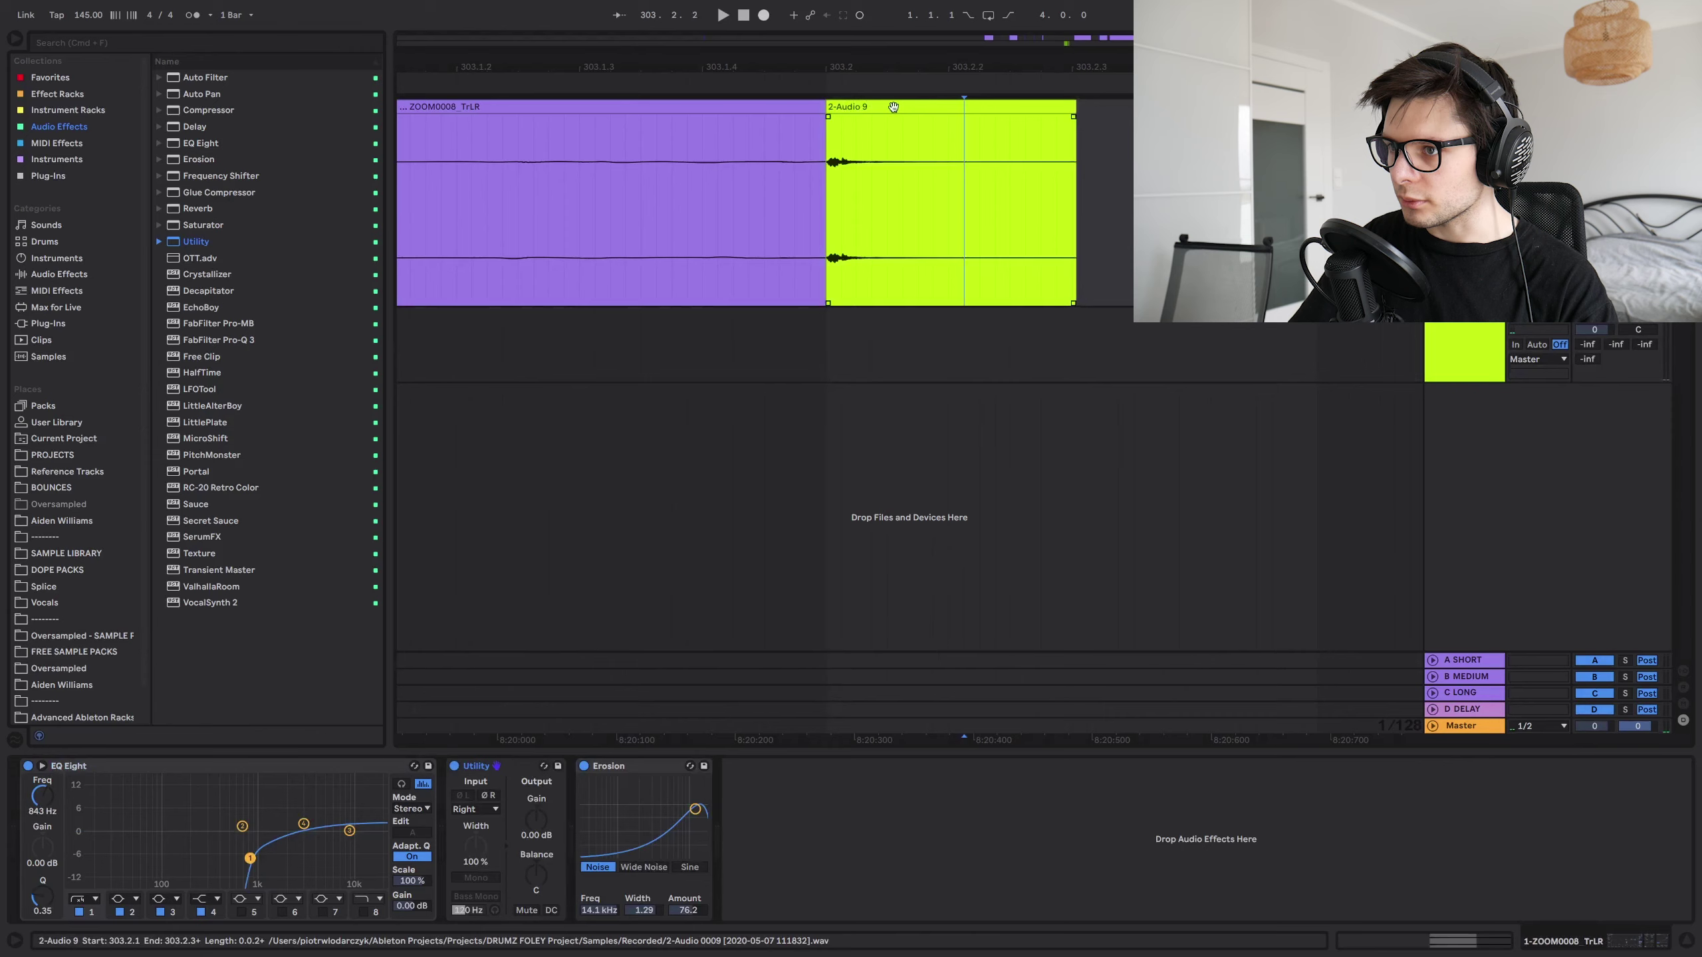
- Turn off warping on clip 2-Audio 9, transpose it by 7 st, set its gain to 10.0 dB and shorten its tail
{"action": "double_click", "coordinate": [892, 107]}
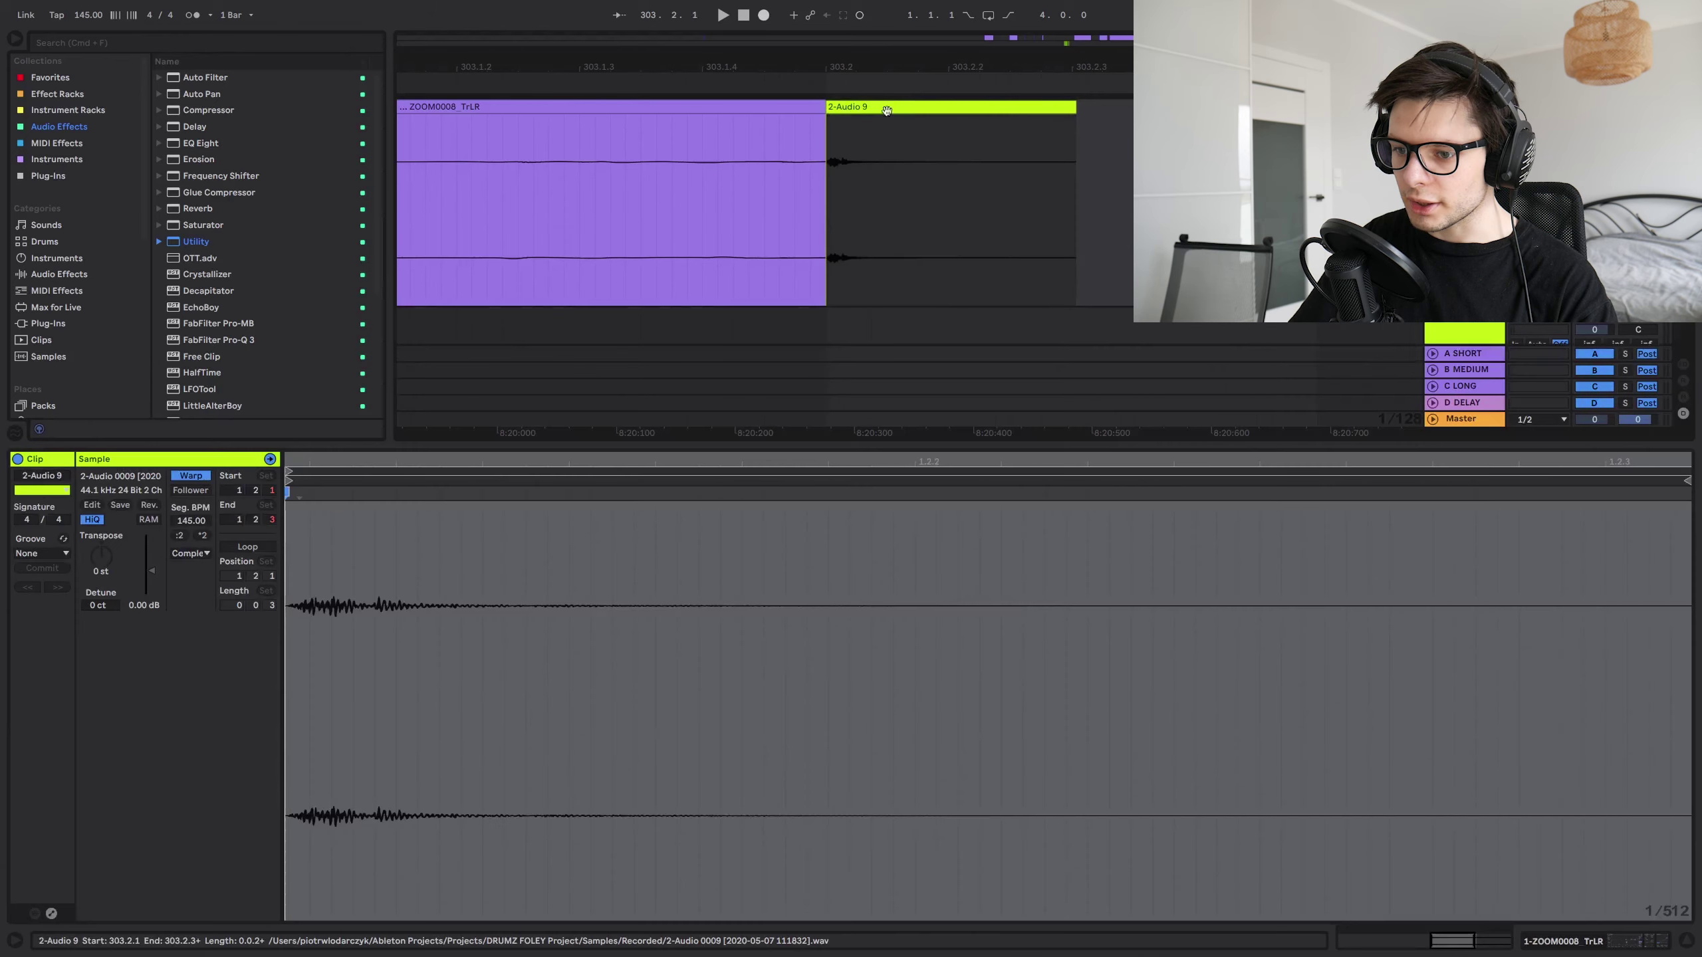
{"action": "left_click_drag", "start_coordinate": [148, 573], "coordinate": [148, 564]}
{"action": "mouse_move", "coordinate": [101, 557]}
{"action": "left_mouse_down"}
{"action": "mouse_move", "coordinate": [101, 542]}
{"action": "mouse_move", "coordinate": [101, 563]}
{"action": "left_mouse_up"}
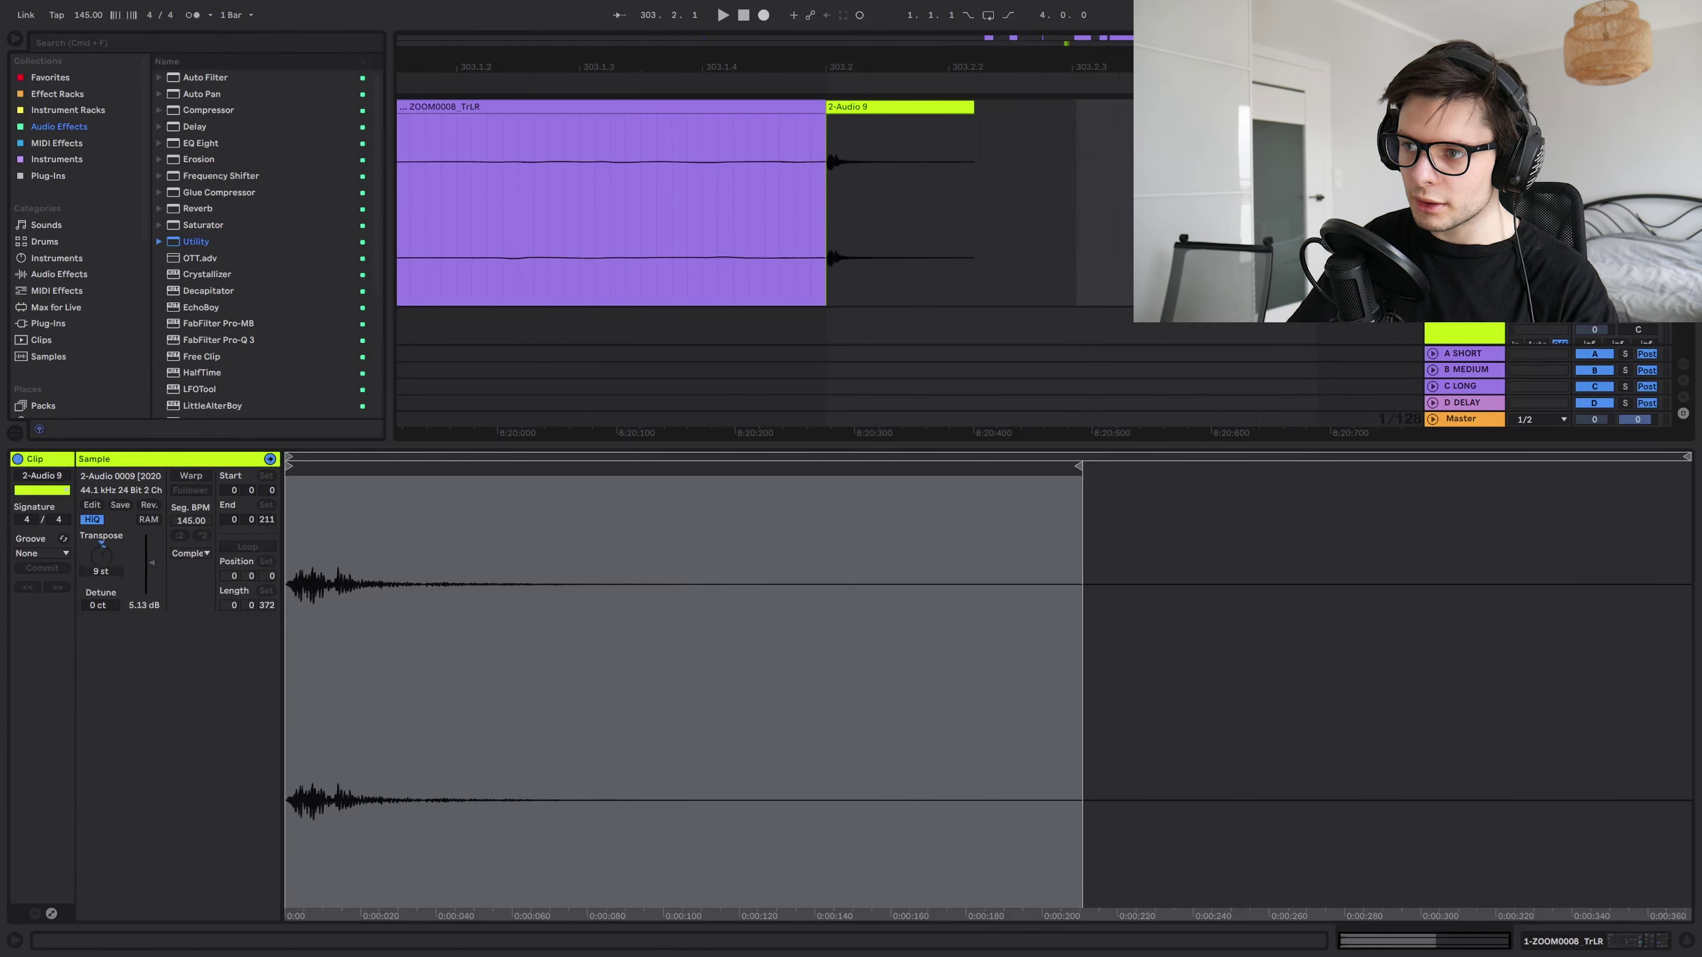
{"action": "key", "text": "space"}
{"action": "key", "text": "space"}
{"action": "key", "text": "space"}
{"action": "key", "text": "space"}
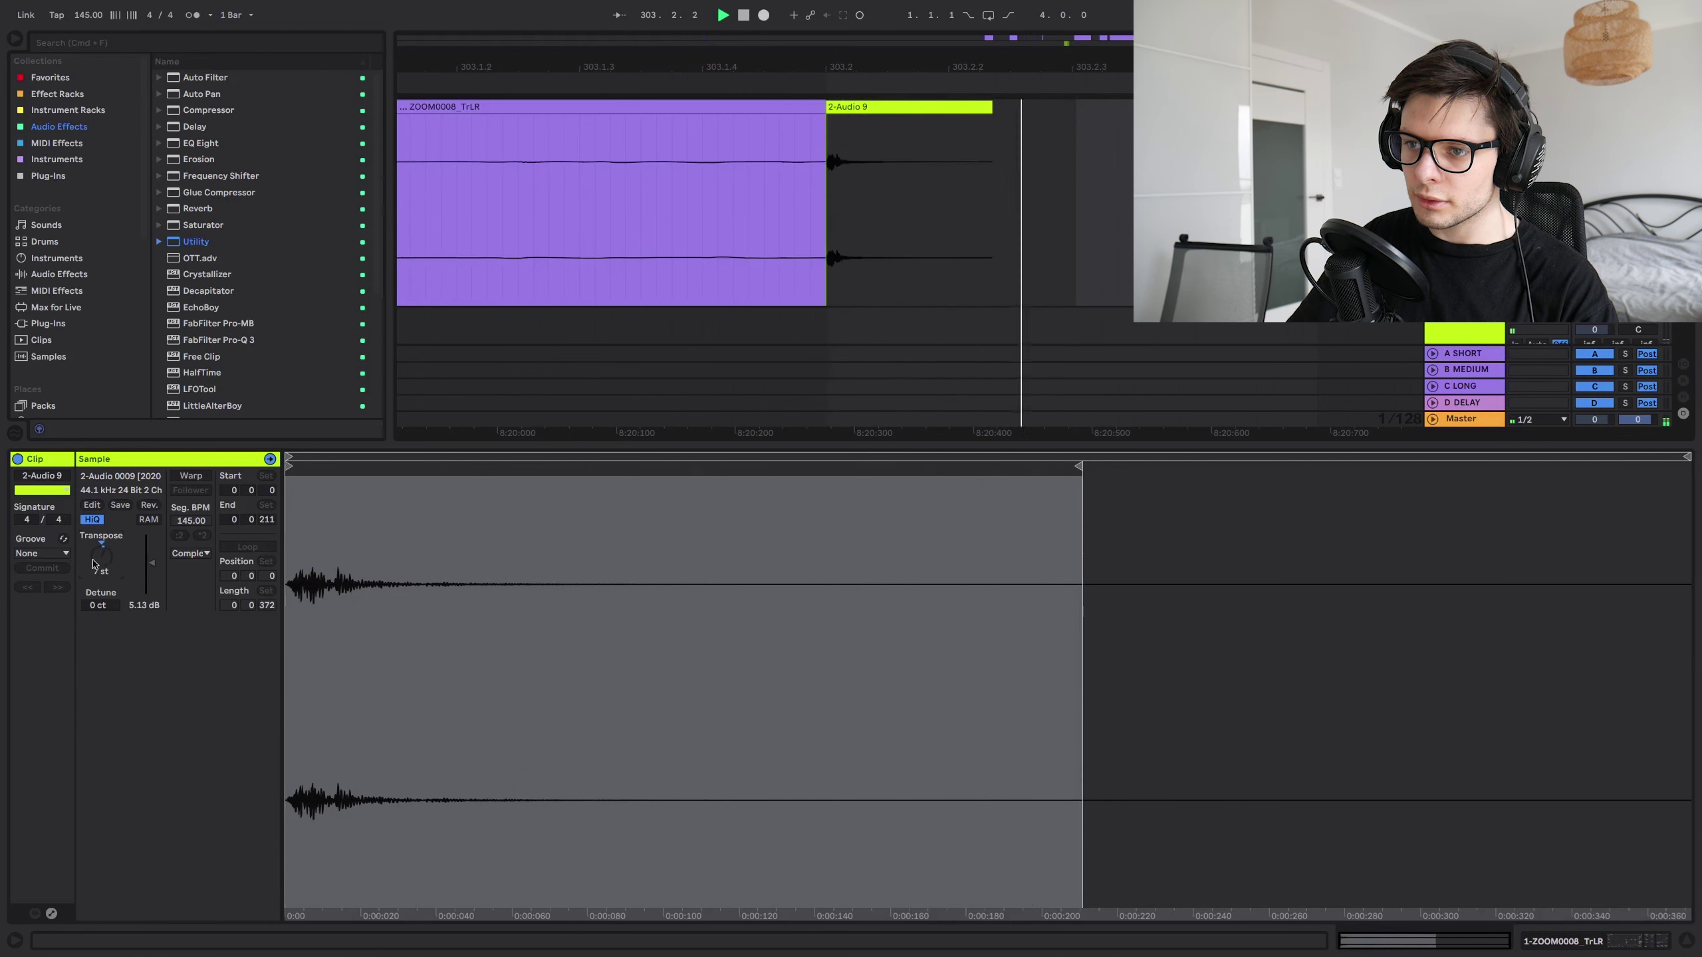
{"action": "key", "text": "space"}
{"action": "key", "text": "space"}
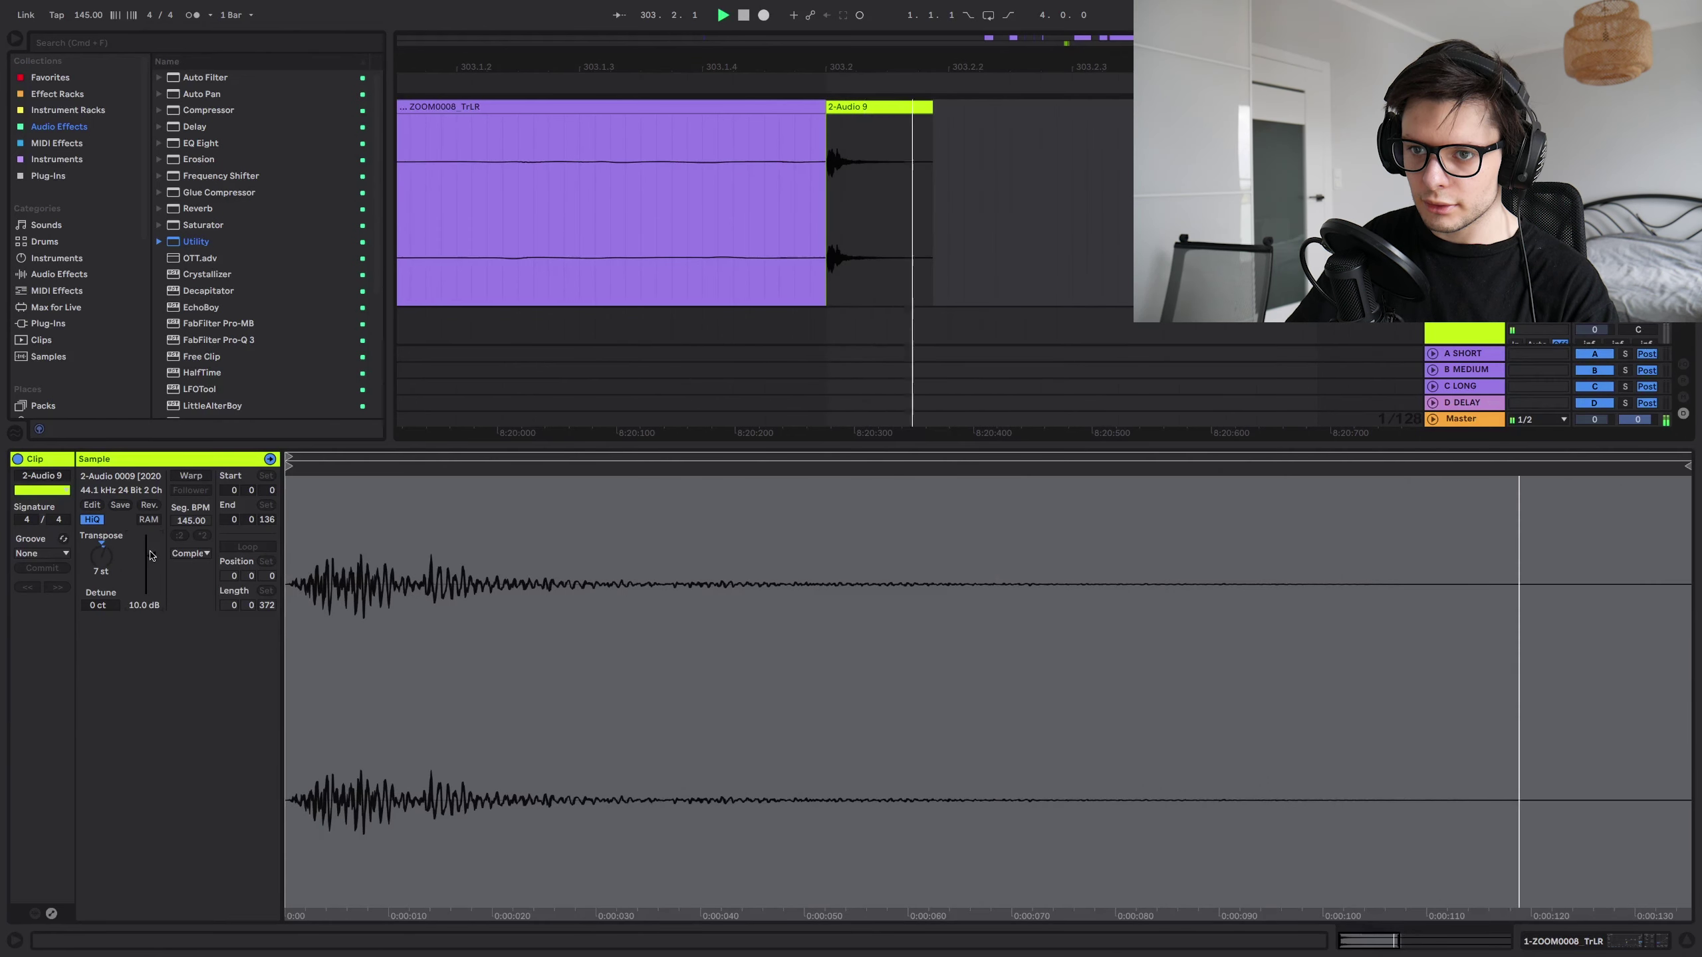
{"action": "key", "text": "space"}
- Disable Utility and Erosion, lower EQ Eight's low cut to 55.0 Hz with a Q of 0.41, and play the hit
{"action": "key", "text": "shift+Tab"}
{"action": "key", "text": "space"}
{"action": "key", "text": "space"}
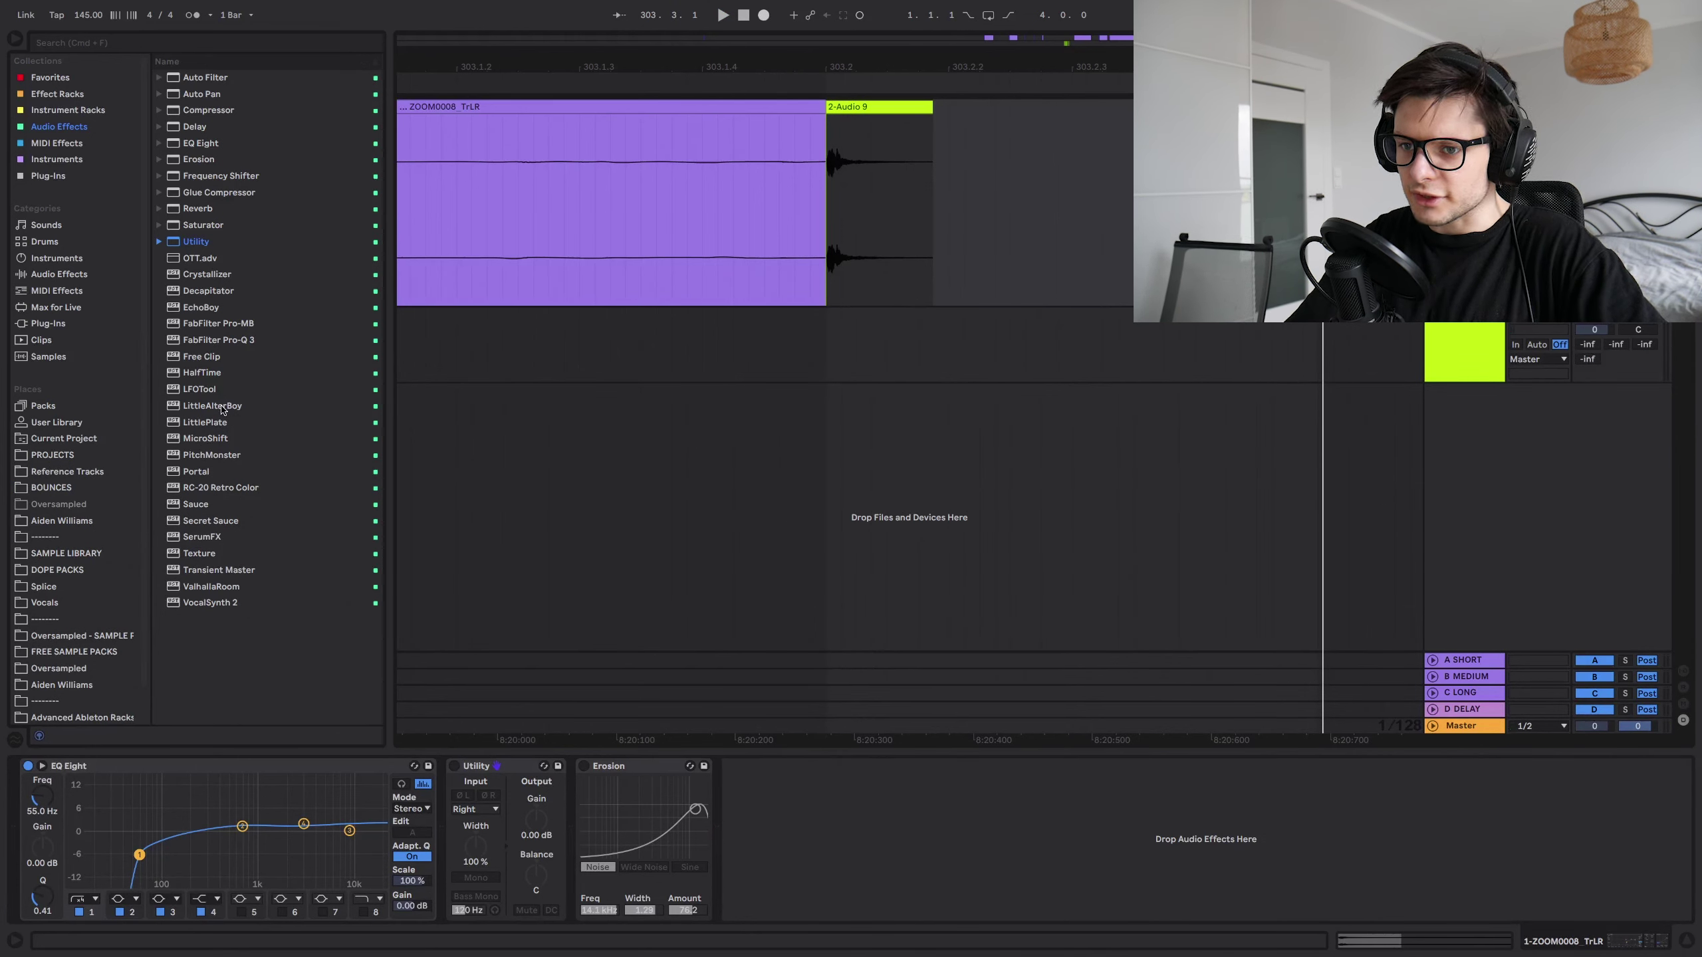
- Insert LittleAlterBoy after Erosion on the foley track and set its formant to -10.0 while auditioning the hit
{"action": "left_click_drag", "start_coordinate": [222, 410], "coordinate": [862, 333]}
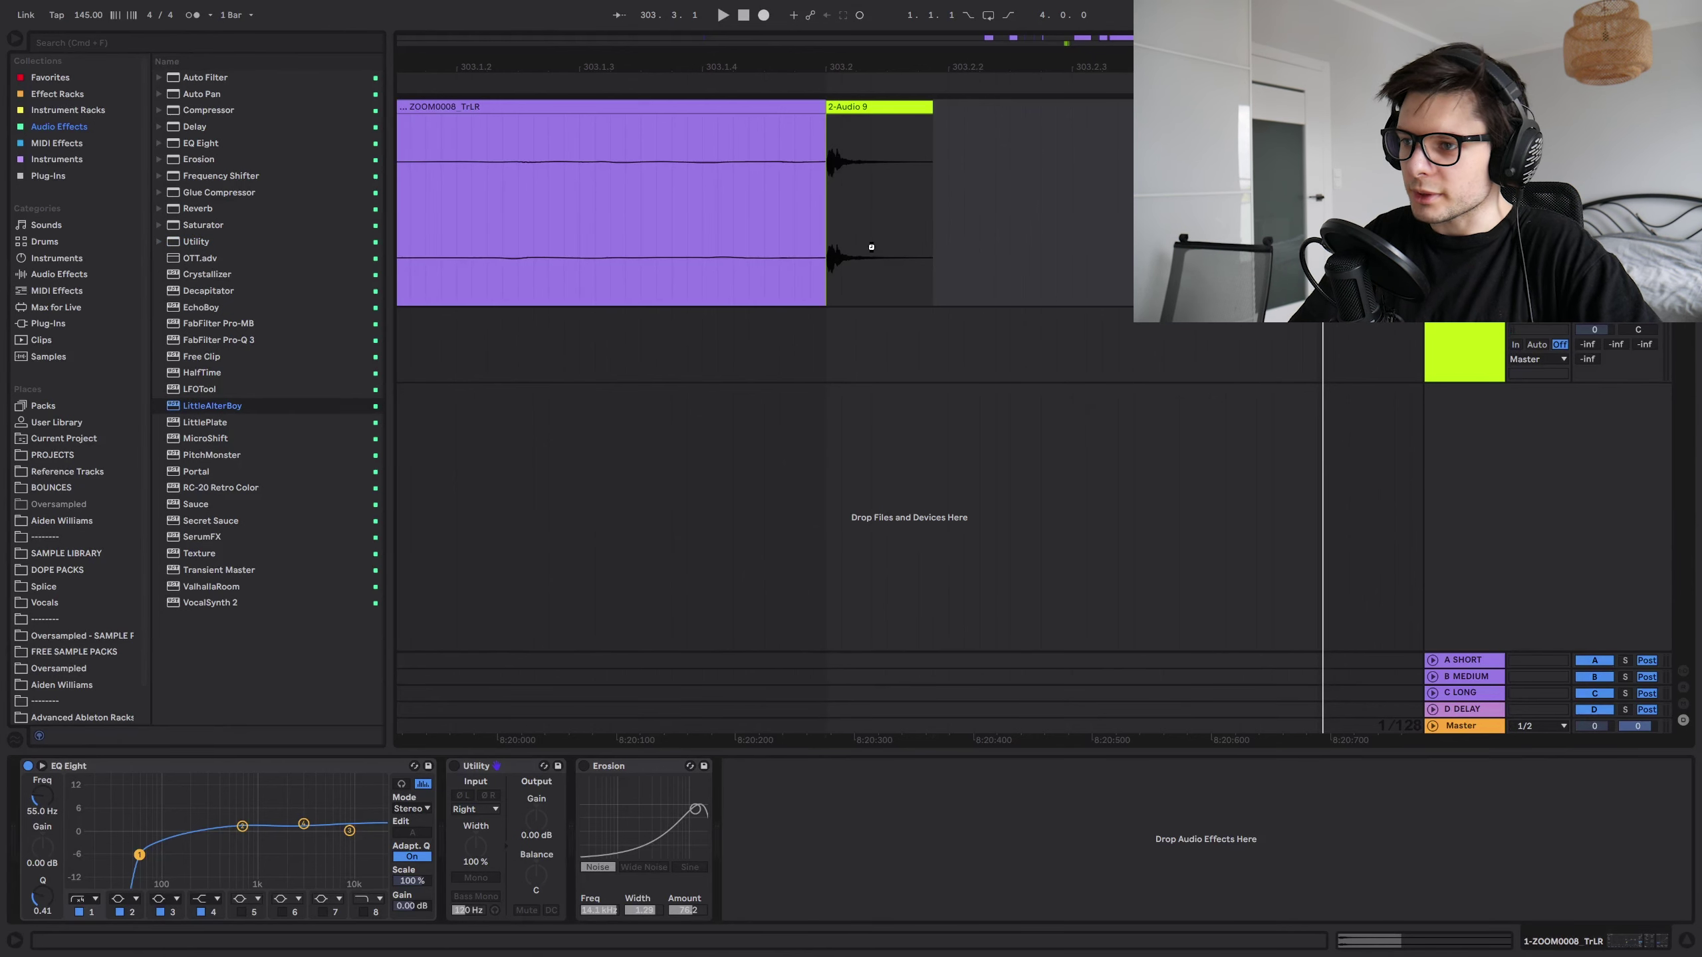
{"action": "left_click_drag", "start_coordinate": [871, 243], "coordinate": [871, 244]}
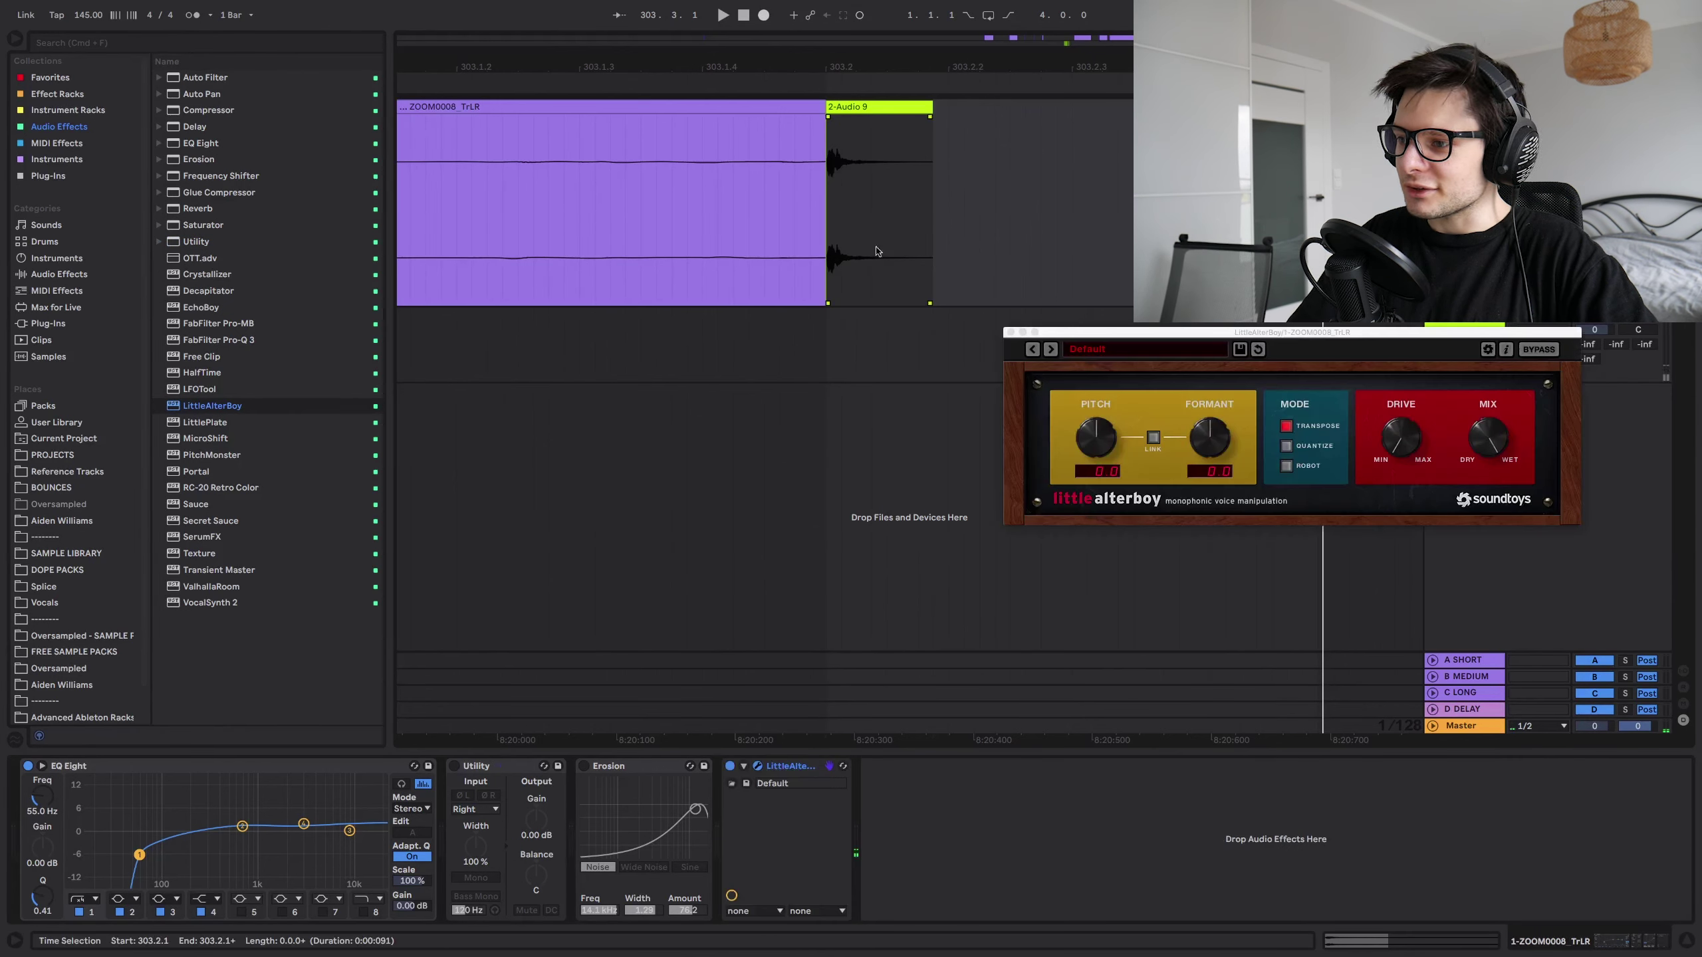
{"action": "left_click_drag", "start_coordinate": [1151, 330], "coordinate": [667, 326]}
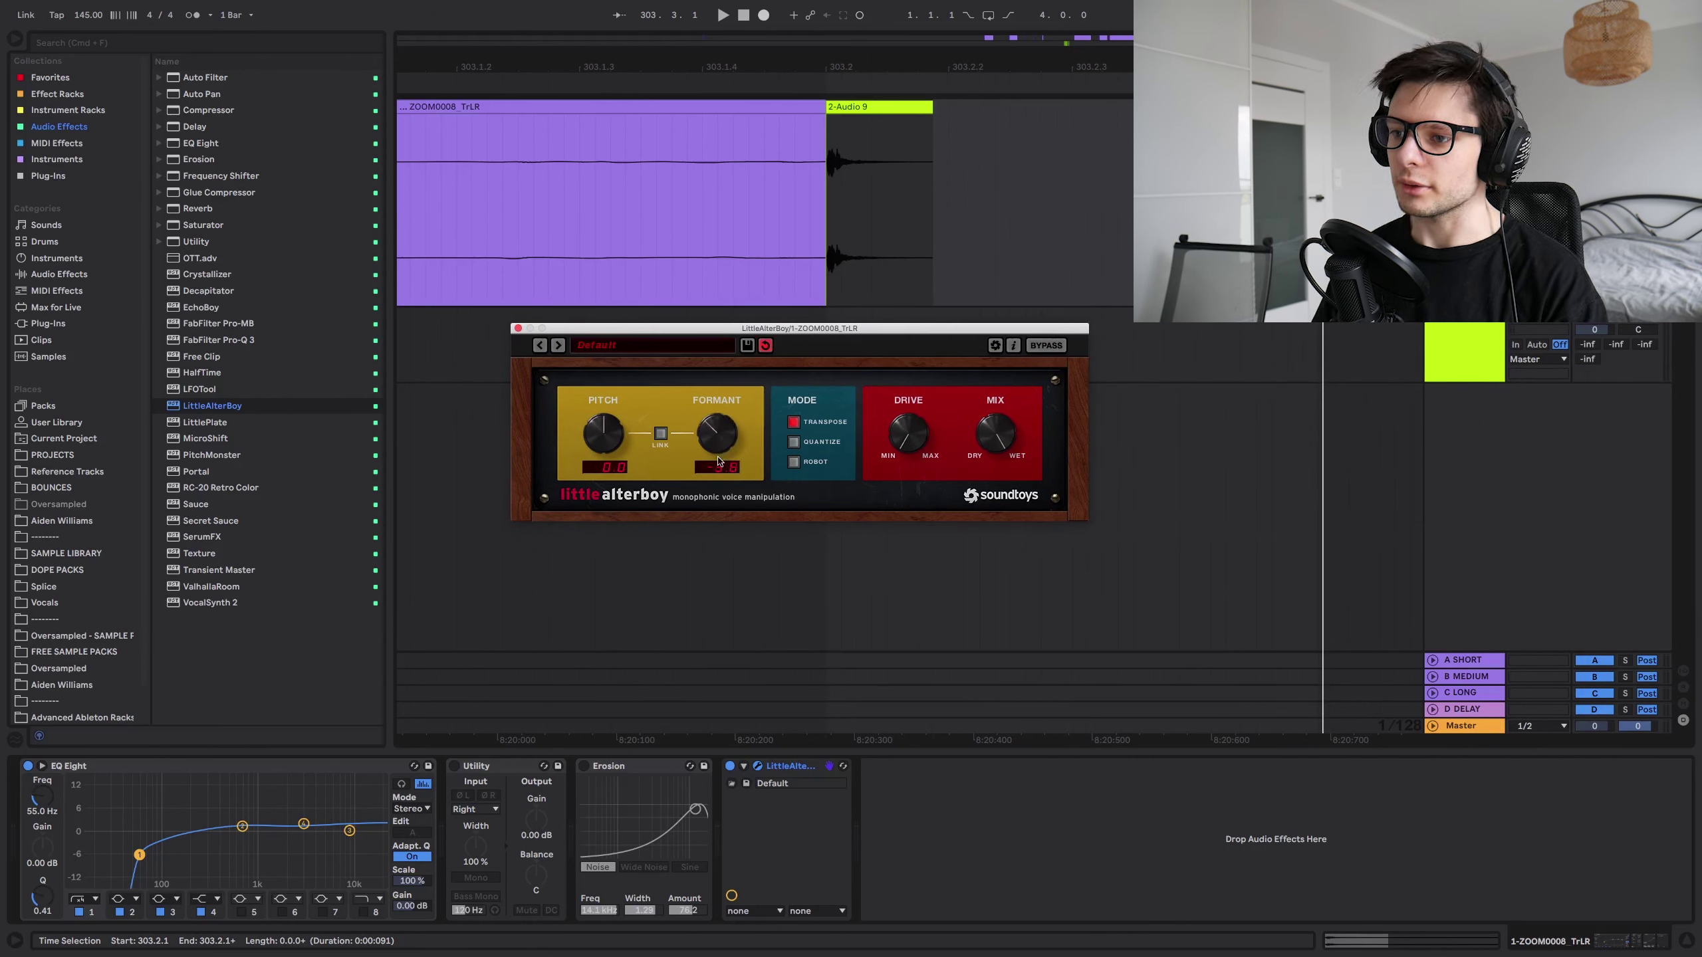
{"action": "key", "text": "space"}
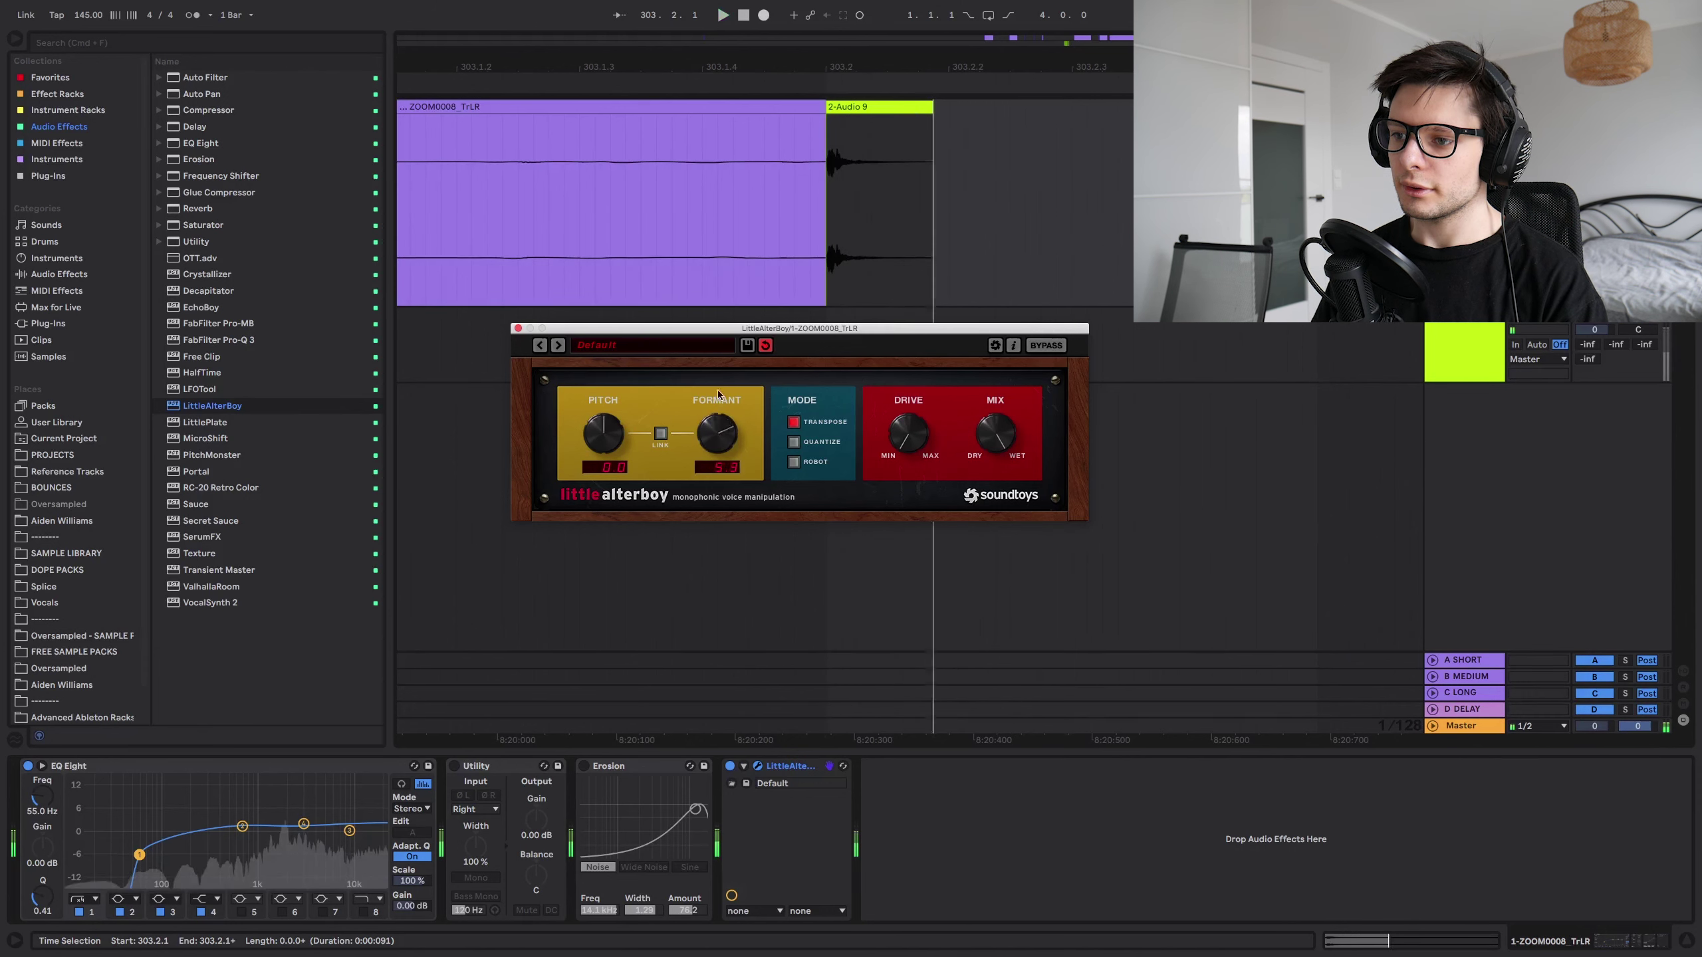
{"action": "left_click_drag", "start_coordinate": [718, 434], "coordinate": [731, 500]}
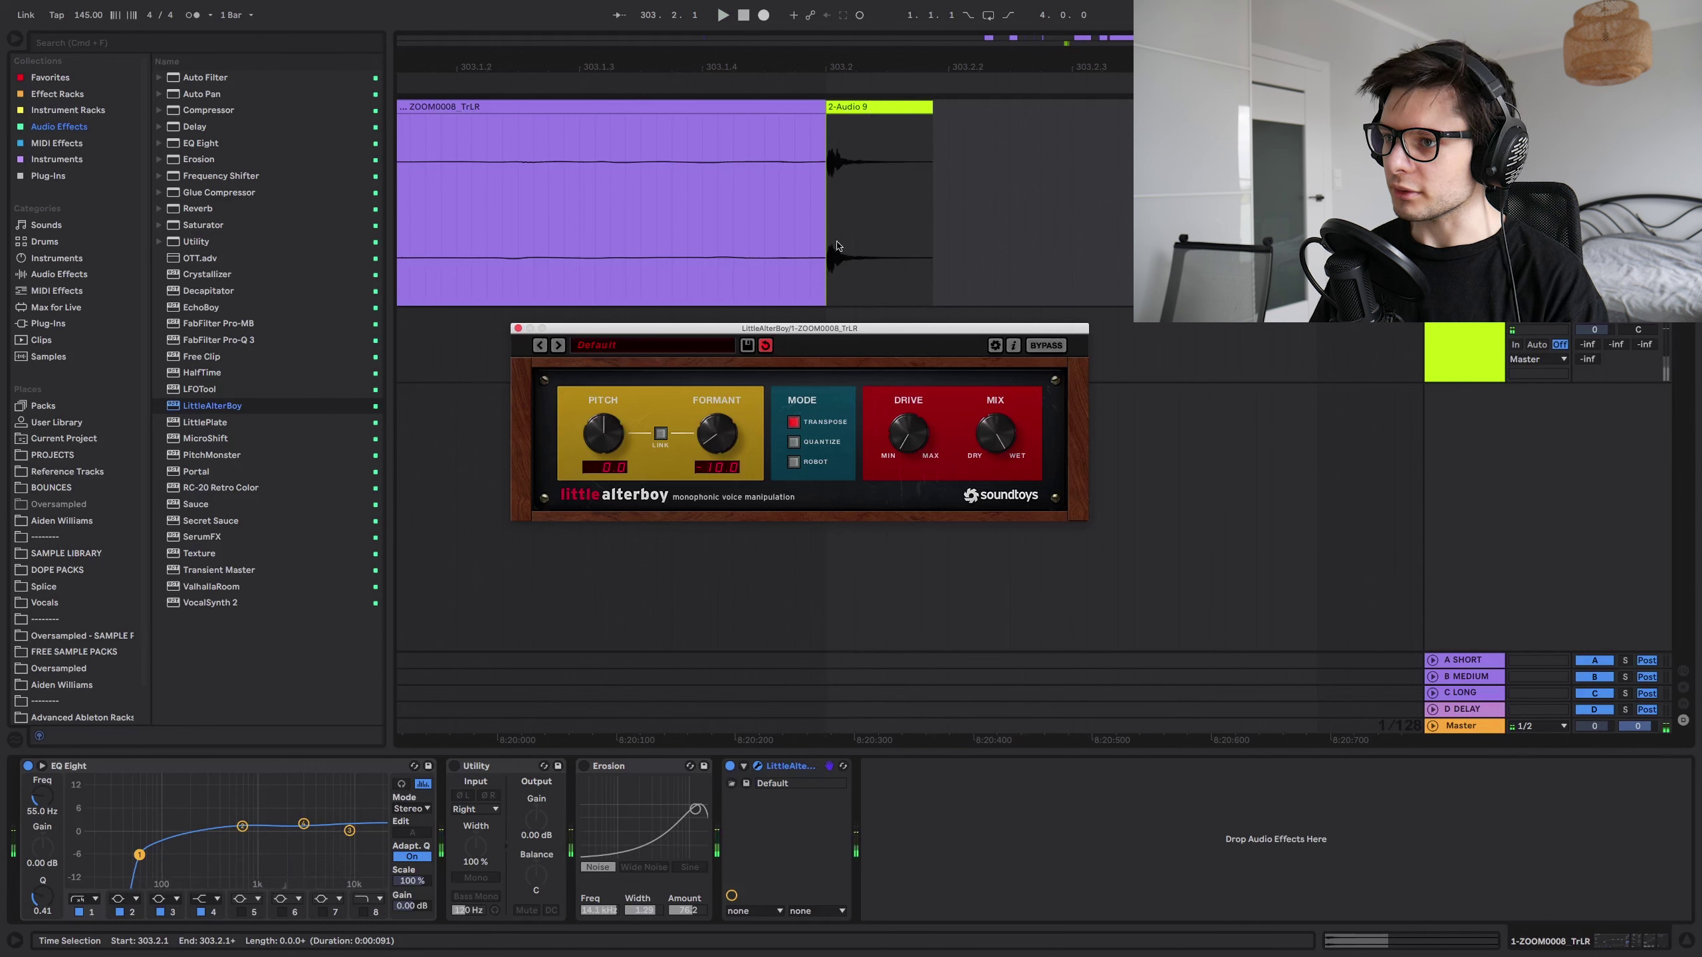
- Record the formant-shifted hit onto the resampling track, delete the recording's excess tail and move it clear of the source hit
{"action": "left_click", "coordinate": [762, 16]}
{"action": "key", "text": "space"}
{"action": "left_click_drag", "start_coordinate": [965, 328], "coordinate": [656, 319]}
{"action": "left_click_drag", "start_coordinate": [950, 367], "coordinate": [1406, 366]}
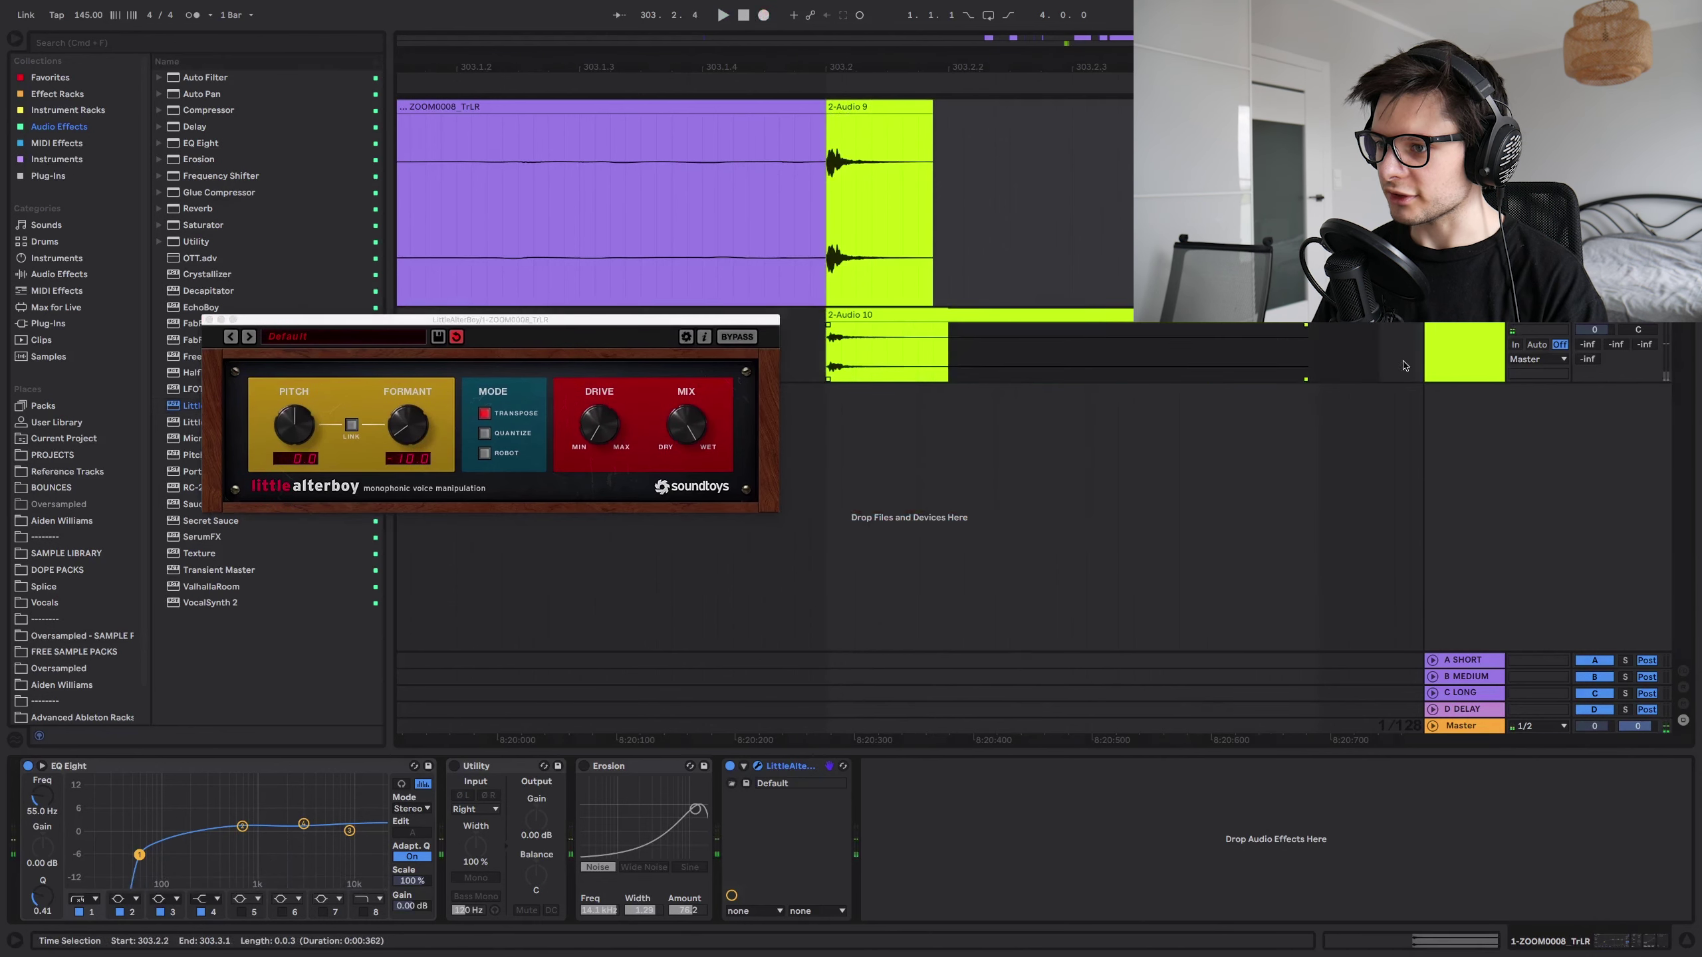
{"action": "key", "text": "Delete"}
{"action": "left_click_drag", "start_coordinate": [882, 315], "coordinate": [1162, 327]}
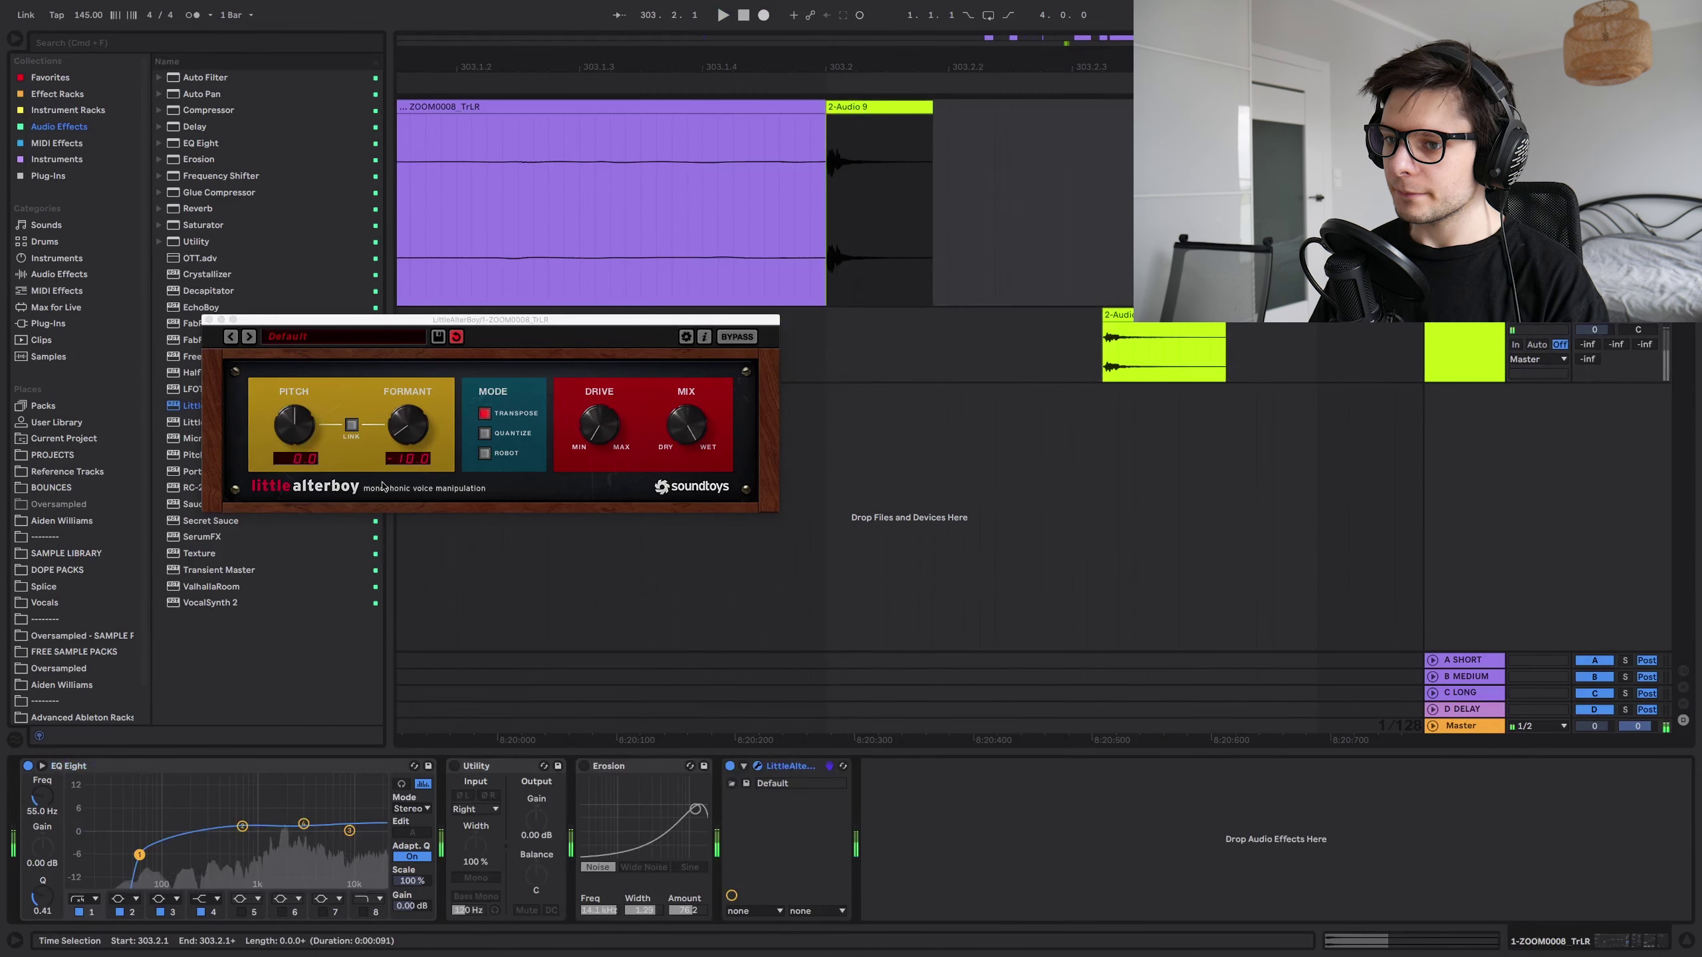
{"action": "left_click", "coordinate": [418, 379]}
{"action": "key", "text": "space"}
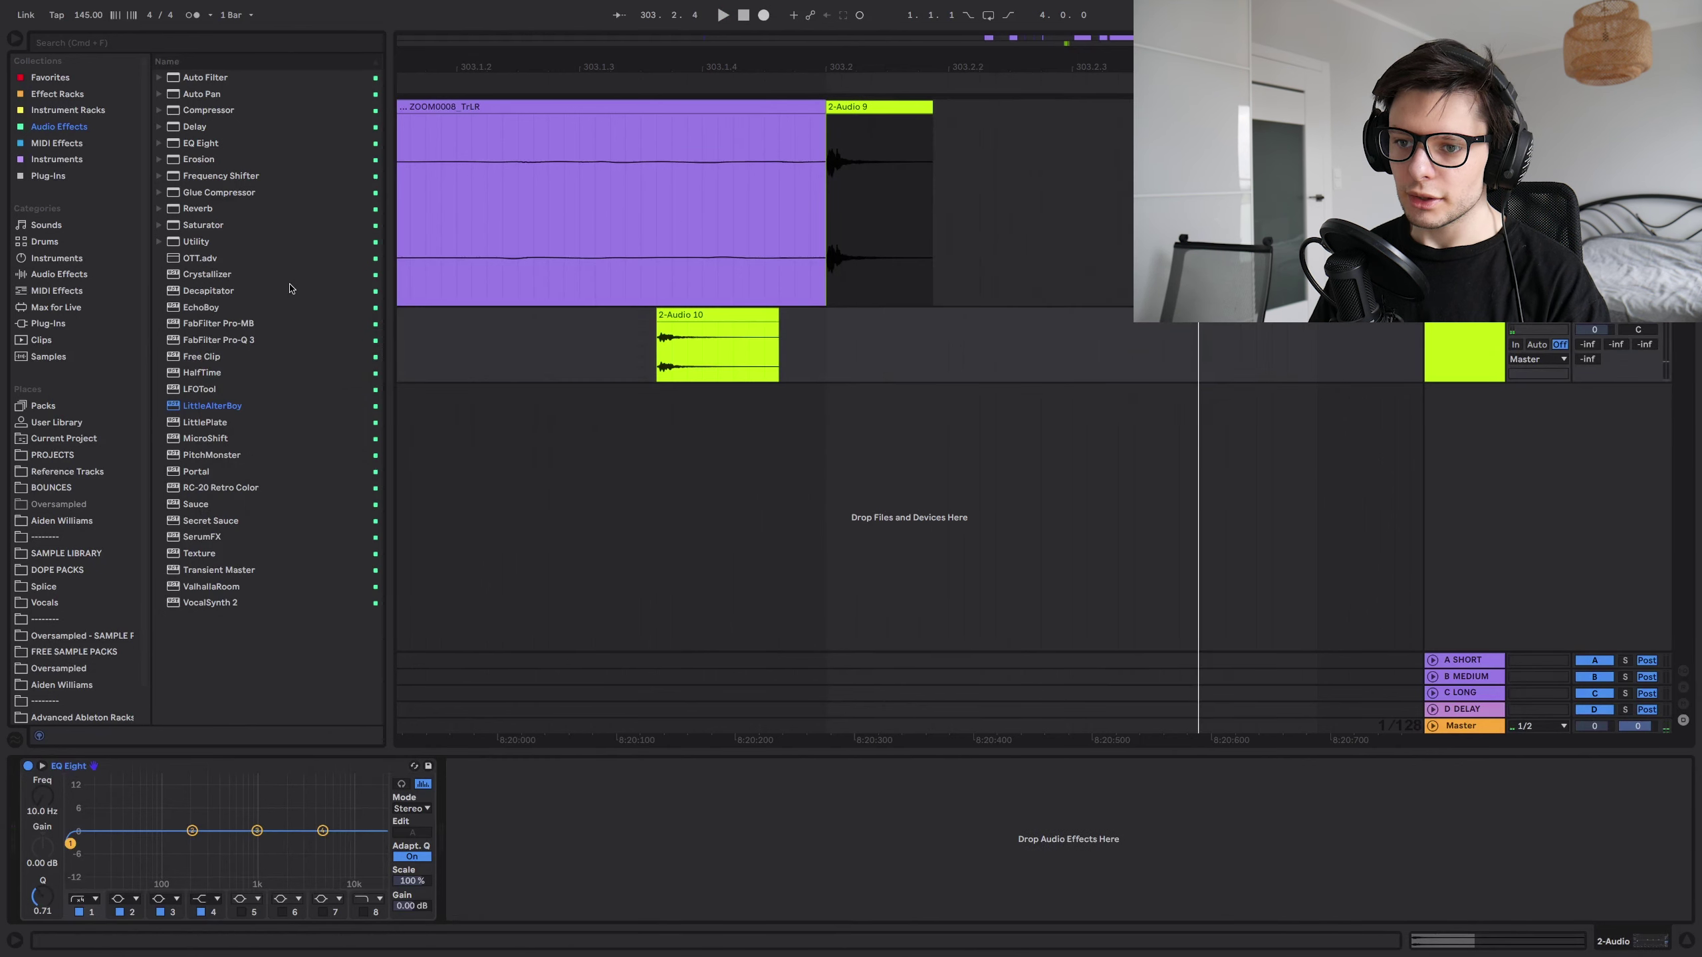
- Insert Pedal after Erosion on the foley track in Fuzz mode with -14.3 dB output, -57% mid, 100% treble and reduced bass
{"action": "left_click", "coordinate": [67, 324]}
{"action": "left_click", "coordinate": [60, 274]}
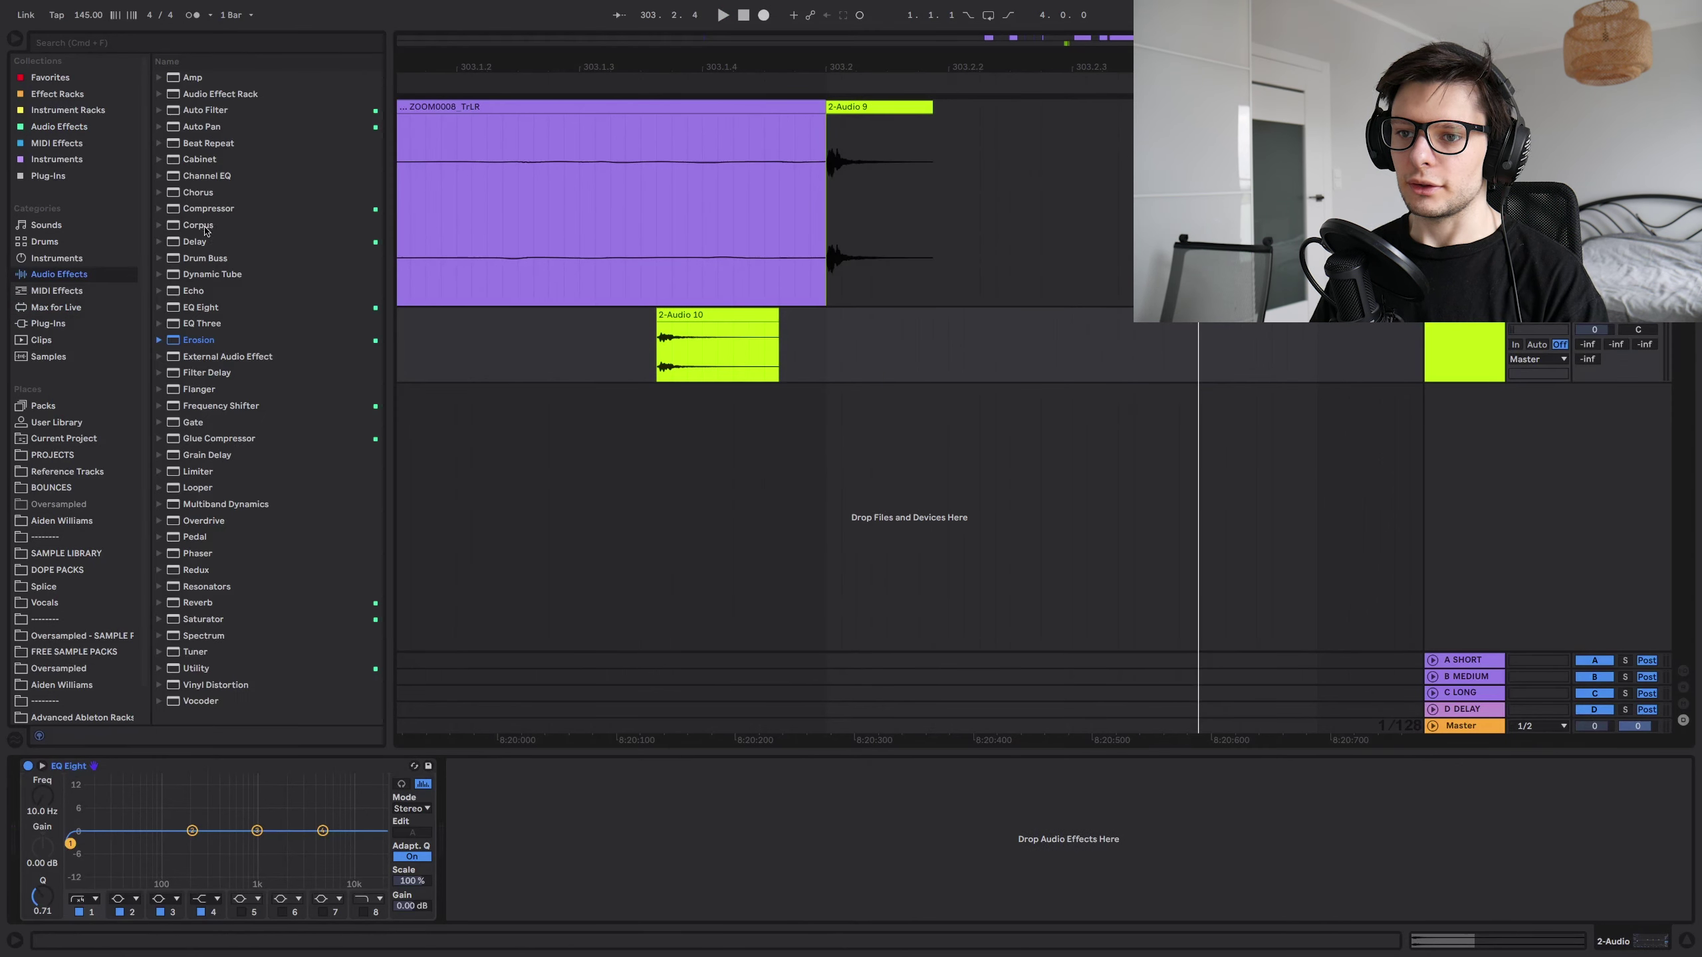
{"action": "left_click_drag", "start_coordinate": [208, 537], "coordinate": [744, 223]}
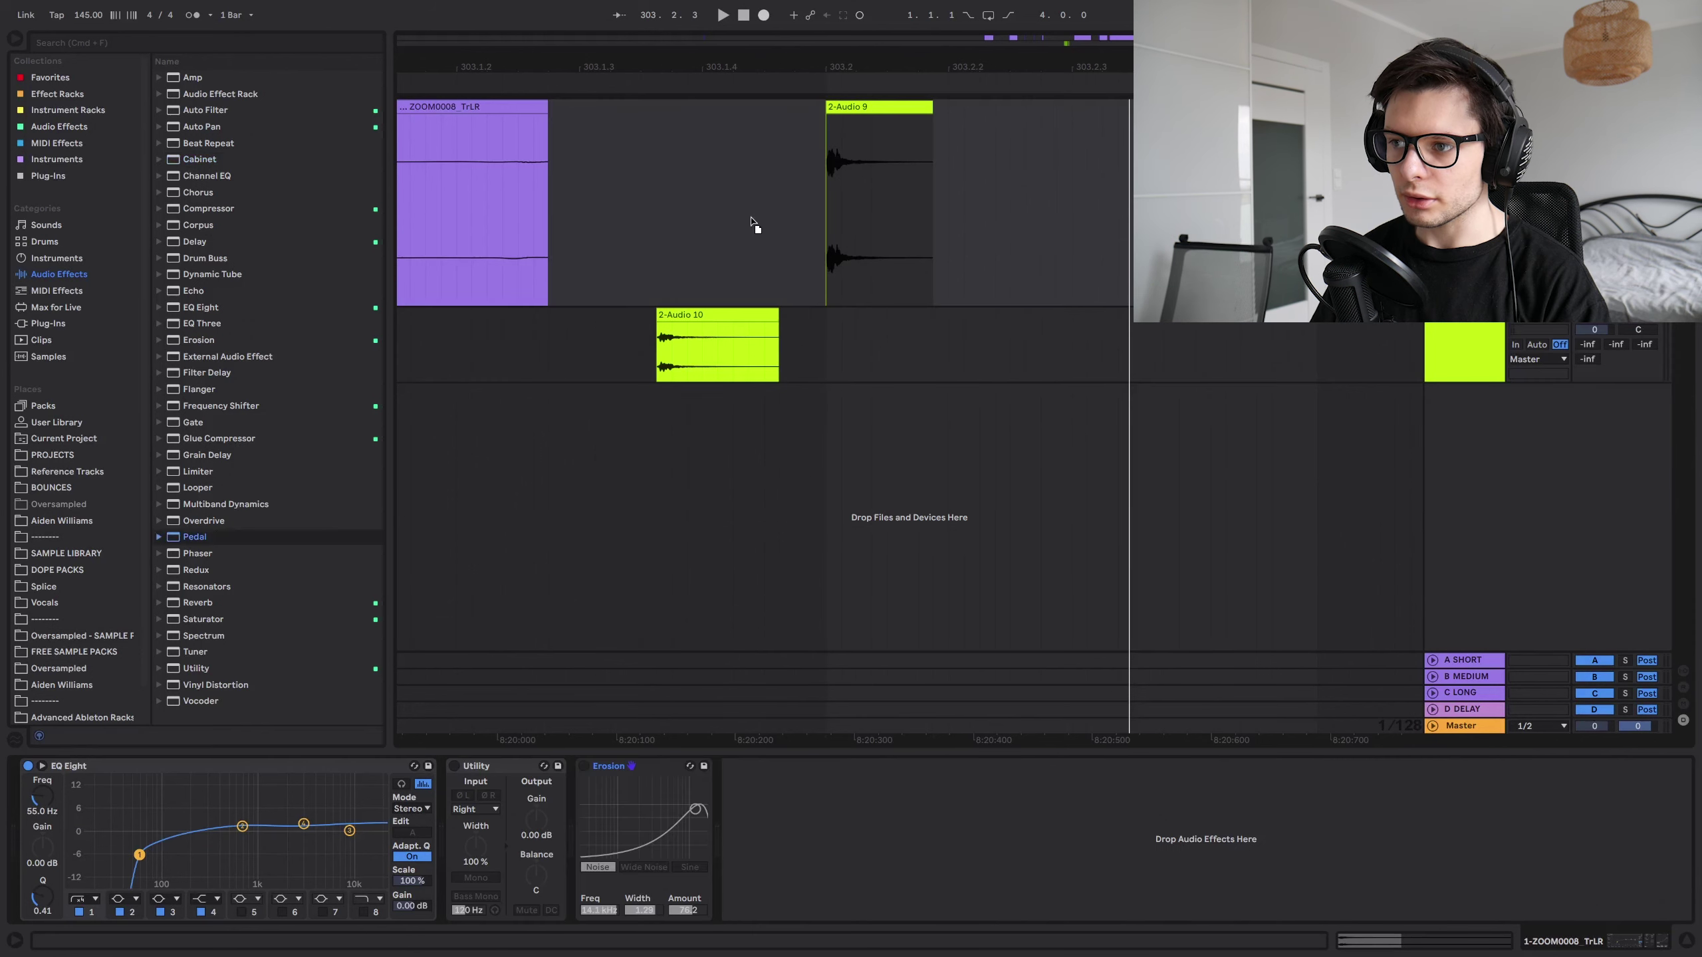
{"action": "key", "text": "space"}
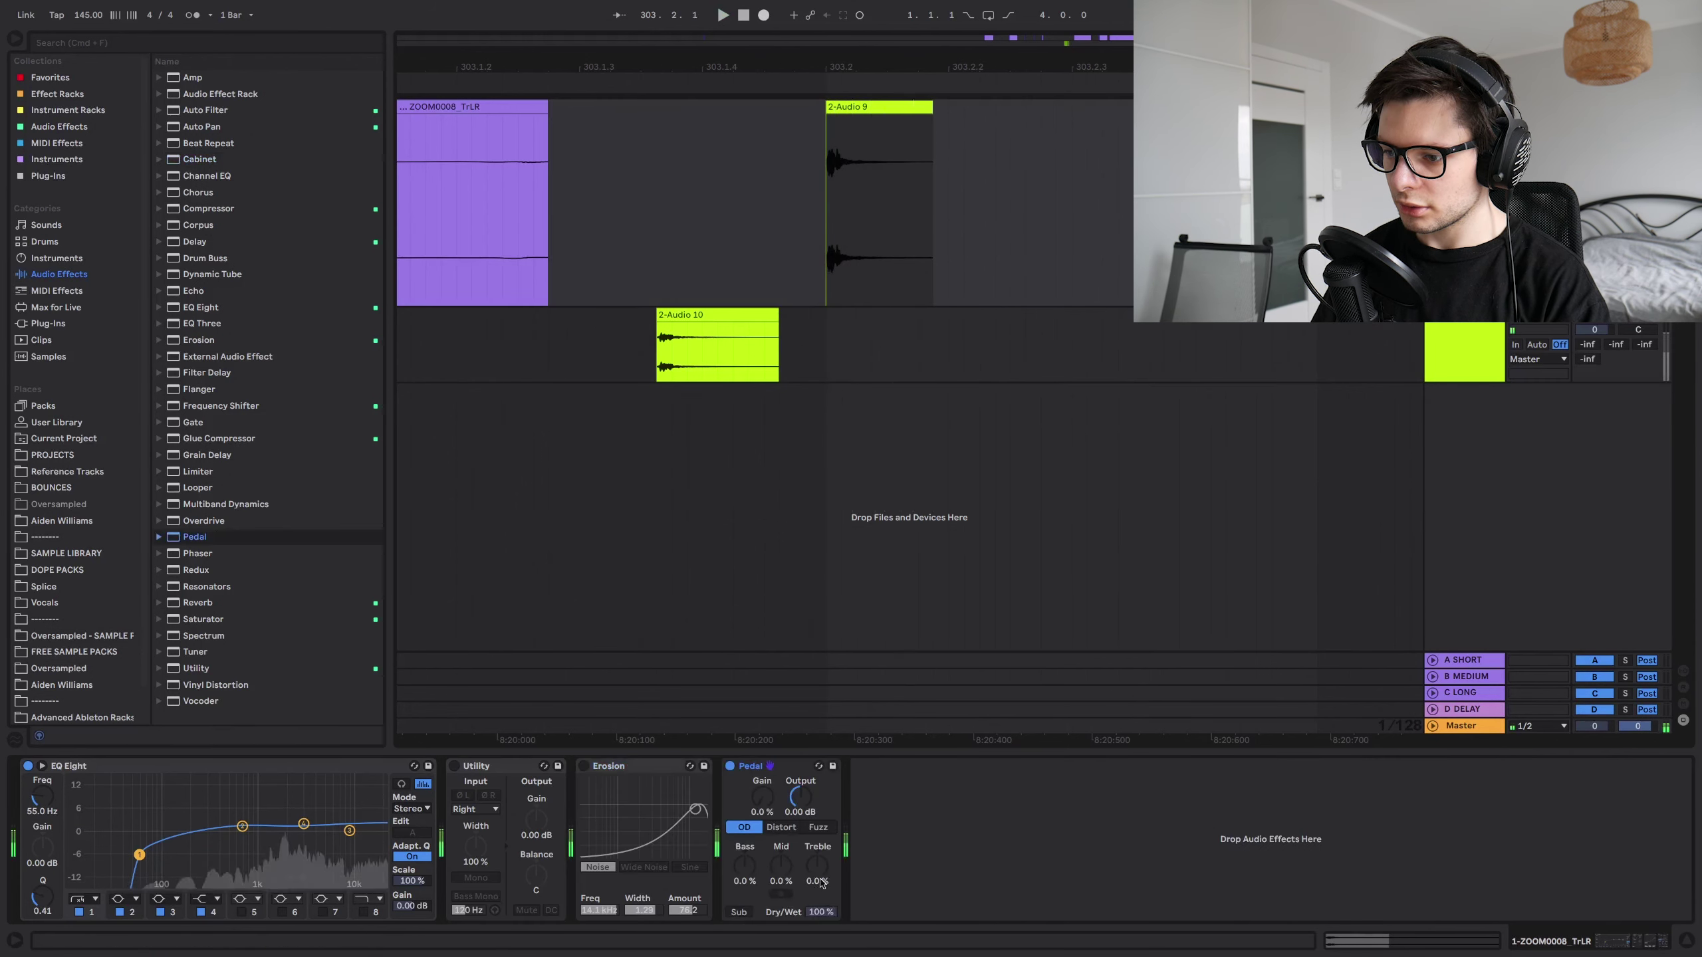
{"action": "left_click", "coordinate": [780, 827]}
{"action": "left_click", "coordinate": [818, 827]}
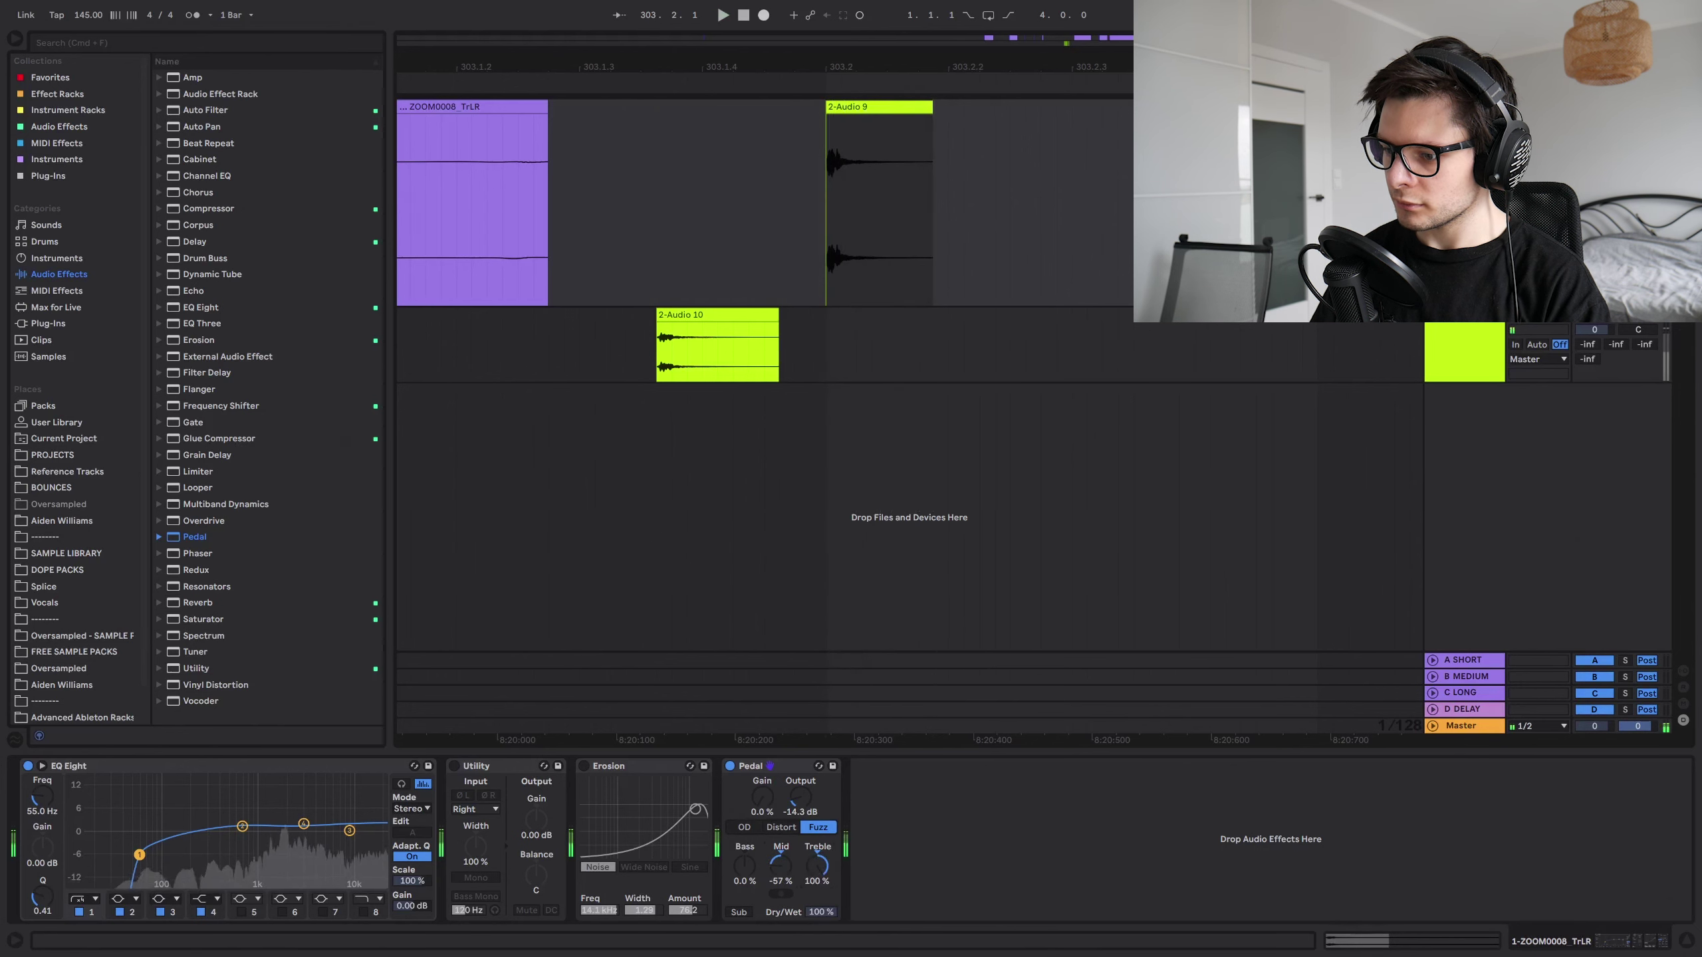
{"action": "left_click_drag", "start_coordinate": [747, 865], "coordinate": [747, 891]}
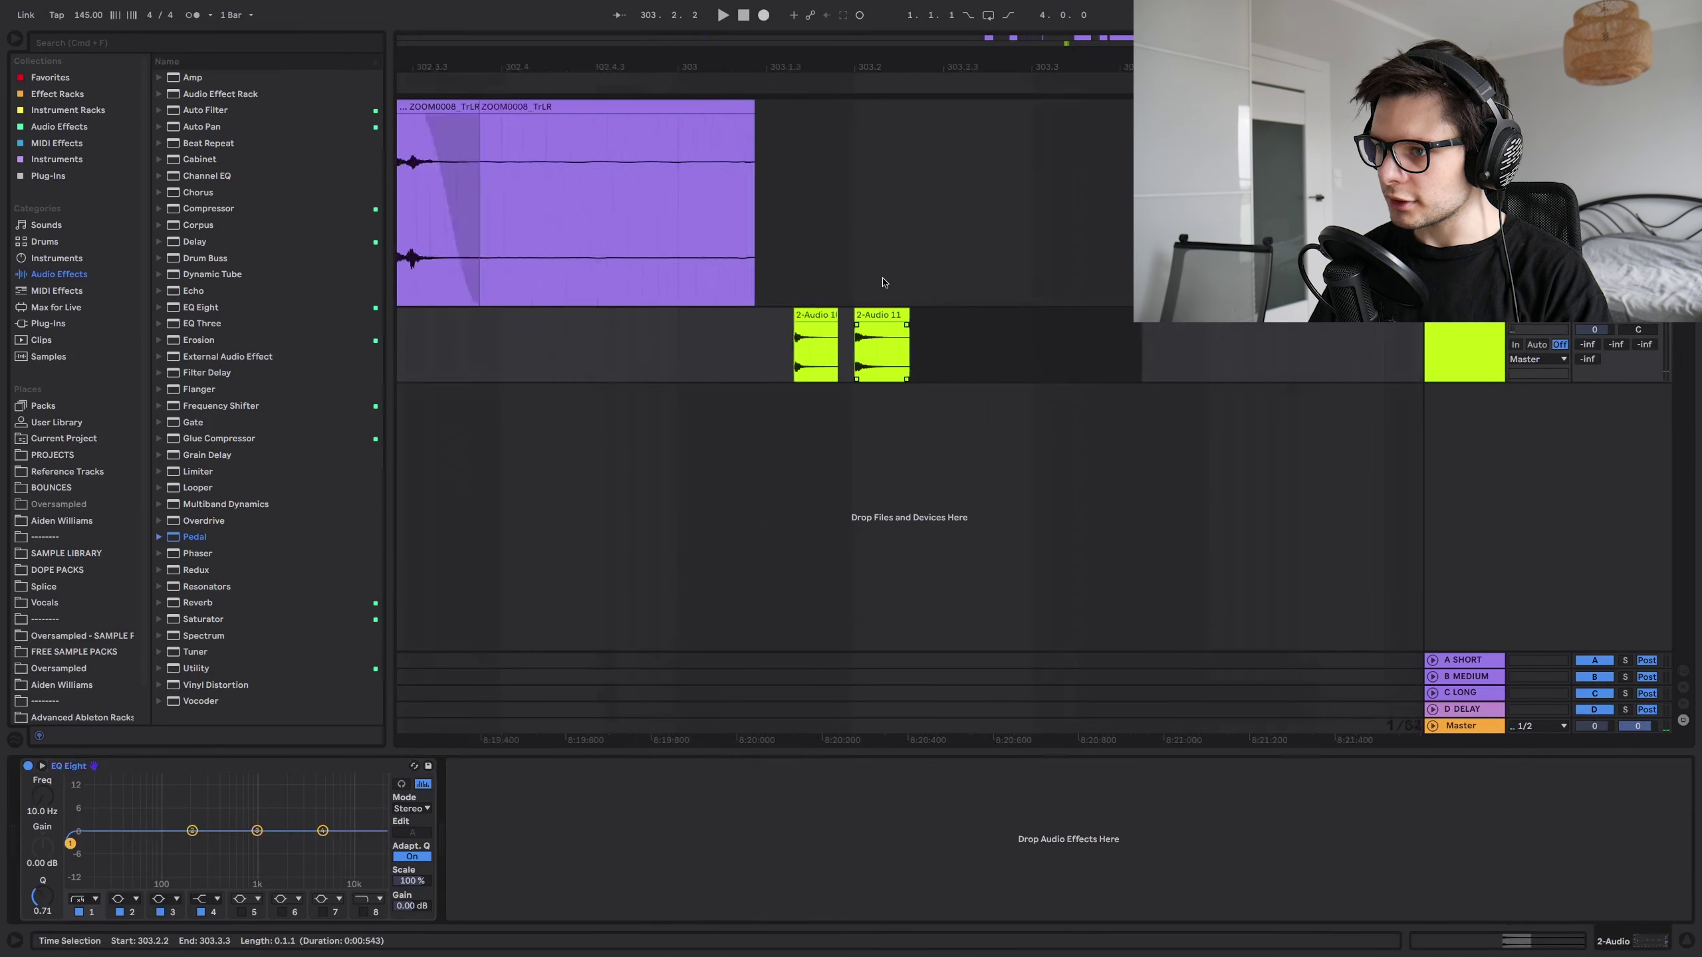
- Move the resampled clips 2-Audio 10 and 2-Audio 11 to the end of the row of finished hits near bar 269
{"action": "scroll", "coordinate": [882, 282], "scroll_direction": "down", "scroll_amount": 4}
{"action": "left_click", "coordinate": [881, 315]}
{"action": "left_click", "coordinate": [857, 315]}
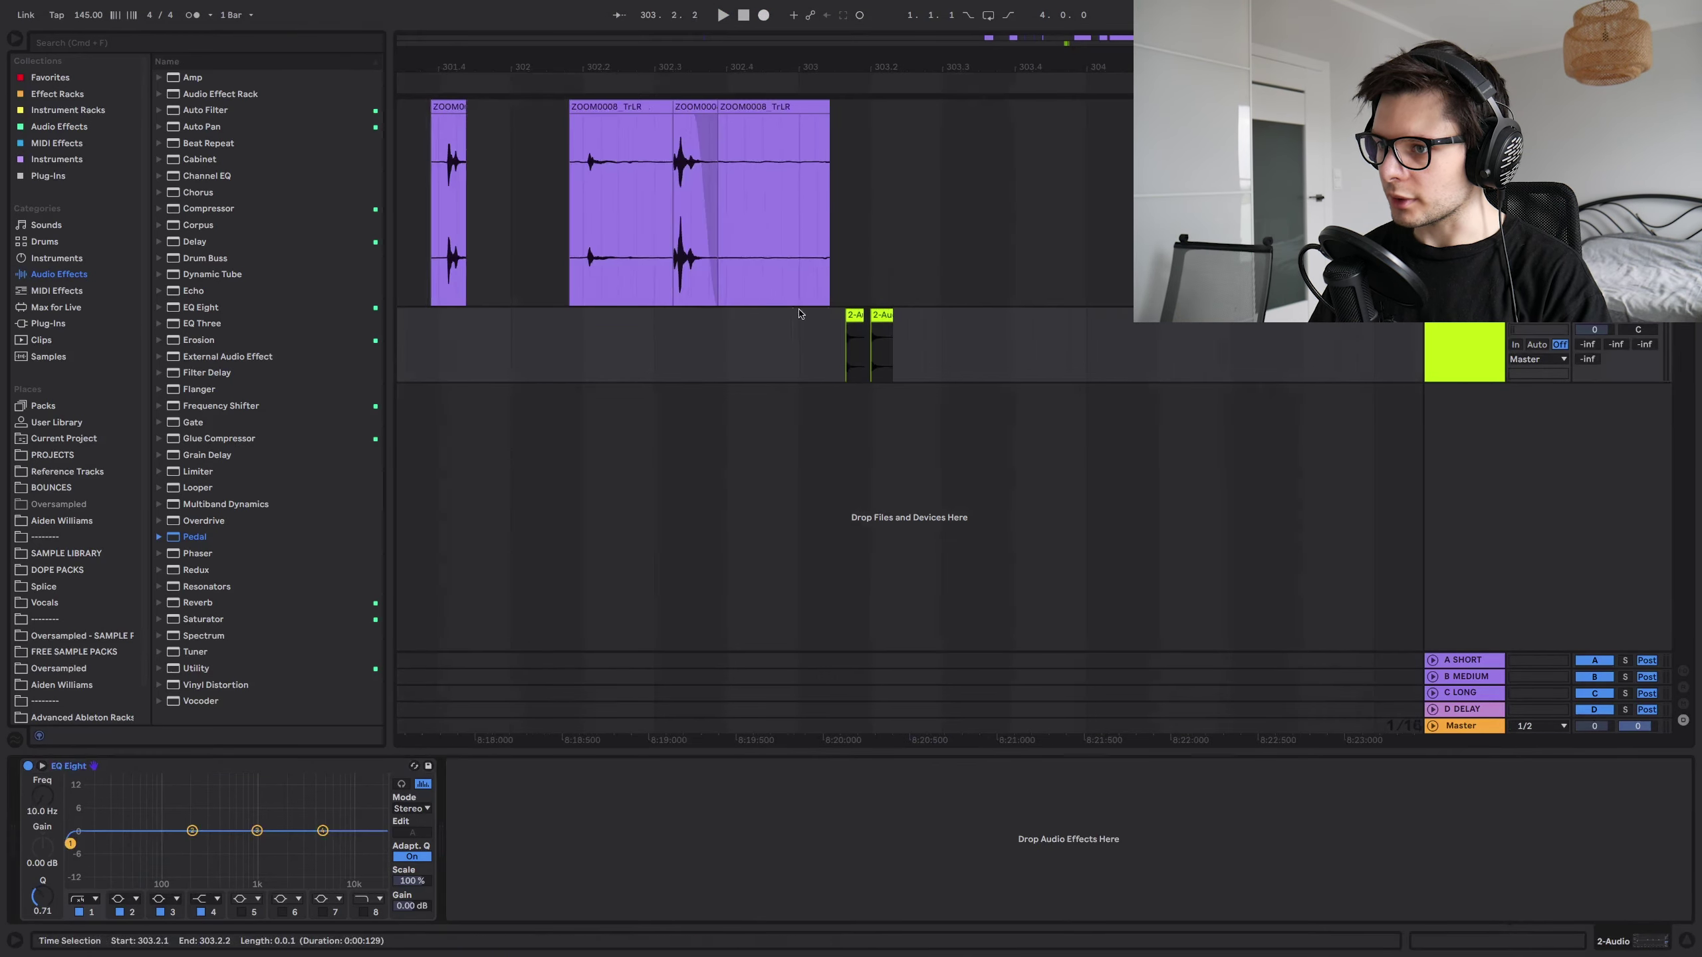
{"action": "scroll", "coordinate": [871, 318], "scroll_direction": "down", "scroll_amount": 4}
{"action": "left_click_drag", "start_coordinate": [801, 315], "coordinate": [946, 322]}
{"action": "scroll", "coordinate": [952, 314], "scroll_direction": "down", "scroll_amount": 3}
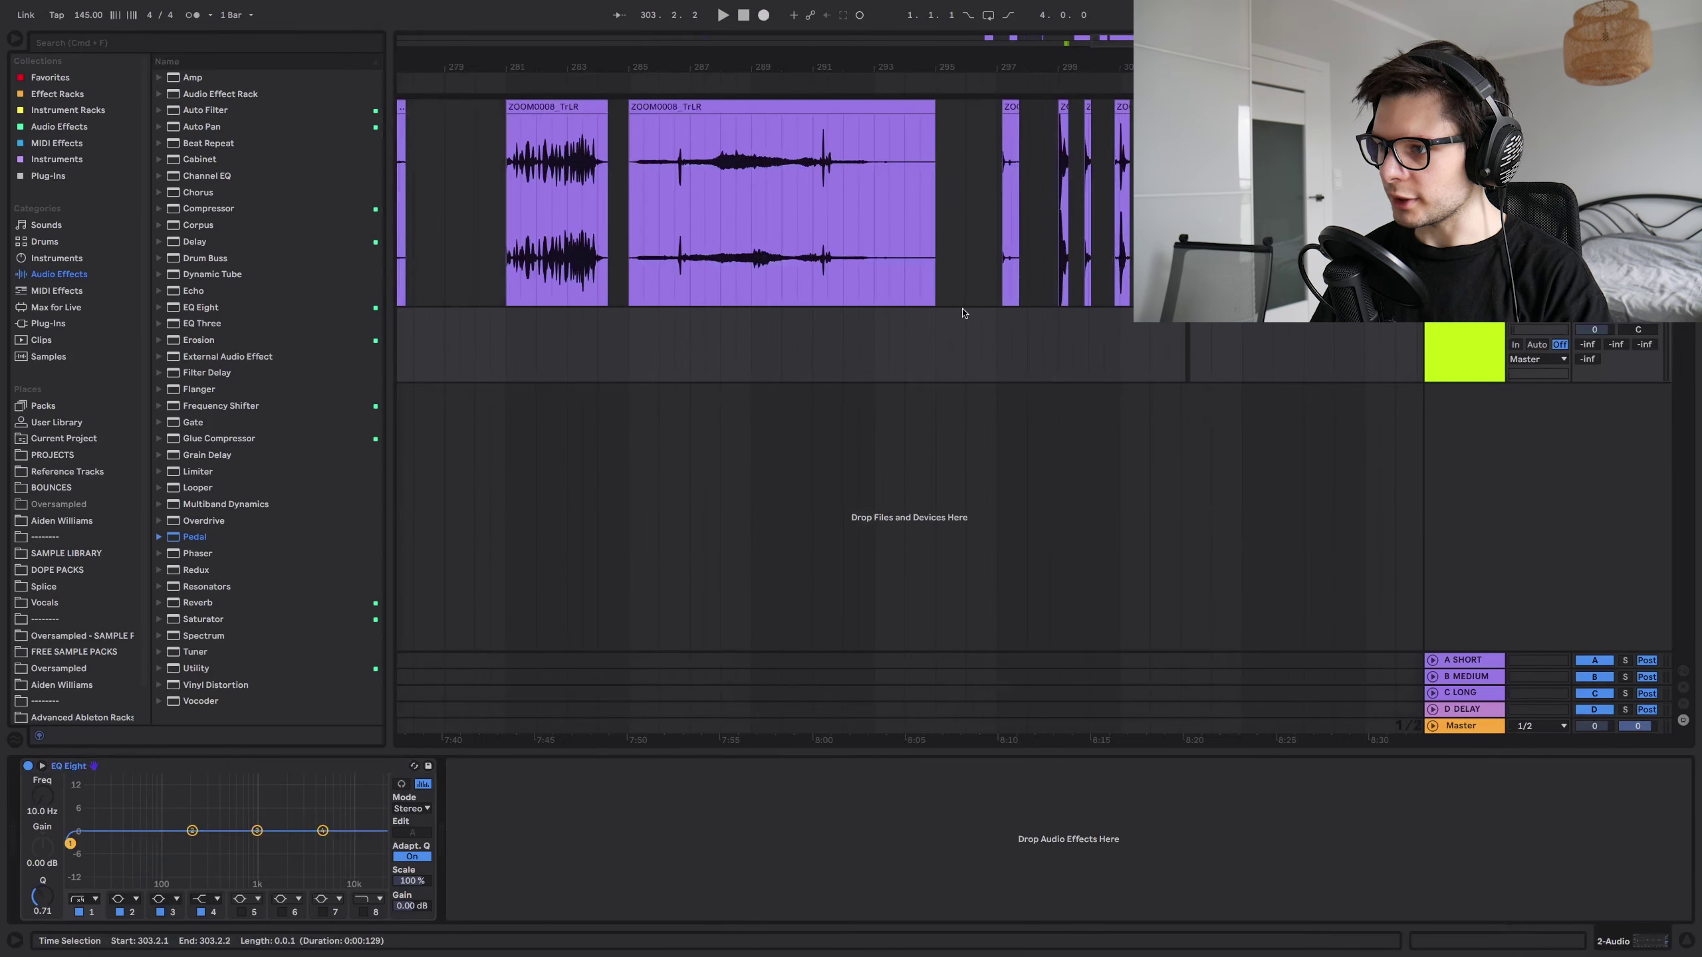
{"action": "left_click_drag", "start_coordinate": [437, 314], "coordinate": [1048, 280]}
{"action": "scroll", "coordinate": [742, 335], "scroll_direction": "up", "scroll_amount": 4}
{"action": "left_click", "coordinate": [801, 342]}
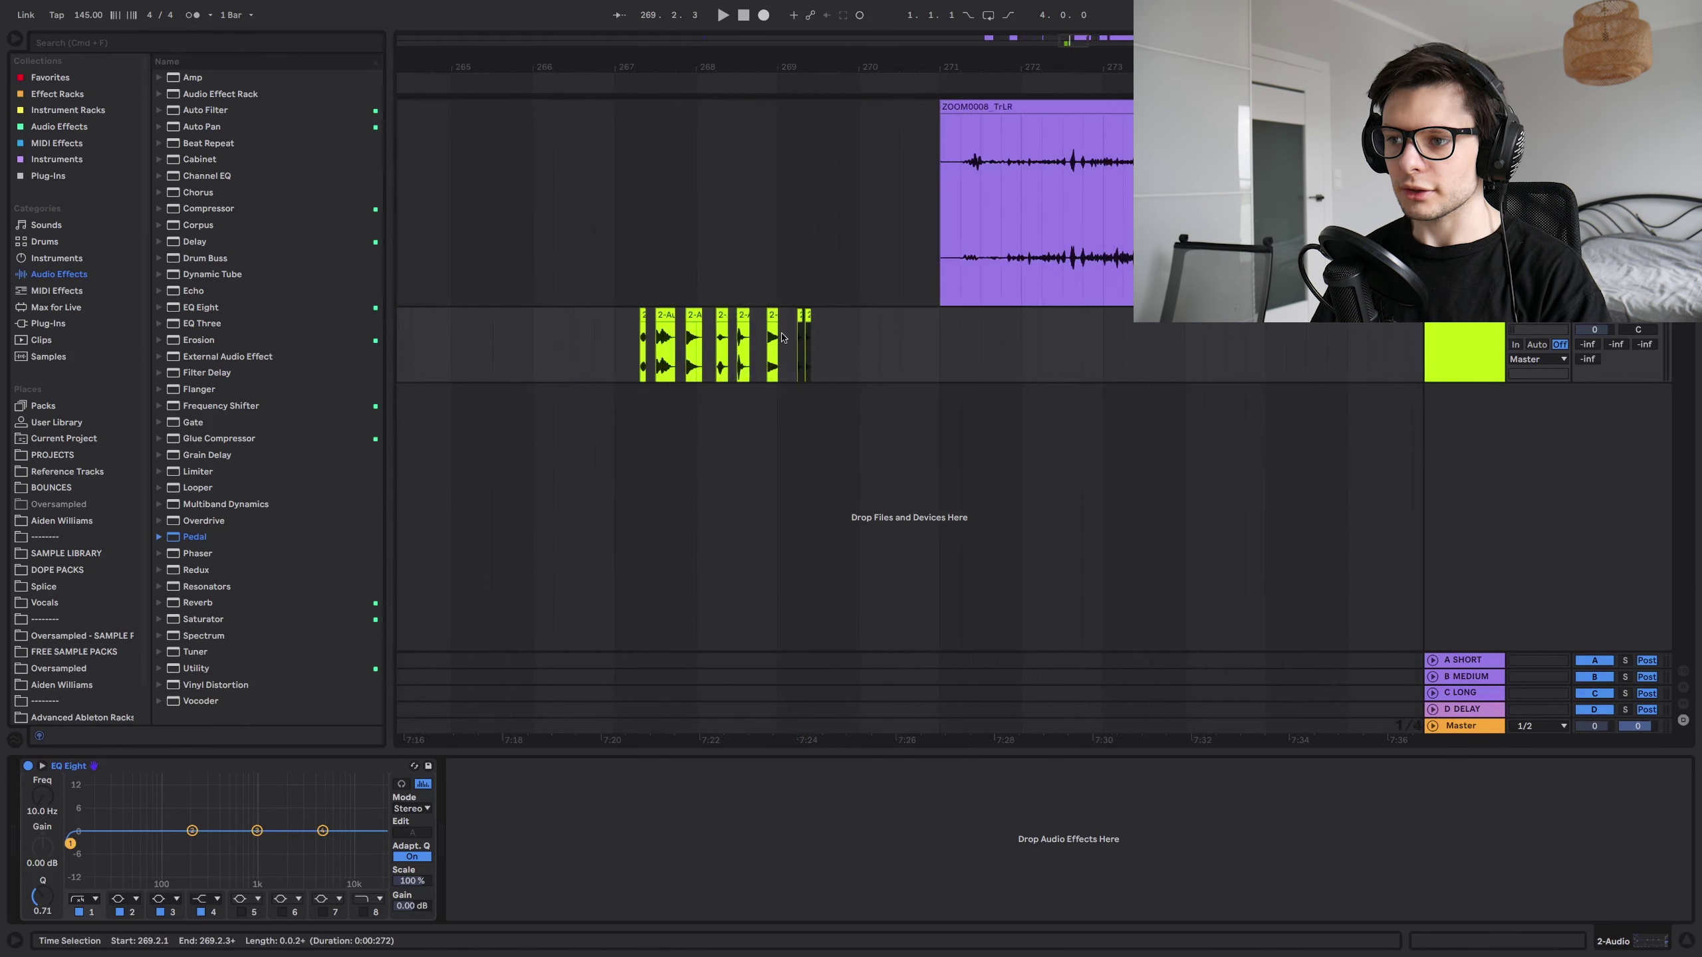
- Play the row of finished hits on the resampling track from the first clip
{"action": "scroll", "coordinate": [782, 337], "scroll_direction": "up", "scroll_amount": 2}
{"action": "scroll", "coordinate": [871, 333], "scroll_direction": "left", "scroll_amount": 2}
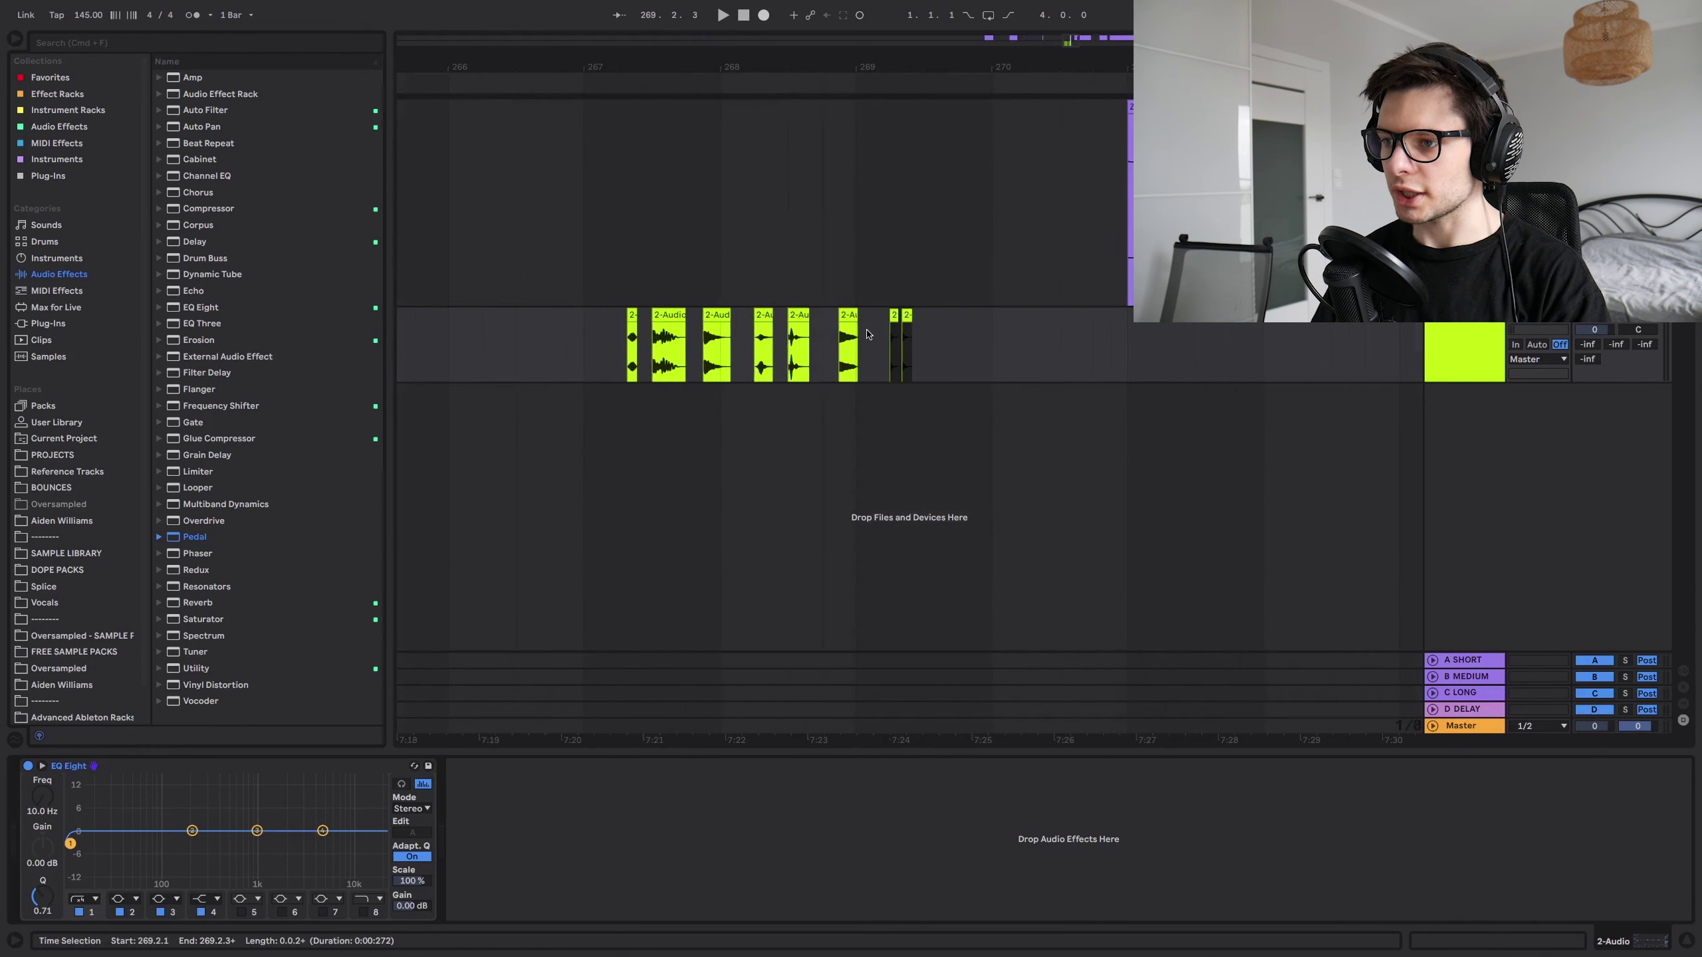
{"action": "left_click", "coordinate": [630, 338]}
{"action": "key", "text": "space"}
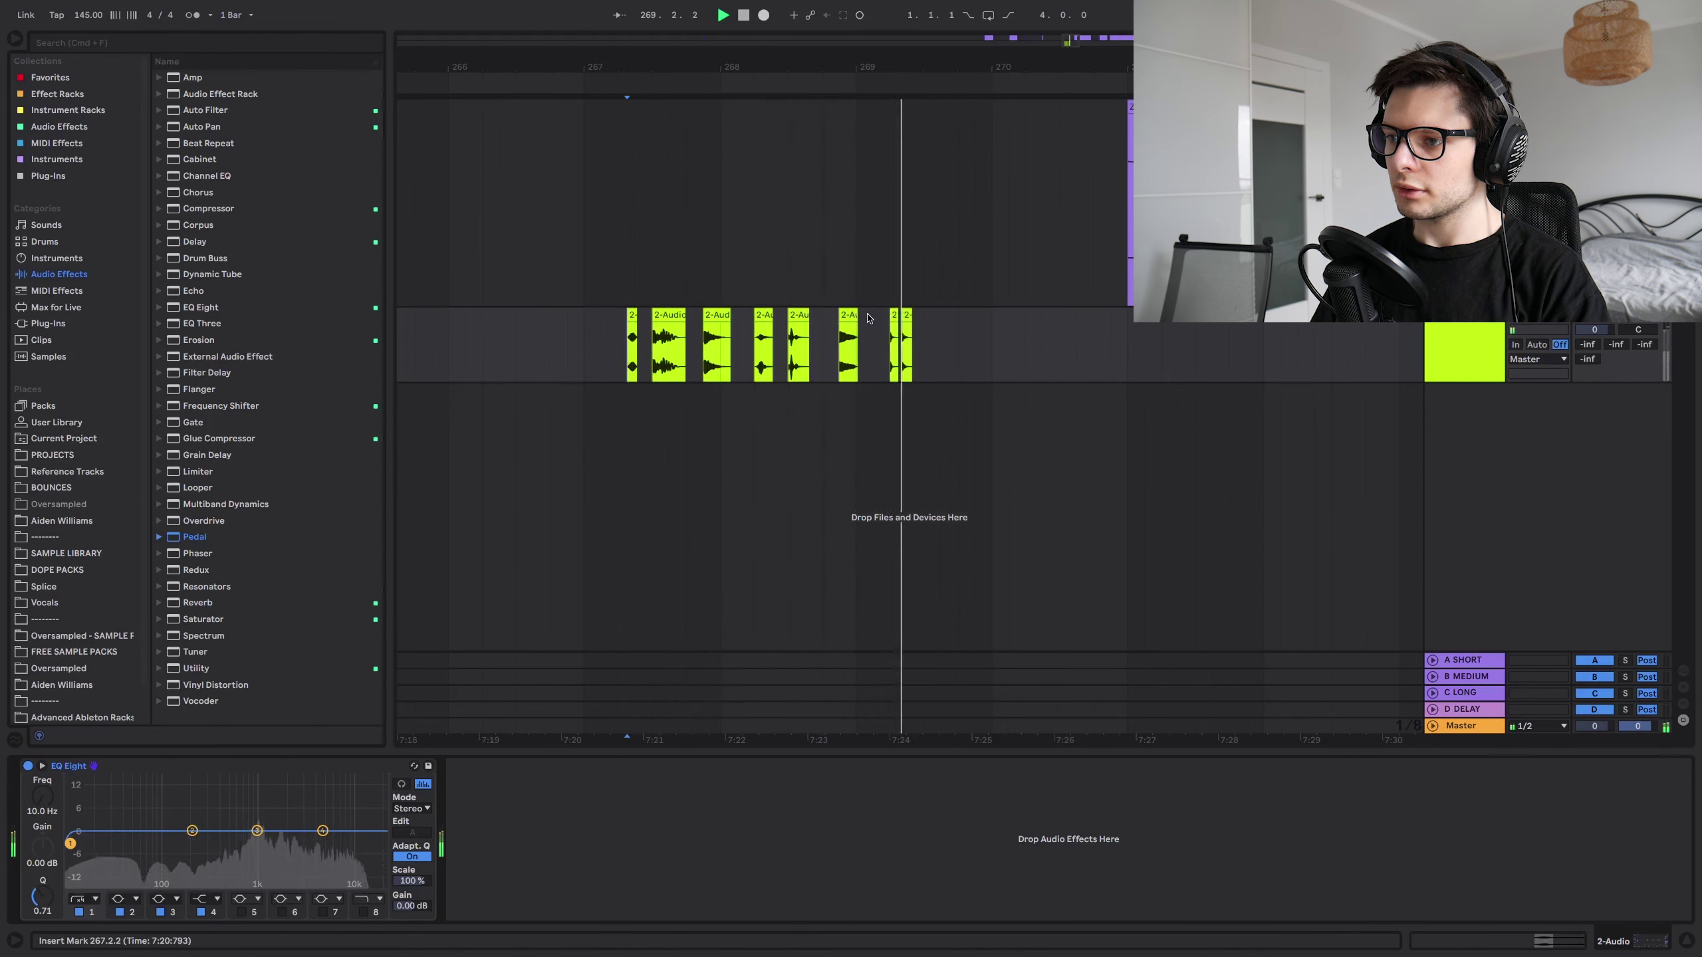
{"action": "key", "text": "space"}
- Locate the sustained ZOOM0008 clip at bar 235 on the foley track and audition it
{"action": "scroll", "coordinate": [869, 318], "scroll_direction": "left", "scroll_amount": 5}
{"action": "scroll", "coordinate": [601, 221], "scroll_direction": "up", "scroll_amount": 5}
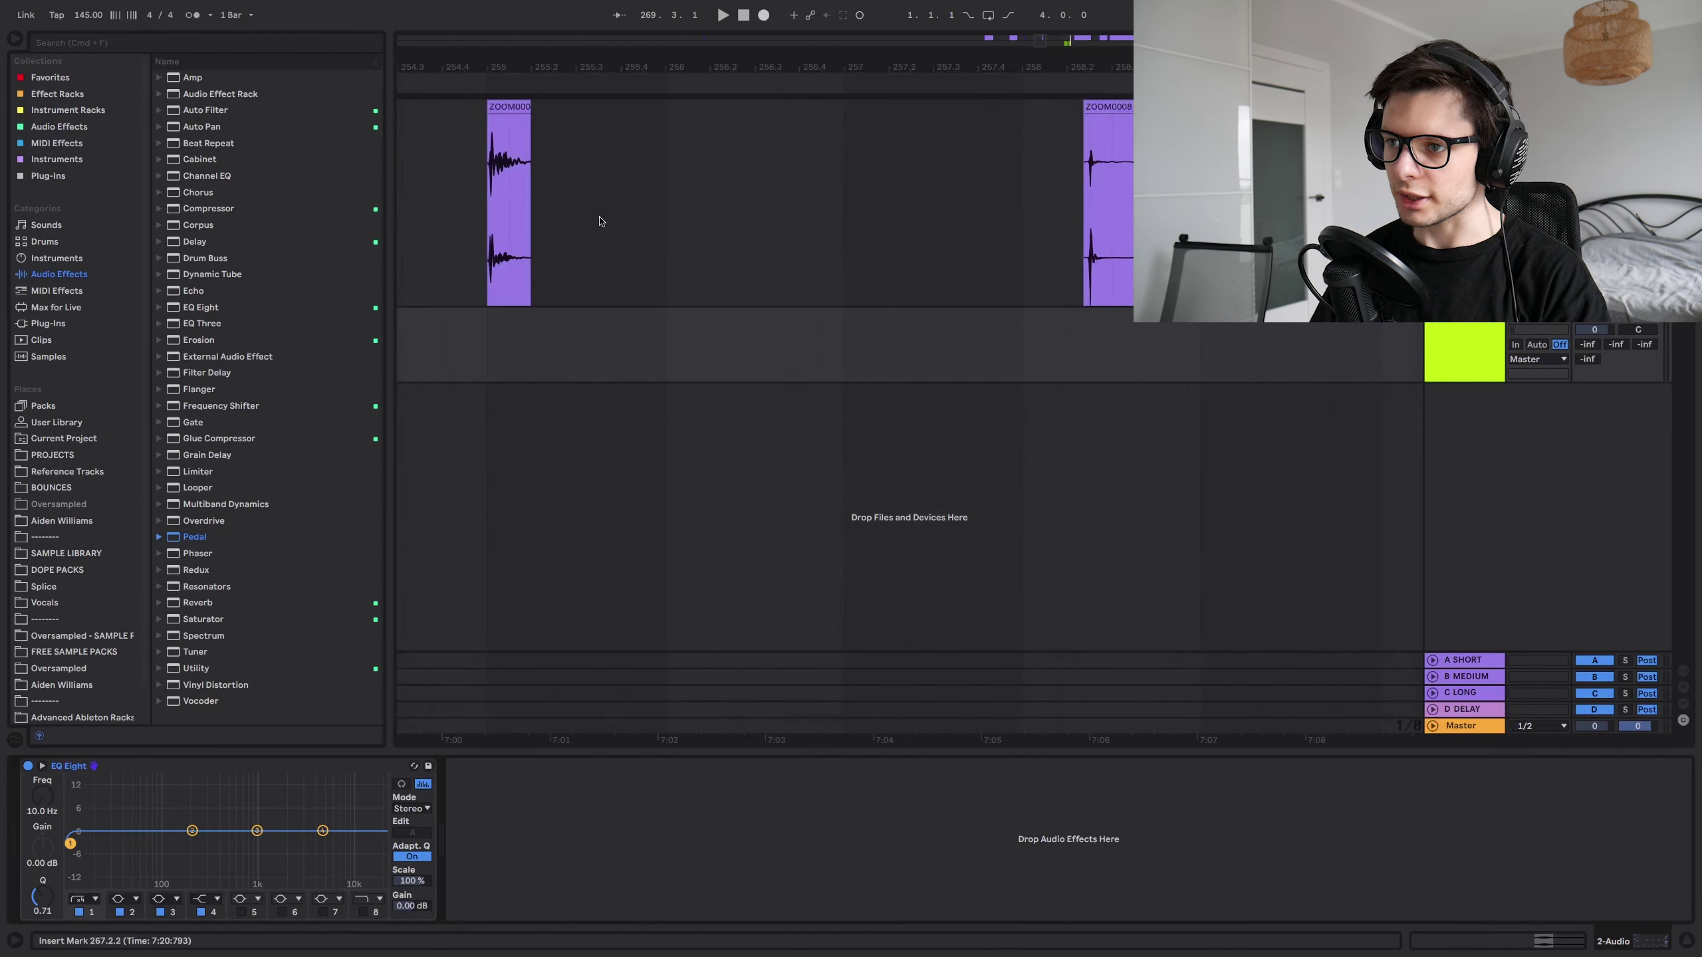
{"action": "scroll", "coordinate": [601, 222], "scroll_direction": "down", "scroll_amount": 5}
{"action": "scroll", "coordinate": [916, 114], "scroll_direction": "left", "scroll_amount": 10}
{"action": "left_click_drag", "start_coordinate": [1000, 43], "coordinate": [984, 43]}
{"action": "scroll", "coordinate": [823, 214], "scroll_direction": "up", "scroll_amount": 5}
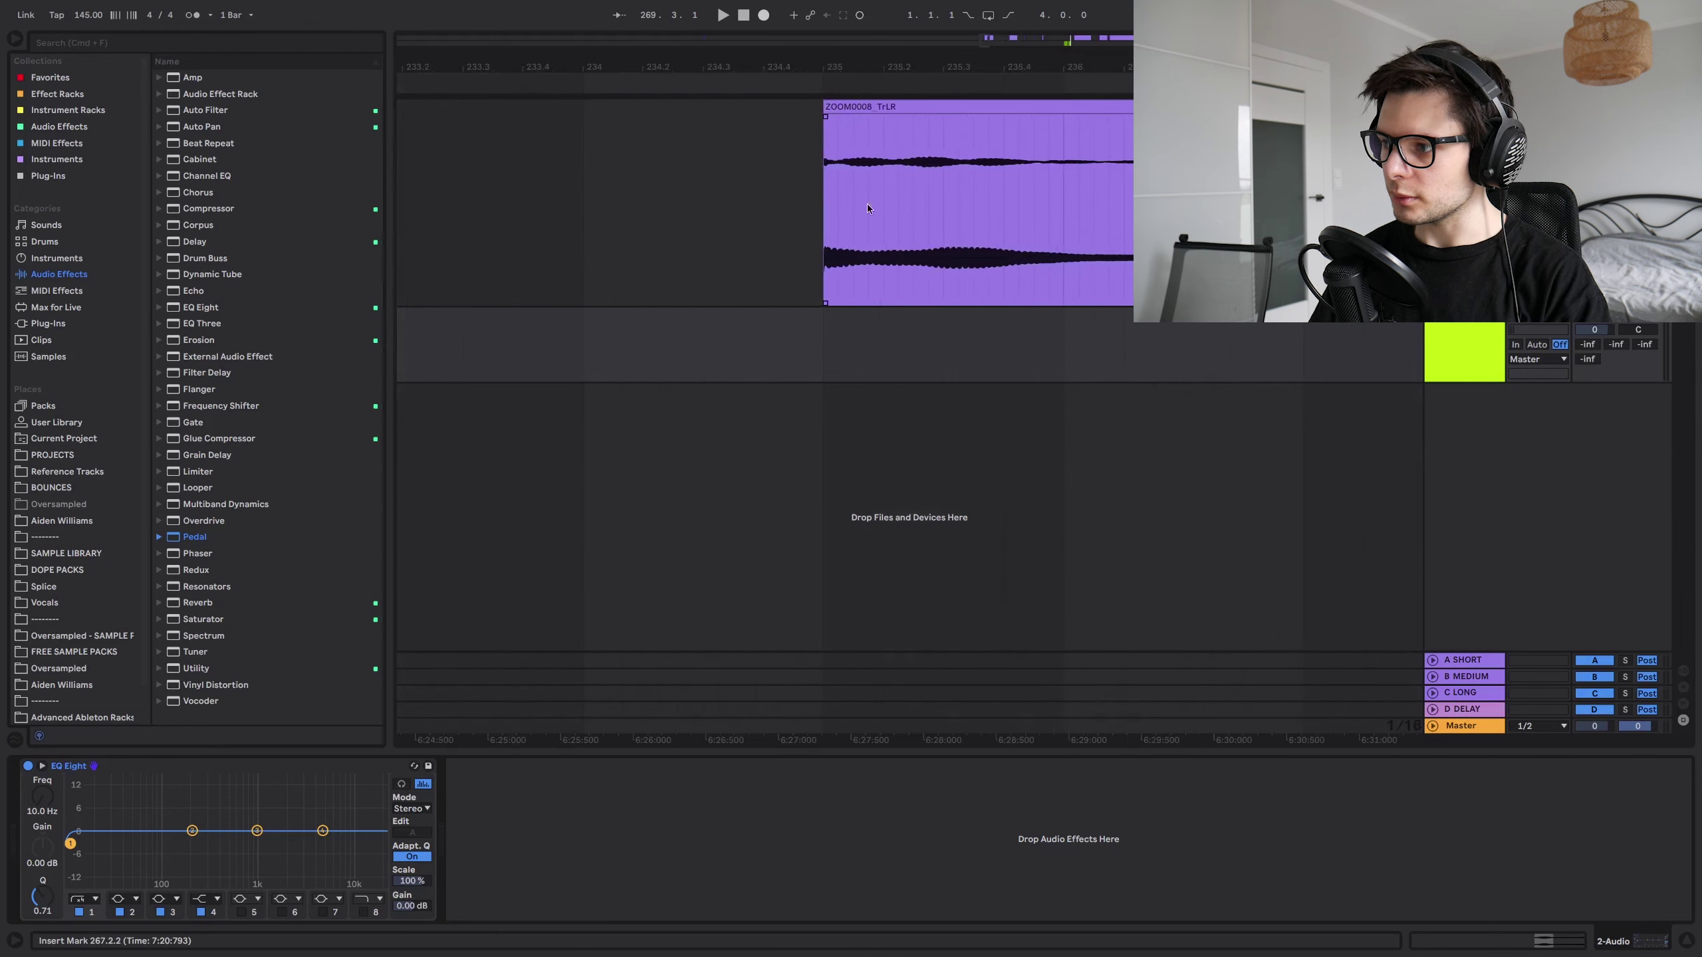
{"action": "left_click", "coordinate": [972, 107]}
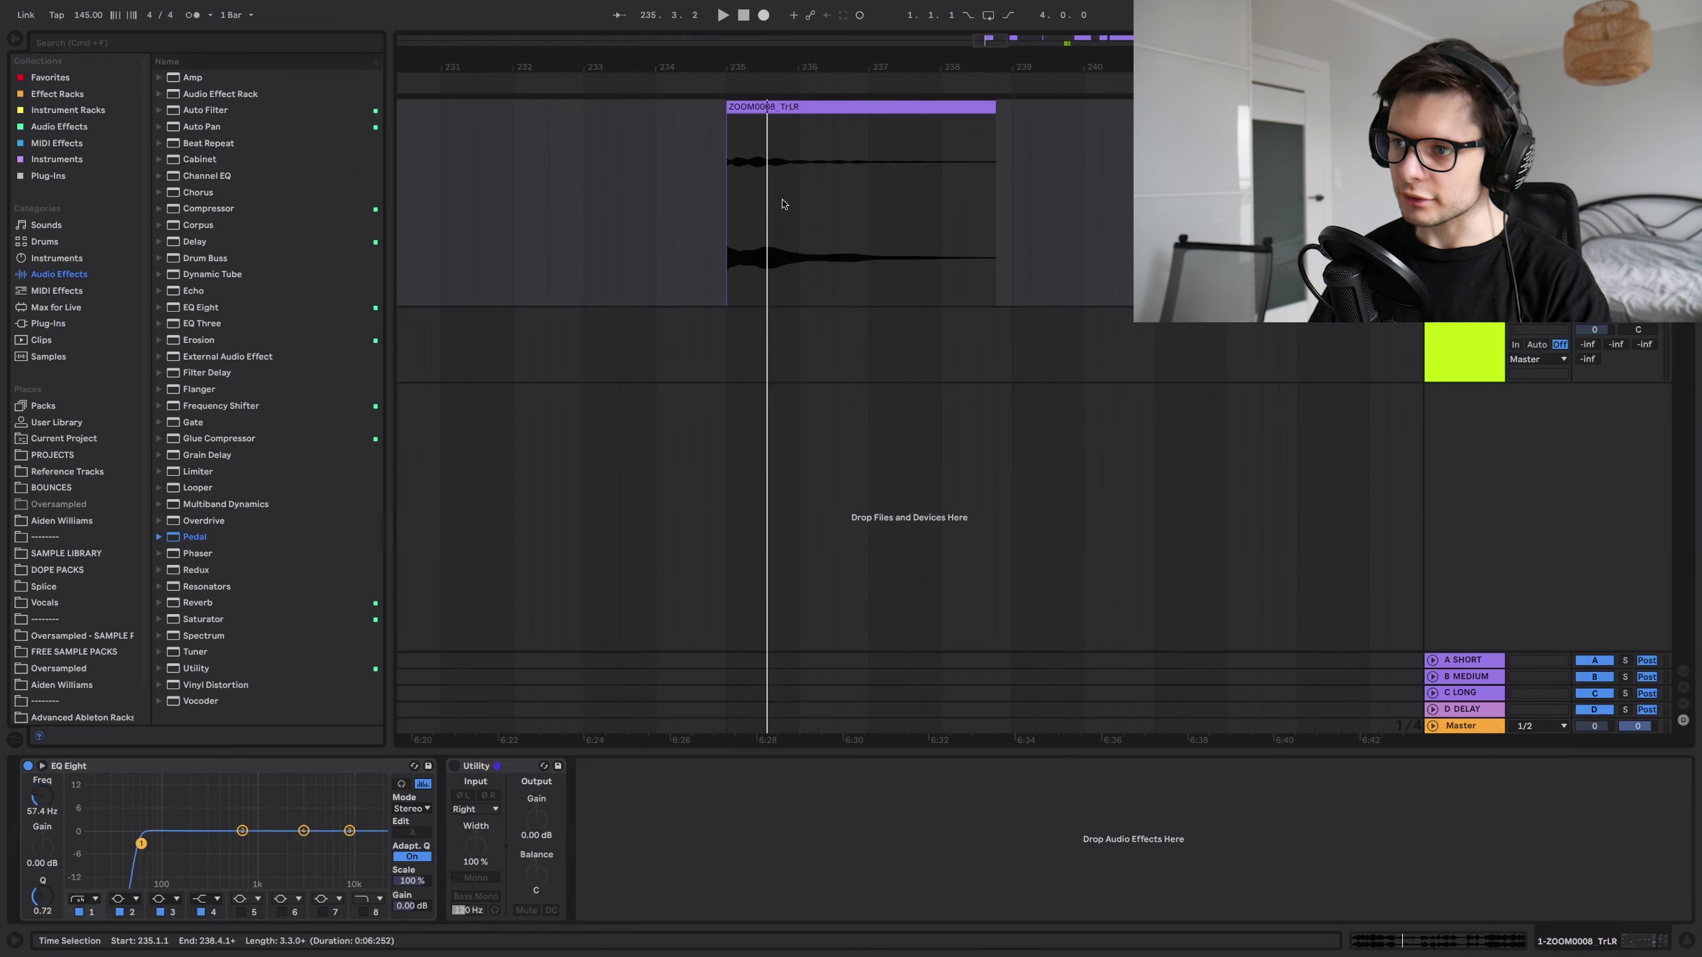
{"action": "left_click", "coordinate": [912, 257]}
{"action": "key", "text": "space"}
{"action": "scroll", "coordinate": [877, 247], "scroll_direction": "up", "scroll_amount": 3}
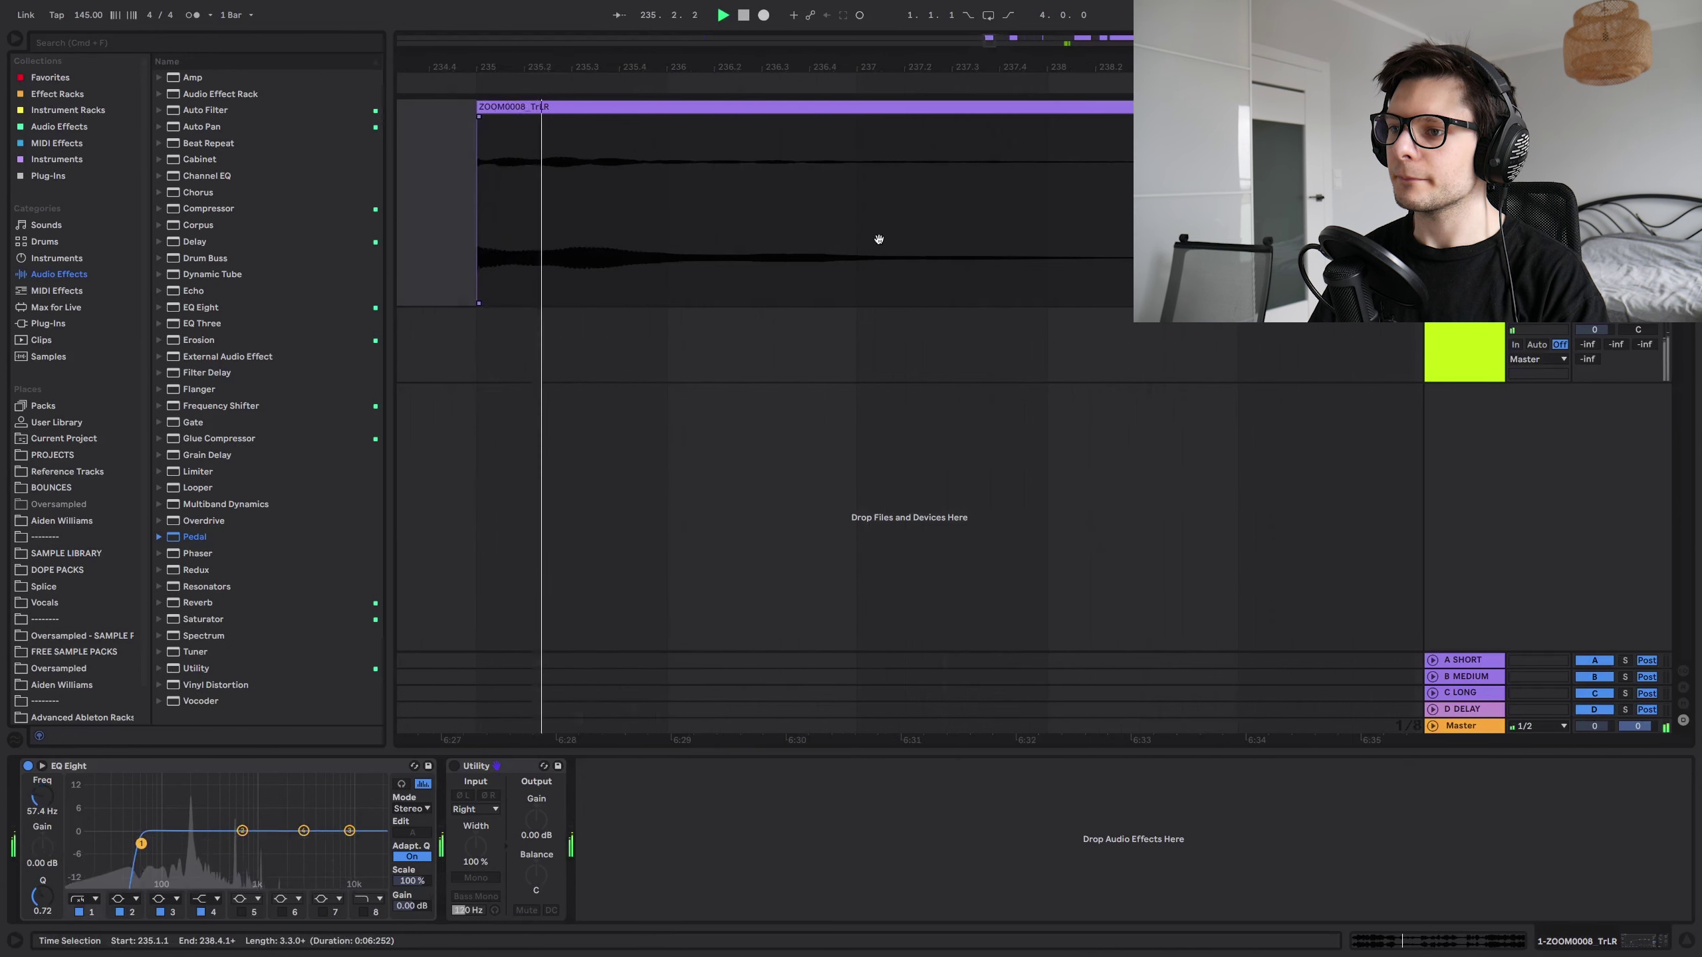
- Enable Utility on the foley track and record the sustained clip at bar 235 onto the resampling track
{"action": "left_click_drag", "start_coordinate": [475, 110], "coordinate": [413, 111]}
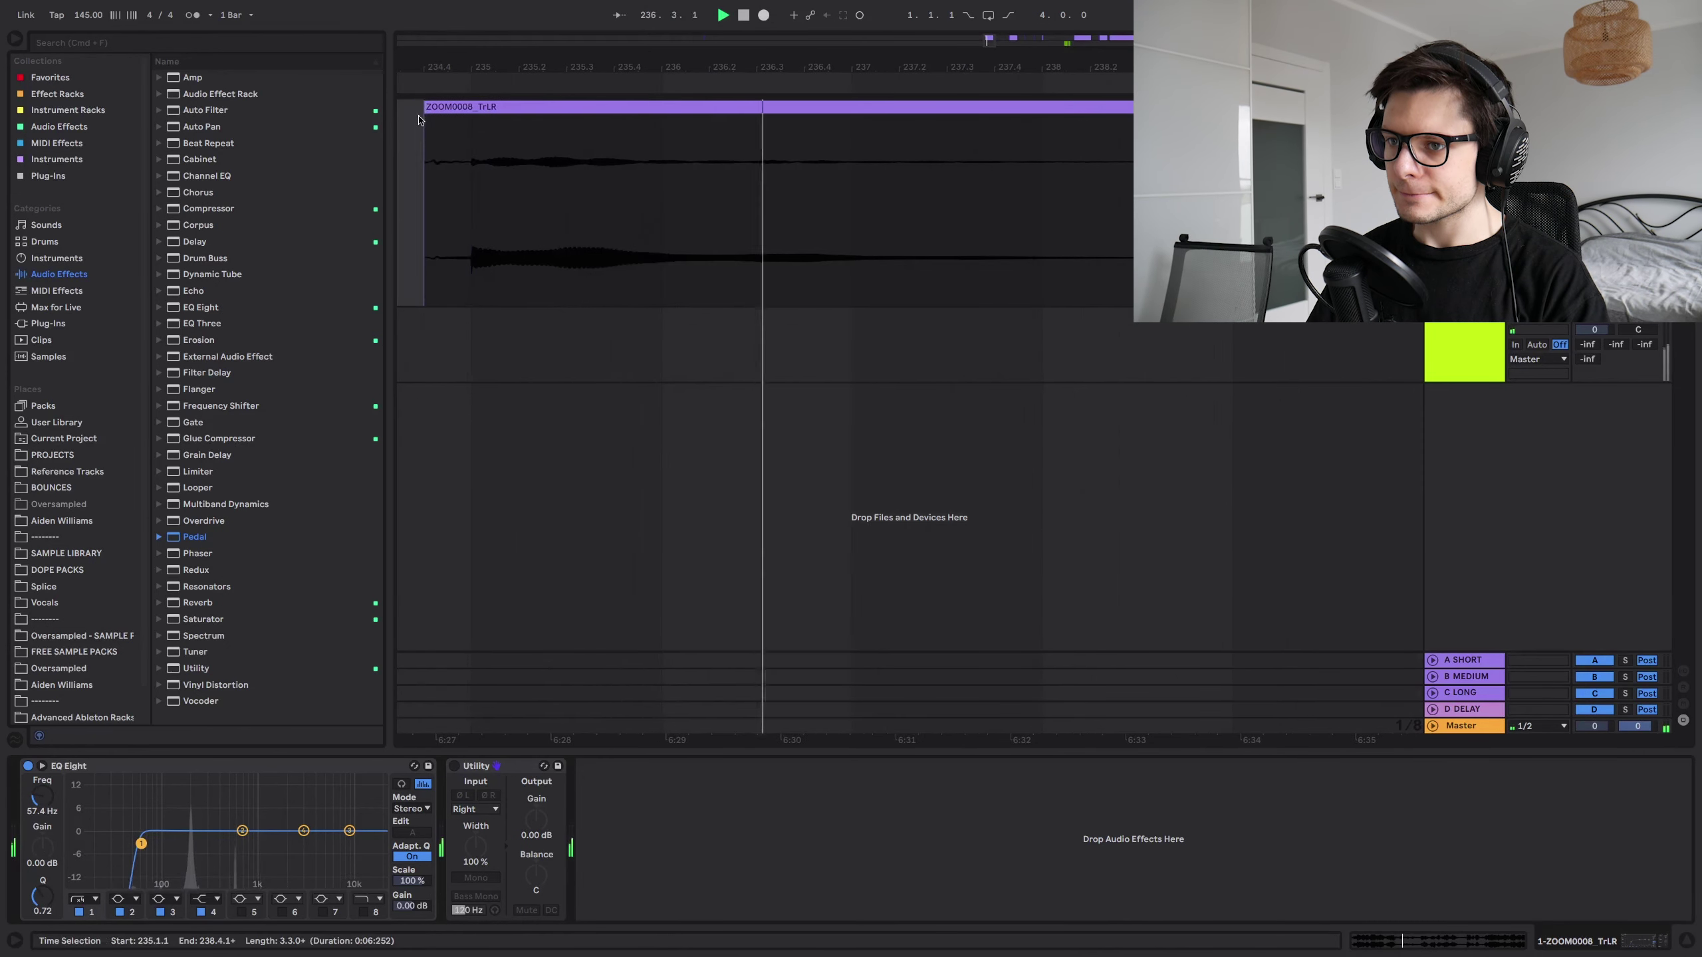
{"action": "key", "text": "super+z"}
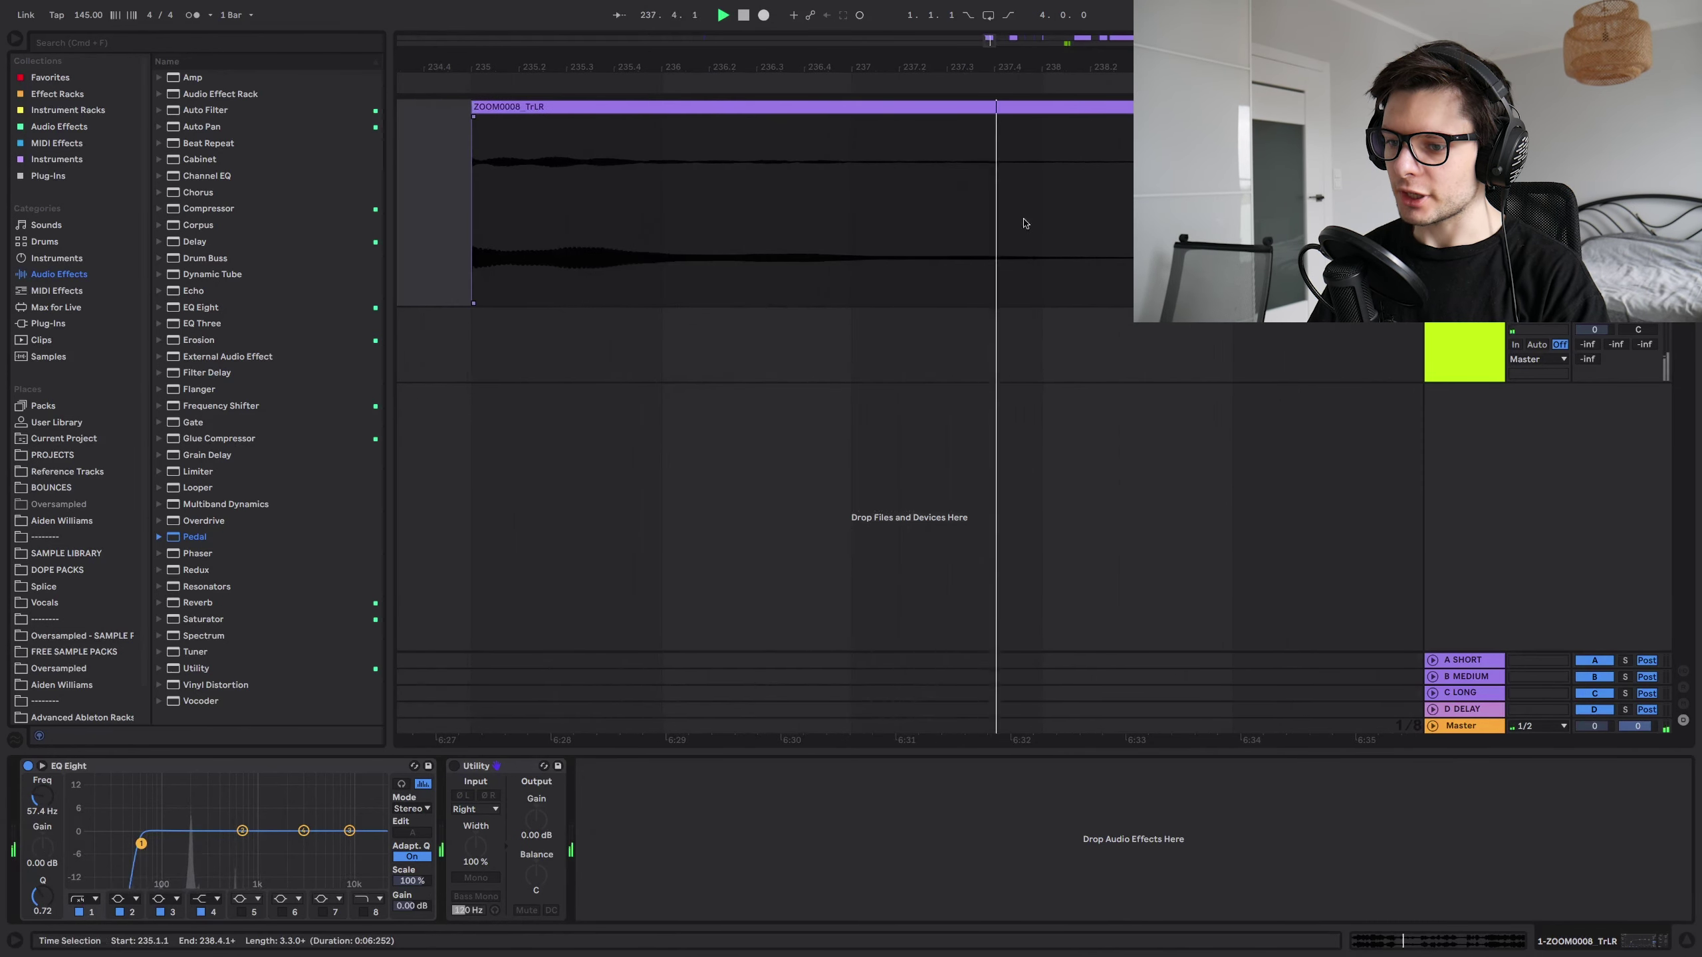
{"action": "left_click", "coordinate": [476, 809]}
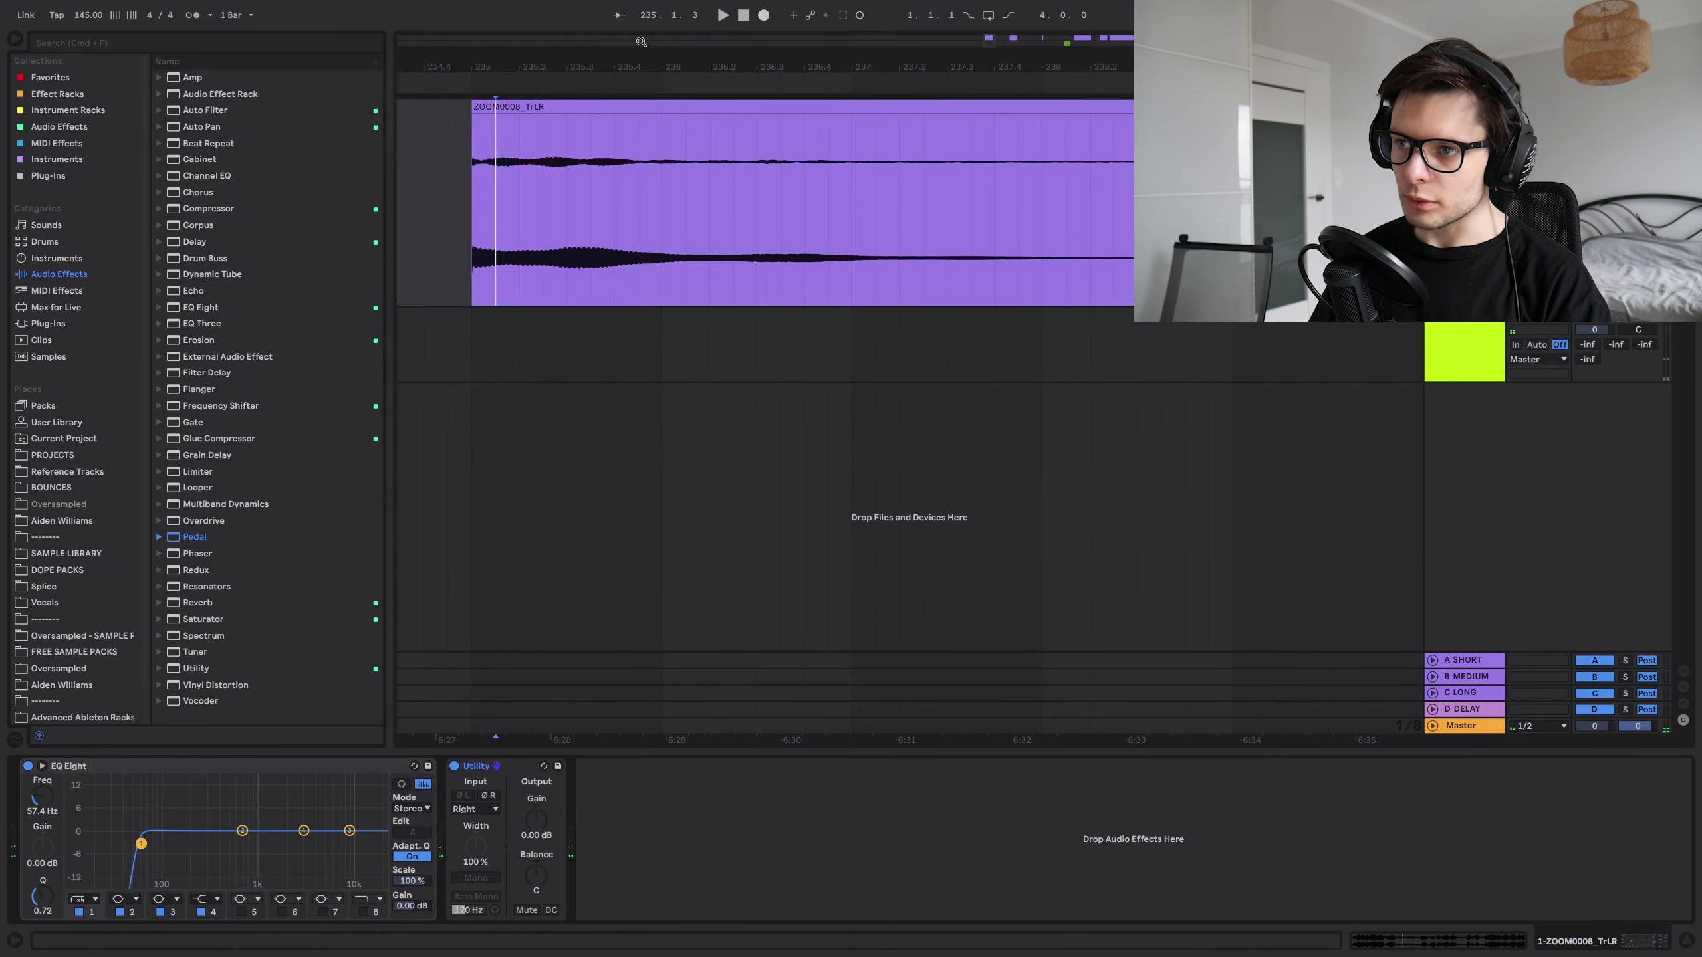
{"action": "left_click", "coordinate": [642, 105]}
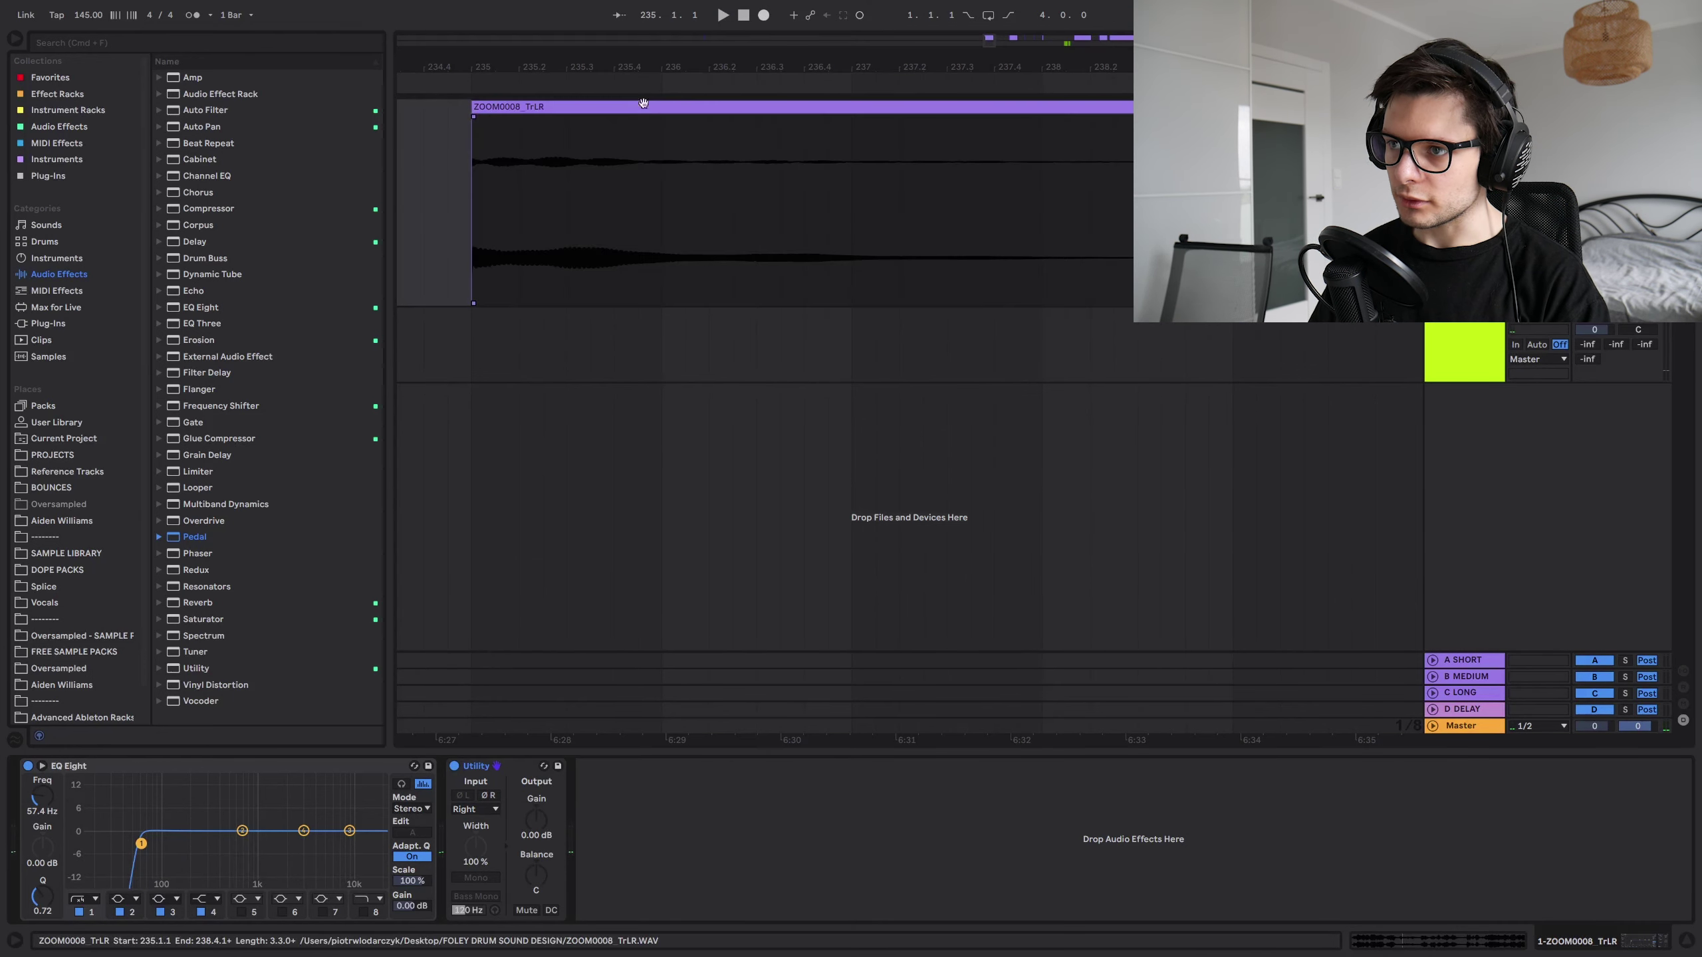
{"action": "left_click", "coordinate": [765, 15]}
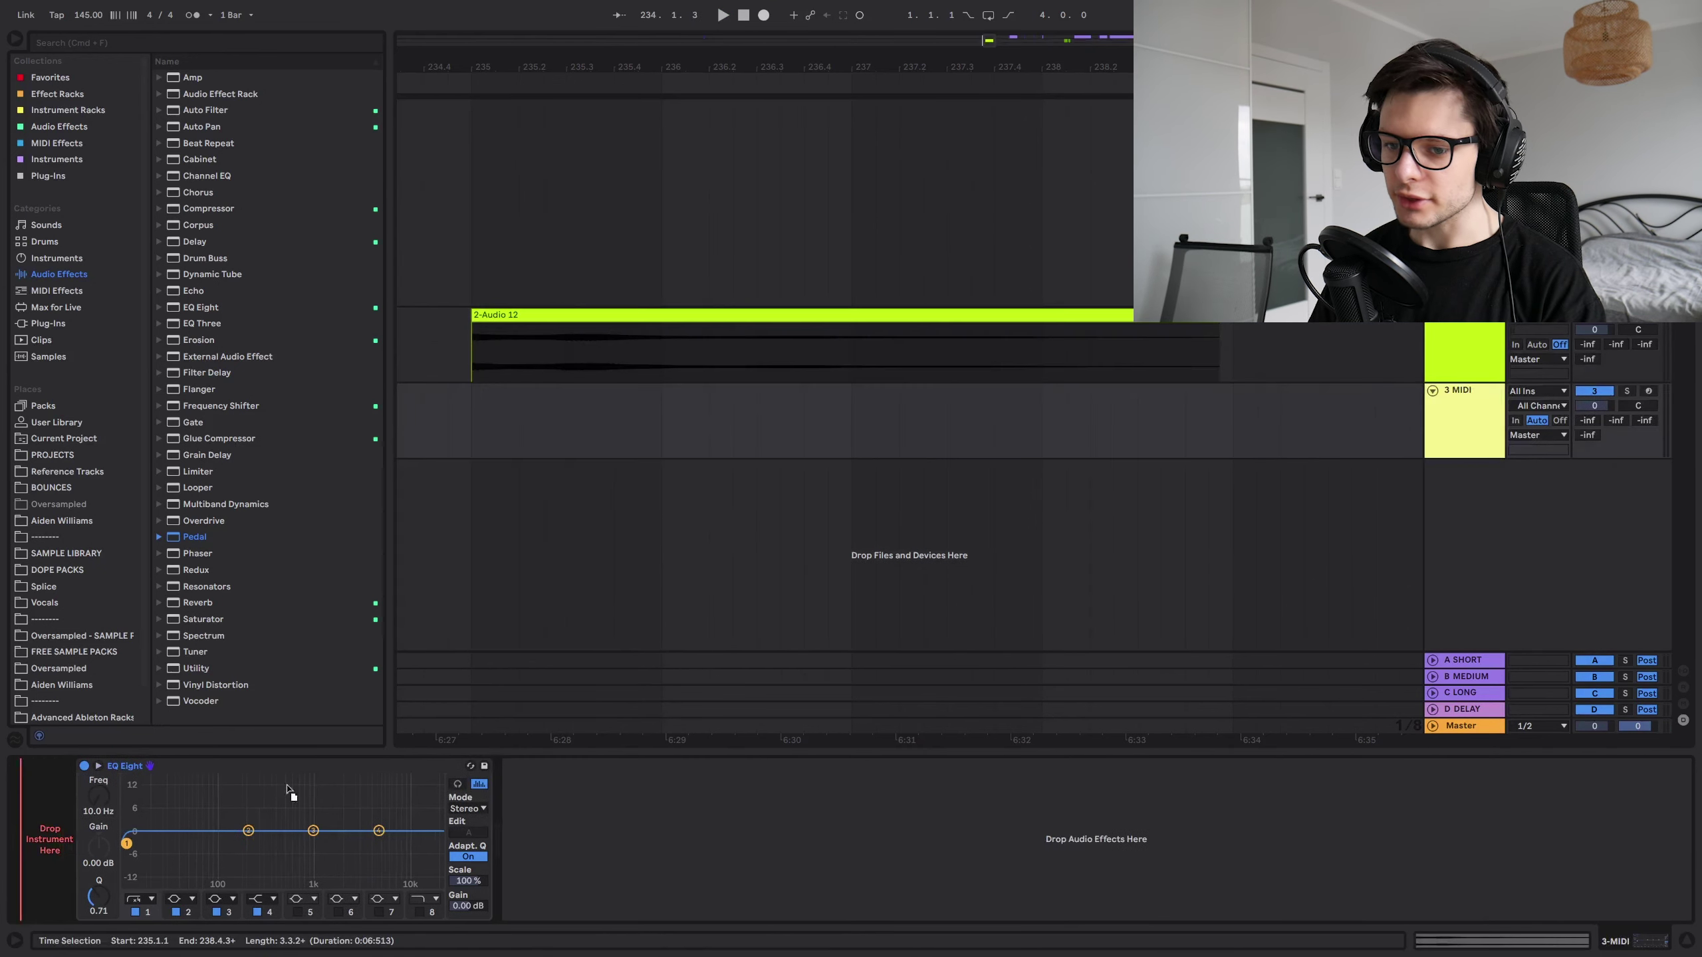
- Load the 2-Audio 12 recording into Simpler on the new MIDI track, arm the track and set its volume to -6.8 dB
{"action": "left_click_drag", "start_coordinate": [109, 813], "coordinate": [61, 831]}
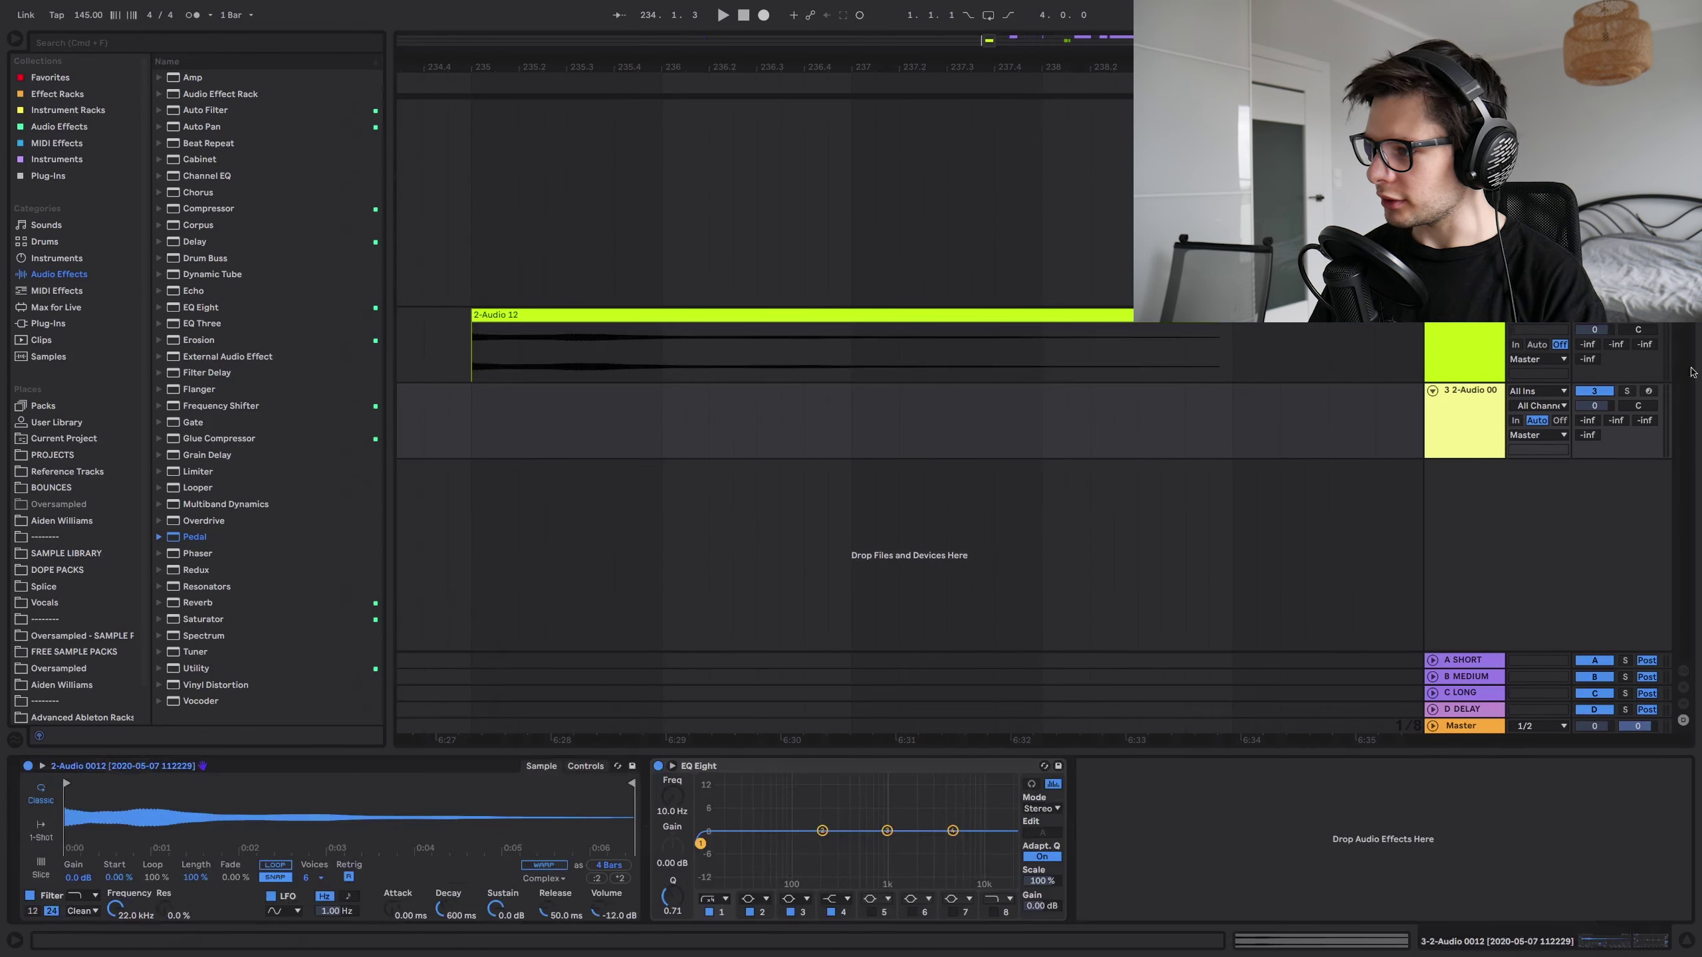
{"action": "left_click", "coordinate": [1649, 392]}
{"action": "left_click_drag", "start_coordinate": [1594, 406], "coordinate": [1595, 425]}
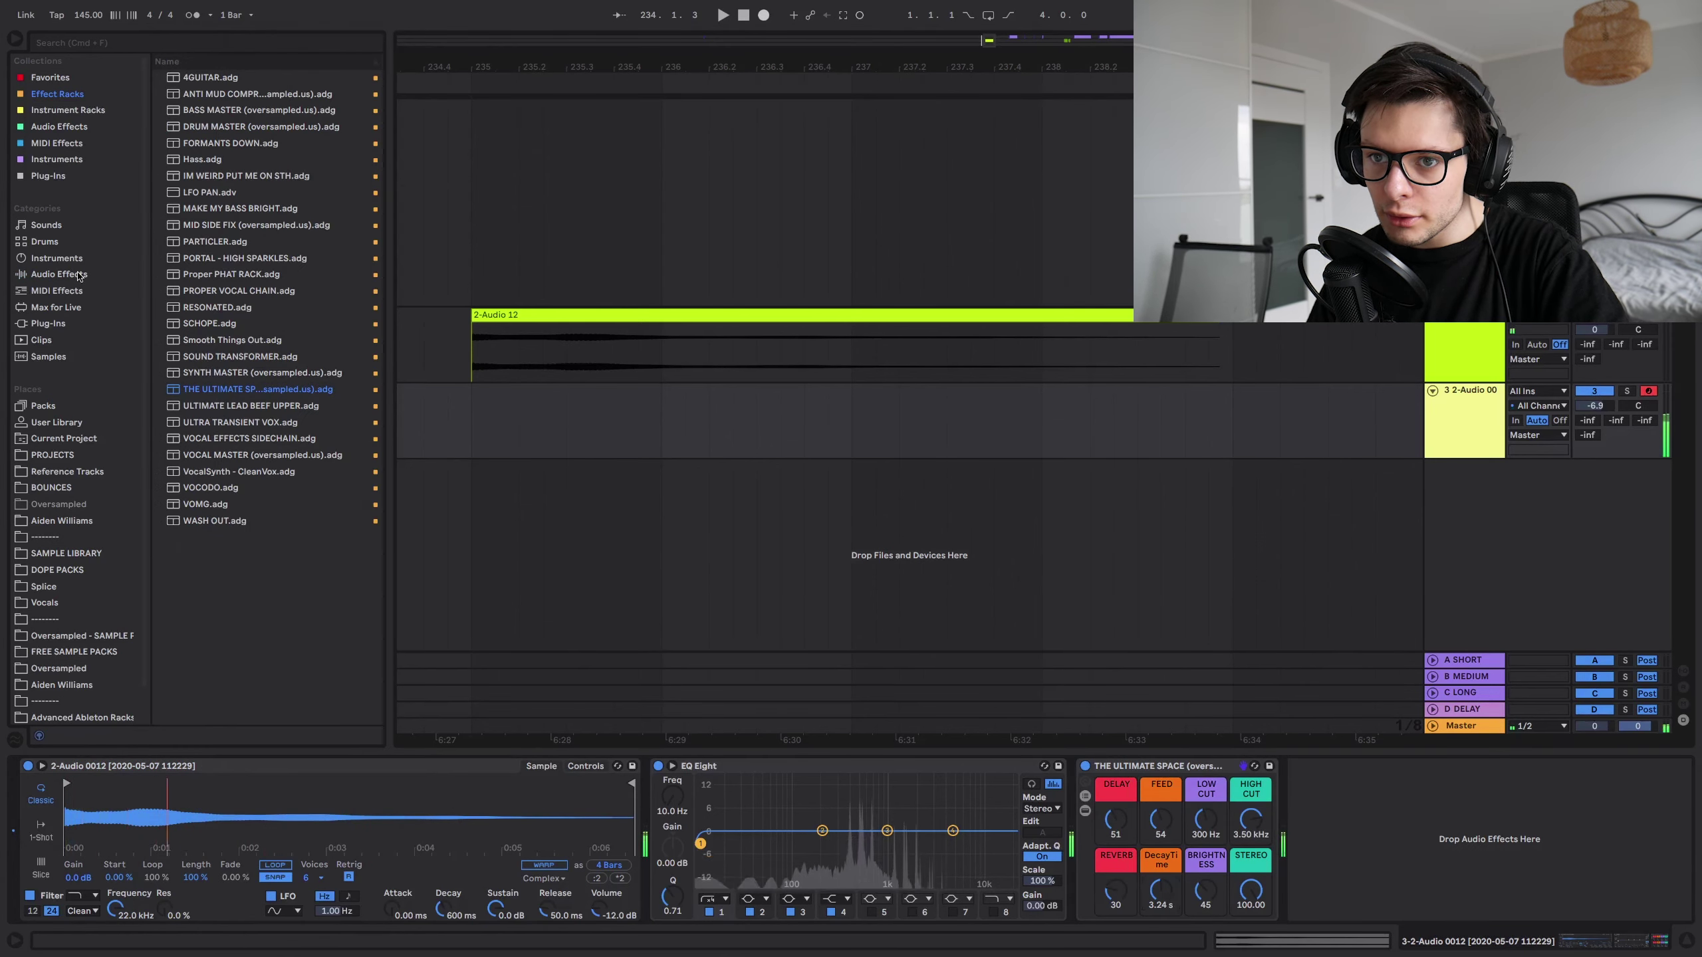
- Insert Portal after THE ULTIMATE SPACE rack, duplicate it, and raise the sampler track's volume to 6.0 dB
{"action": "left_click", "coordinate": [79, 275]}
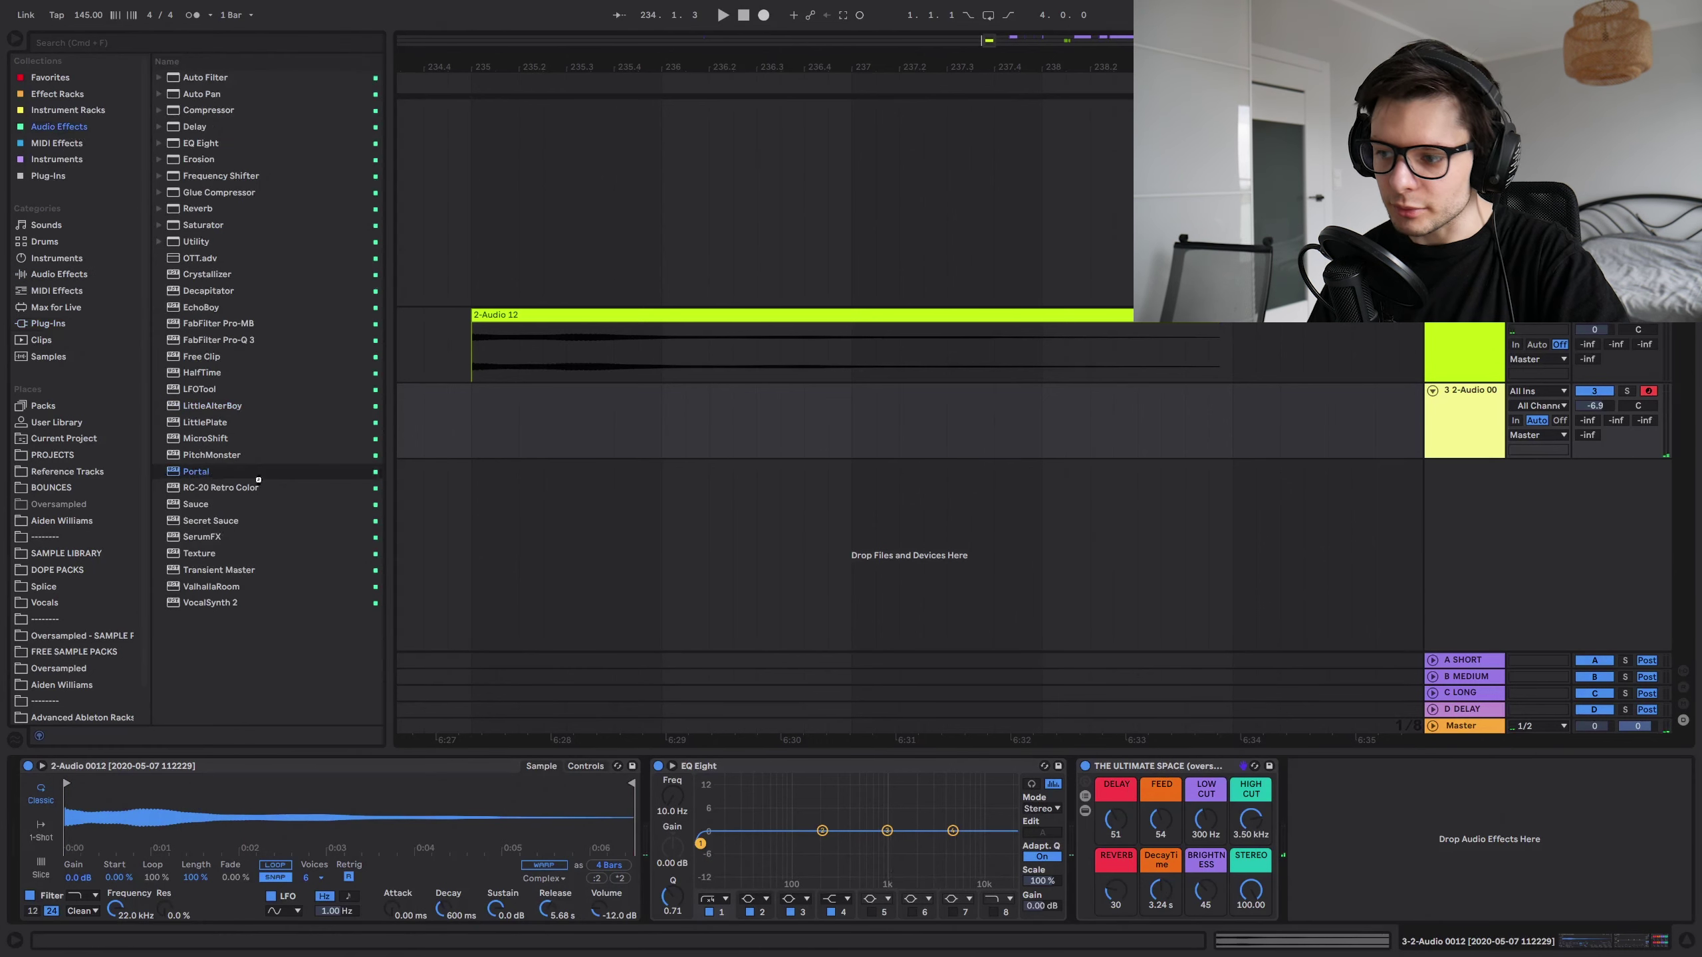
{"action": "left_click_drag", "start_coordinate": [847, 444], "coordinate": [1086, 769]}
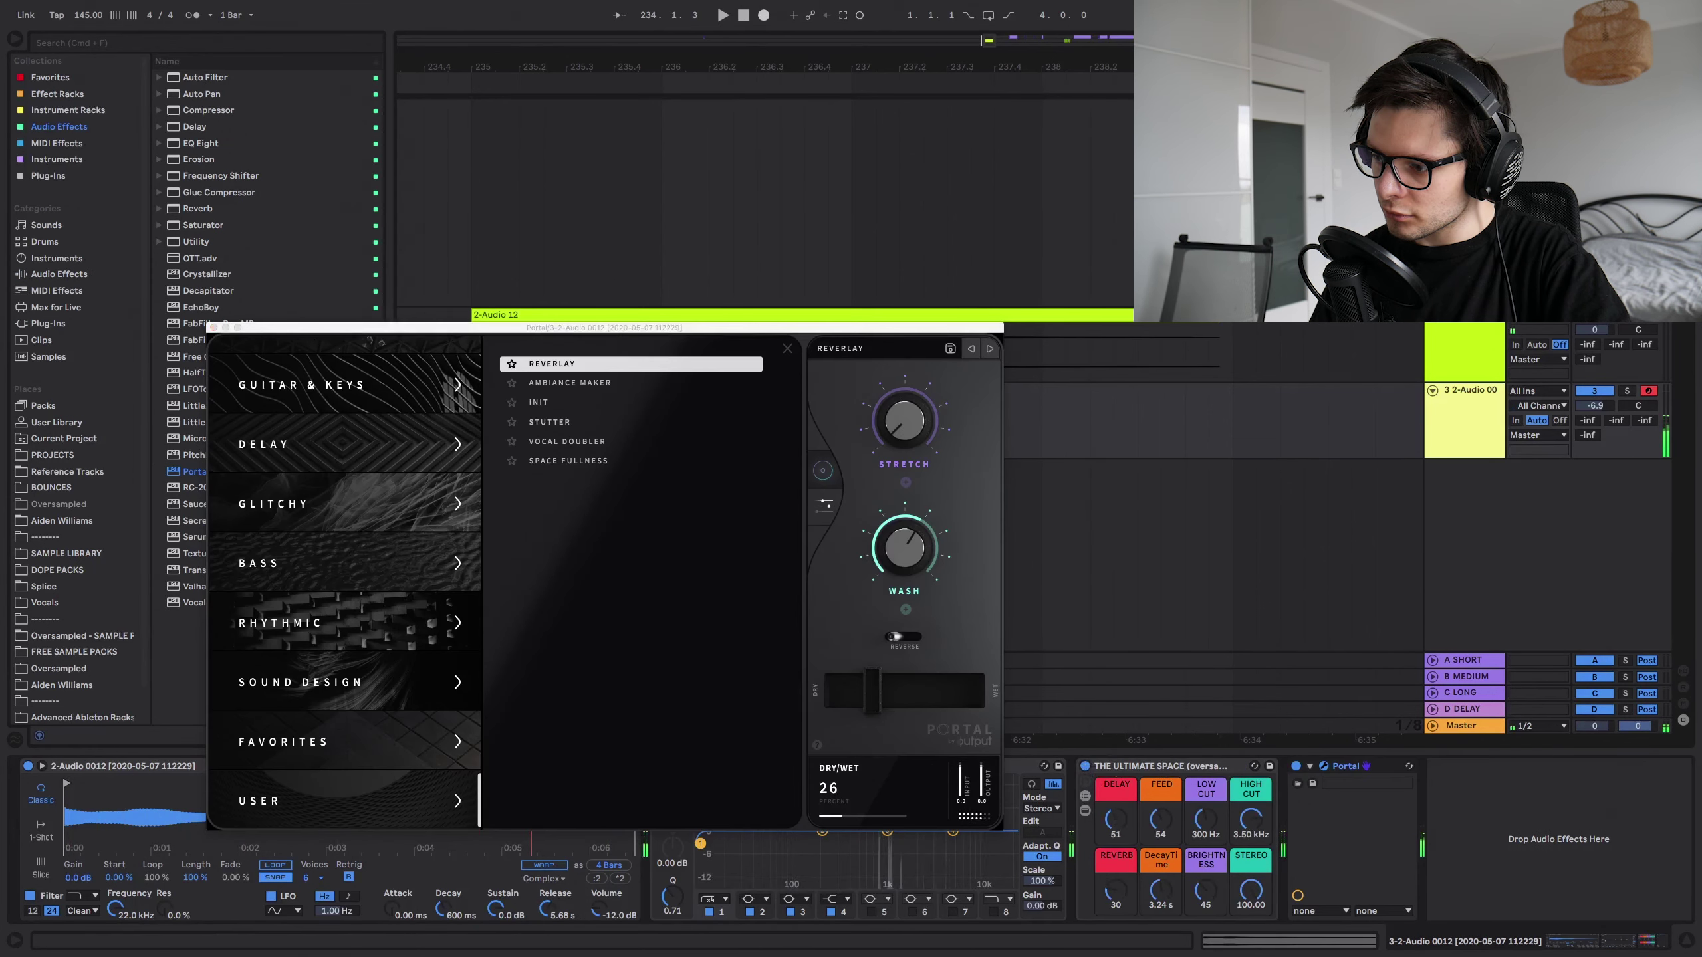
{"action": "double_click", "coordinate": [1120, 768]}
{"action": "double_click", "coordinate": [1160, 767]}
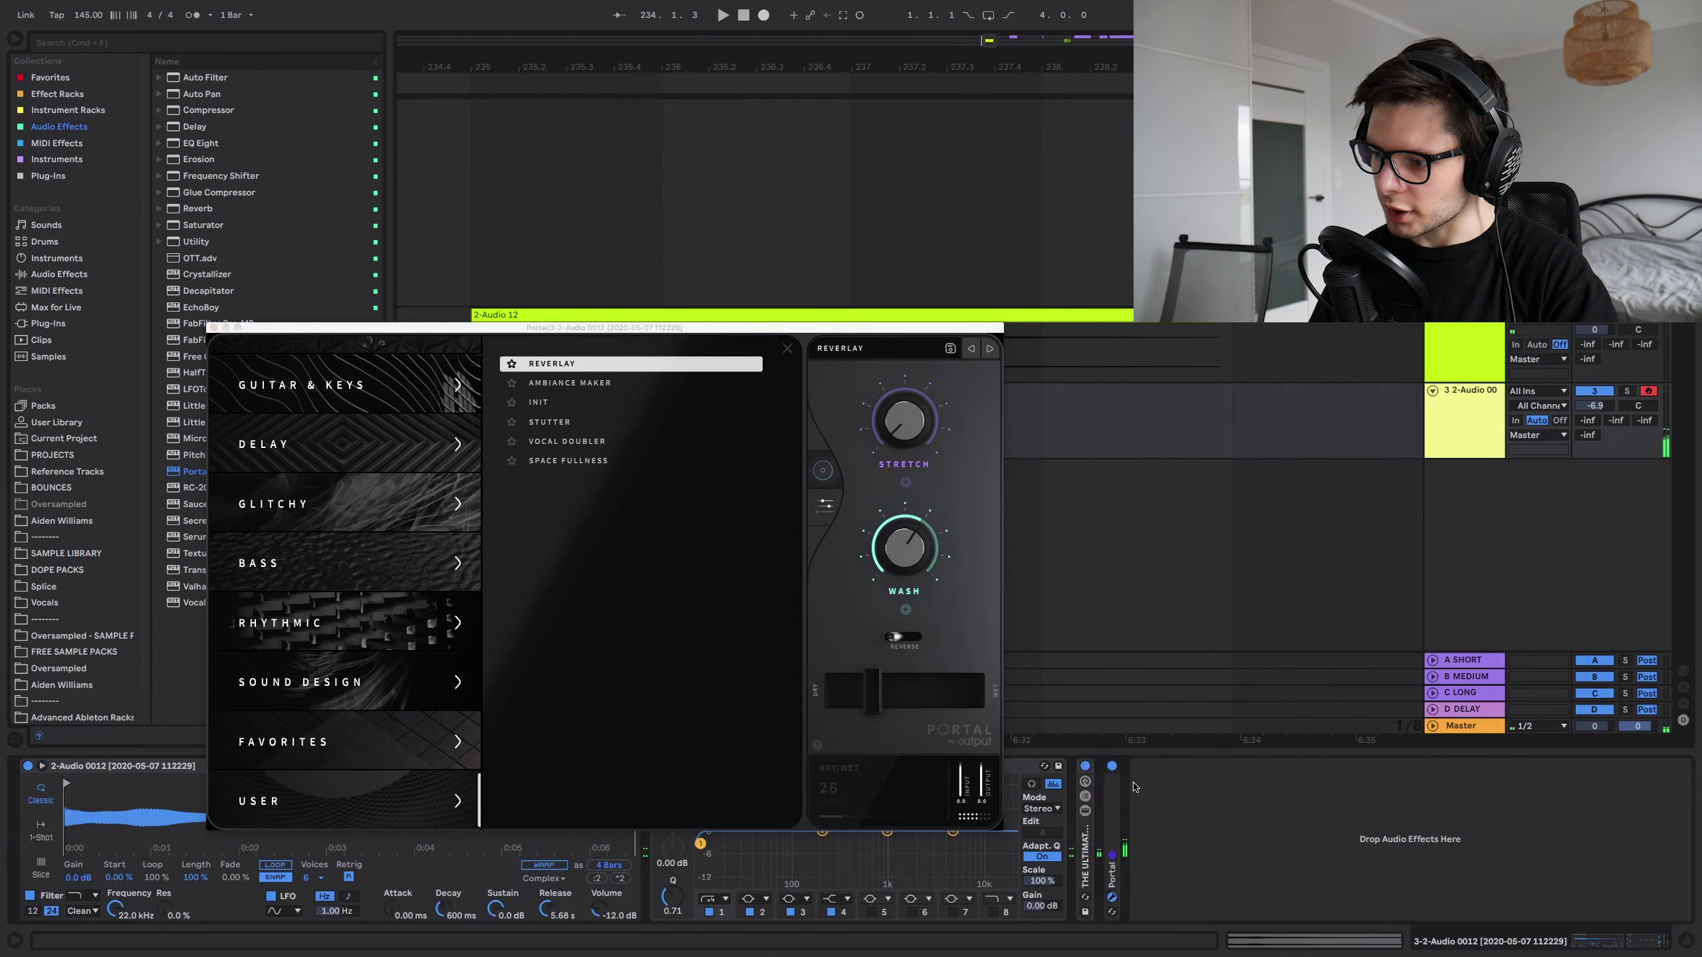
{"action": "key", "text": "super+d"}
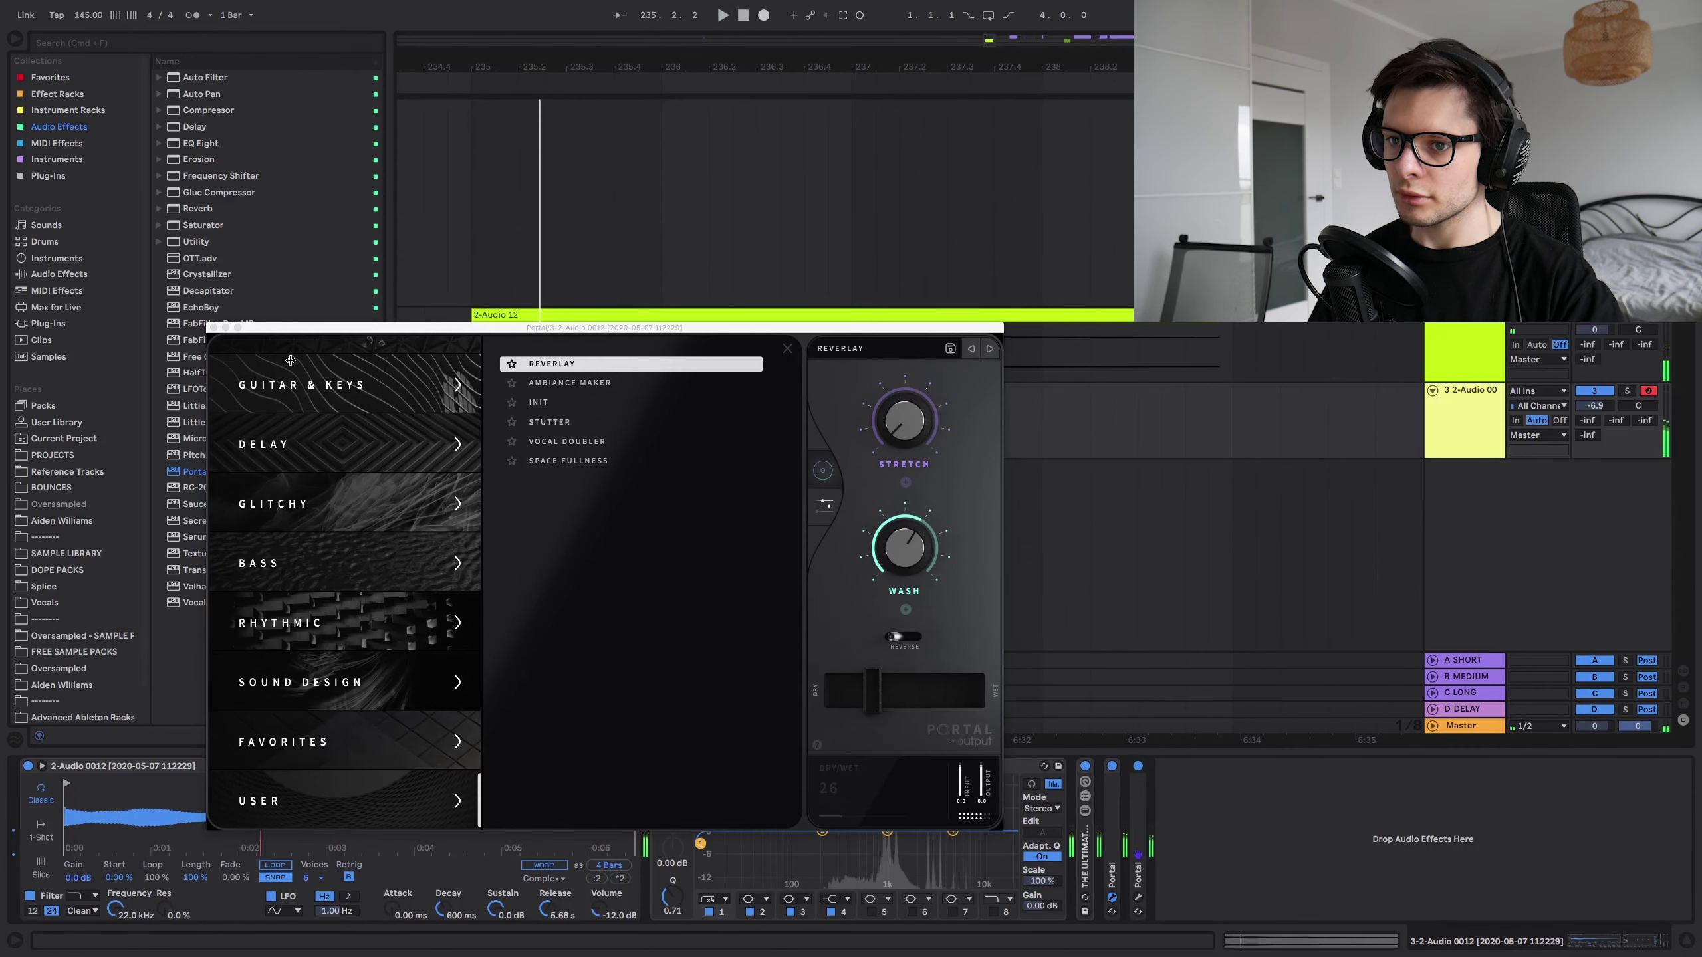
{"action": "left_click", "coordinate": [214, 327]}
{"action": "left_click_drag", "start_coordinate": [1594, 405], "coordinate": [1595, 369]}
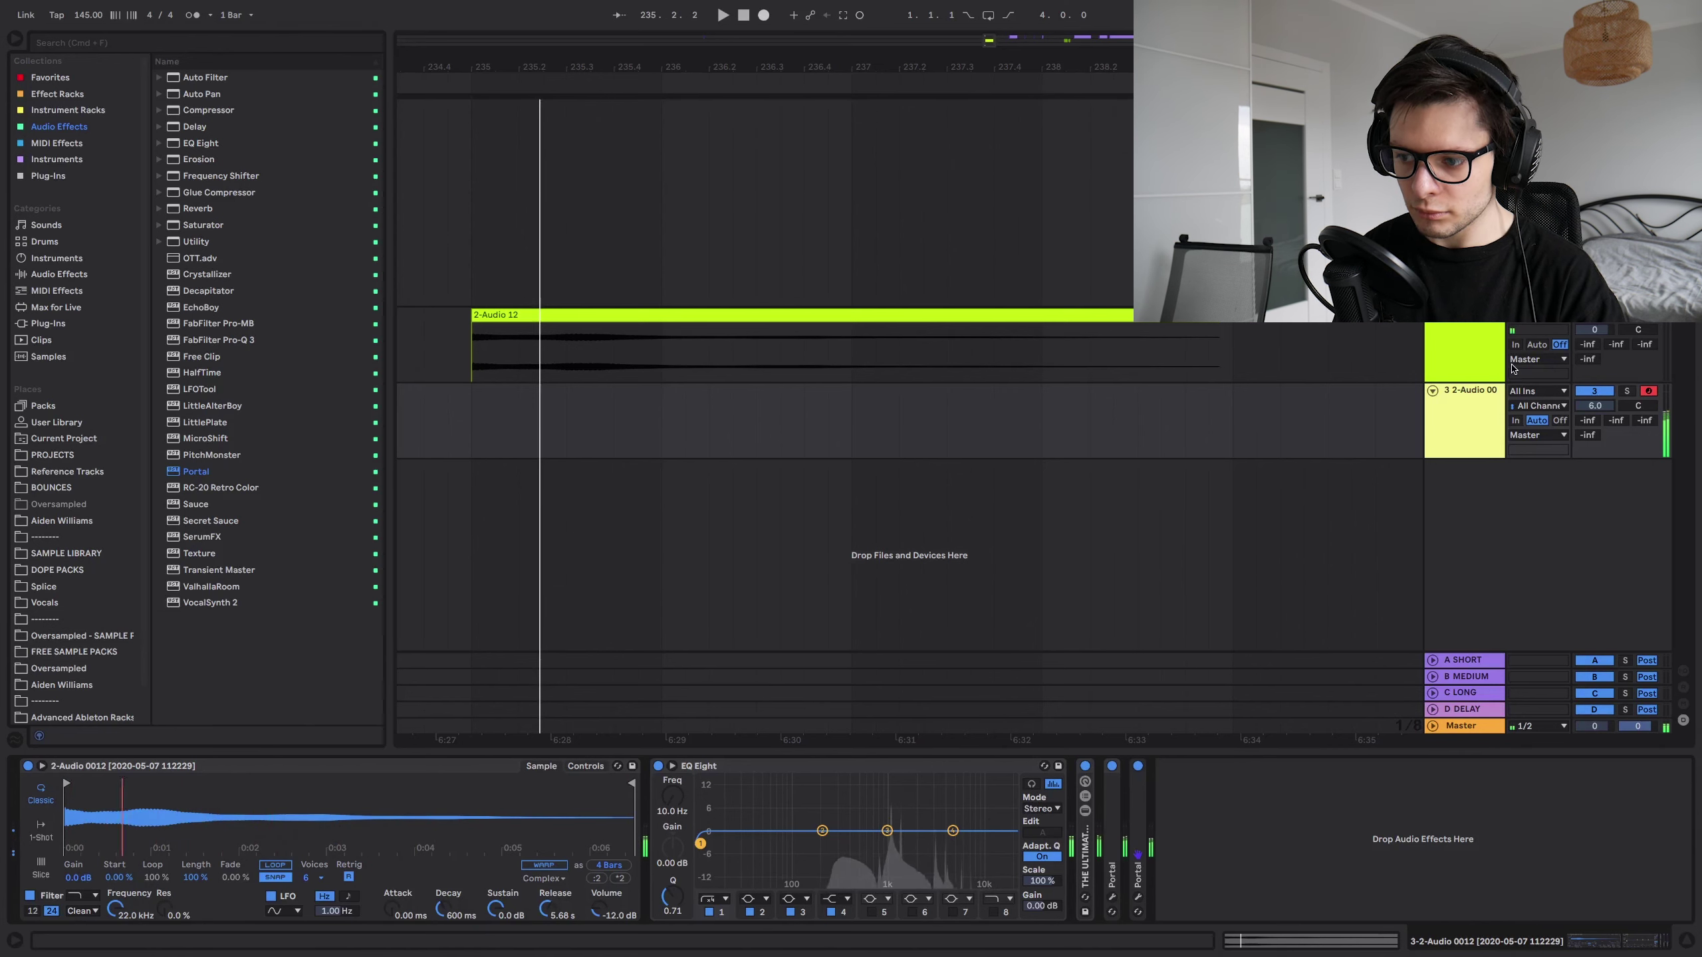
- Return to the row of finished hits near bar 267 and insert a MIDI track below the resampling track
{"action": "scroll", "coordinate": [1132, 340], "scroll_direction": "down", "scroll_amount": 10}
{"action": "scroll", "coordinate": [1072, 343], "scroll_direction": "right", "scroll_amount": 4}
{"action": "scroll", "coordinate": [980, 346], "scroll_direction": "up", "scroll_amount": 5}
{"action": "left_click", "coordinate": [1464, 352]}
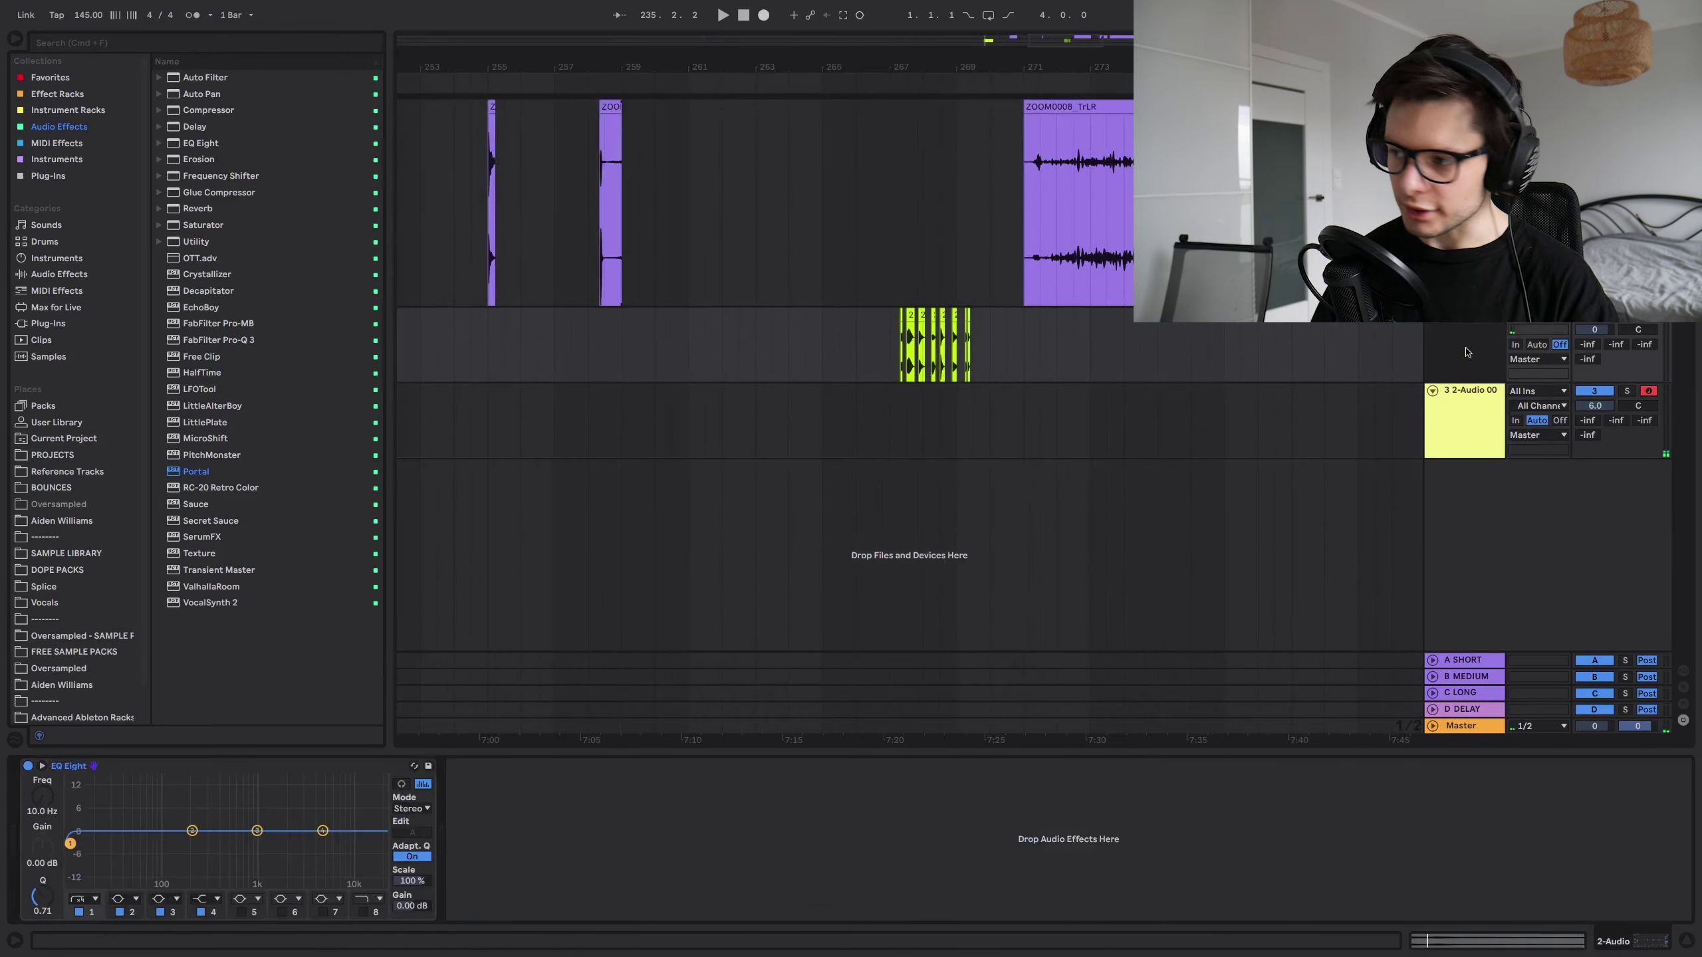
{"action": "key", "text": "super+shift+t"}
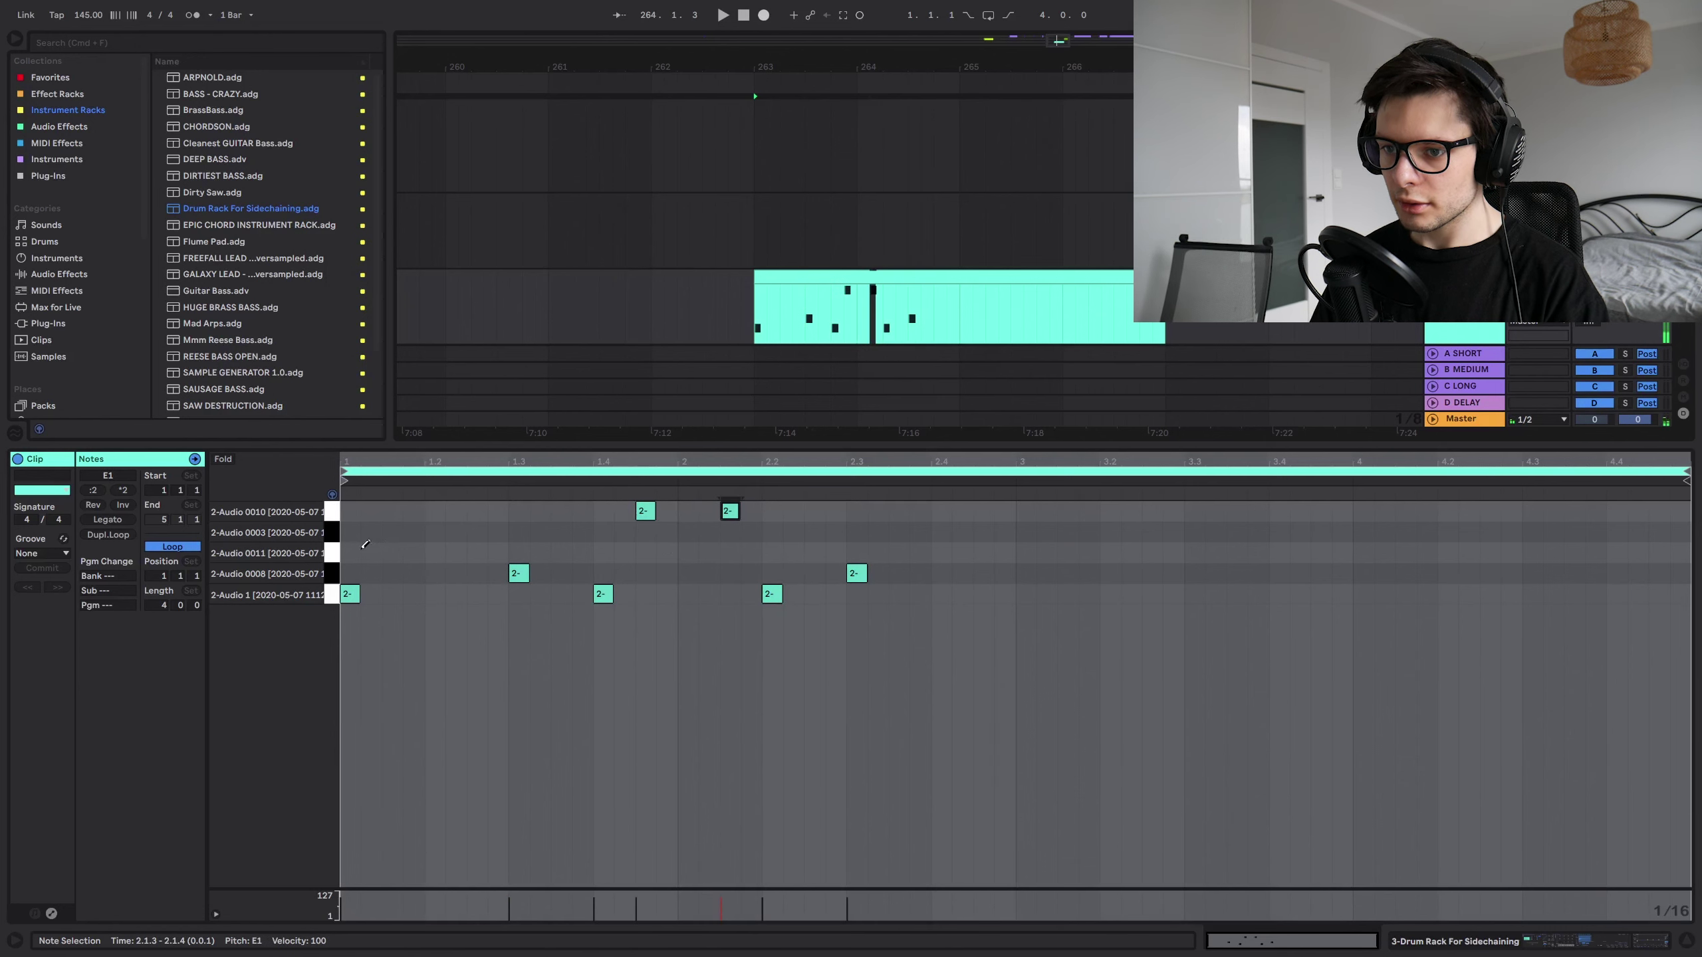
- Draw repeating eighth-note 2-Audio 0011 hits through the first two bars of the drum rack clip and play them
{"action": "left_click", "coordinate": [392, 552]}
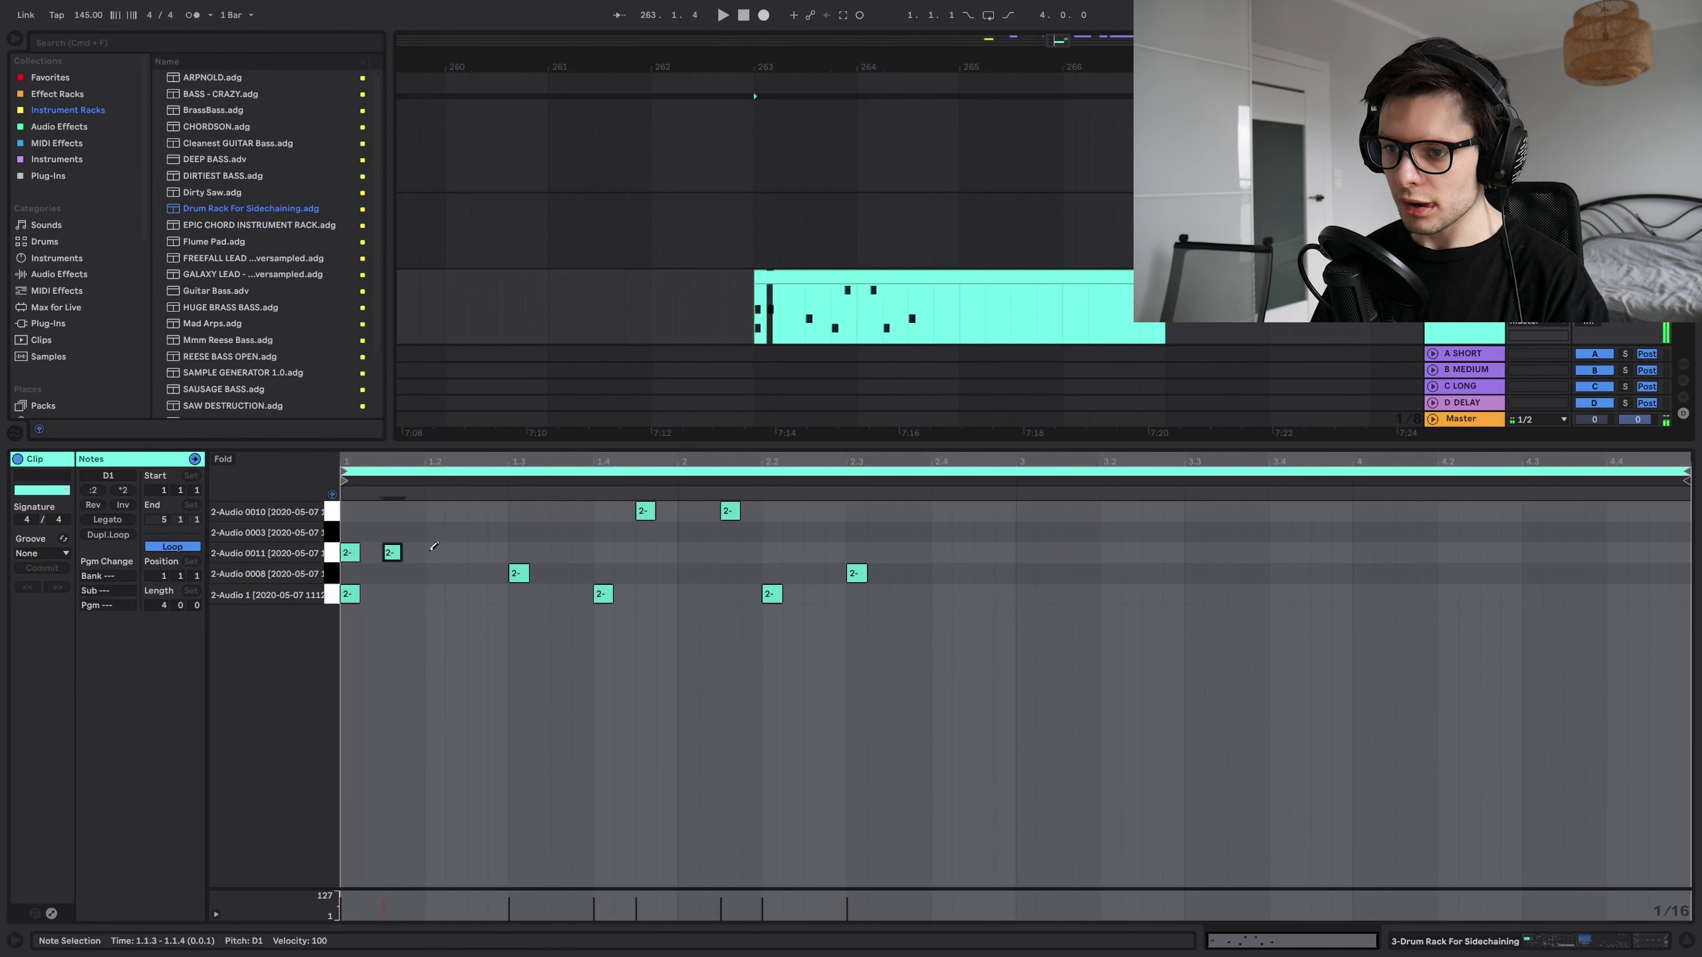
{"action": "left_click", "coordinate": [803, 515]}
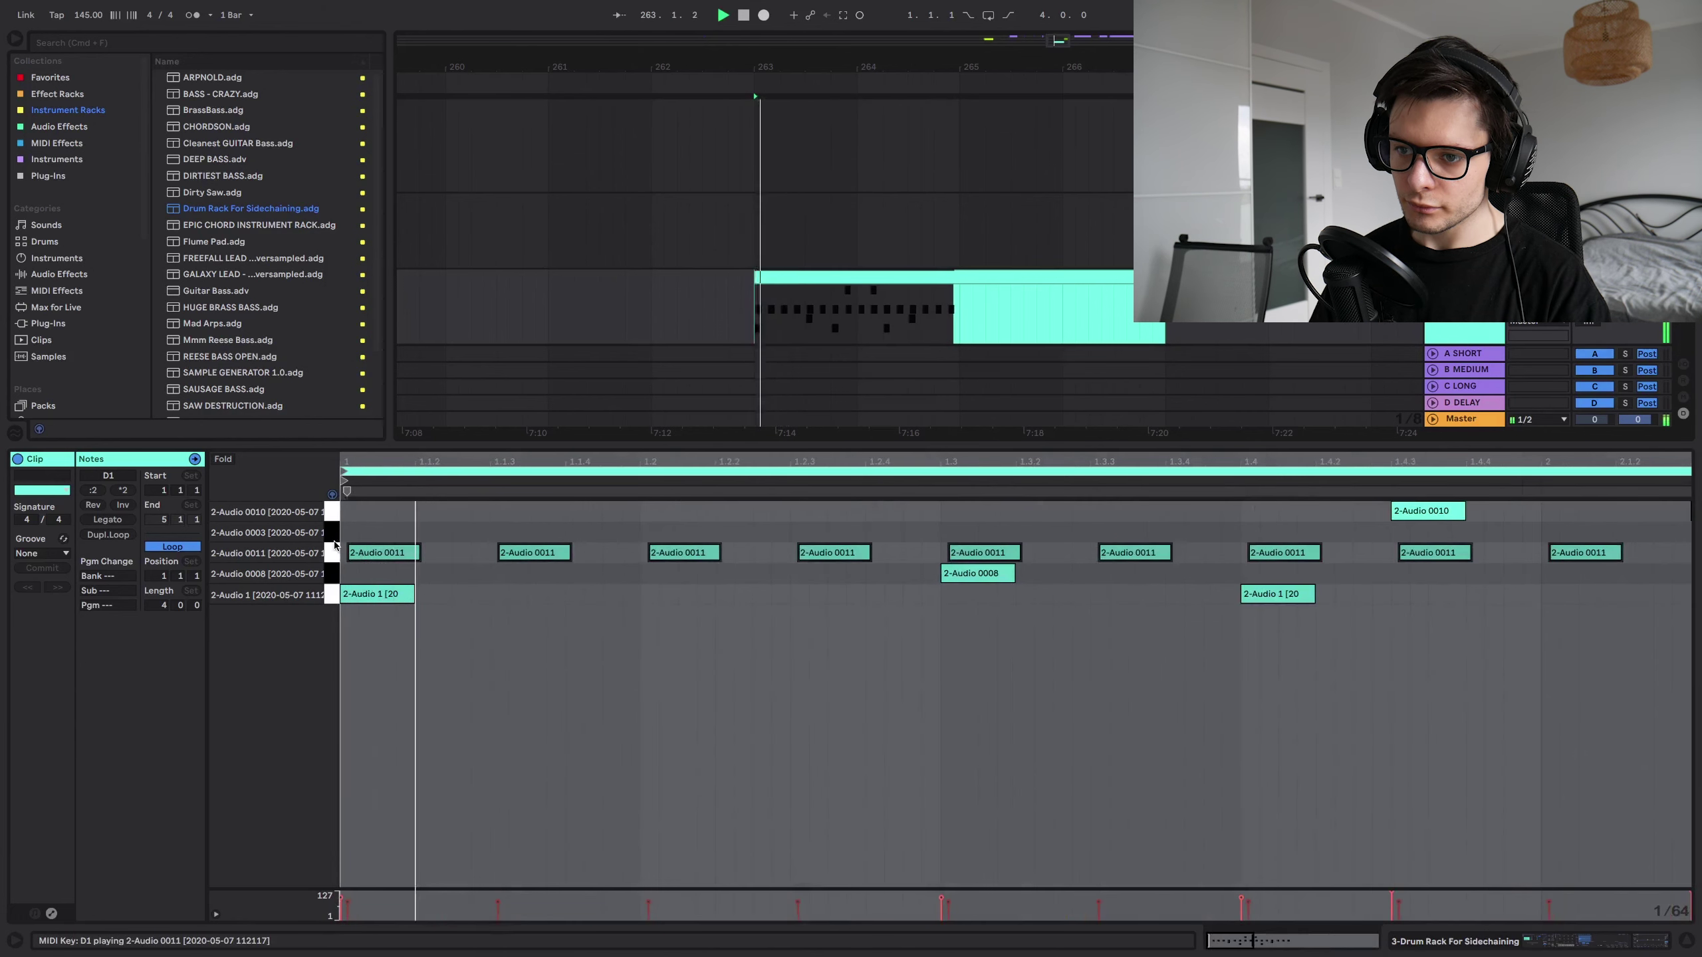
{"action": "key", "text": "space"}
- Add 2-Audio 0003 notes on every beat of the drum pattern and repeat the whole pattern to fill the four-bar clip
{"action": "double_click", "coordinate": [355, 532]}
{"action": "key", "text": "space"}
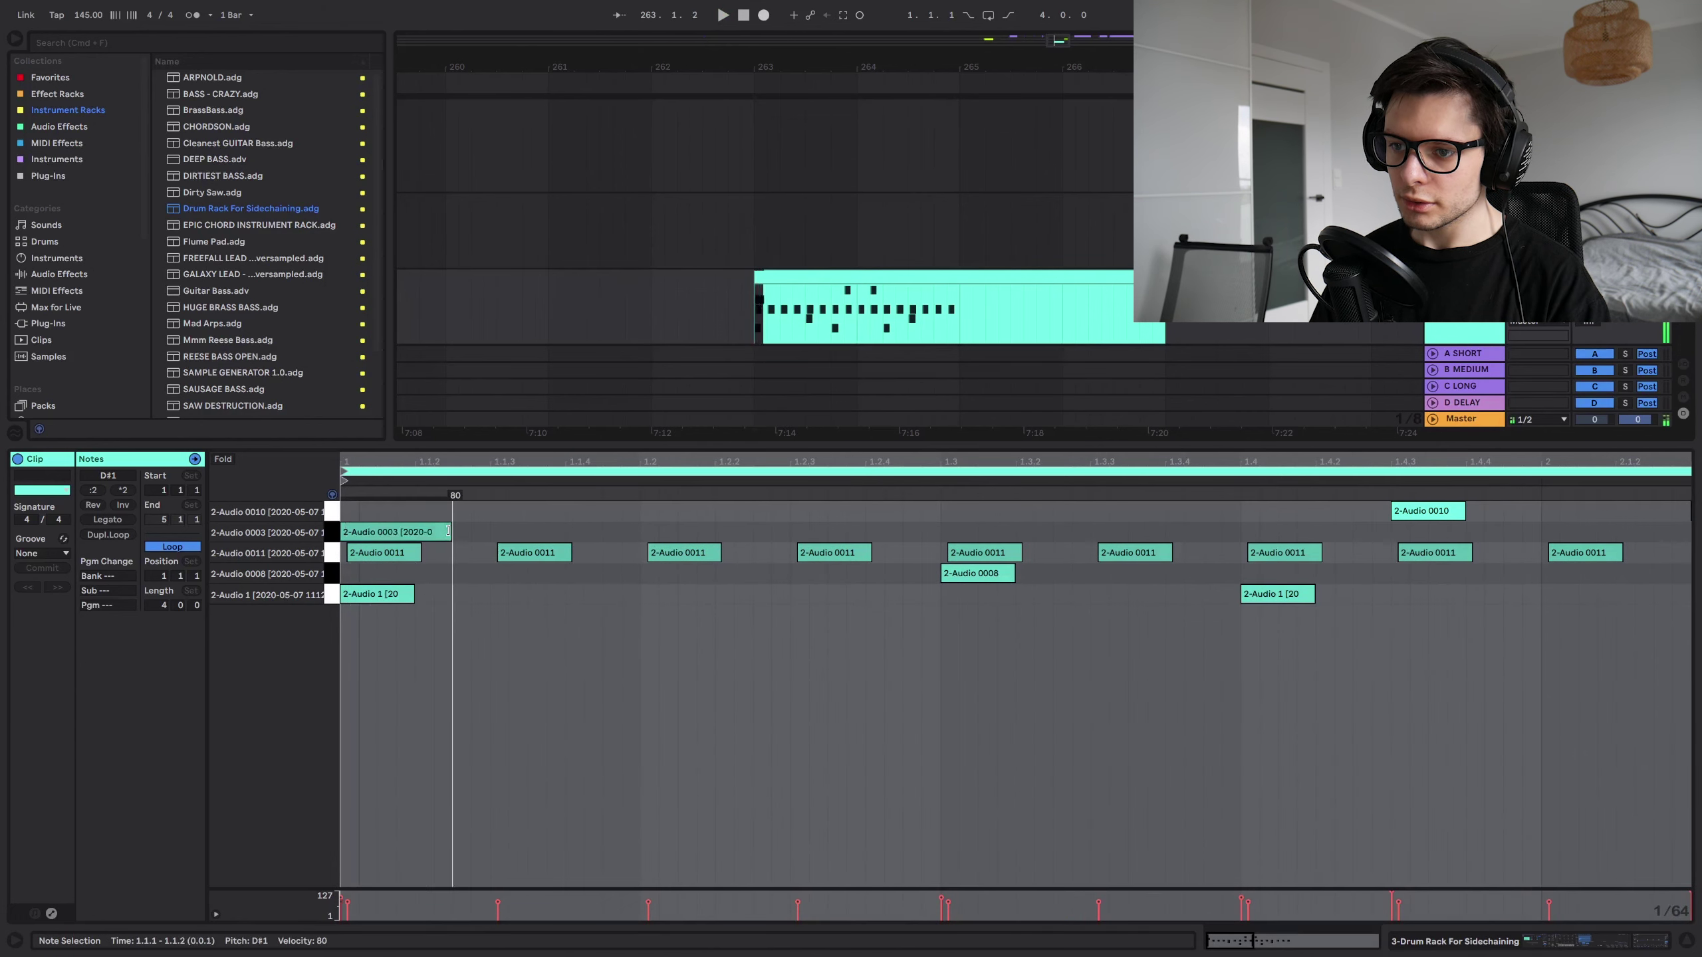
{"action": "key", "text": "space"}
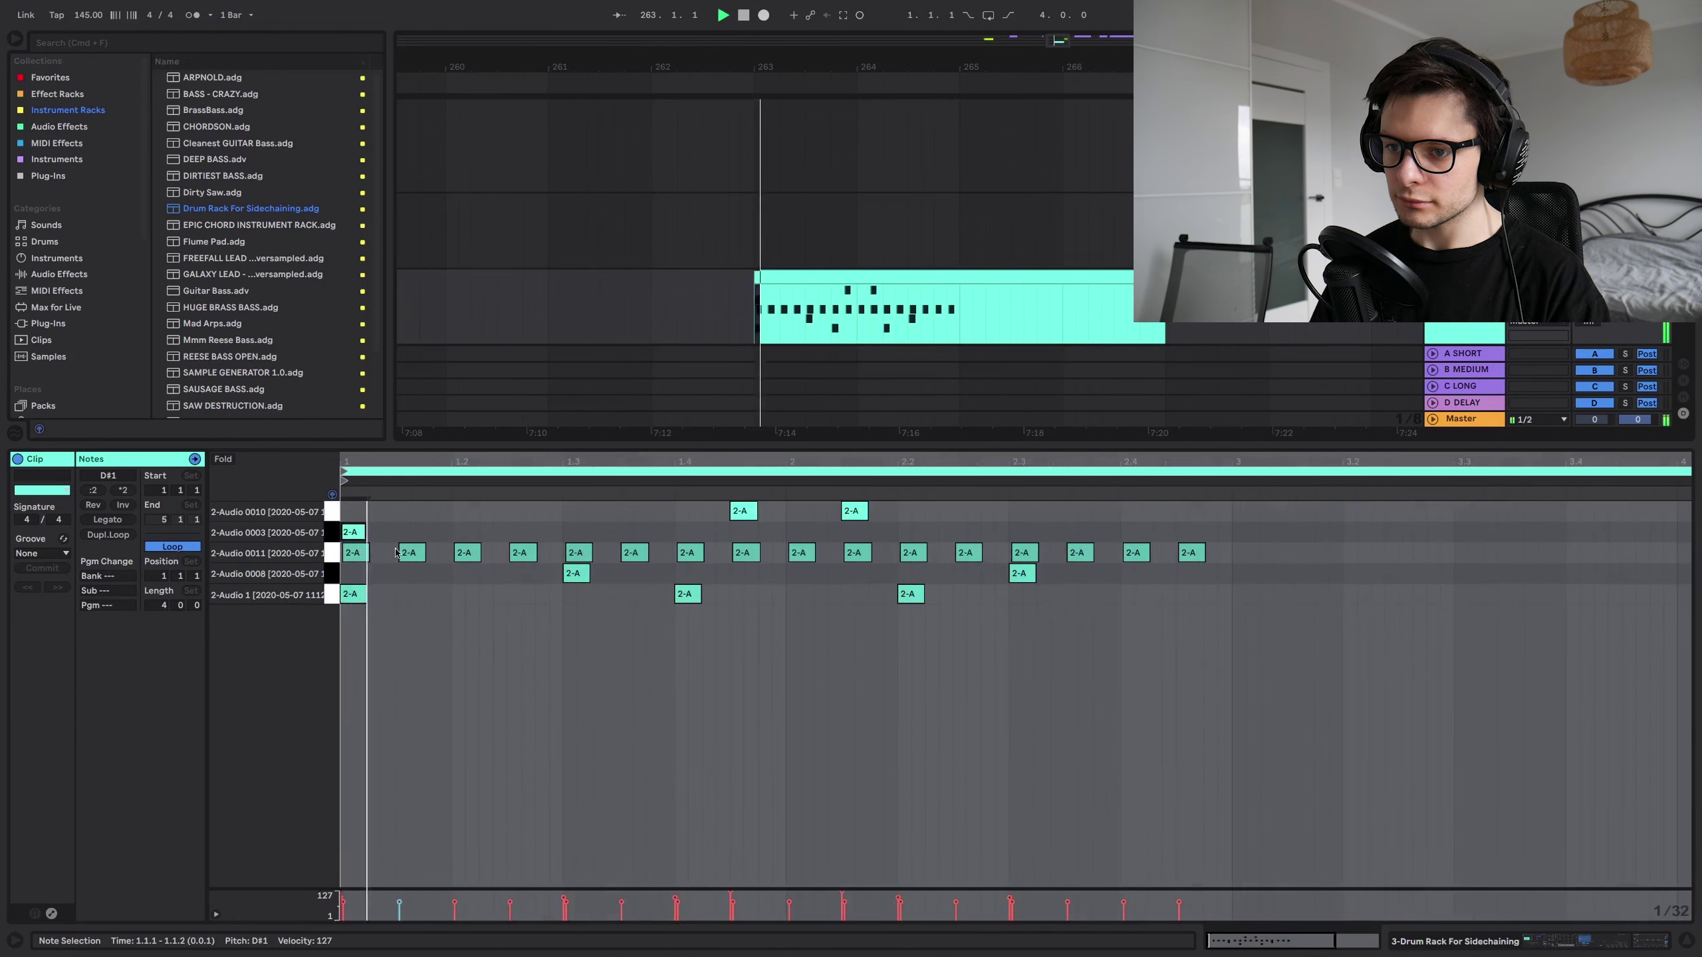
{"action": "key", "text": "space"}
{"action": "left_click_drag", "start_coordinate": [353, 530], "coordinate": [410, 536]}
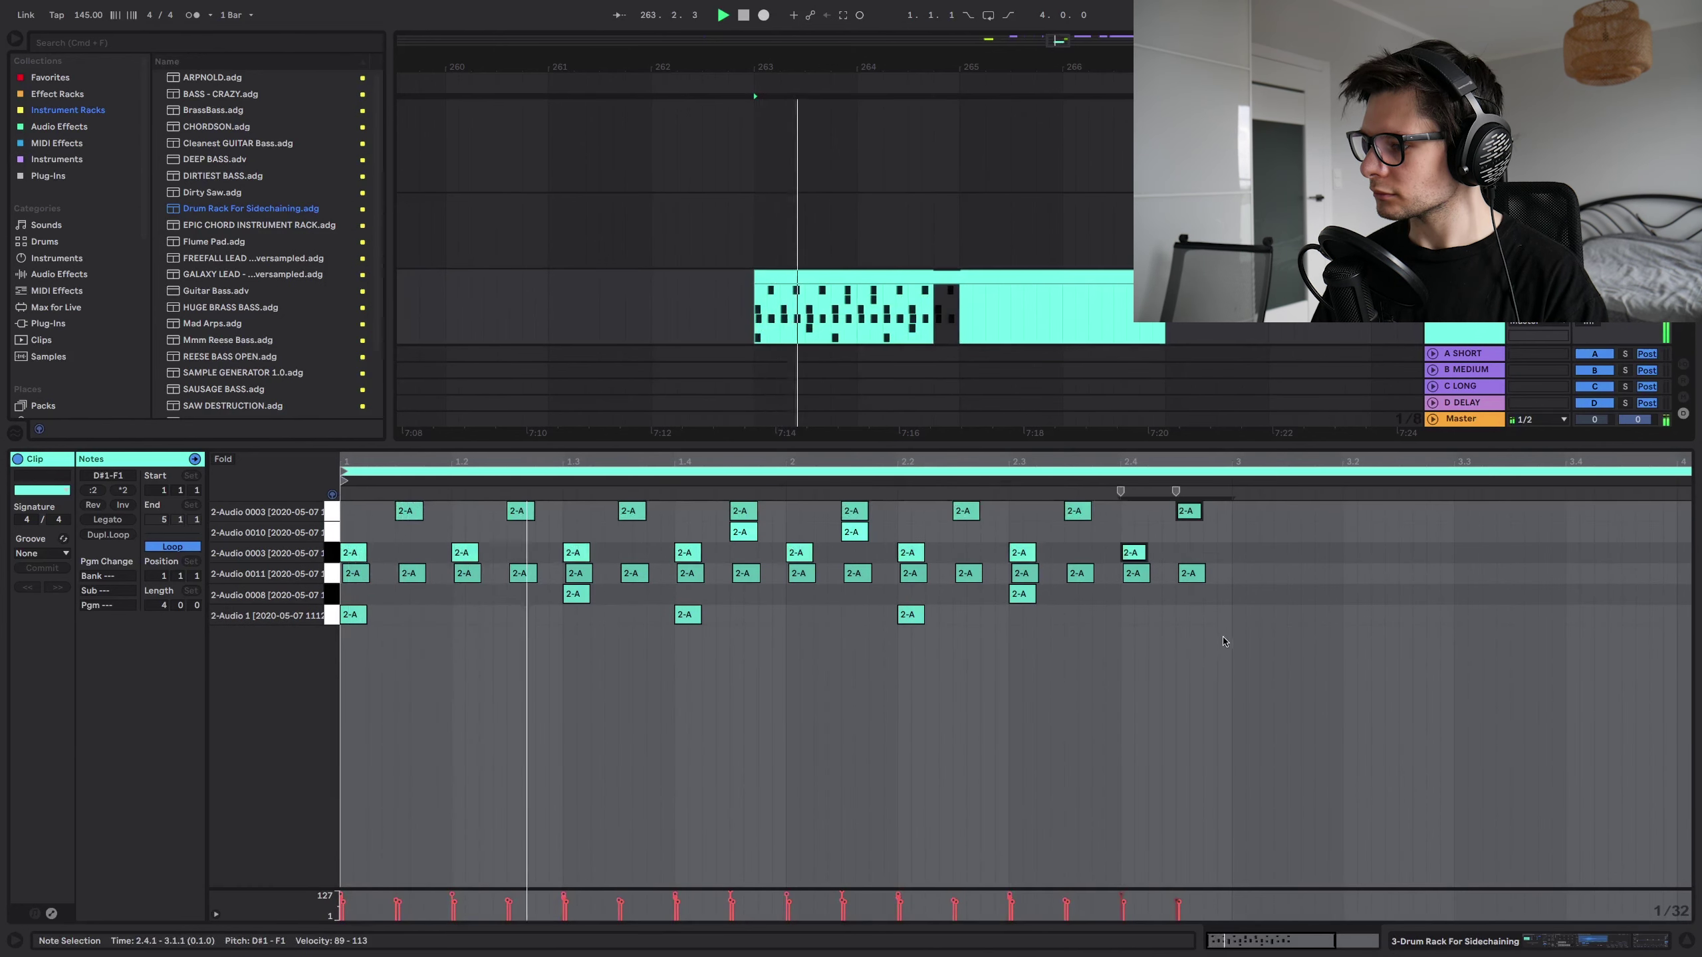
{"action": "key", "text": "super+a"}
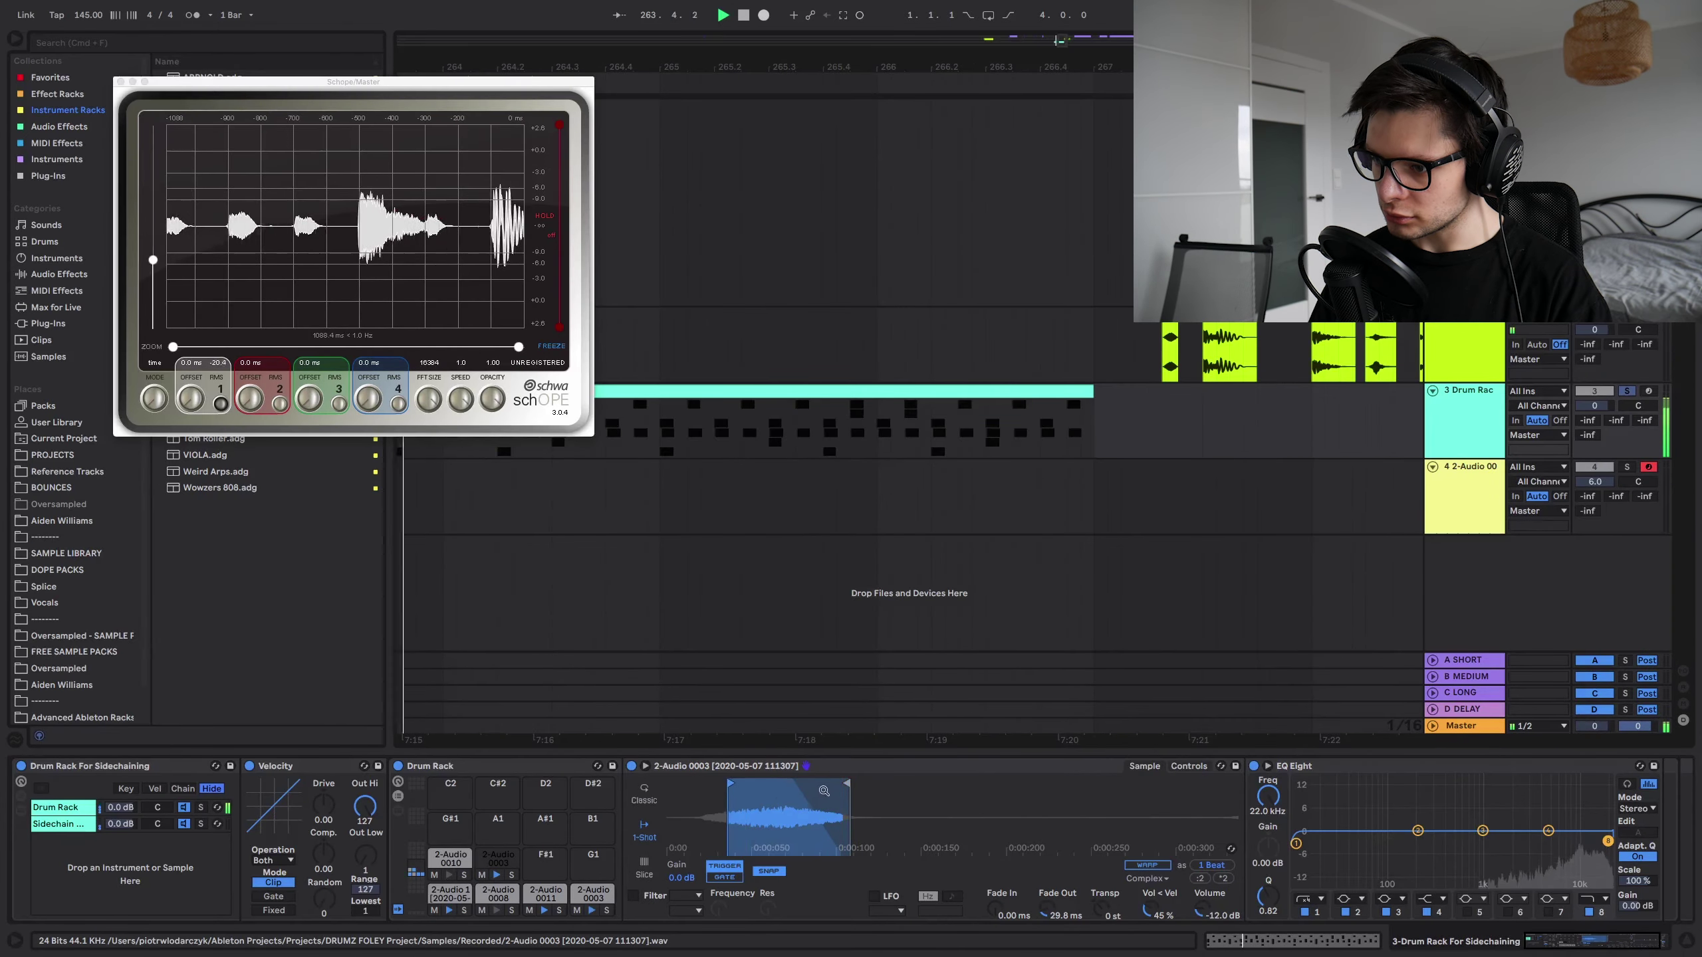
- Adjust the start and end points of the 2-Audio 0003 sample in the drum rack's Simpler during playback
{"action": "left_click_drag", "start_coordinate": [850, 785], "coordinate": [871, 785]}
{"action": "left_click_drag", "start_coordinate": [695, 784], "coordinate": [739, 783]}
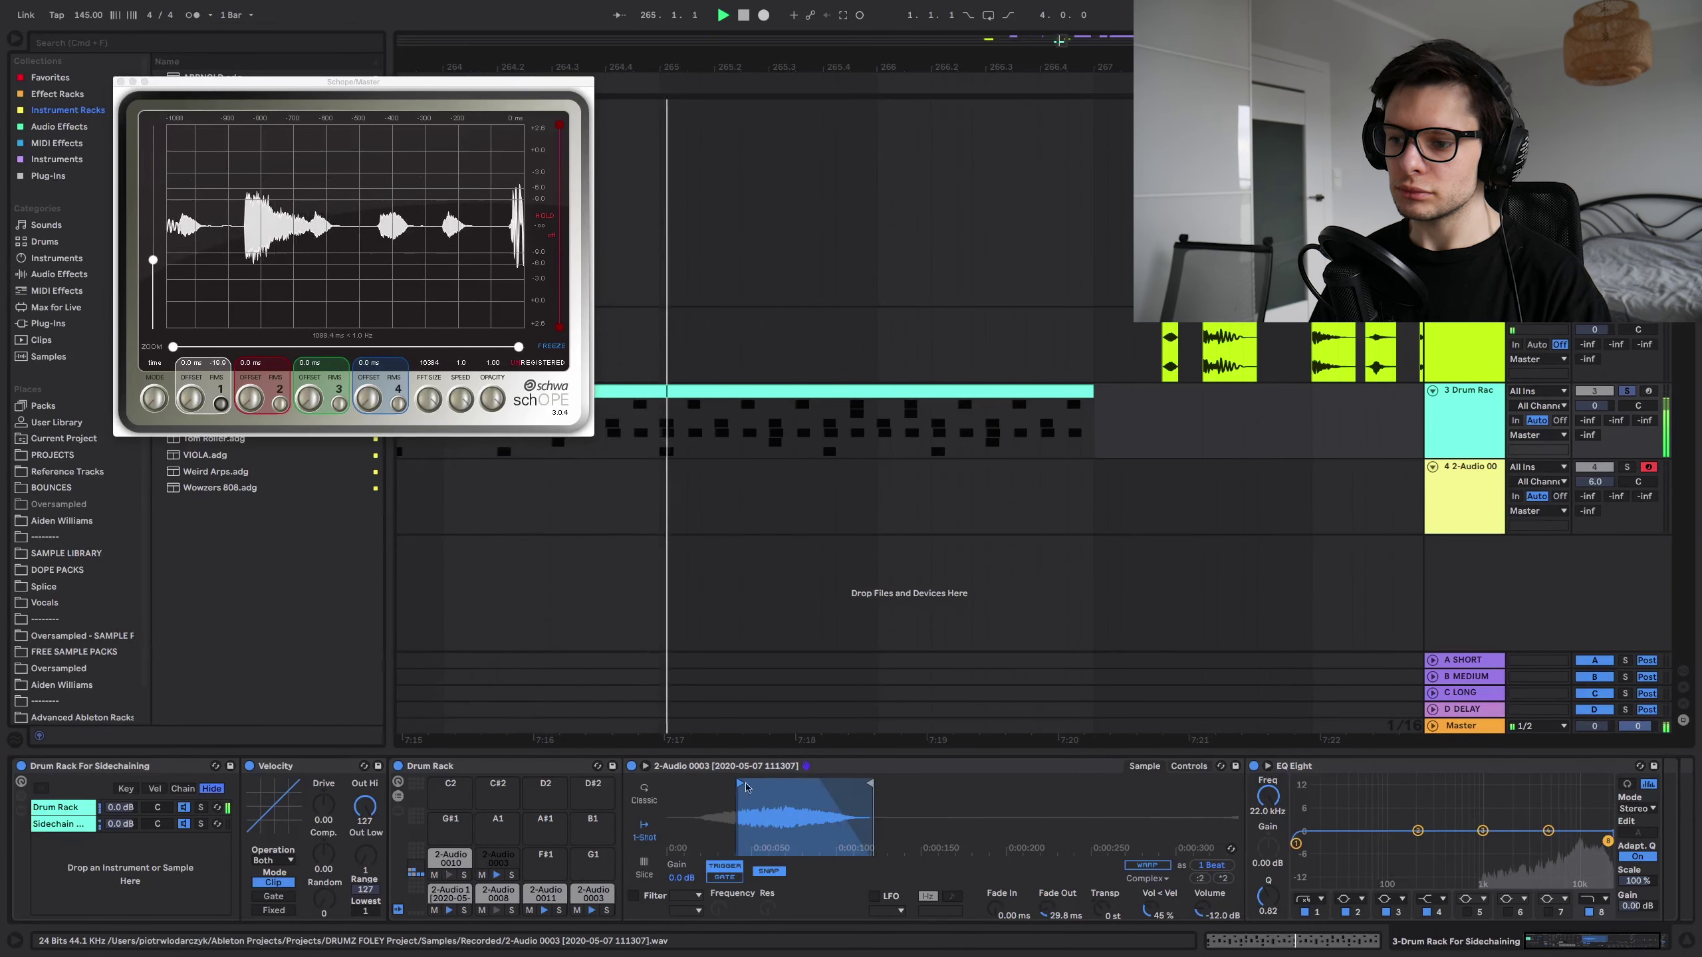
{"action": "left_click", "coordinate": [593, 895]}
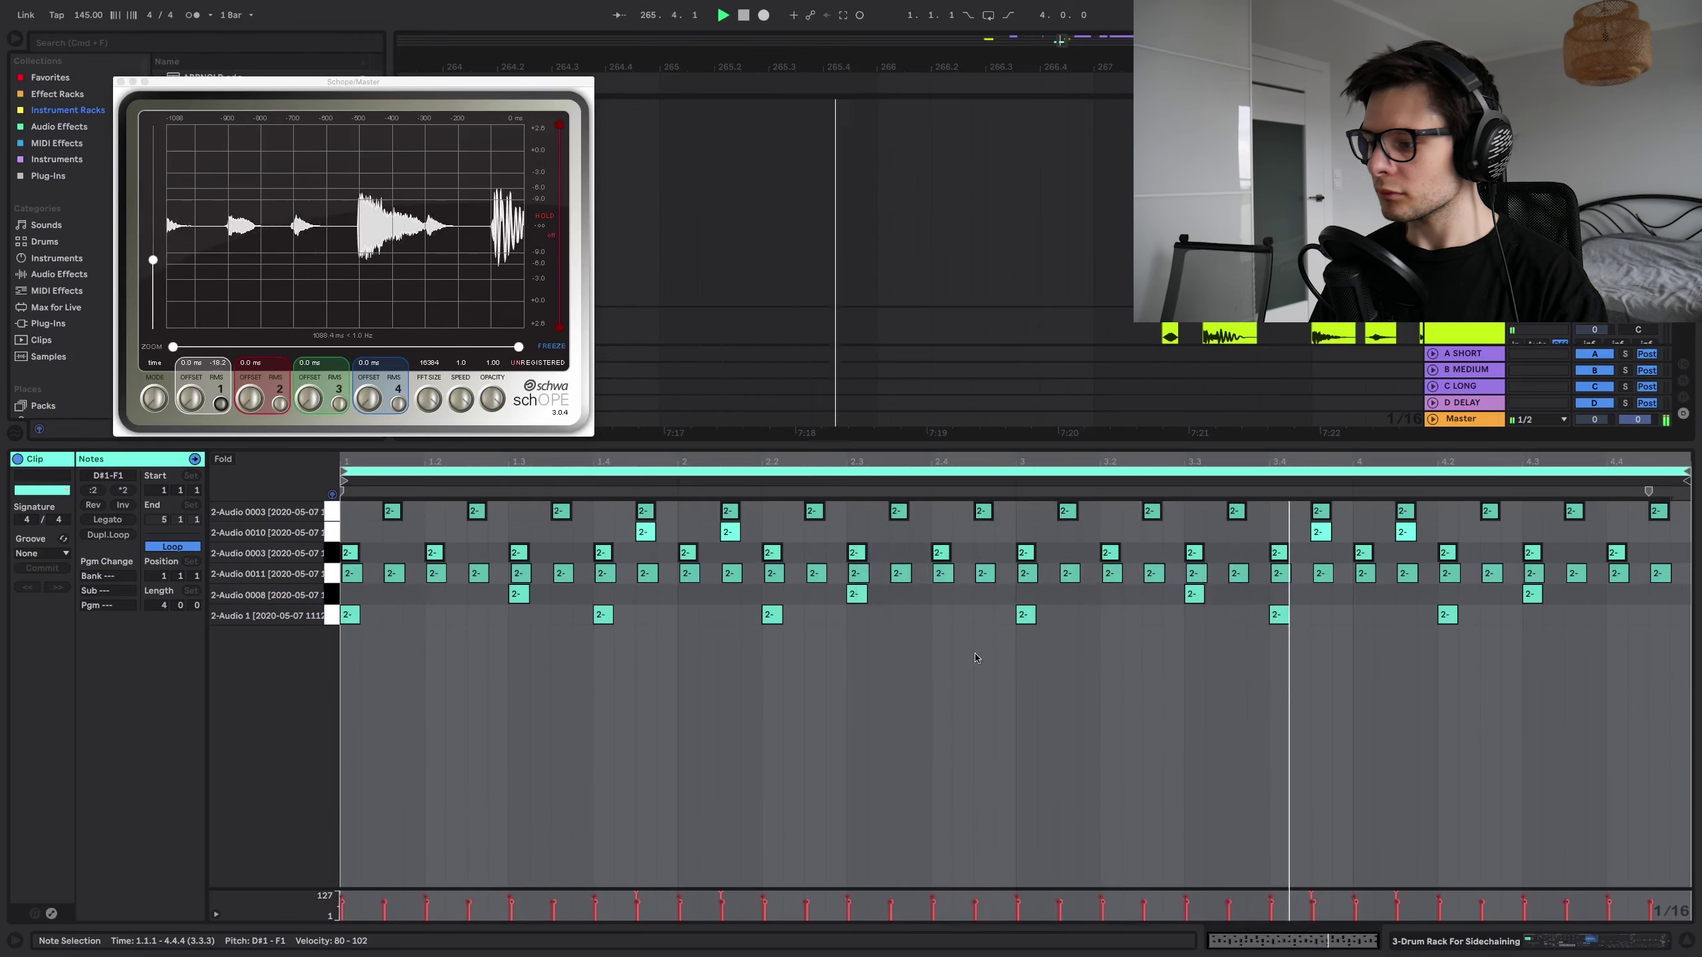
- Record the drum rack beat onto the resampling track and place the insert marker at the start of clip 2-Audio 14
{"action": "key", "text": "shift+Tab"}
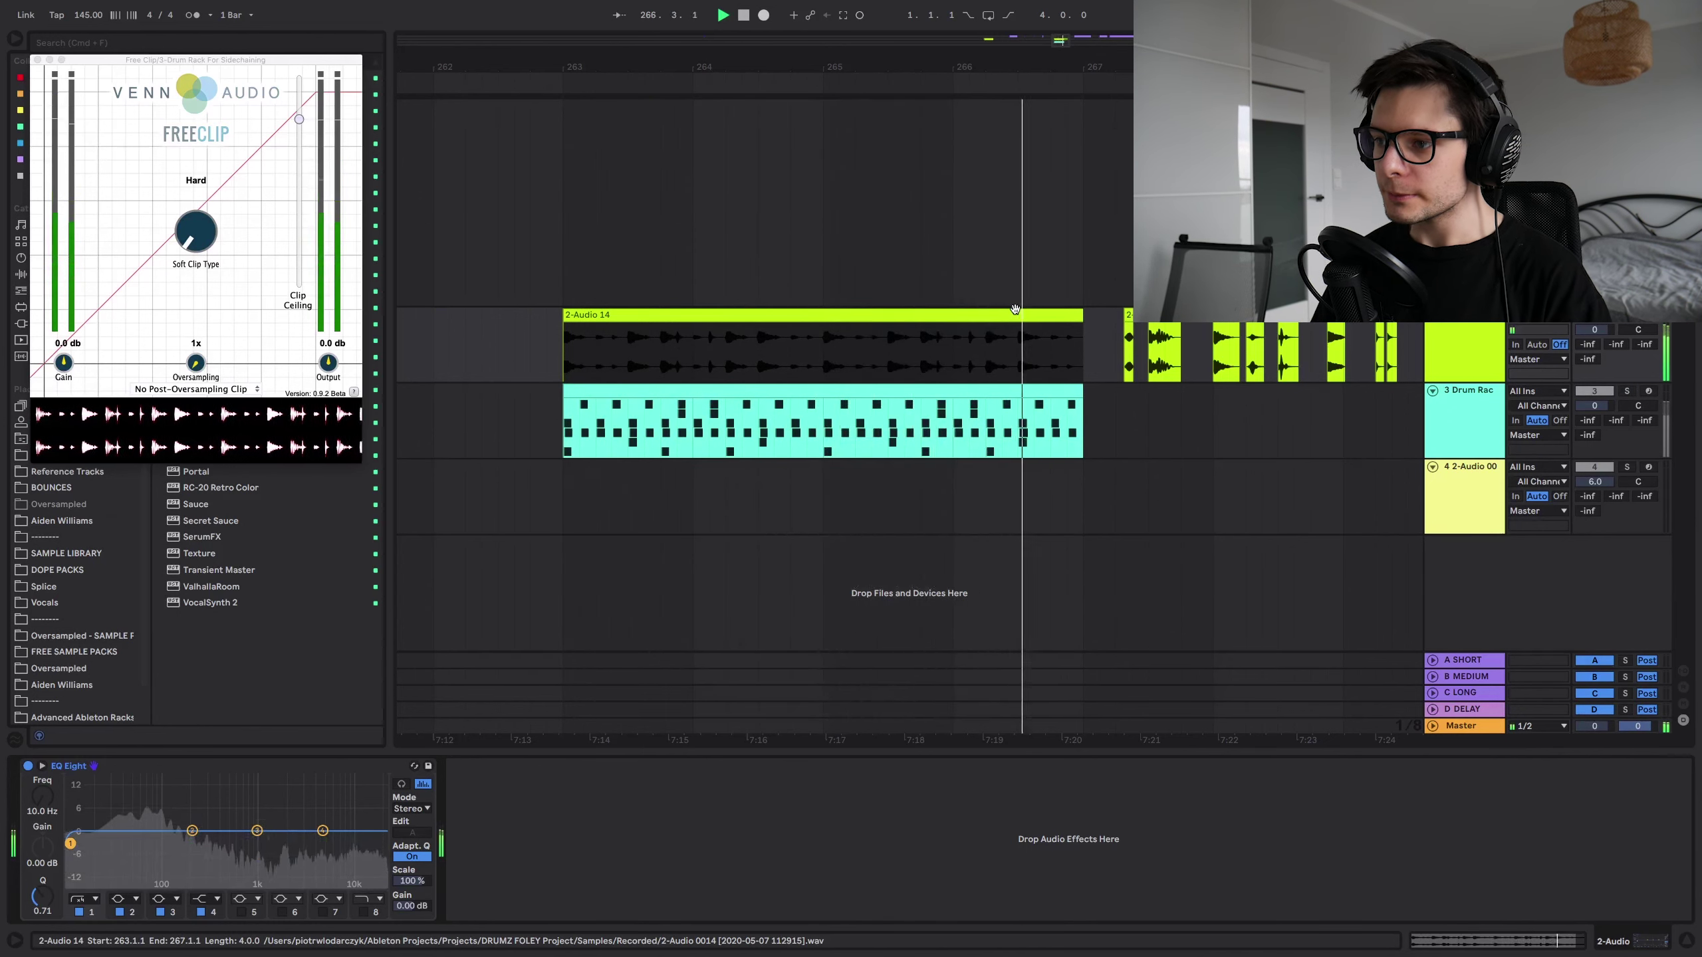
{"action": "left_click", "coordinate": [523, 363]}
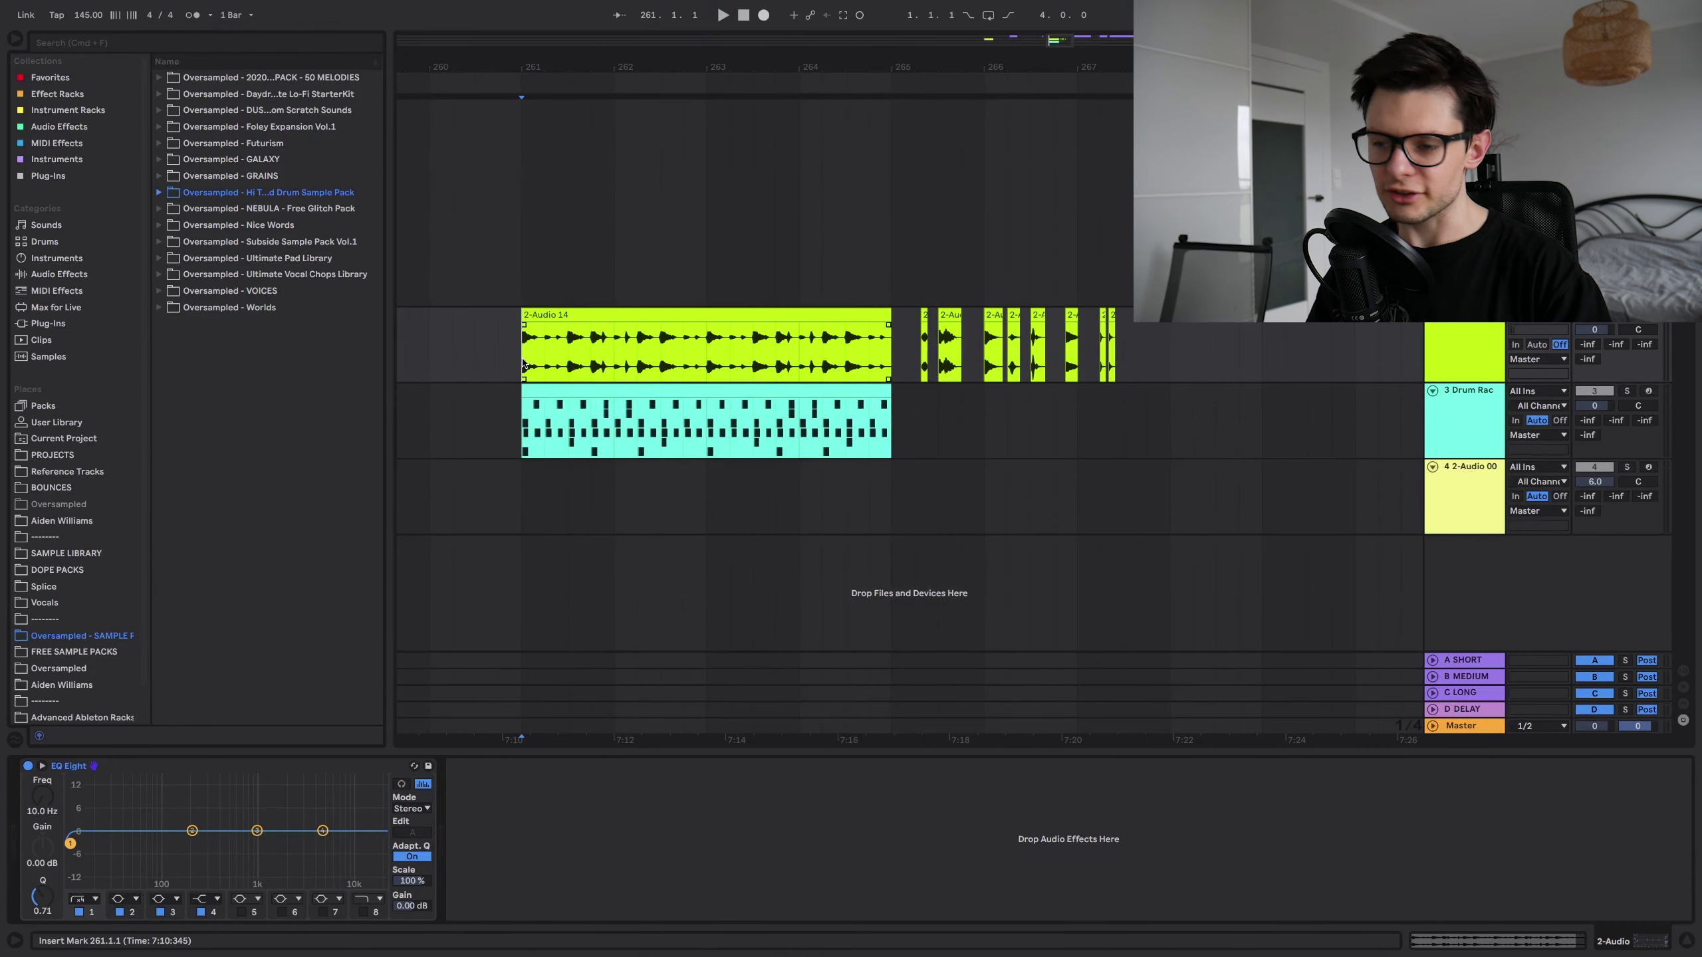